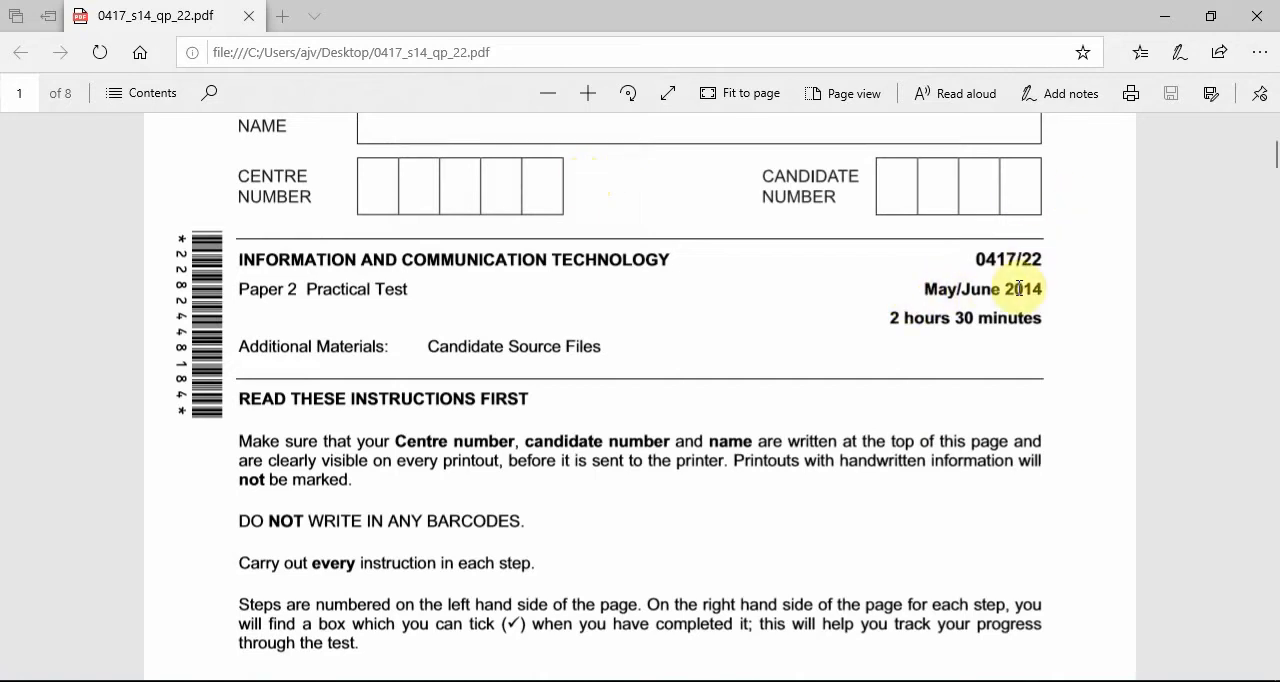
# Read the question paper's opening tasks, then open J224FISHERIES from the 0417_s14_sf_22 folder on the desktop in Word.
pyautogui.scroll(-5, 1029, 325)
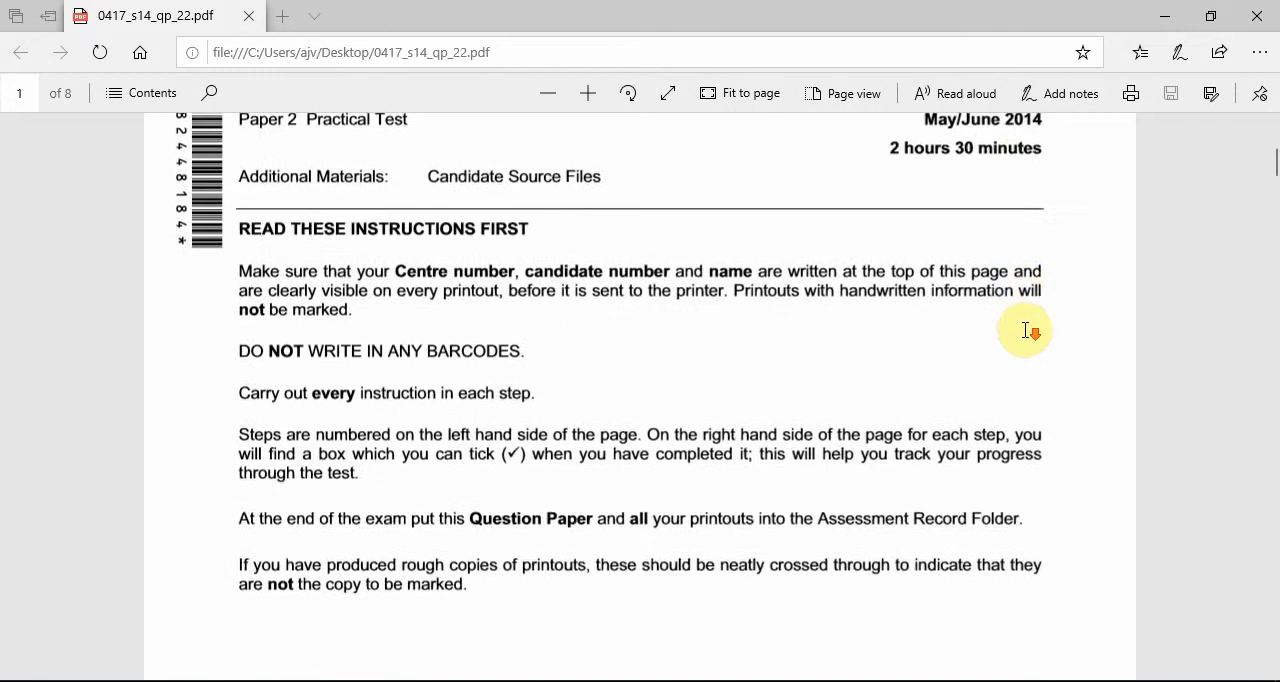
pyautogui.scroll(-8, 1033, 341)
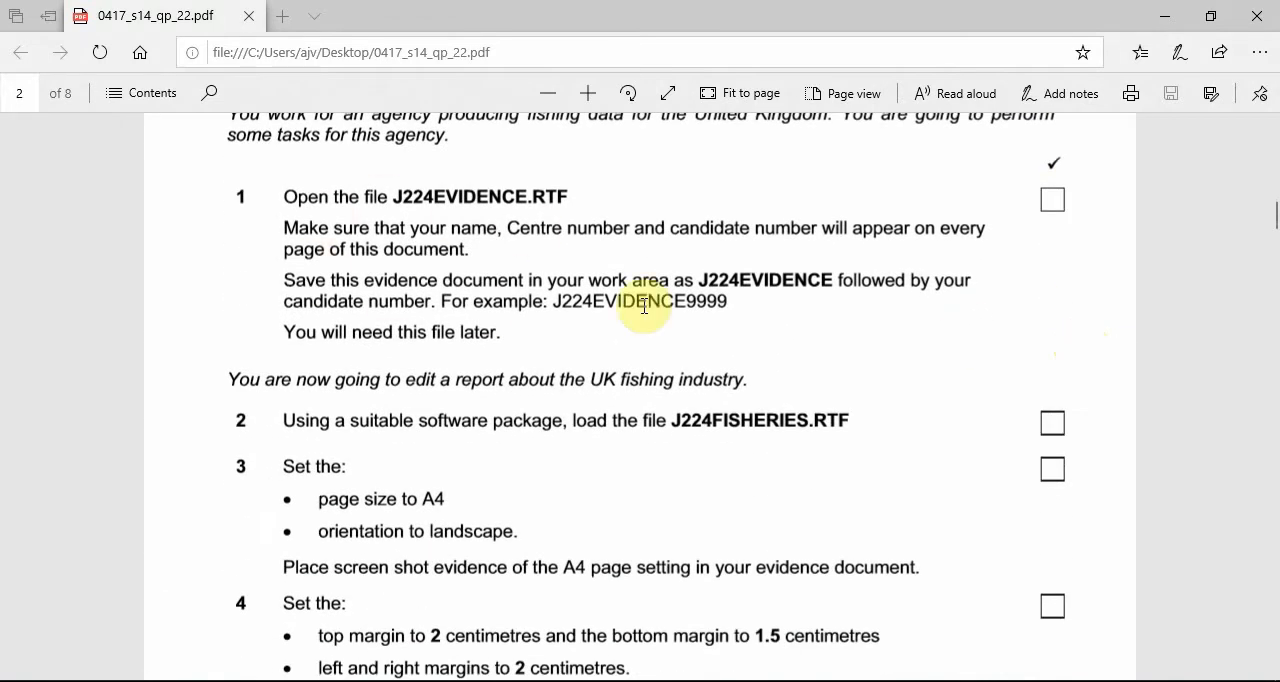
pyautogui.scroll(-1, 1155, 317)
pyautogui.scroll(-2, 1155, 317)
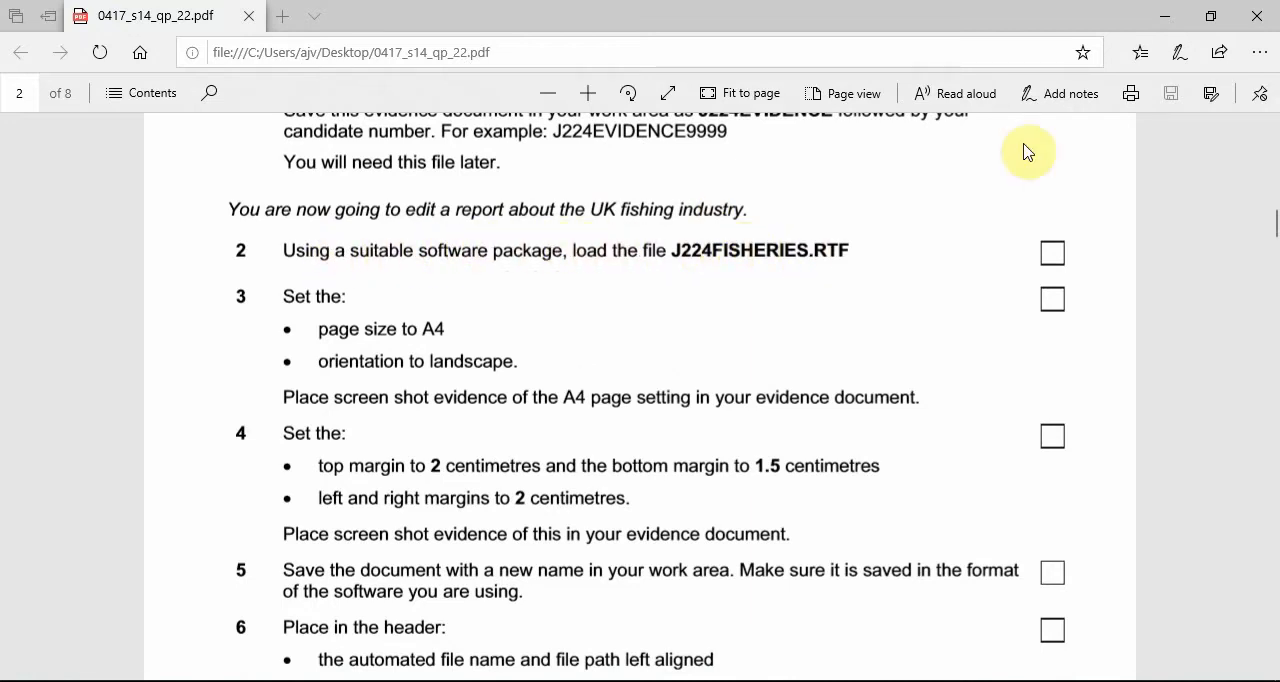
pyautogui.click(1173, 18)
pyautogui.doubleClick(22, 160)
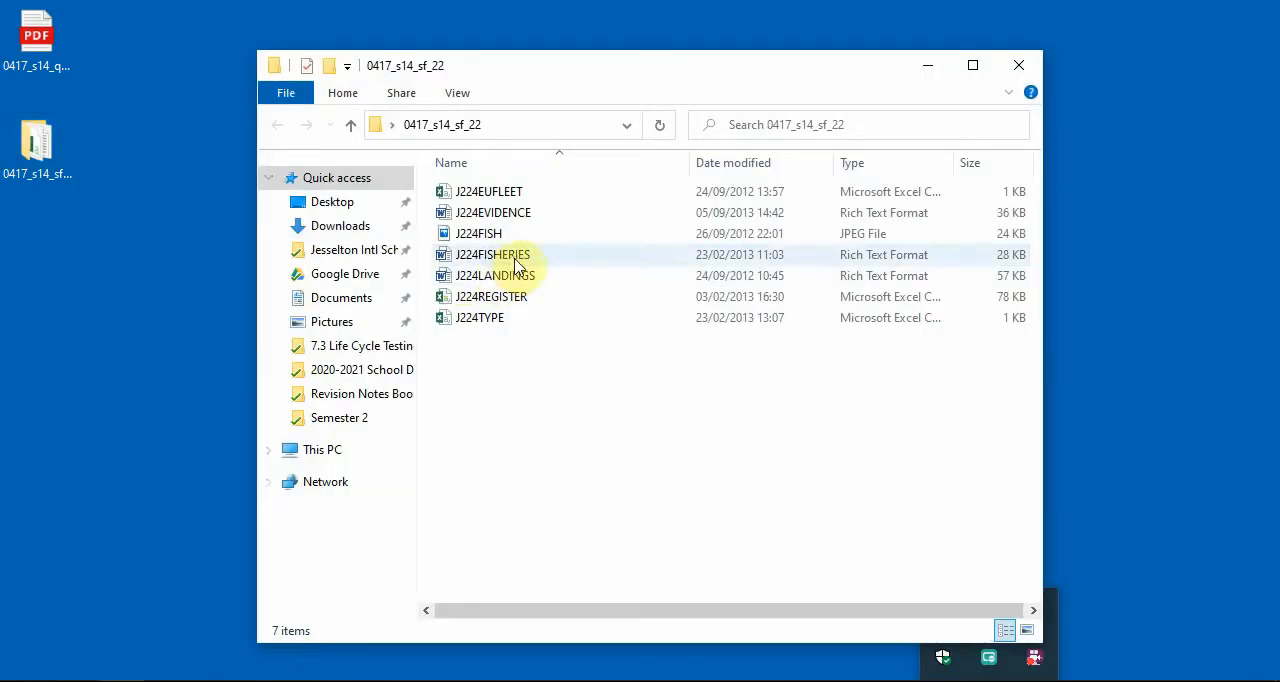
pyautogui.doubleClick(514, 258)
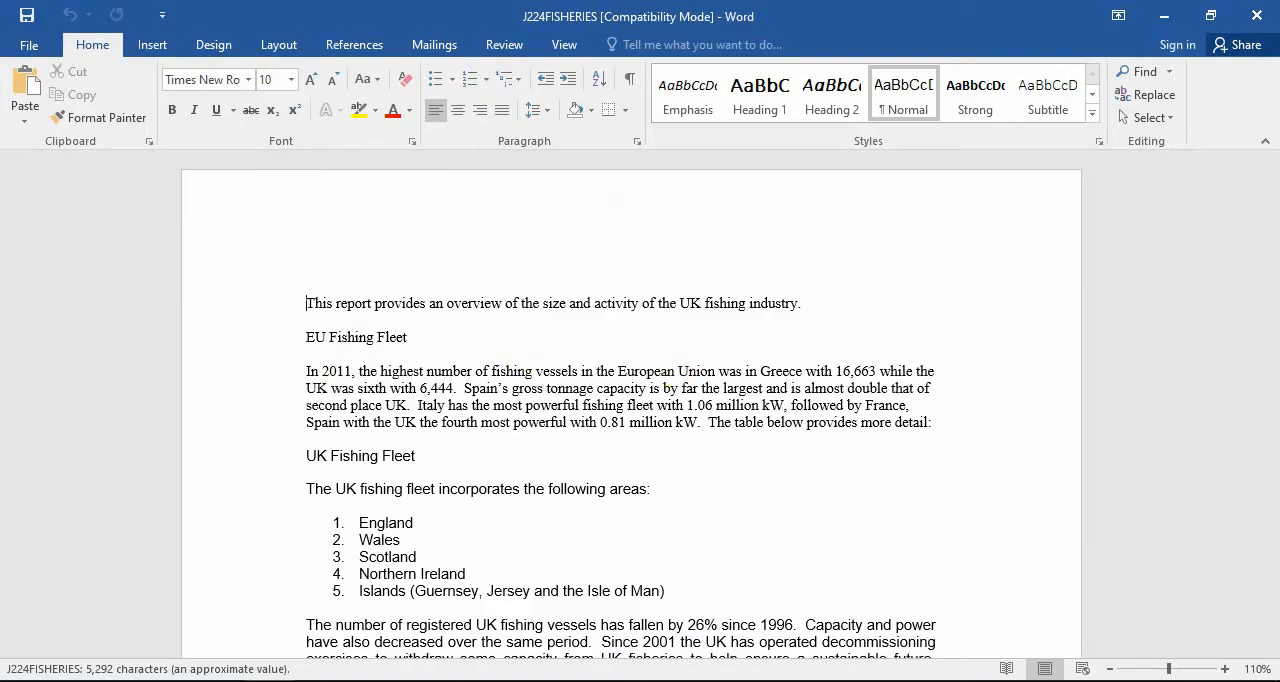
# Check task 3 in the question paper, and set the report's page size to A4 with landscape orientation.
pyautogui.hotkey('alt', 'Tab')
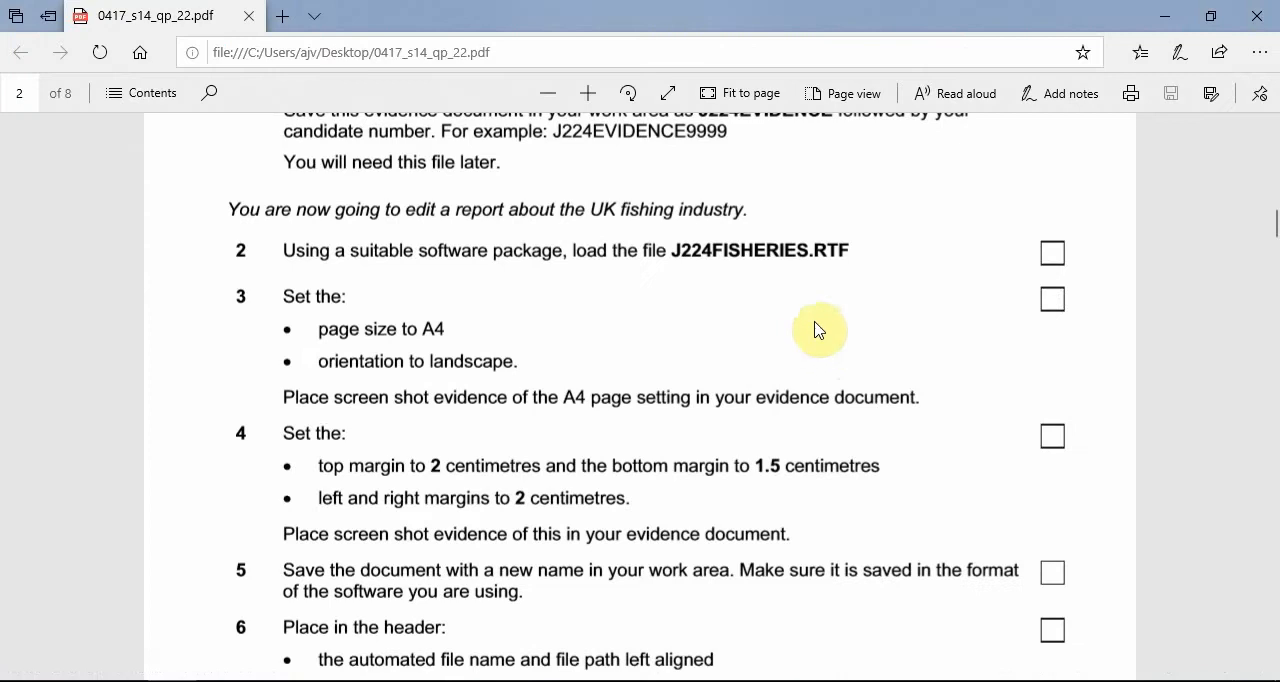
pyautogui.scroll(-1, 640, 340)
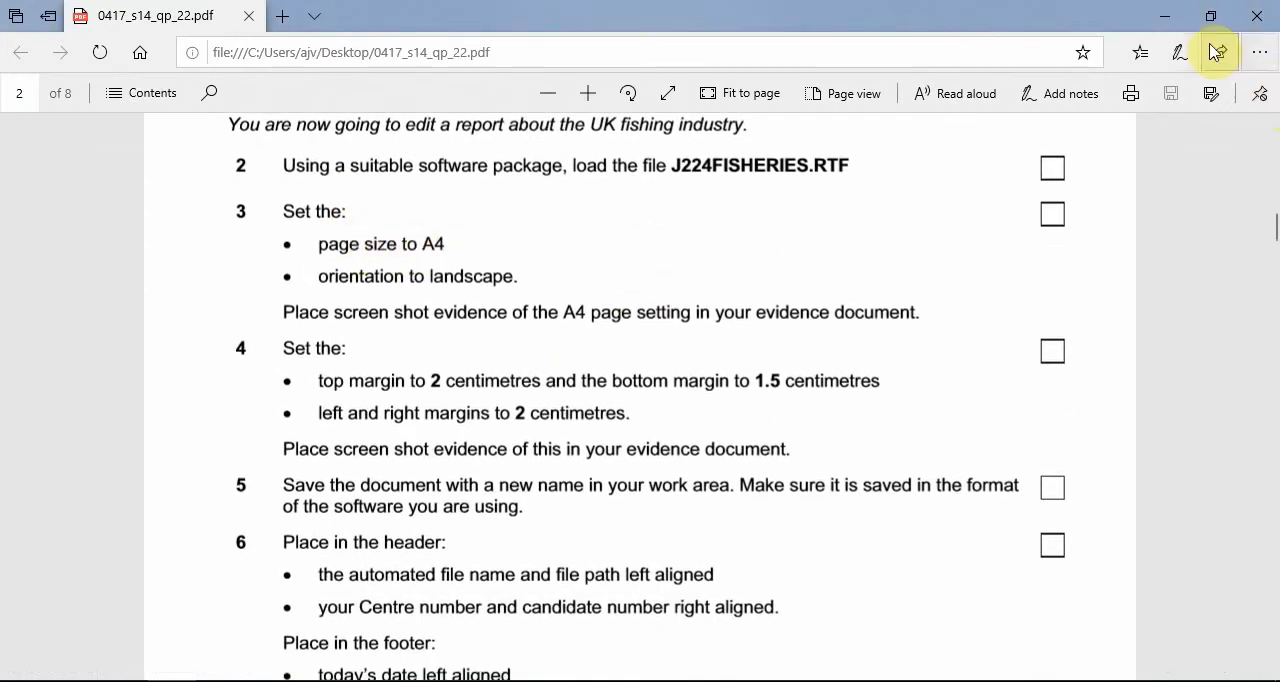
pyautogui.click(1167, 18)
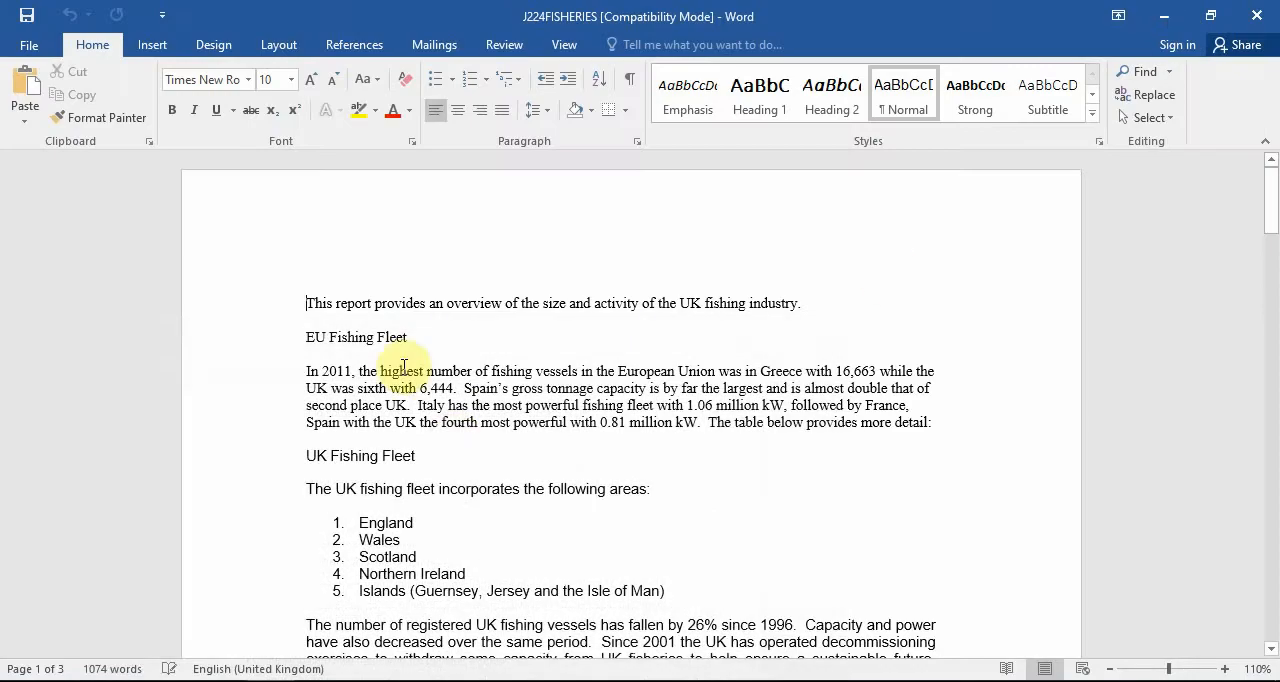
pyautogui.click(449, 436)
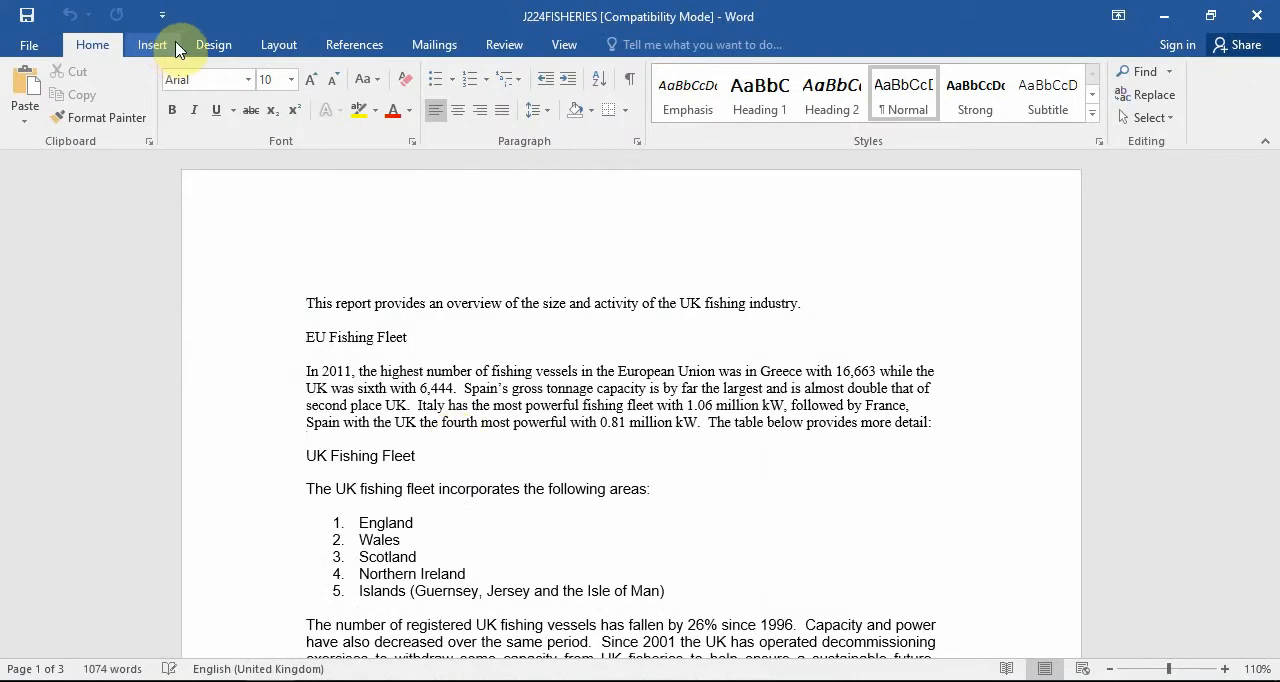
pyautogui.click(262, 43)
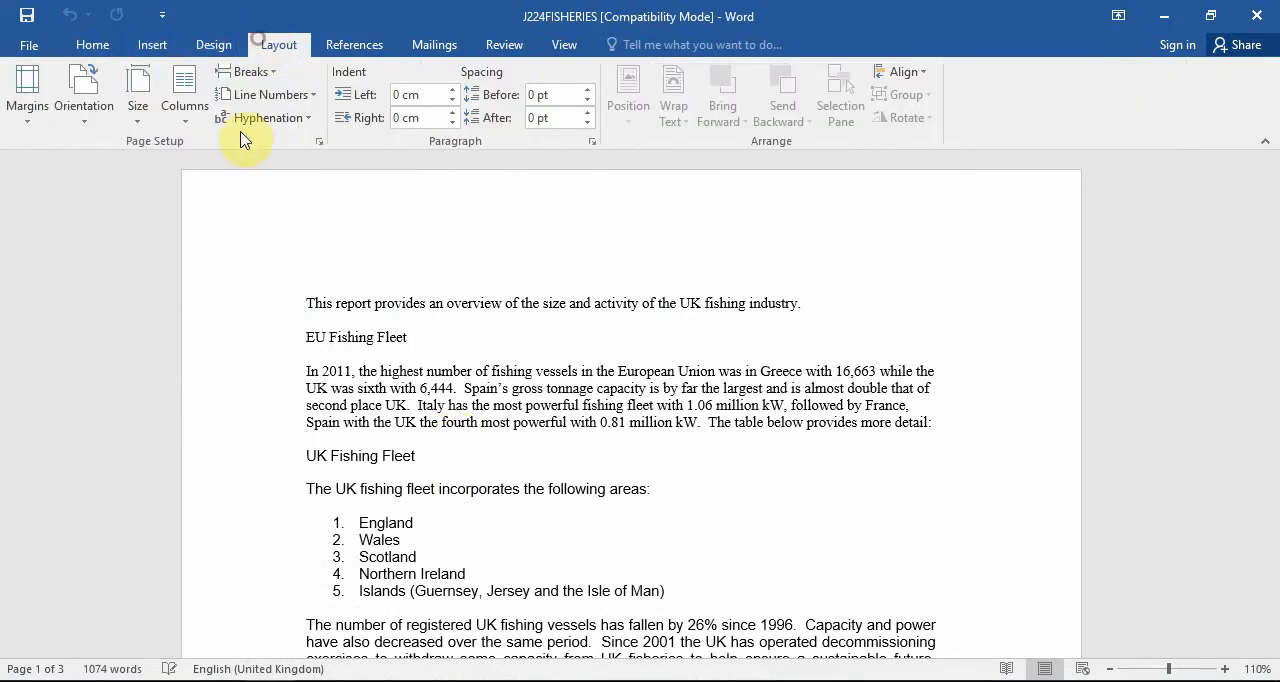
pyautogui.click(137, 106)
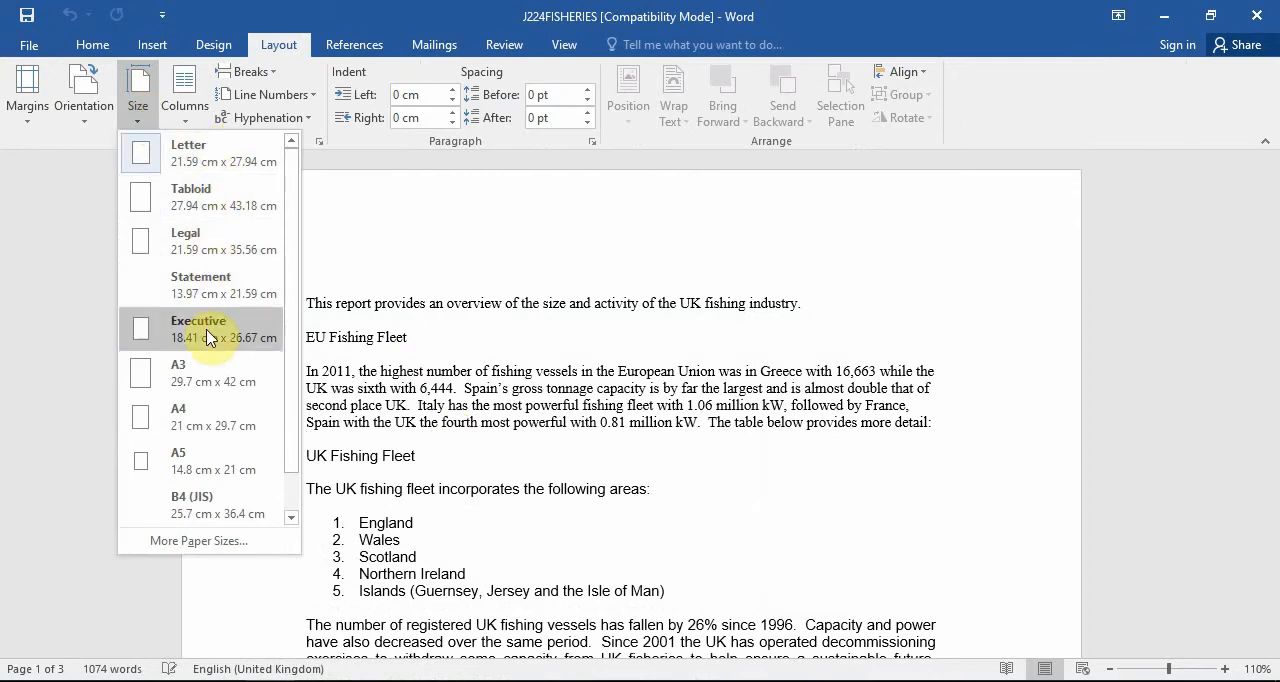
pyautogui.click(207, 416)
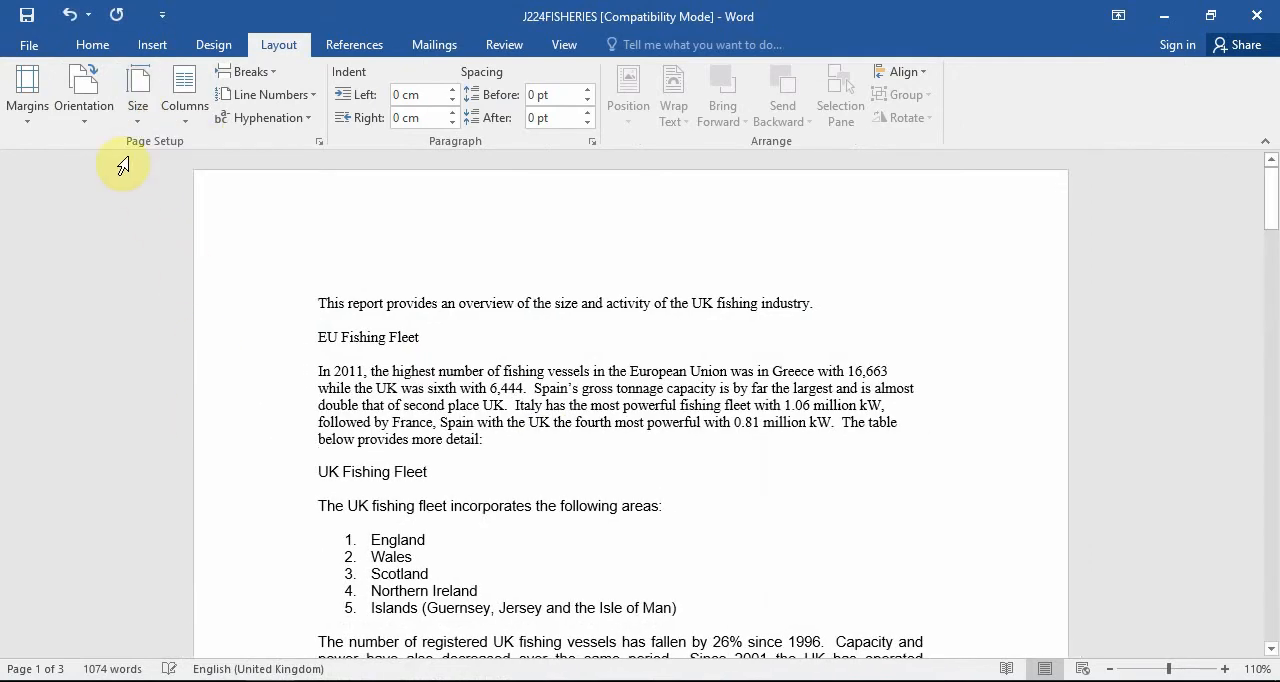
pyautogui.click(98, 115)
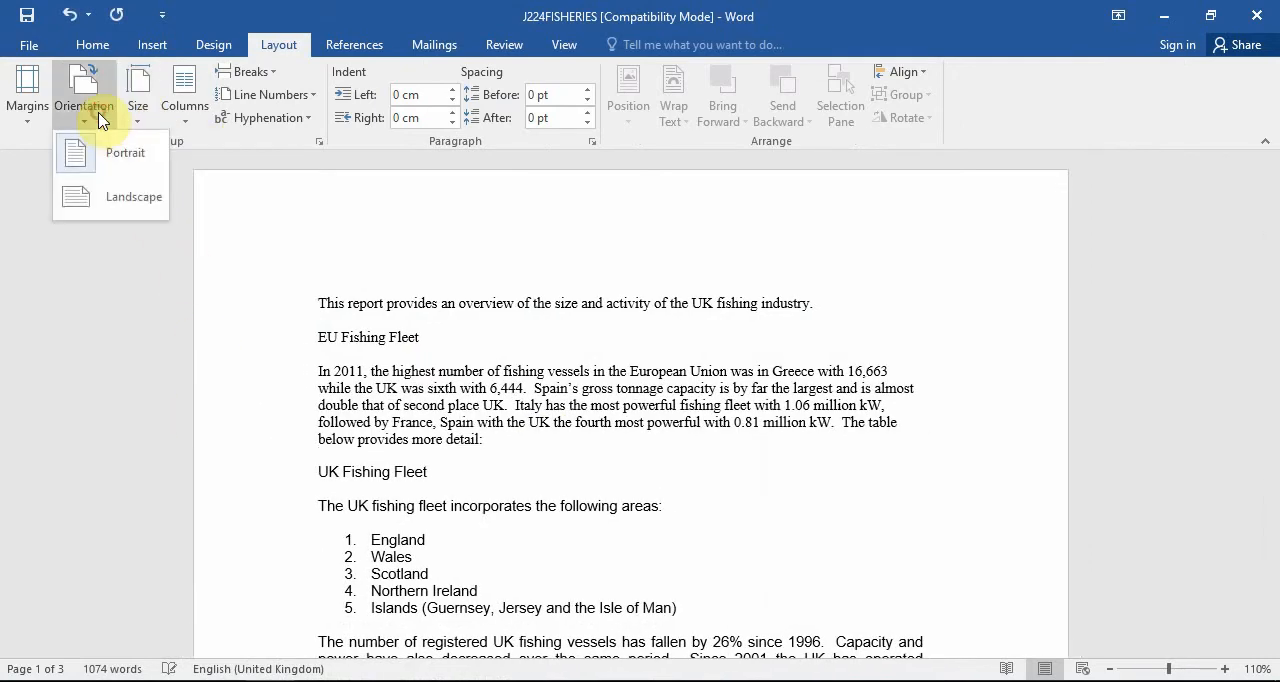
pyautogui.click(124, 196)
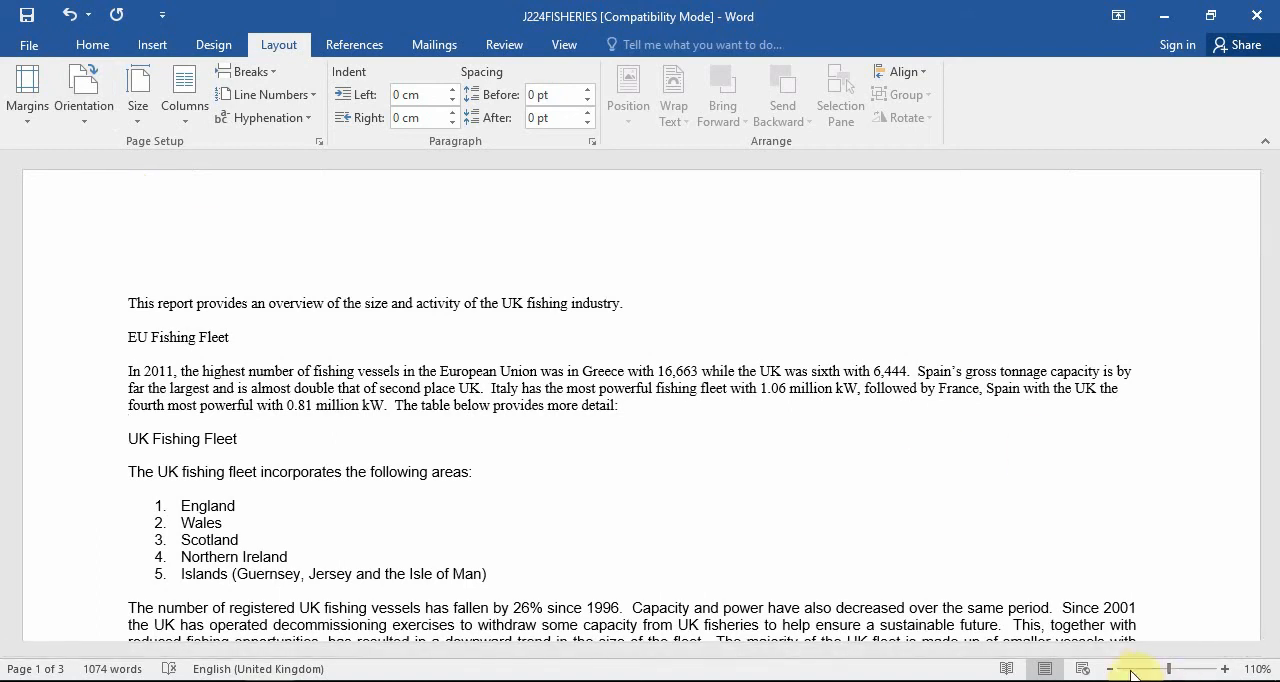
# Check task 4 in the question paper, and set the report's top margin to 2 cm and bottom margin to 1.5 cm.
pyautogui.click(1113, 669)
pyautogui.click(1113, 669)
pyautogui.click(1113, 669)
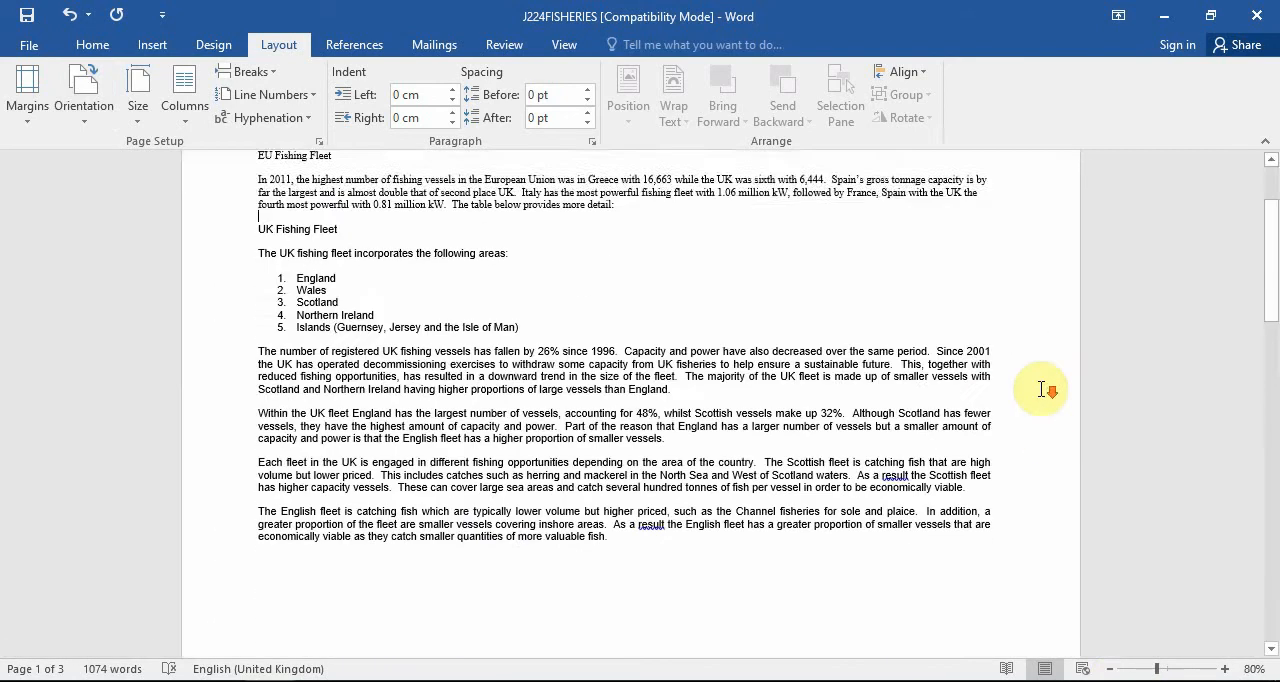
pyautogui.scroll(-1, 1041, 390)
pyautogui.scroll(3, 1041, 390)
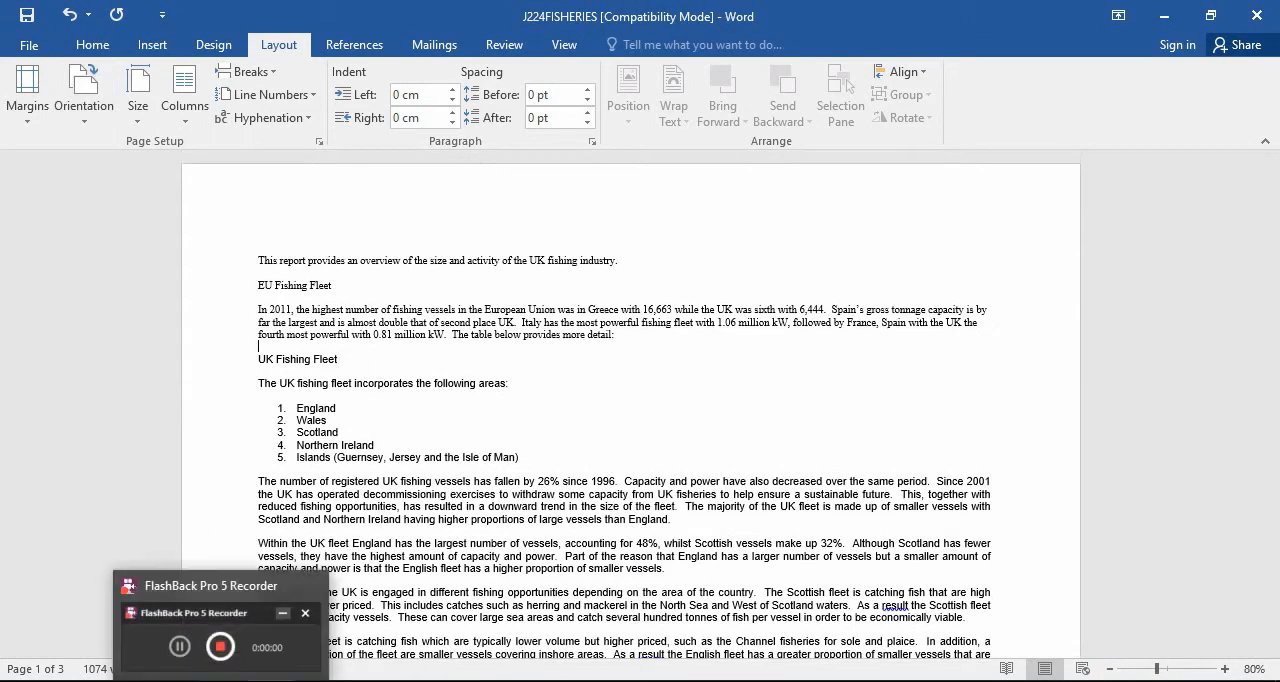
pyautogui.click(170, 681)
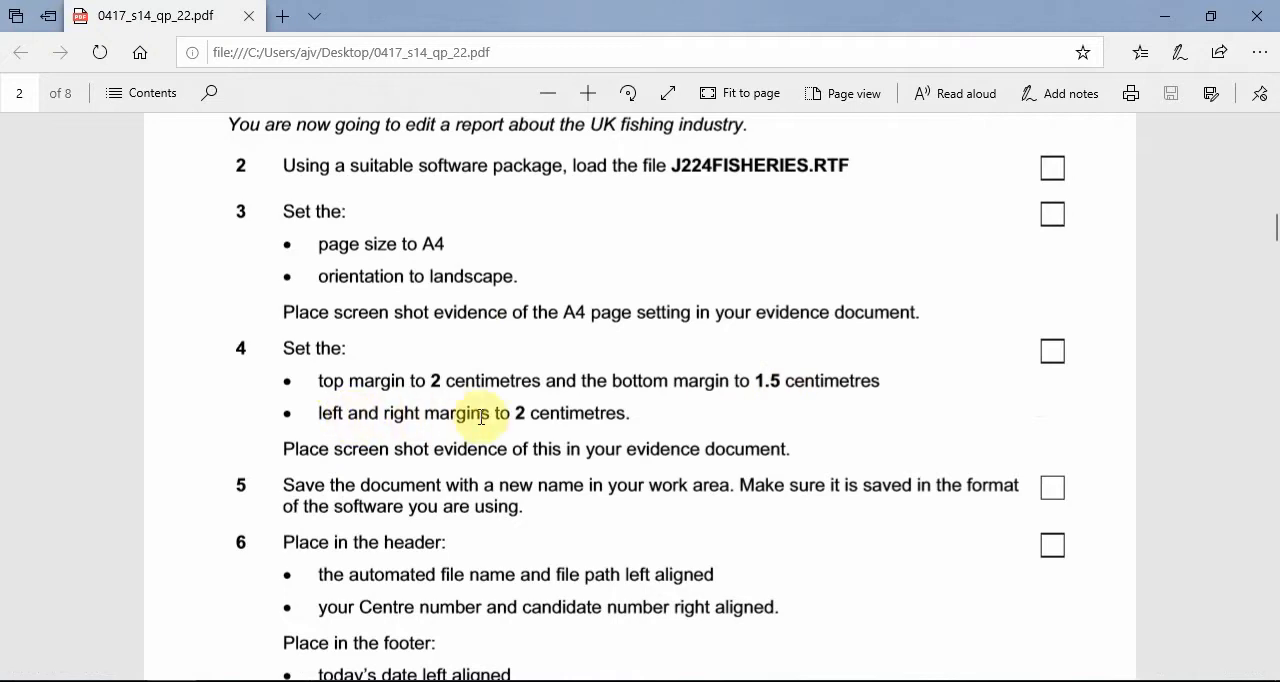
pyautogui.click(1164, 16)
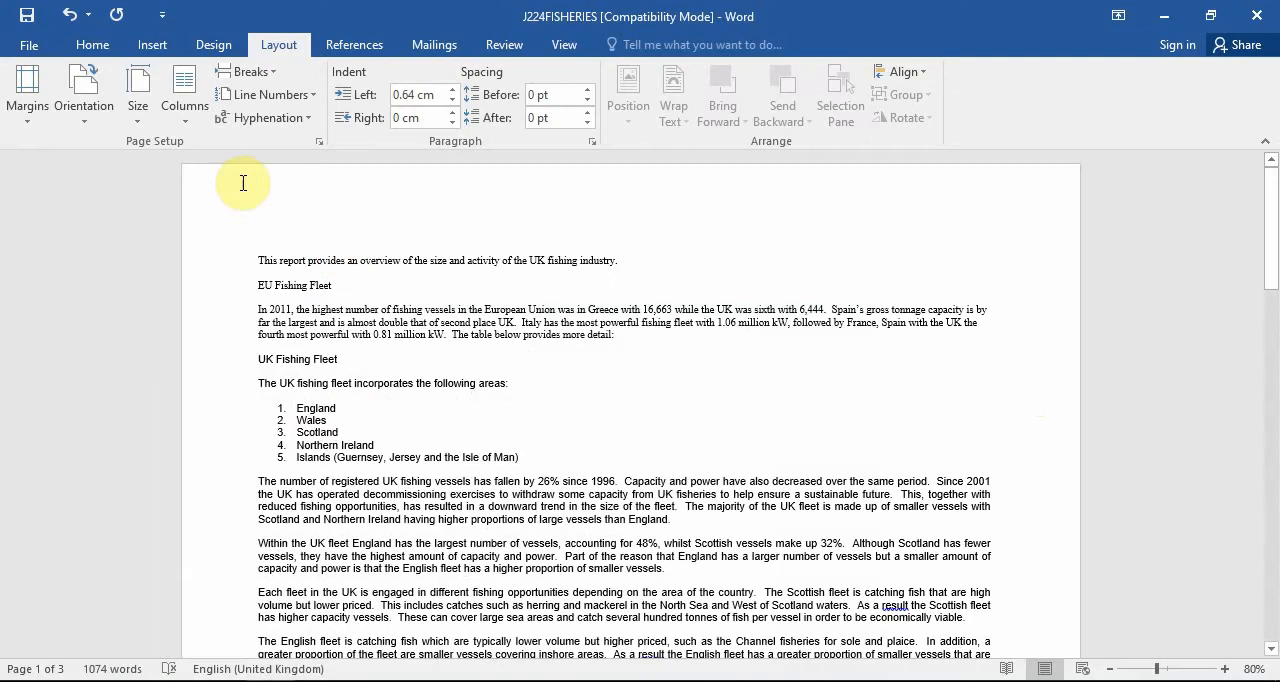
pyautogui.click(28, 100)
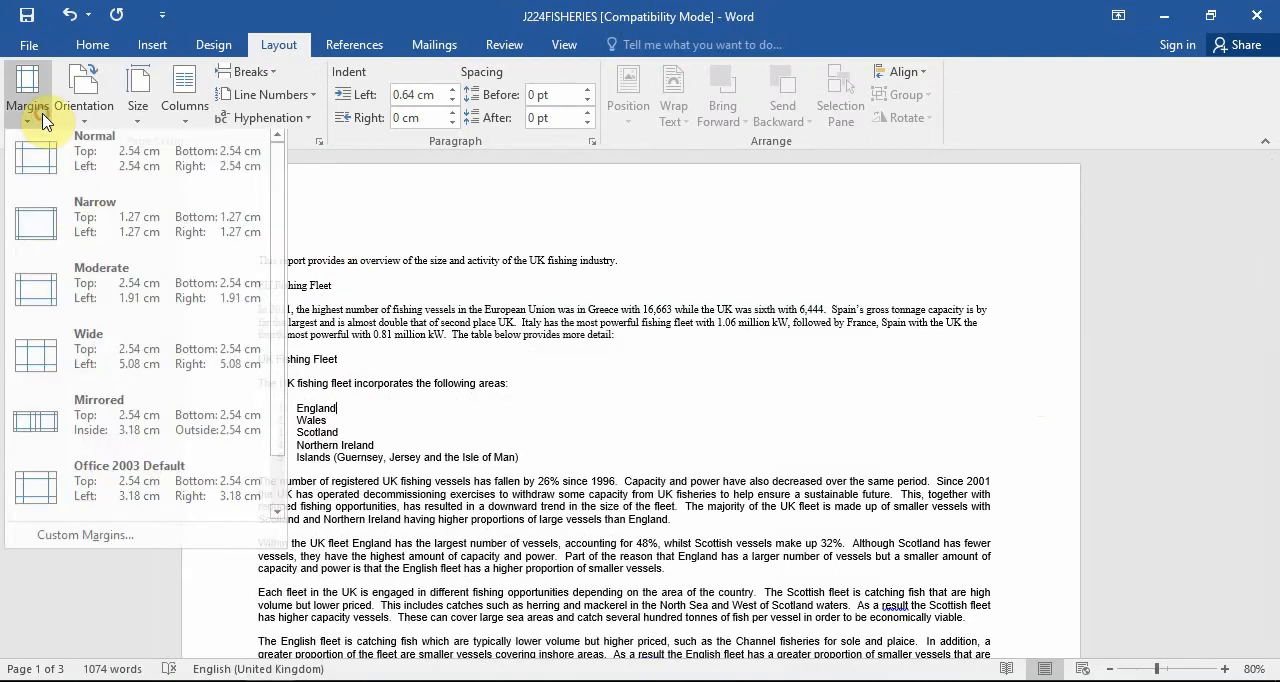
pyautogui.click(108, 520)
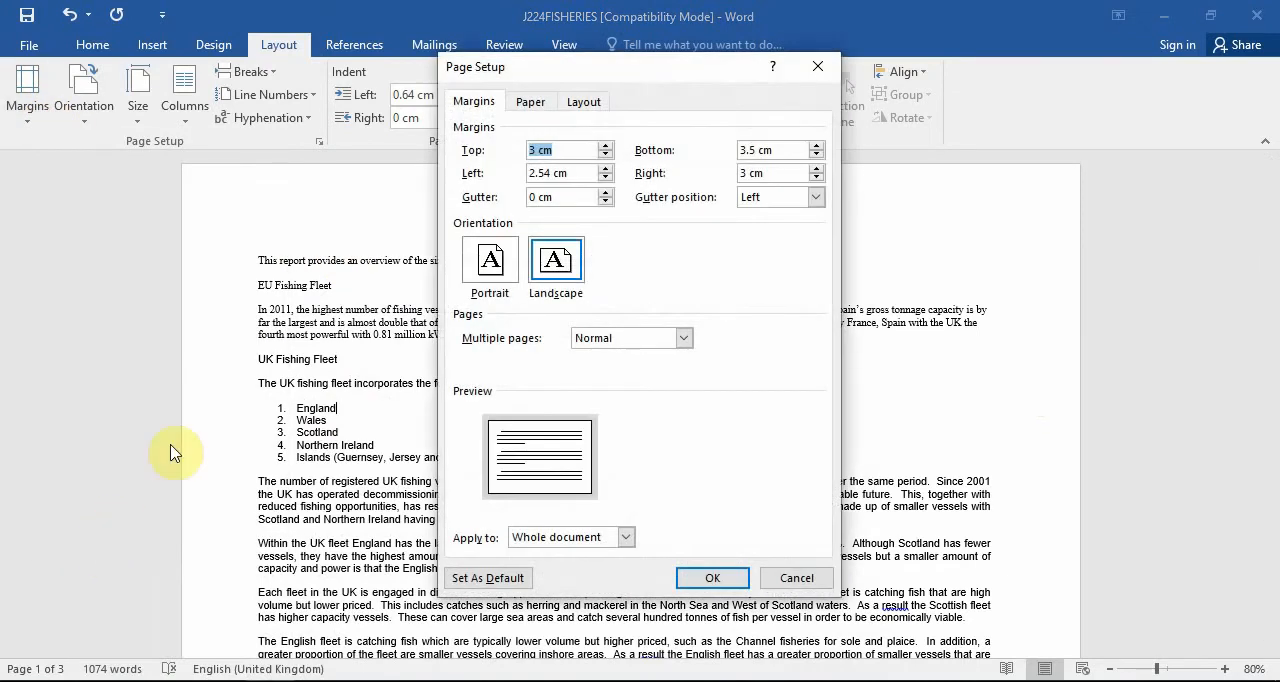
pyautogui.click(536, 149)
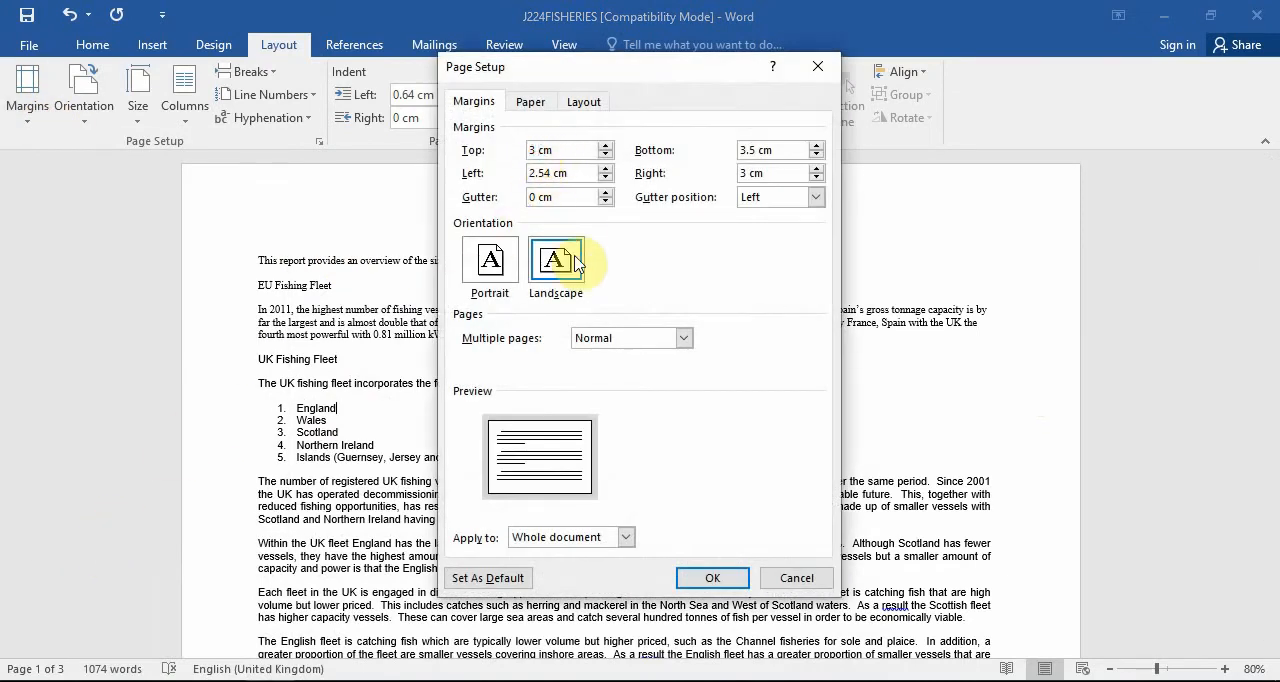
pyautogui.write('2')
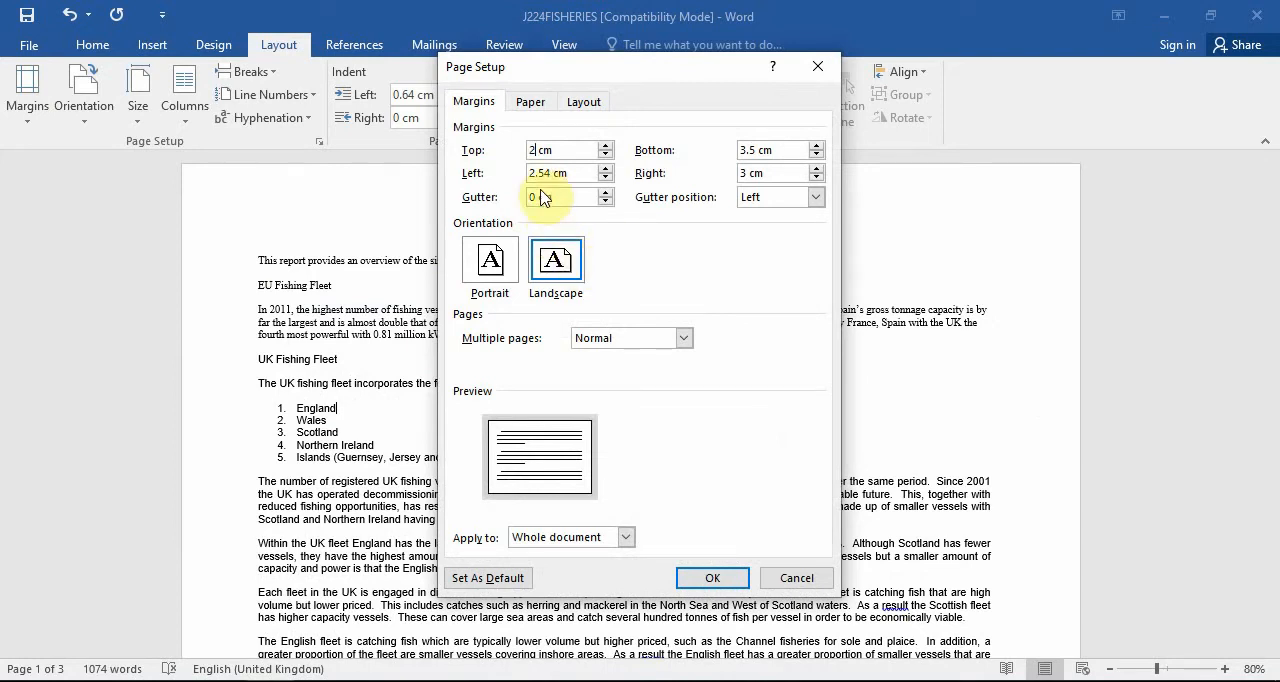
pyautogui.moveTo(756, 150); pyautogui.dragTo(720, 150)
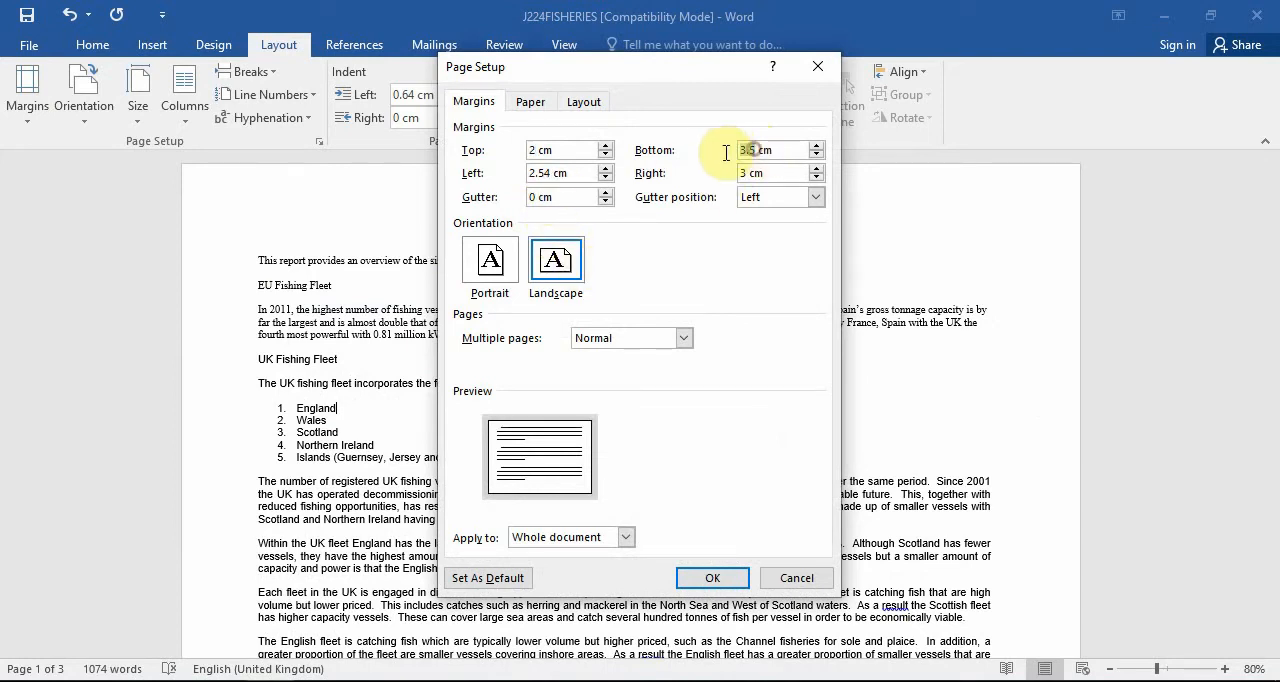
pyautogui.write('1')
# Set the left and right margins to 2 cm and apply the page setup to the whole document.
pyautogui.click(554, 171)
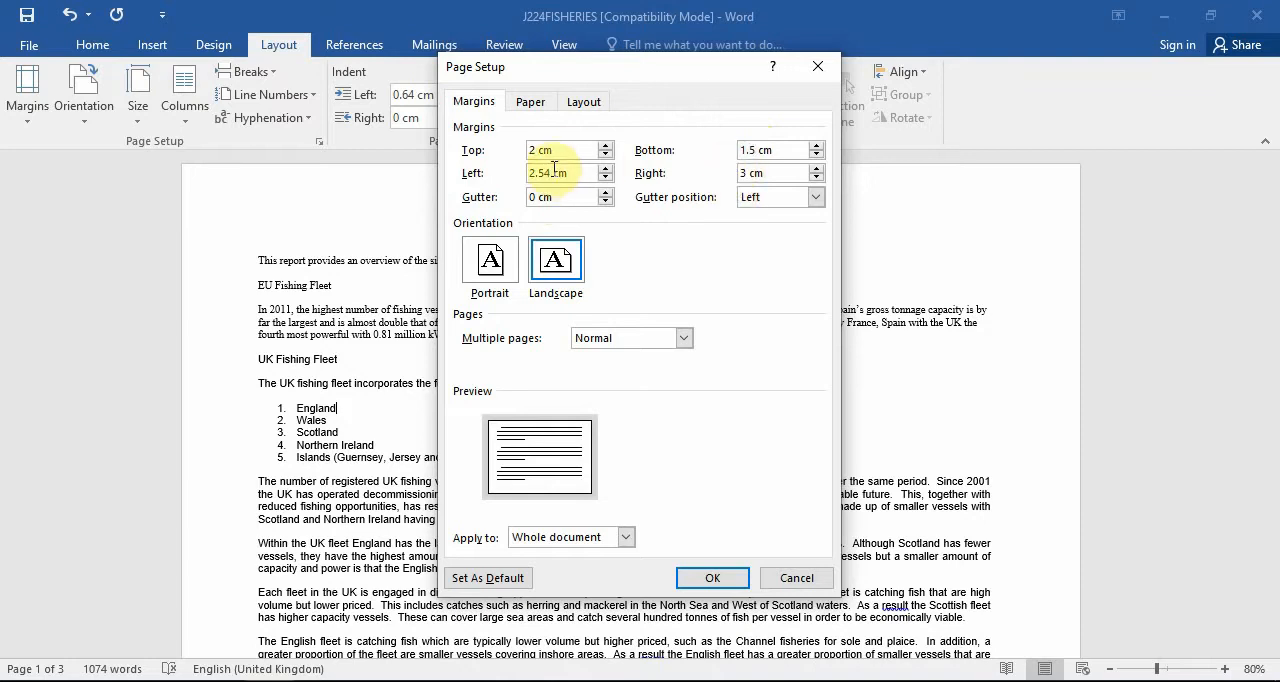
pyautogui.moveTo(548, 172); pyautogui.dragTo(491, 183)
pyautogui.write('2')
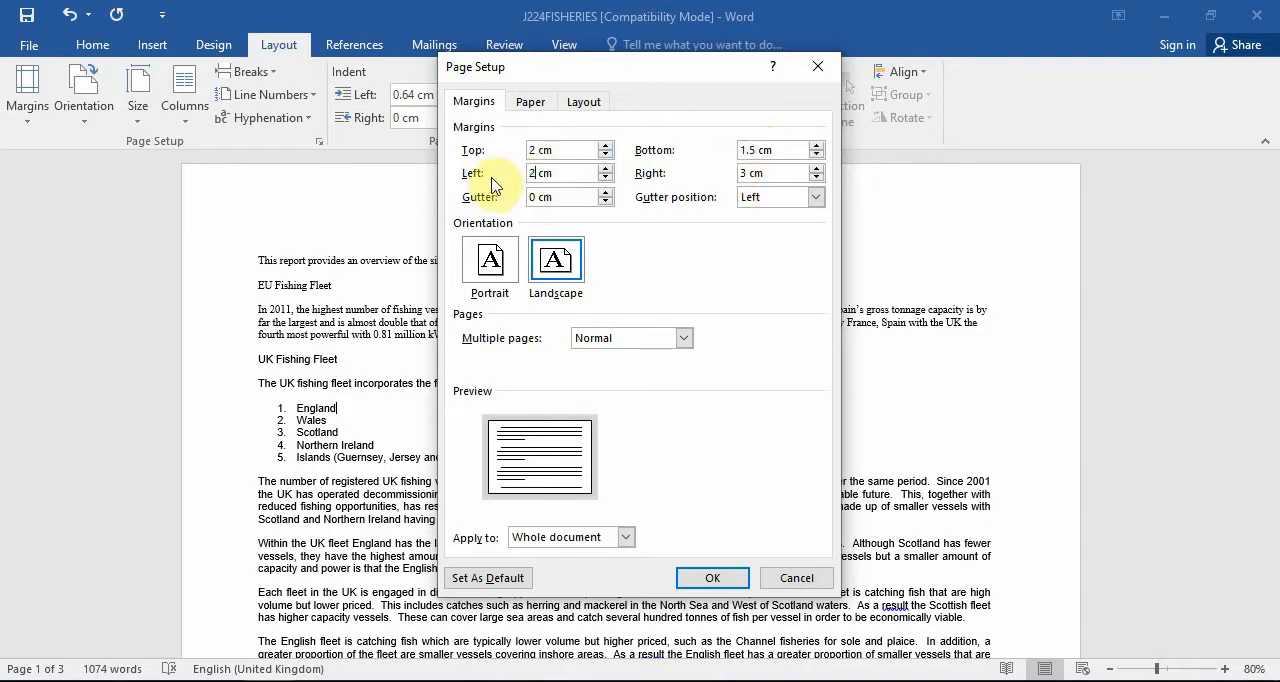
pyautogui.write('2')
pyautogui.click(714, 583)
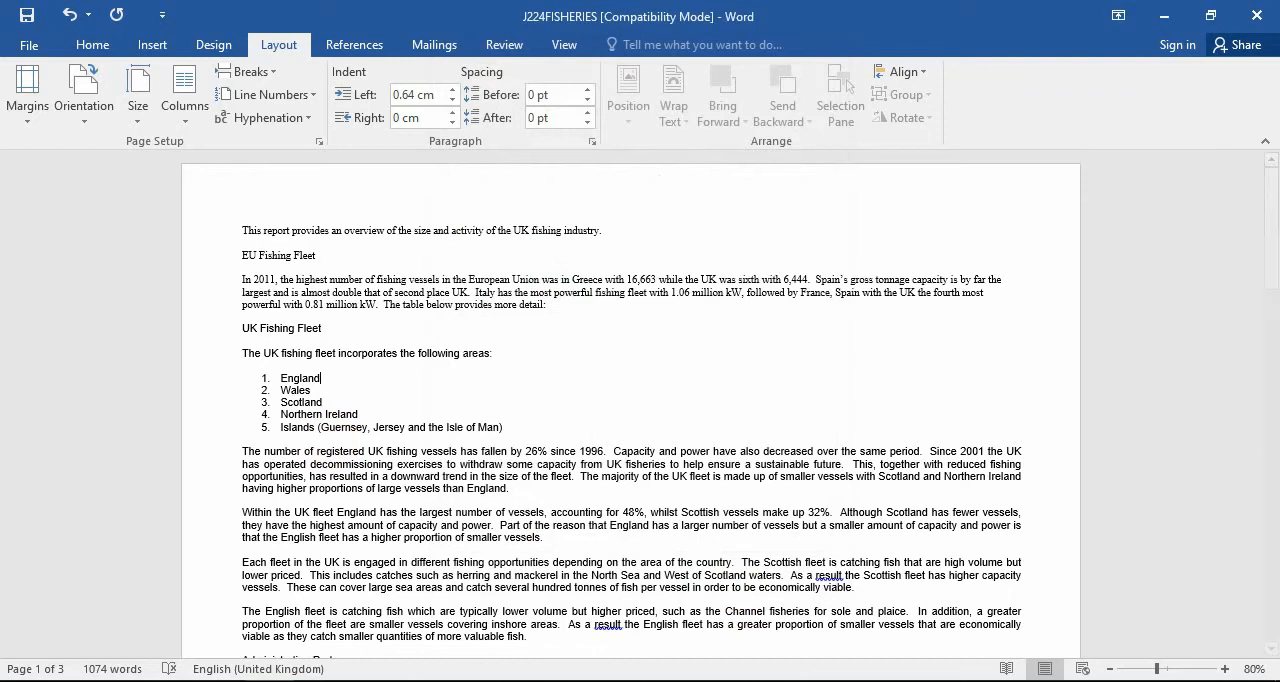
# Check task 5 in the question paper, and save the report to the desktop as a Word Document named J224FISHERIES, accepting the format upgrade.
pyautogui.click(194, 680)
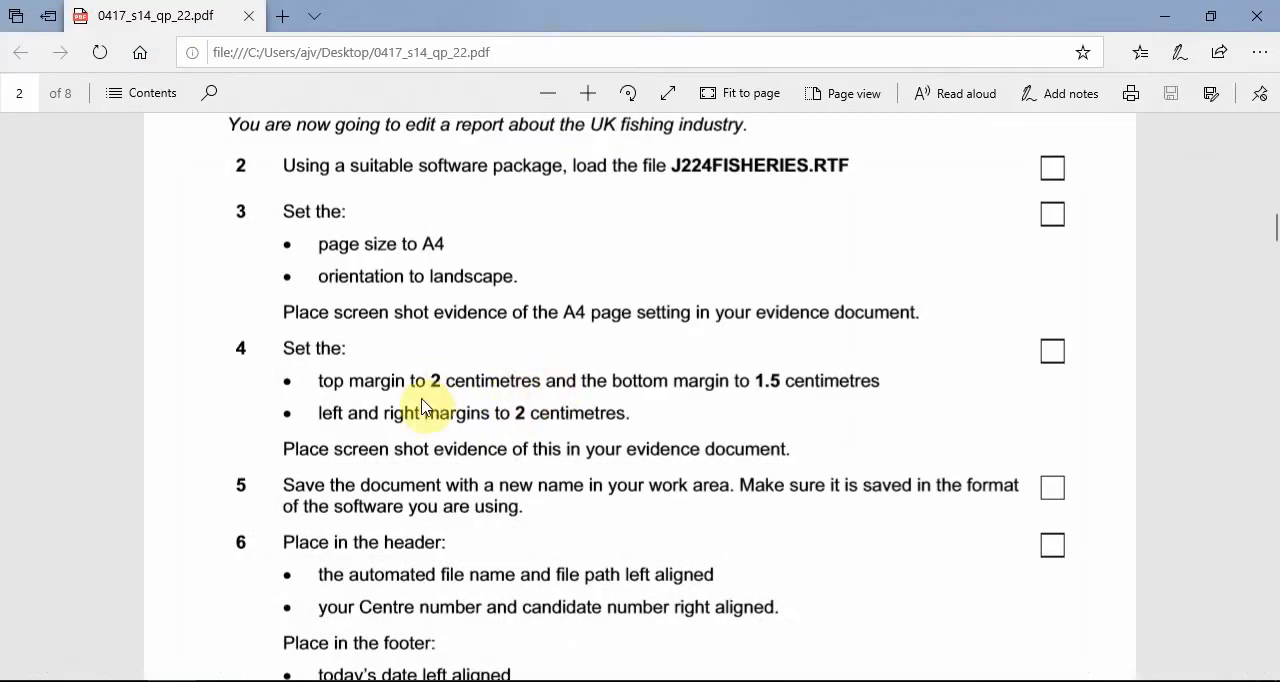
pyautogui.scroll(-1, 380, 491)
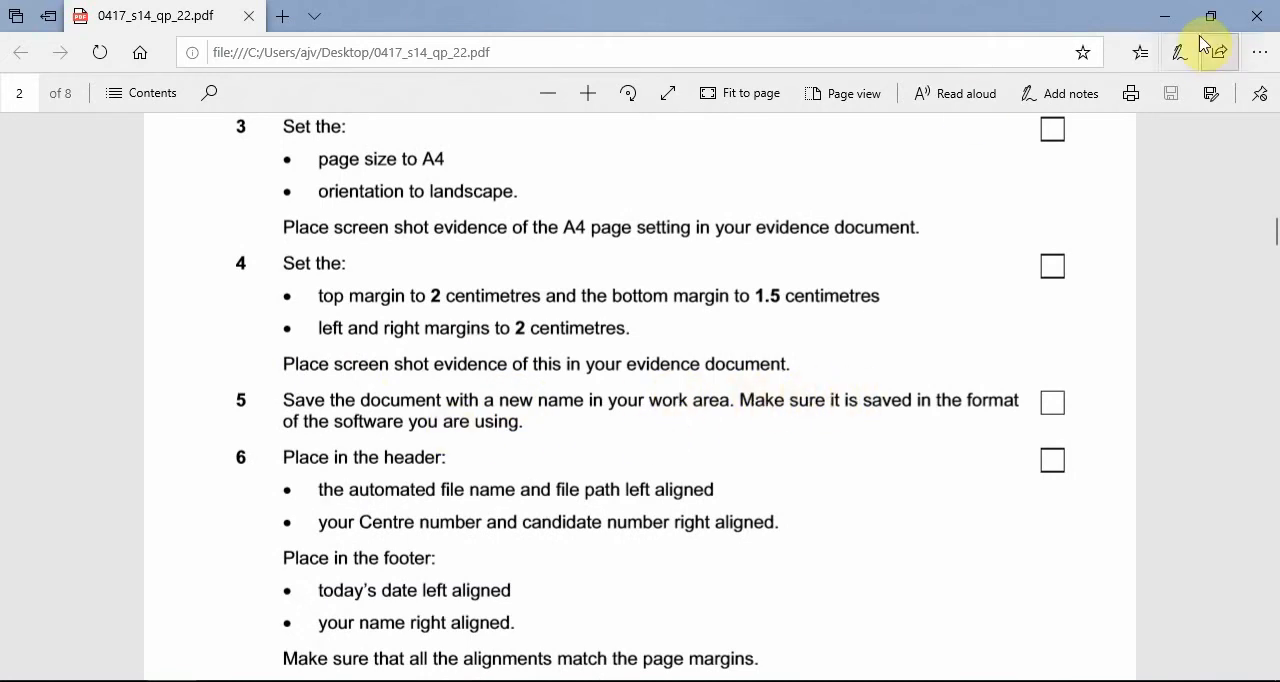
pyautogui.click(1165, 16)
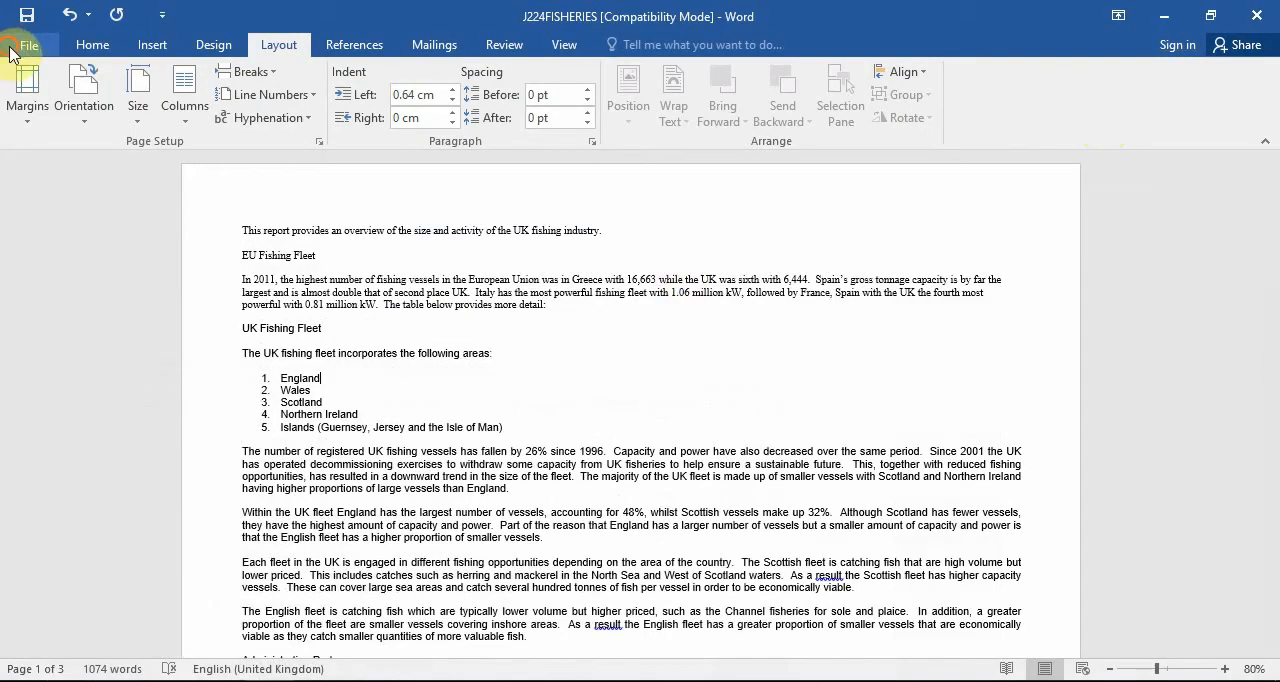
pyautogui.click(22, 45)
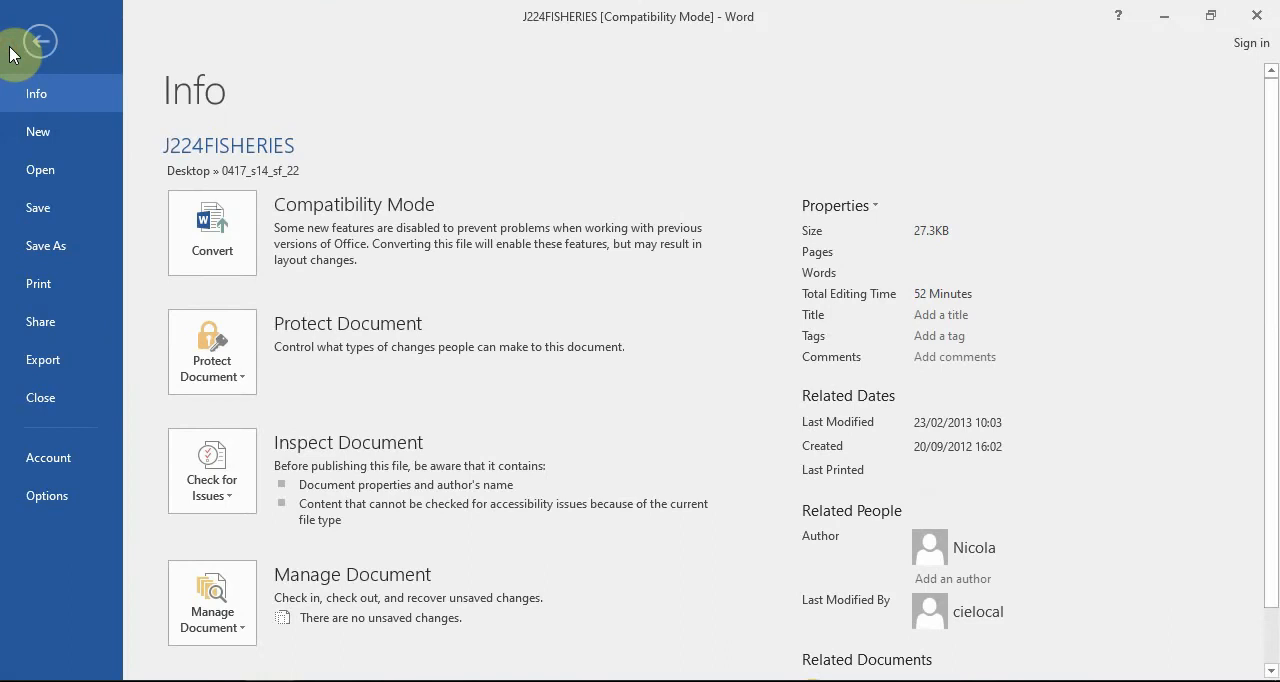
pyautogui.click(86, 245)
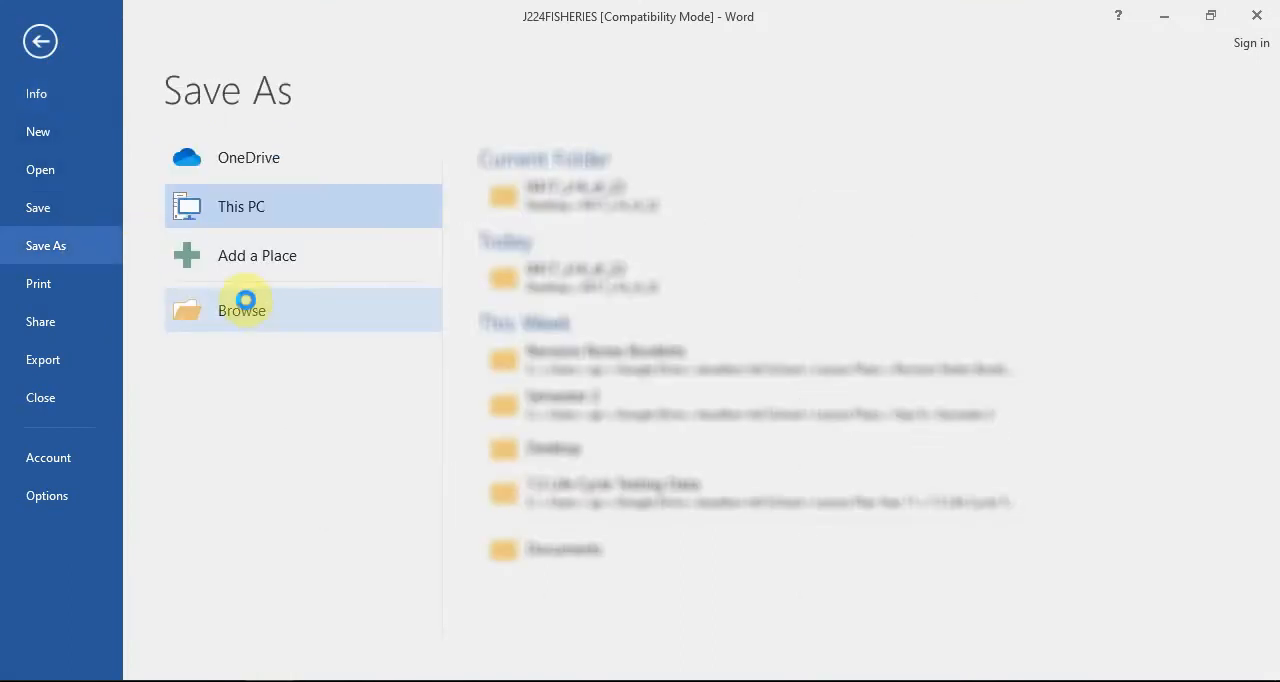
pyautogui.click(180, 300)
pyautogui.scroll(3, 120, 180)
pyautogui.click(104, 156)
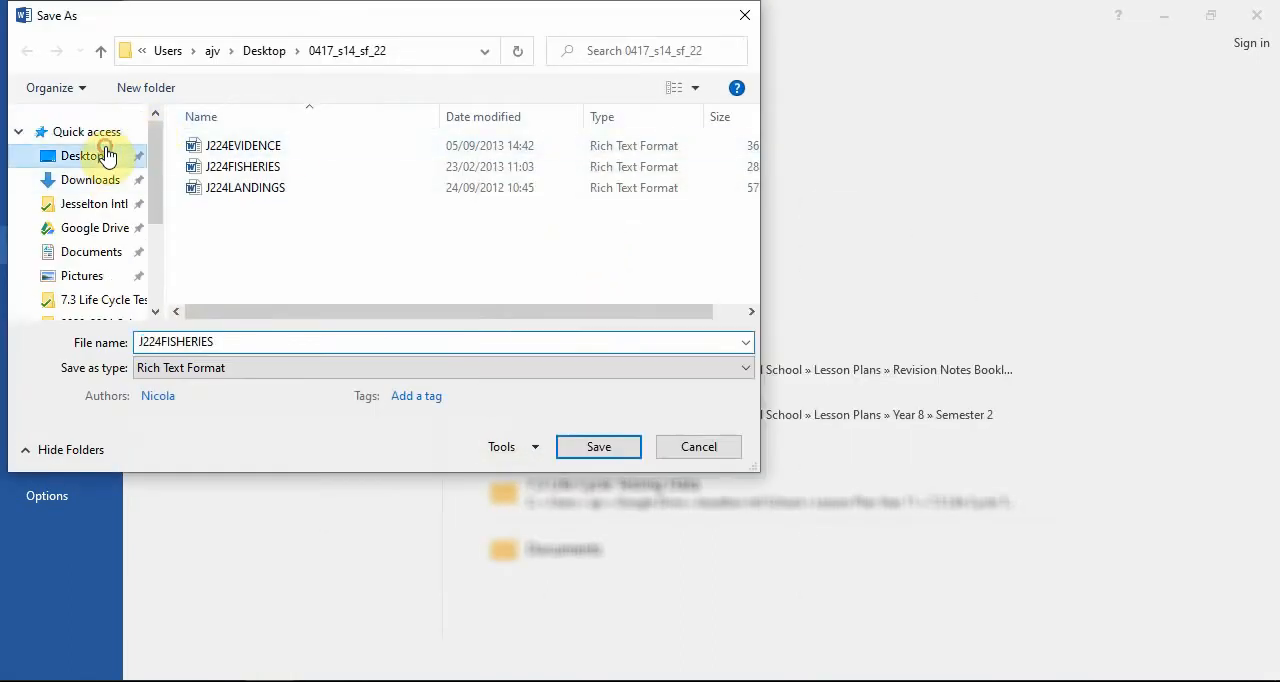
pyautogui.click(203, 372)
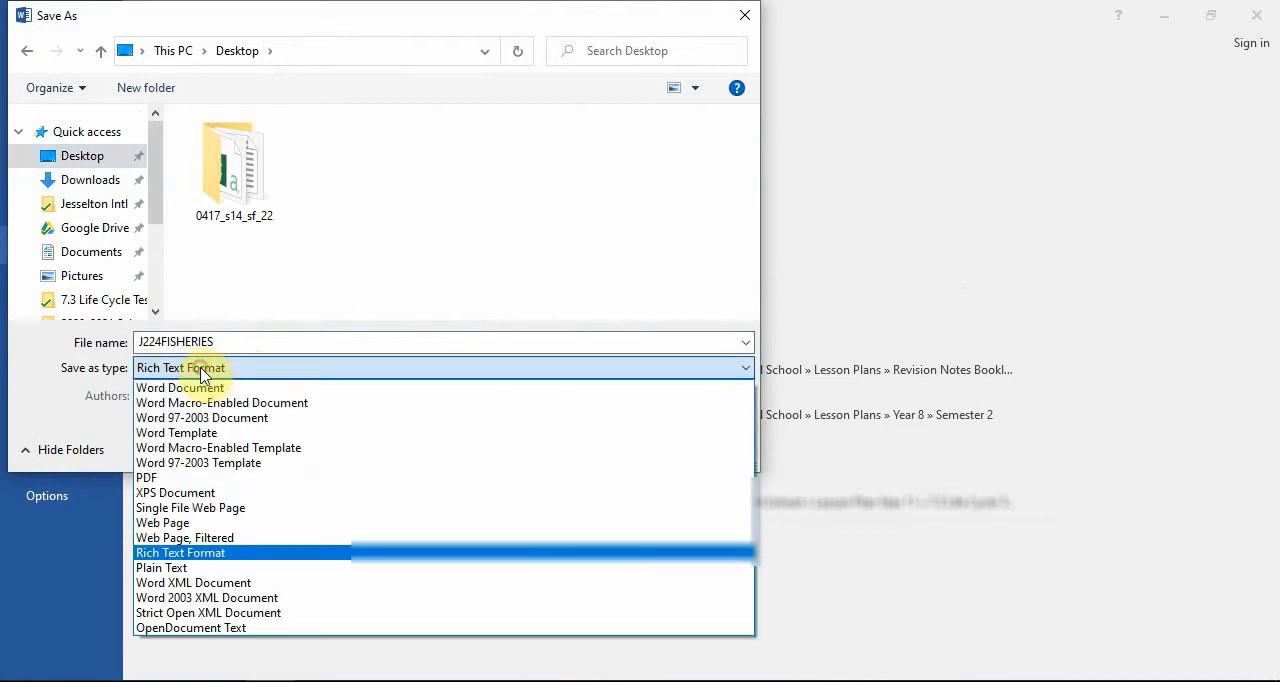
pyautogui.click(208, 388)
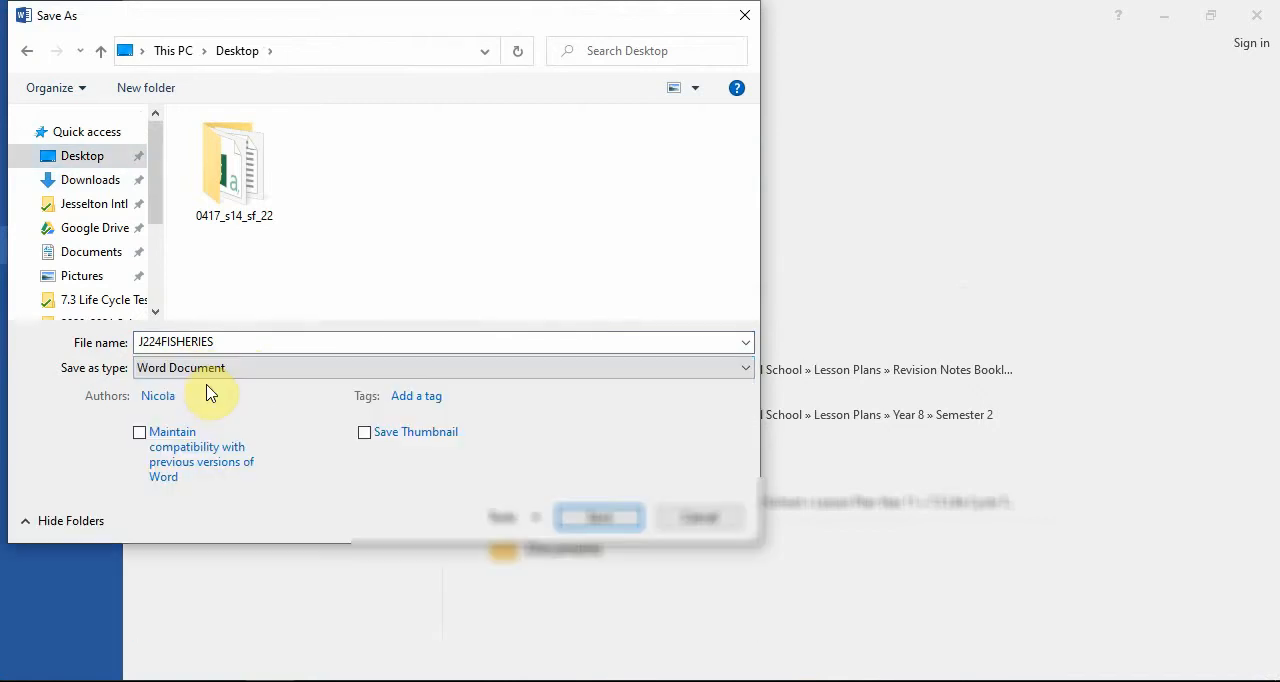
pyautogui.click(600, 518)
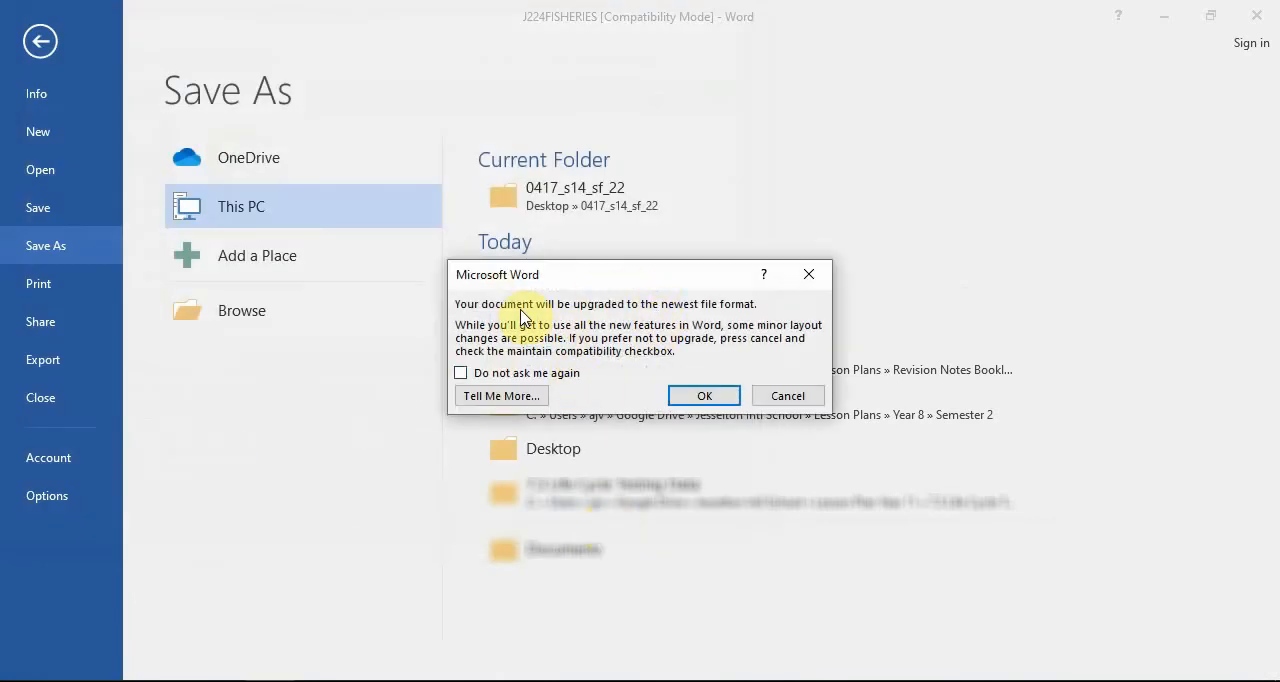
pyautogui.click(706, 396)
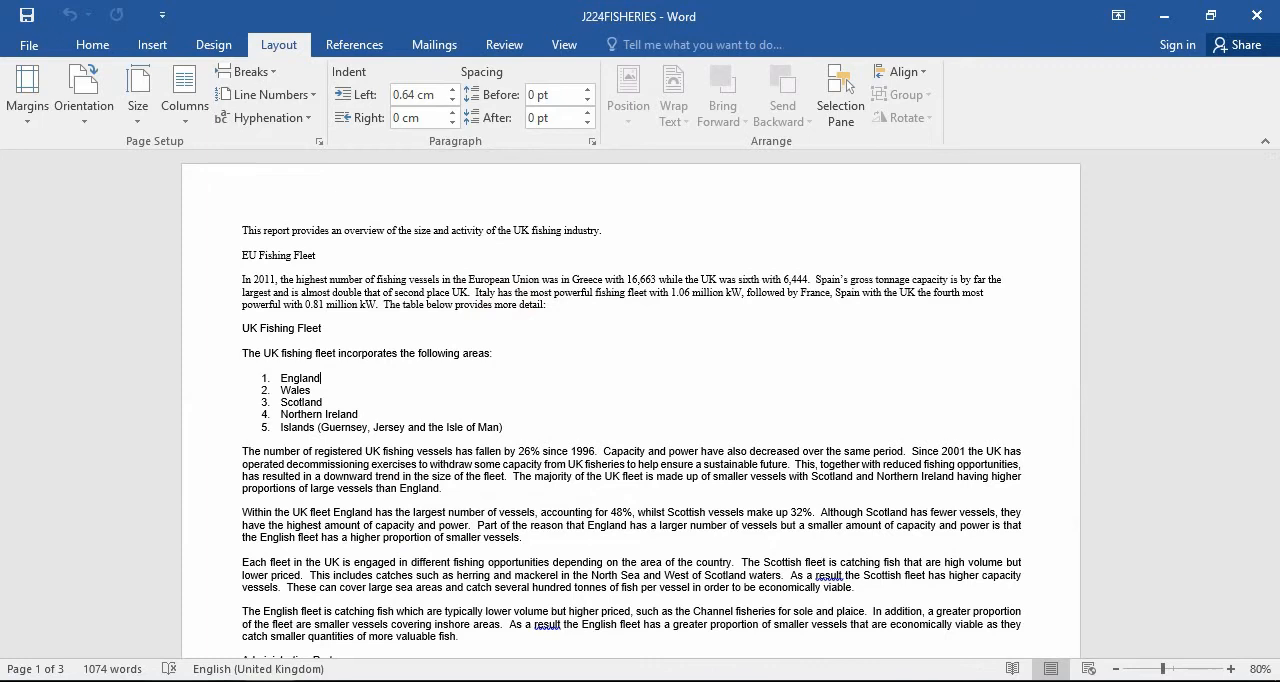
# Check task 6 in the question paper, and insert a Blank header holding the automated file path and file name, left aligned.
pyautogui.hotkey('alt', 'Tab')
pyautogui.scroll(-2, 690, 365)
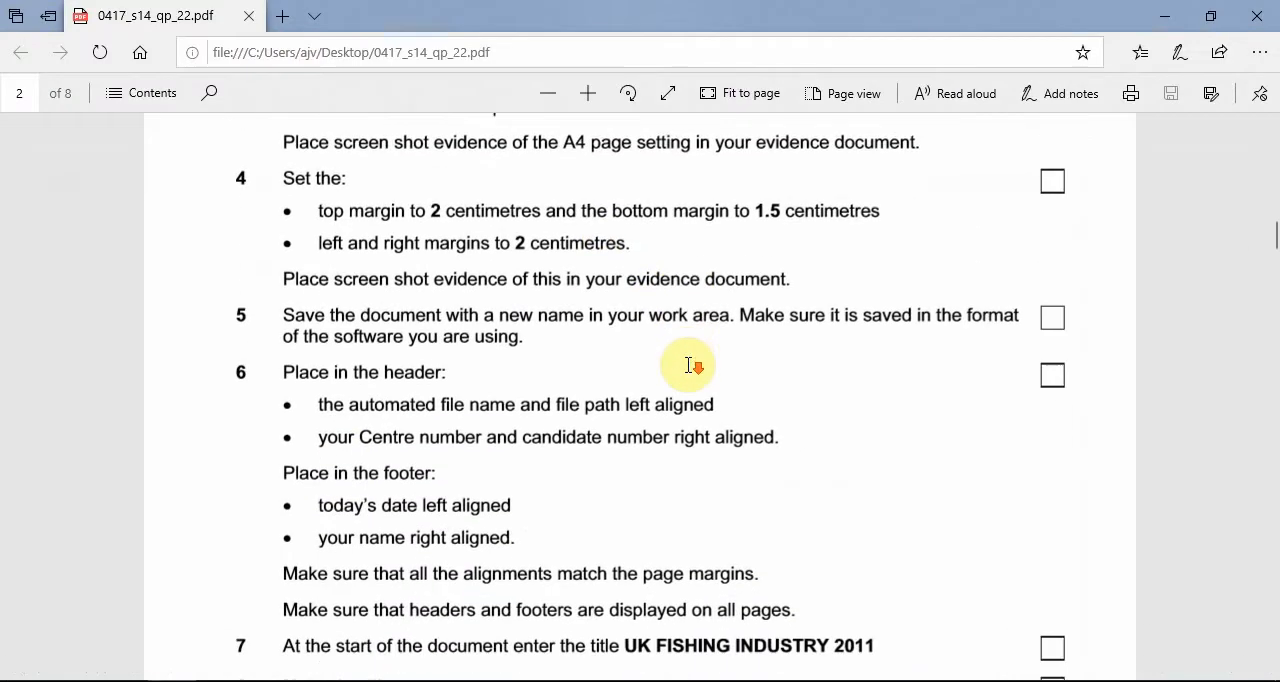
pyautogui.scroll(-2, 690, 365)
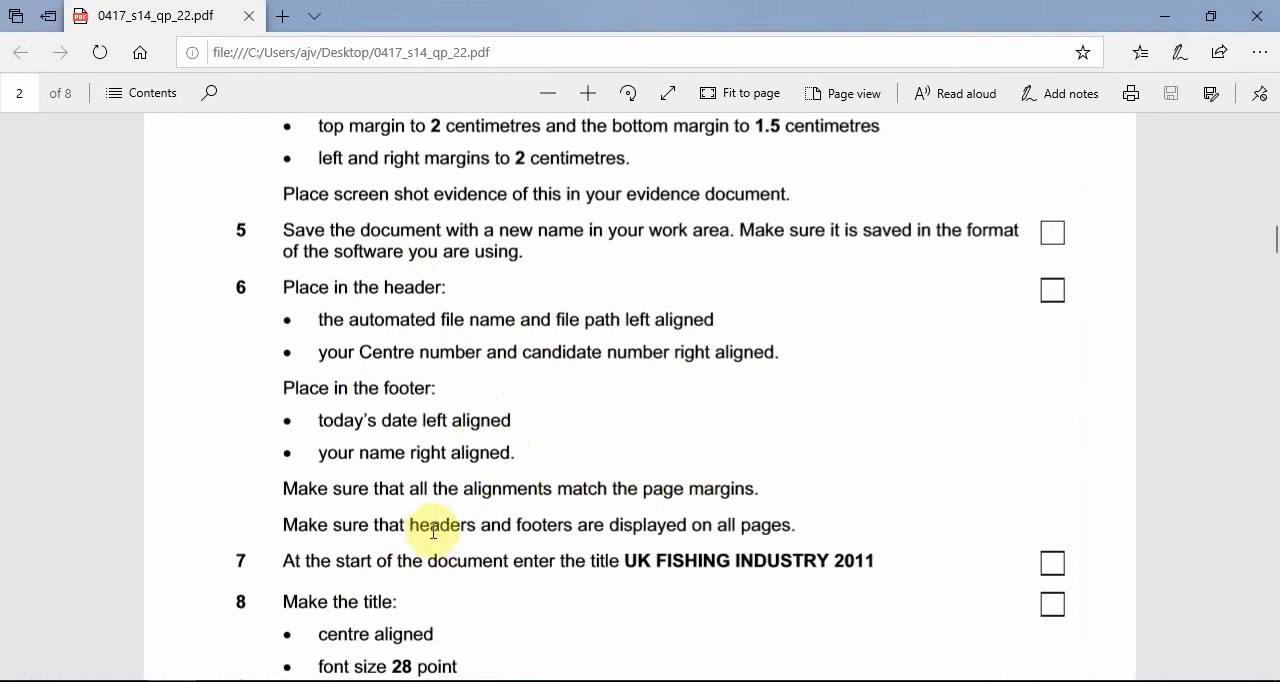
pyautogui.rightClick(657, 522)
pyautogui.click(565, 465)
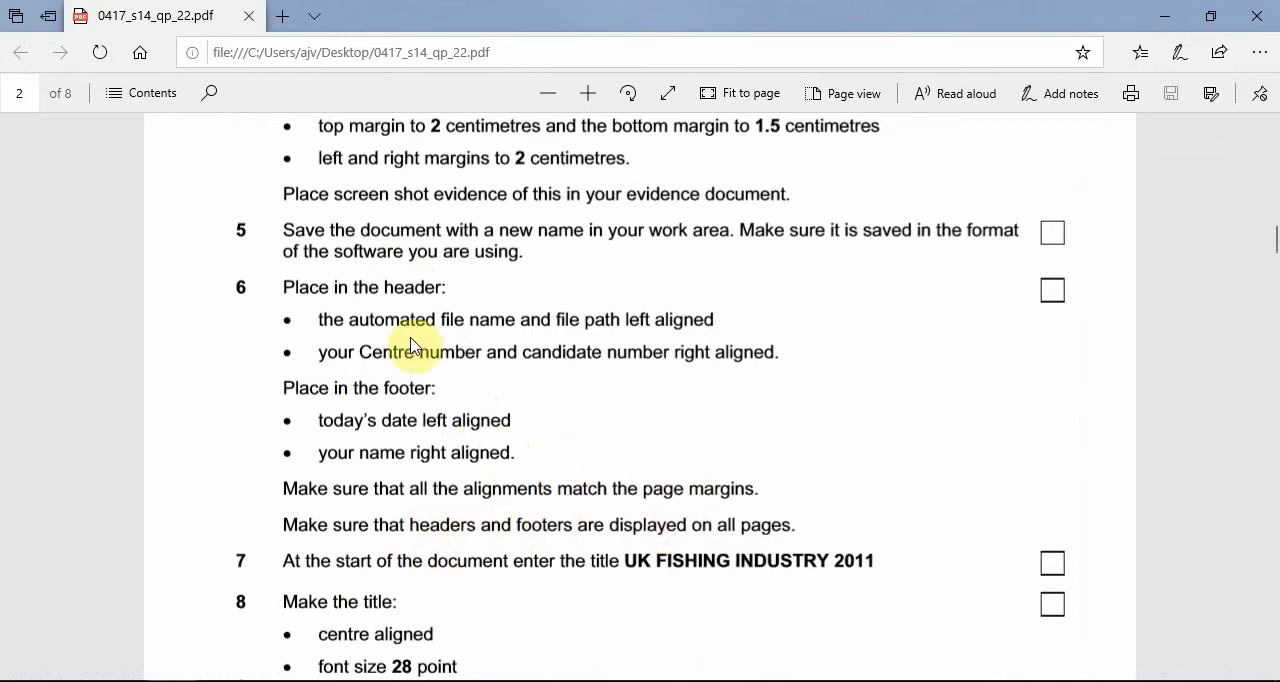
pyautogui.click(1165, 18)
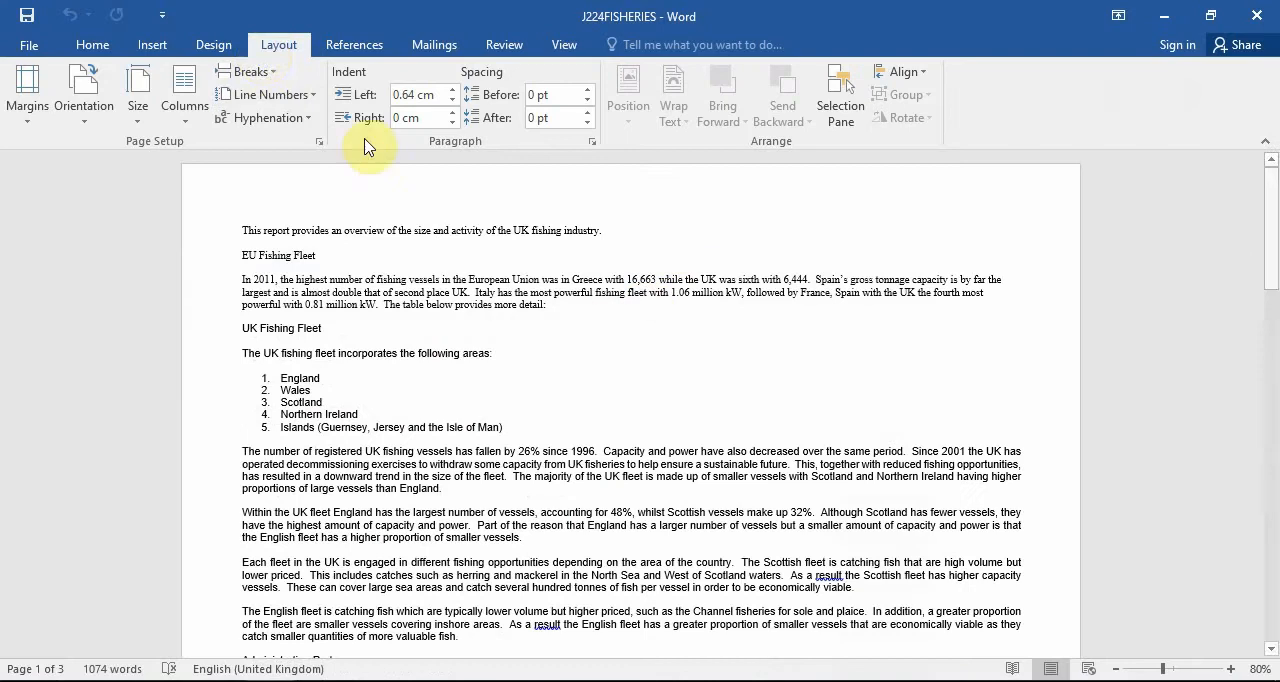
pyautogui.click(152, 45)
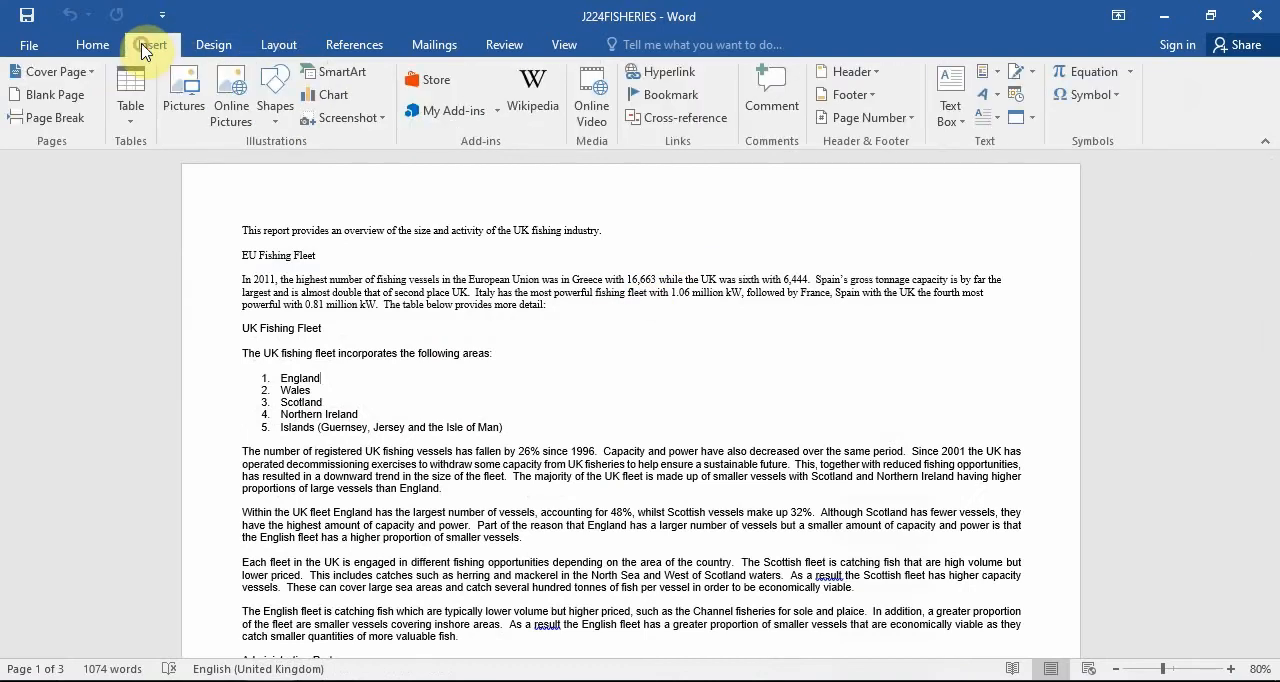
pyautogui.click(850, 72)
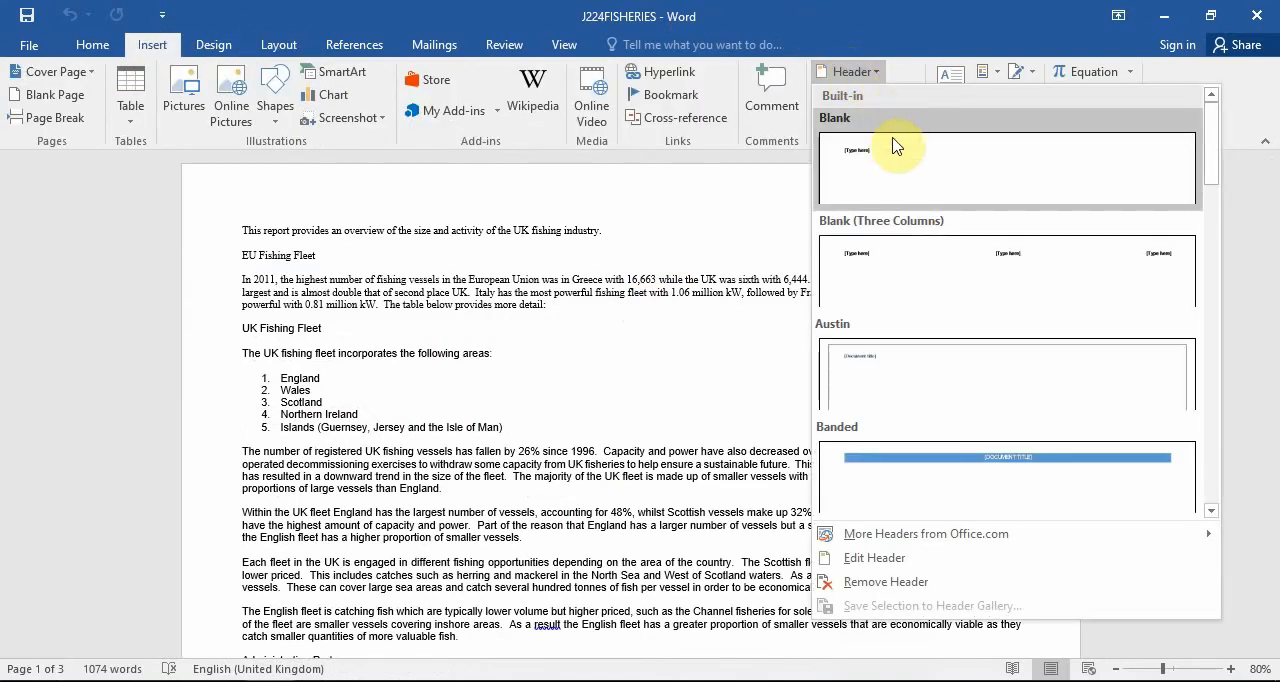
pyautogui.click(1006, 165)
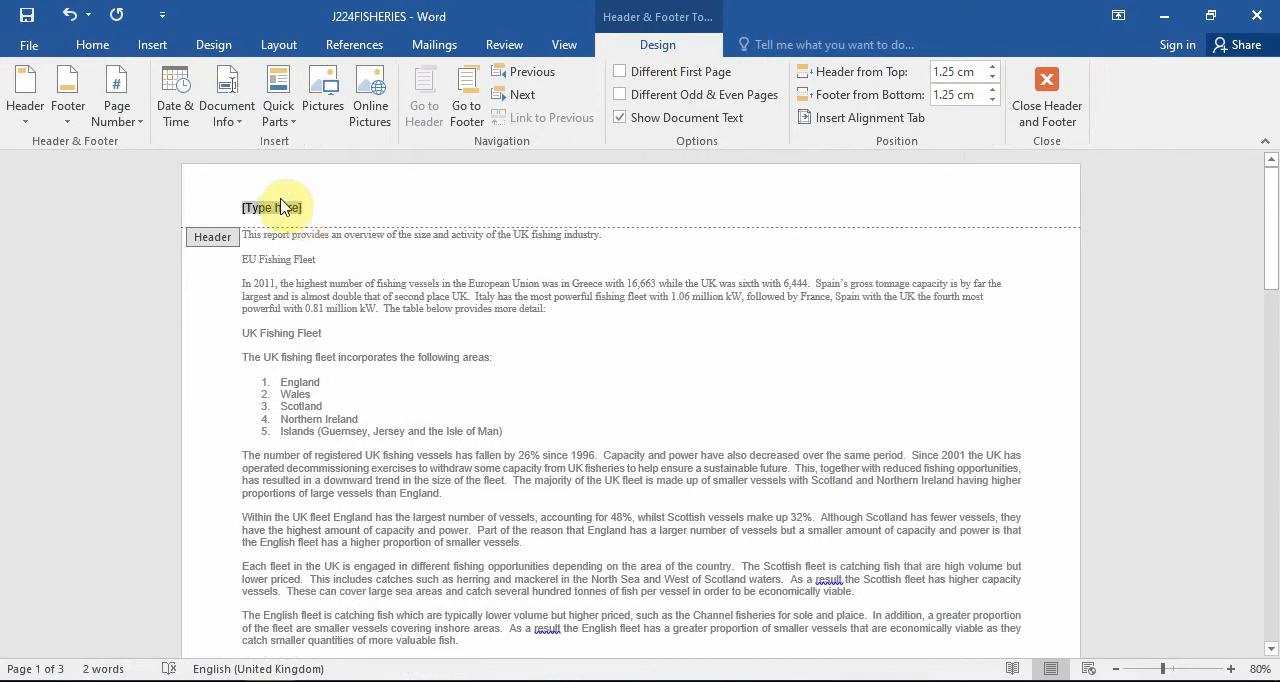
pyautogui.click(228, 120)
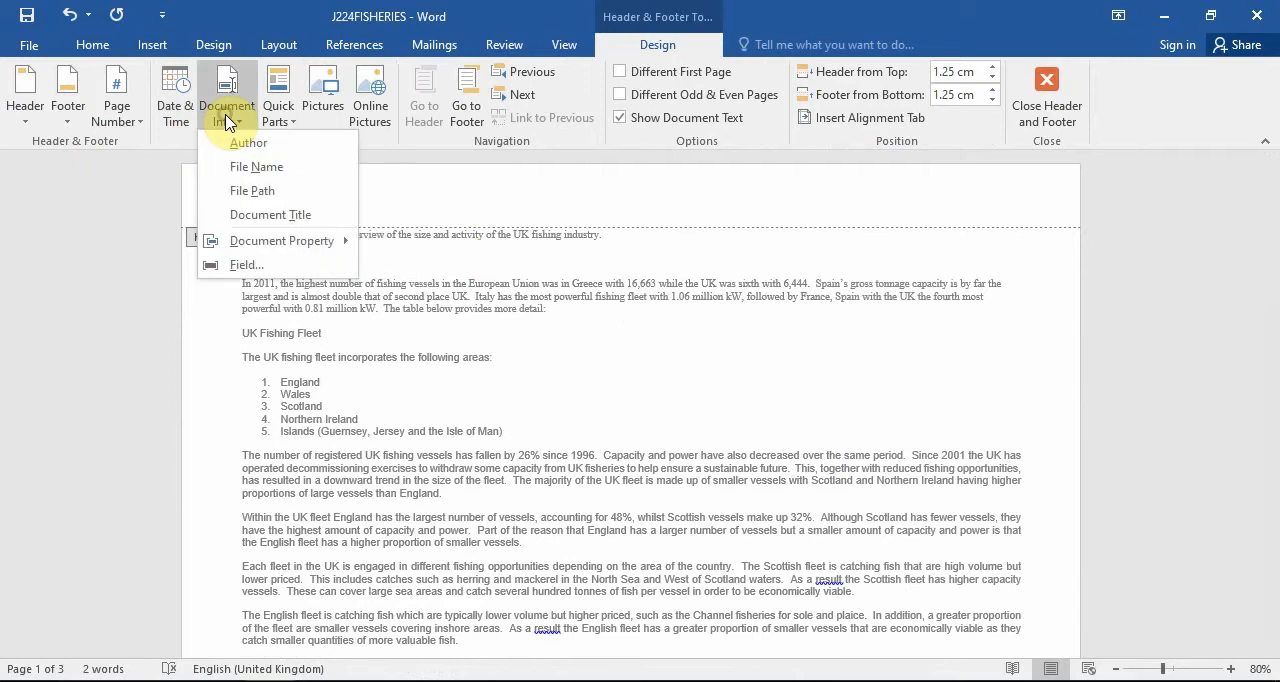
pyautogui.click(258, 186)
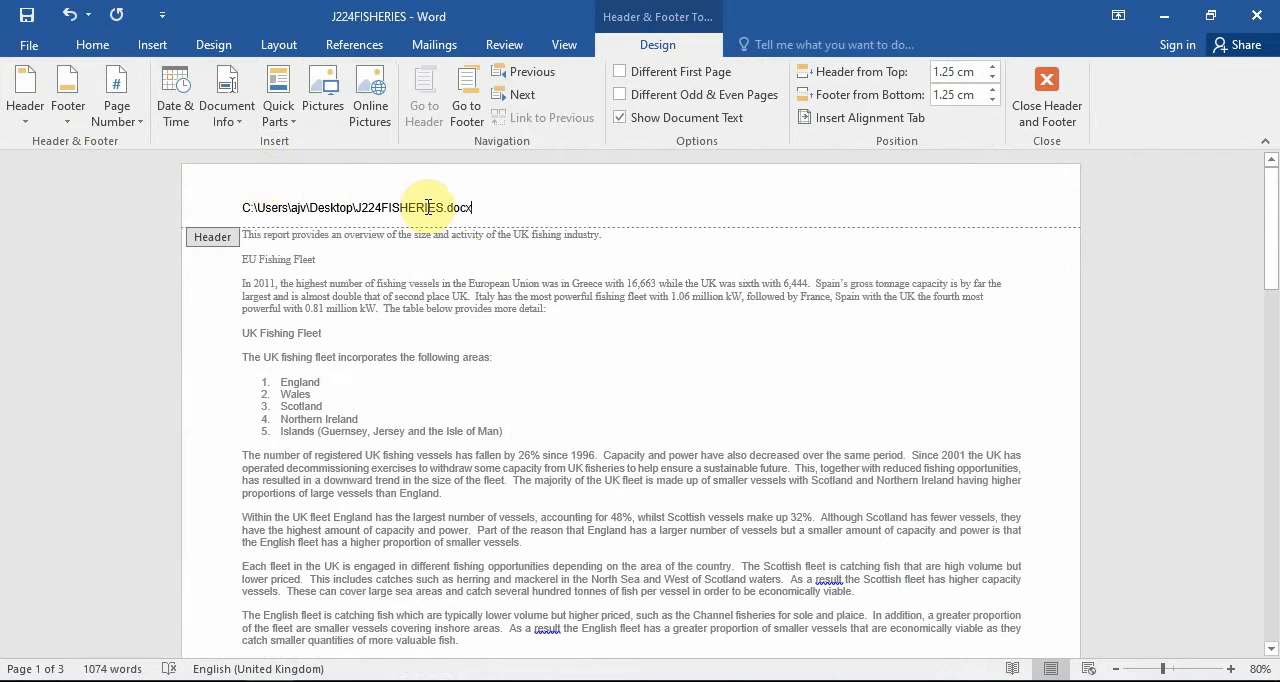
# Add a second, right-aligned header line reading "Centre No. & Cand No." and return to the document body.
pyautogui.press('Return')
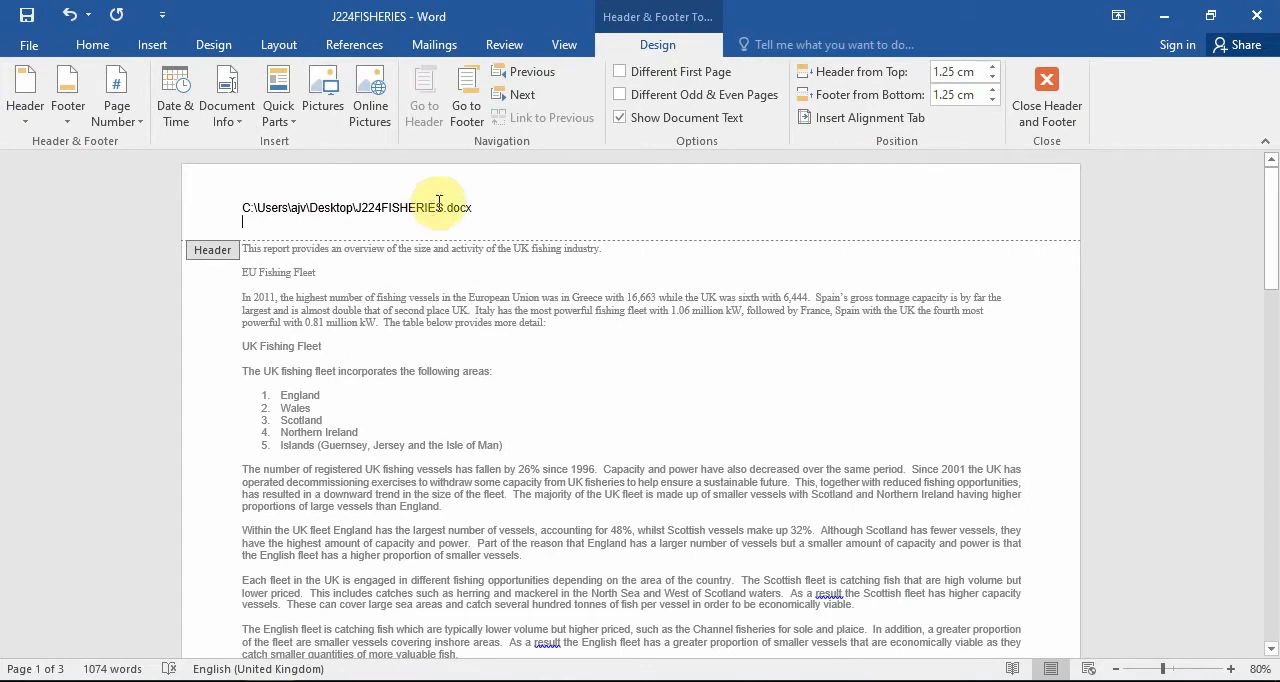
pyautogui.click(92, 44)
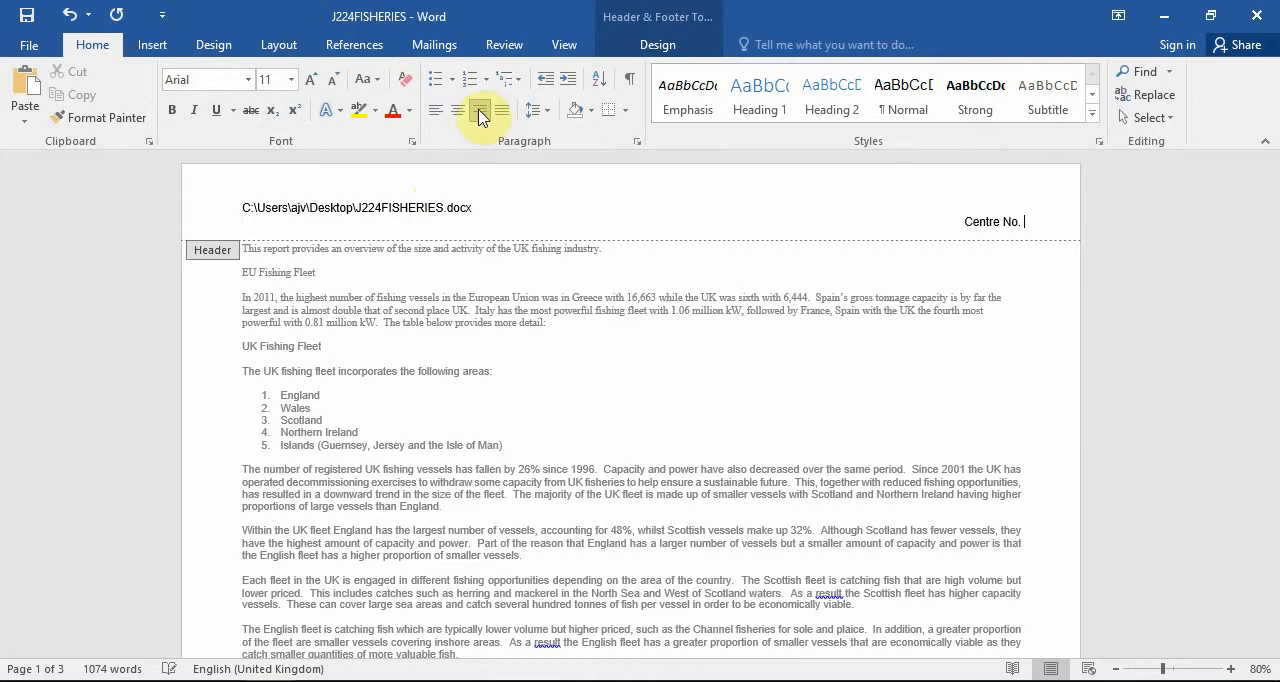
pyautogui.write('d No.')
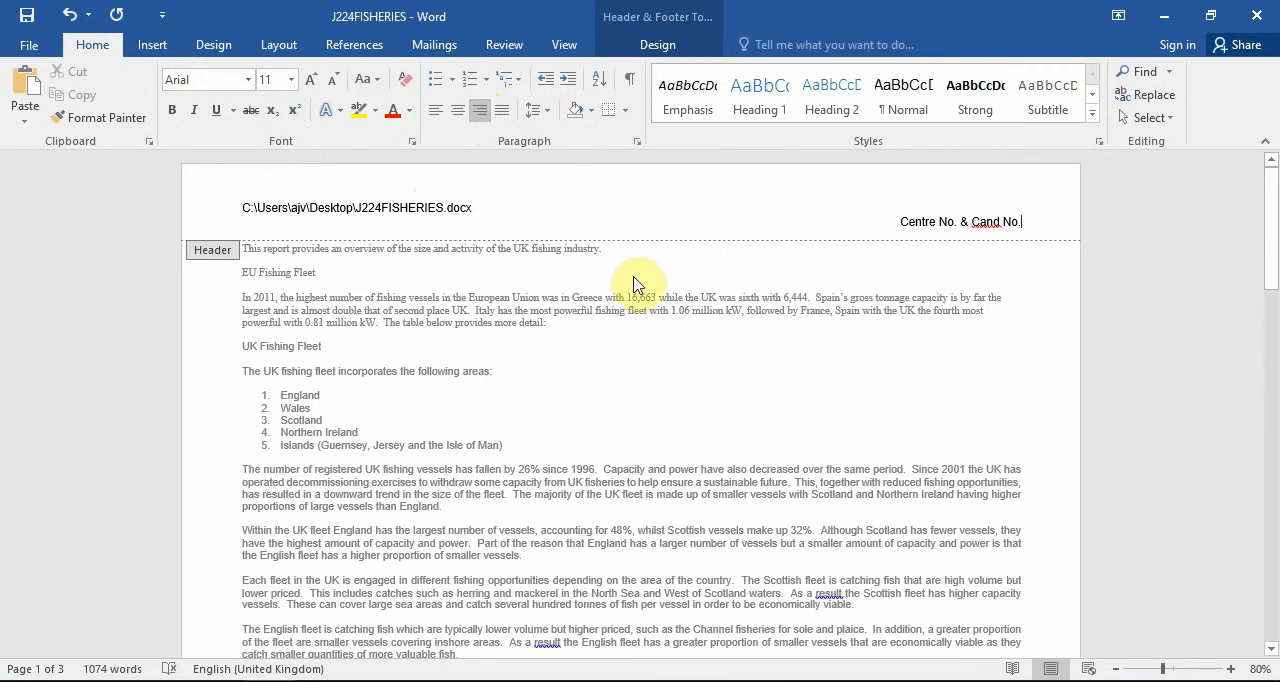
pyautogui.doubleClick(633, 284)
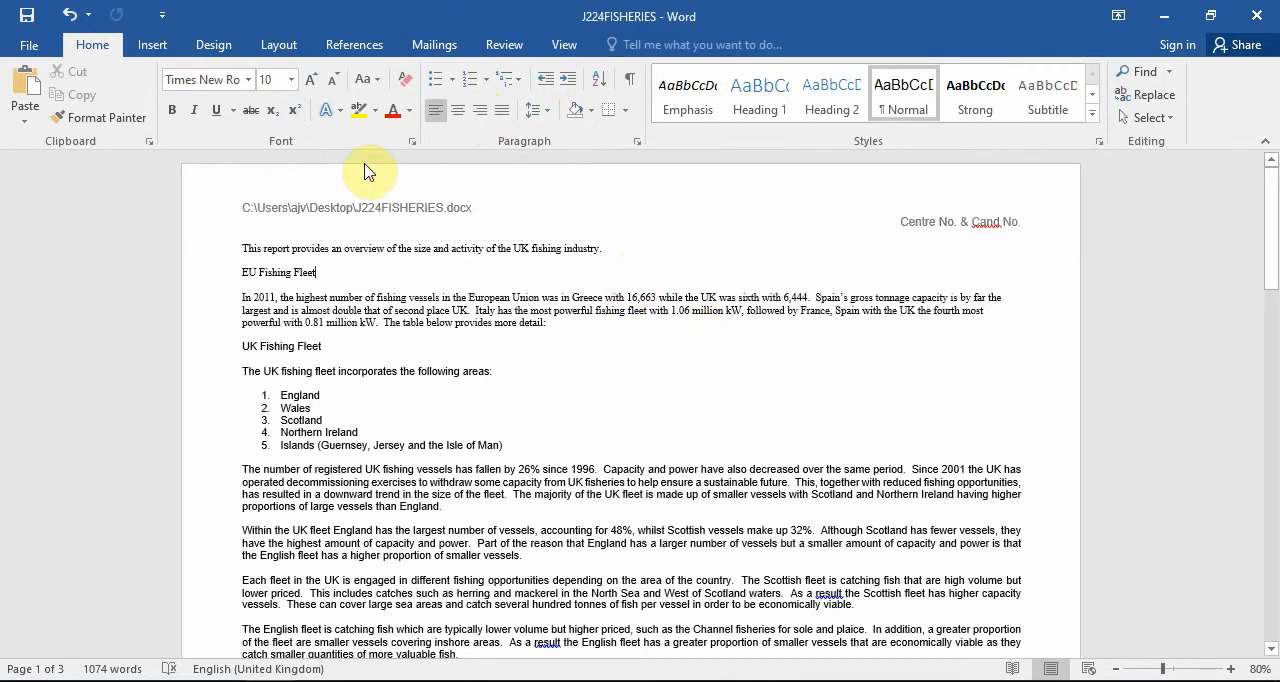
# Insert a Blank footer with the current date in the 16/09/2020 format, left aligned.
pyautogui.click(166, 54)
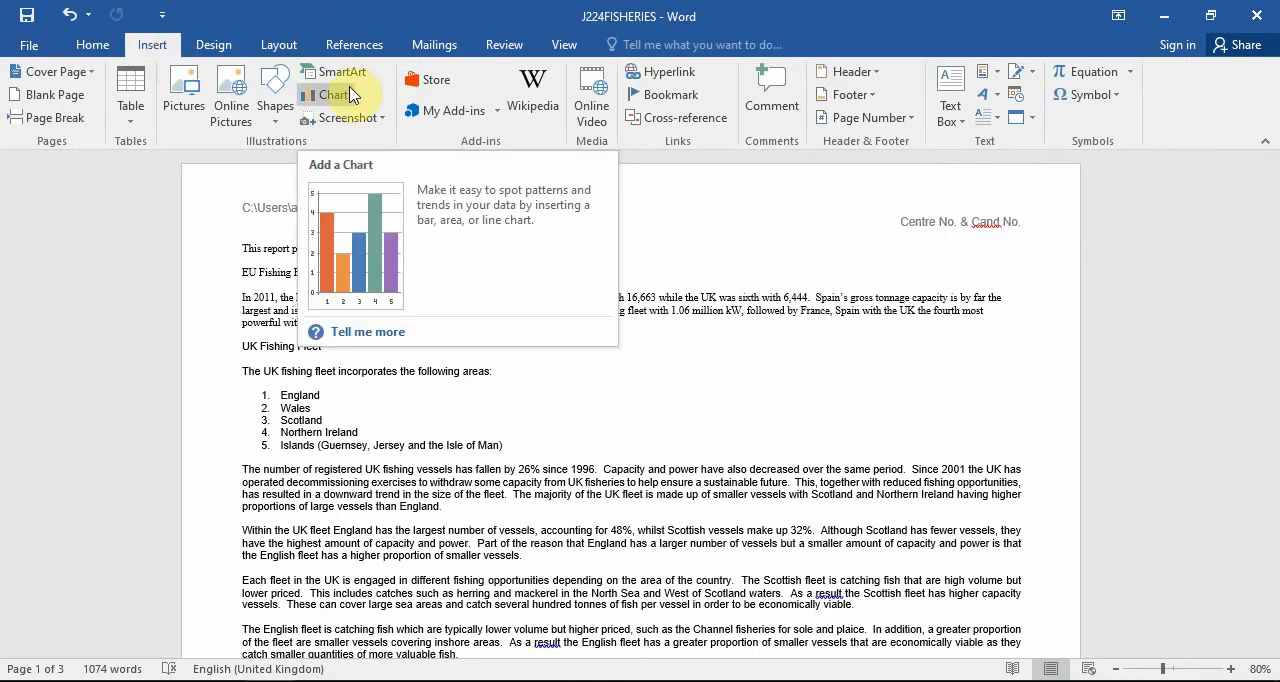
pyautogui.click(828, 96)
pyautogui.click(954, 206)
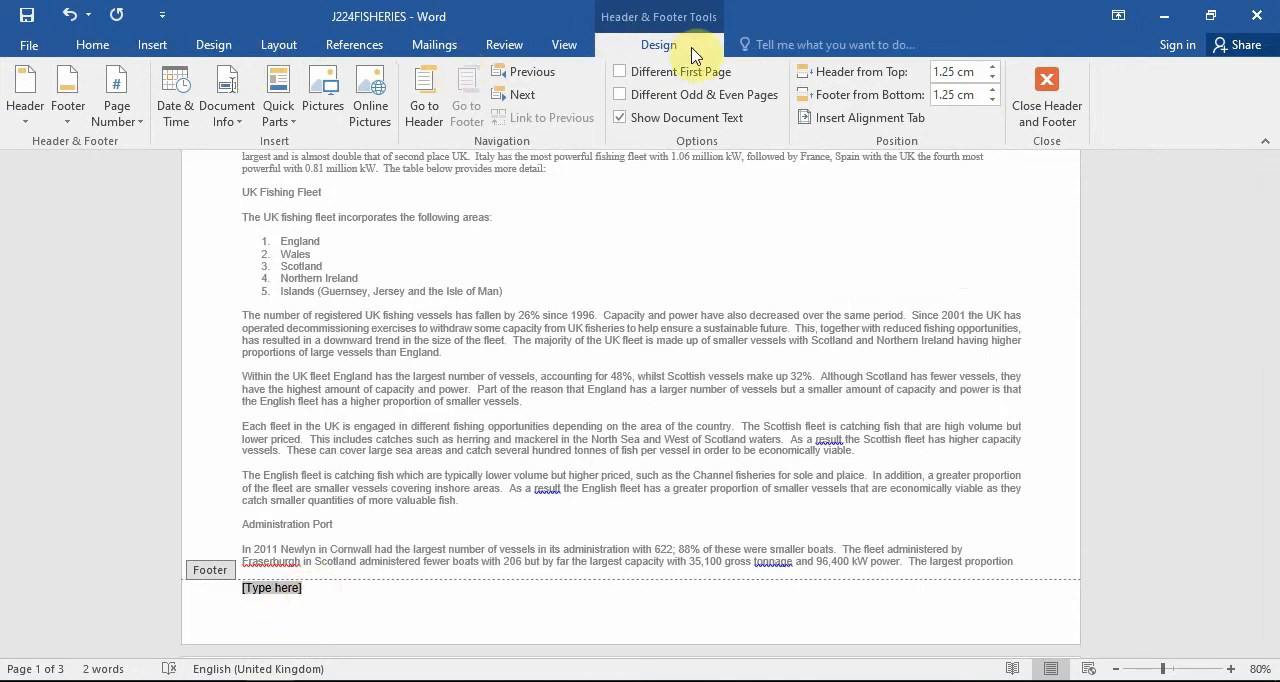
pyautogui.click(176, 110)
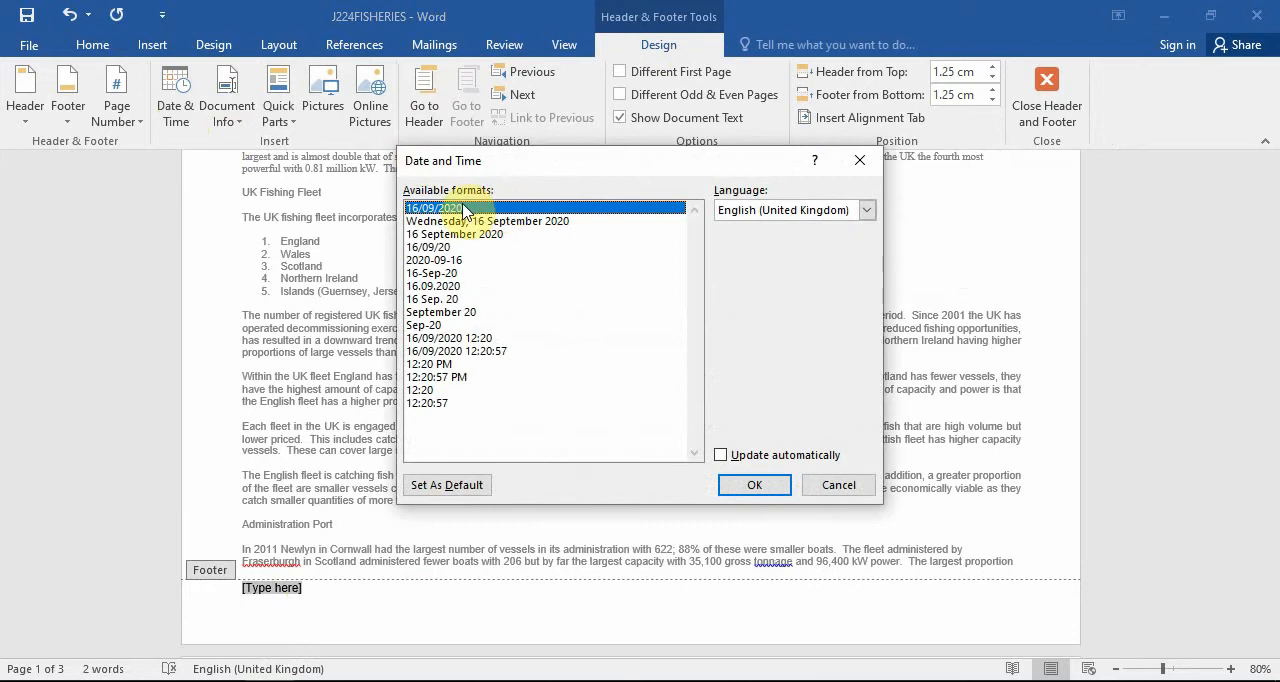
pyautogui.doubleClick(463, 208)
pyautogui.press('Return')
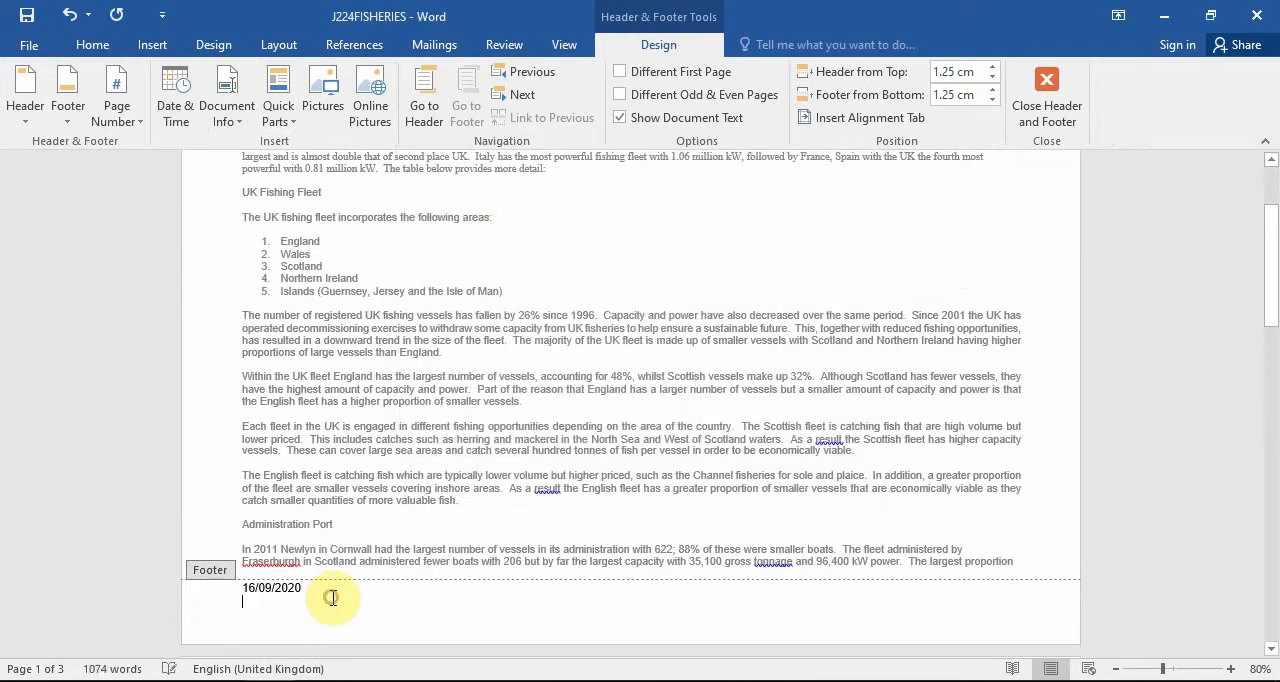
pyautogui.click(92, 45)
pyautogui.click(478, 110)
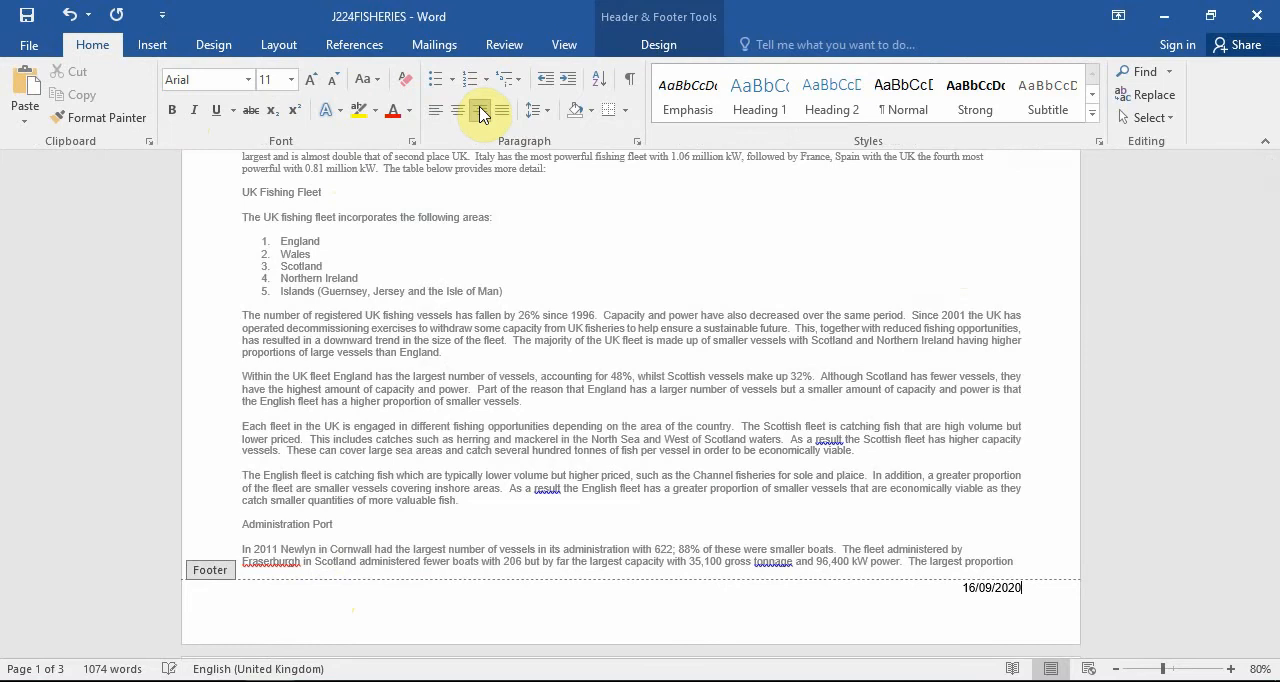
pyautogui.click(435, 110)
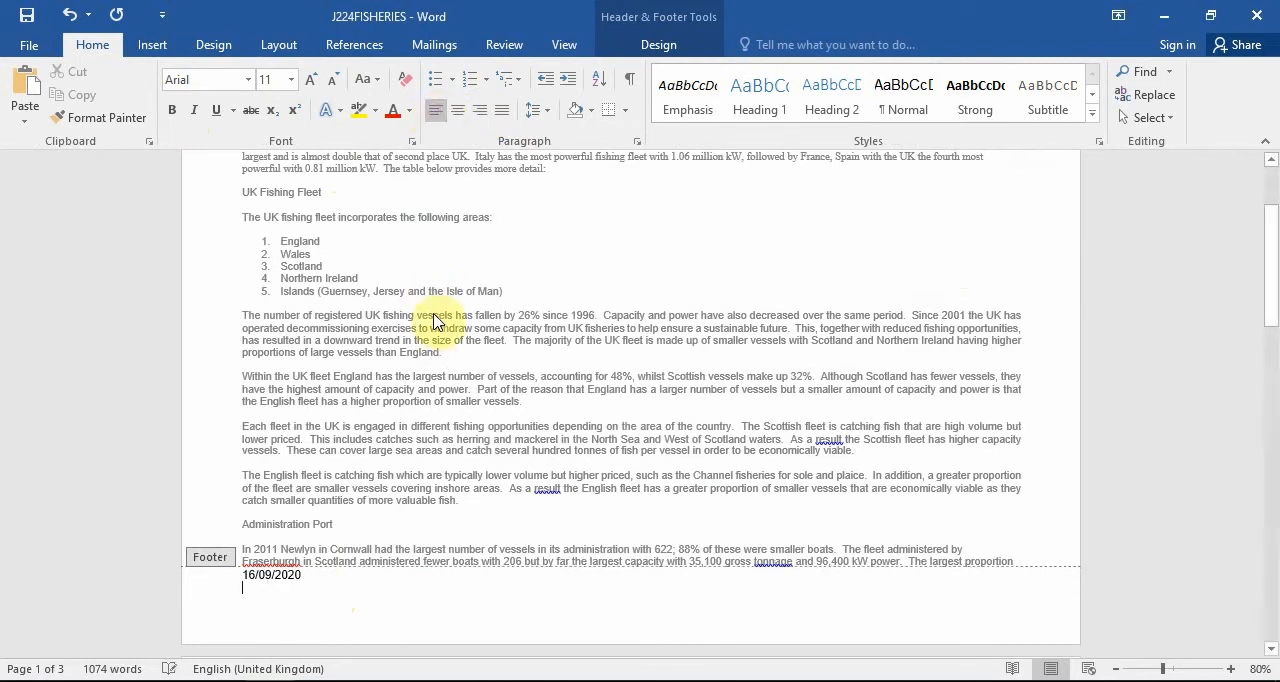
# Enter the candidate's name right aligned on a new line below the footer date, and return to the document body.
pyautogui.click(480, 112)
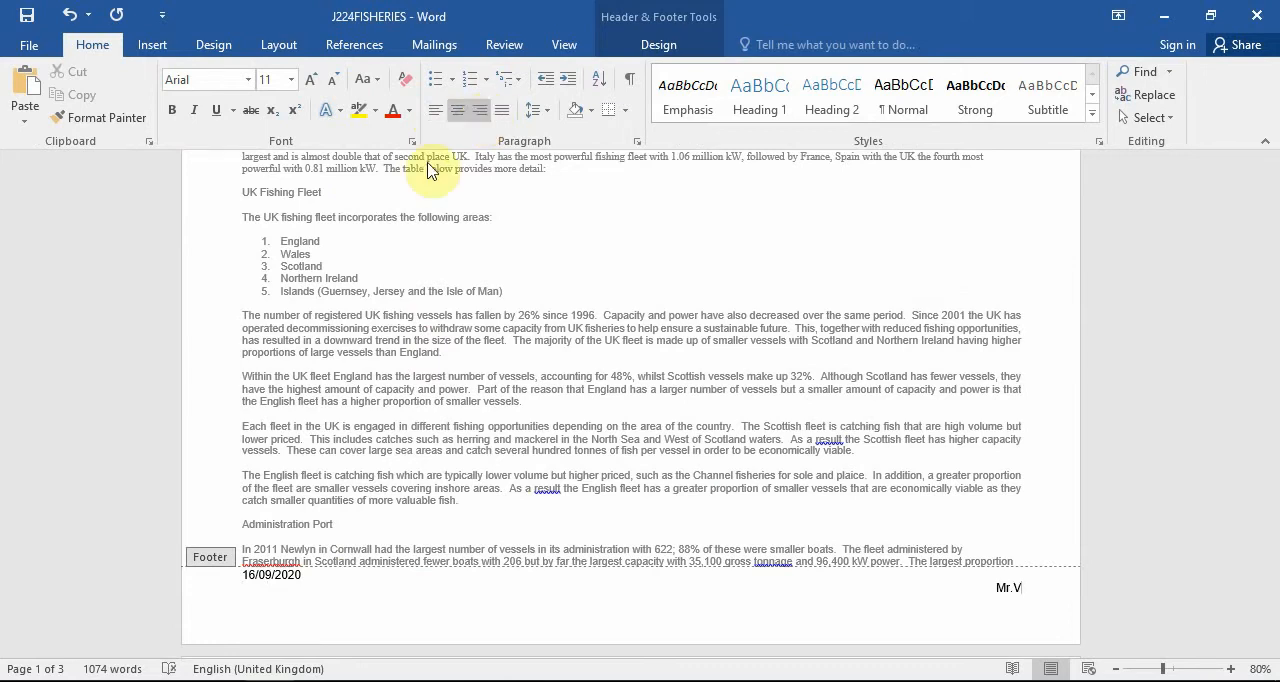
pyautogui.scroll(4, 675, 375)
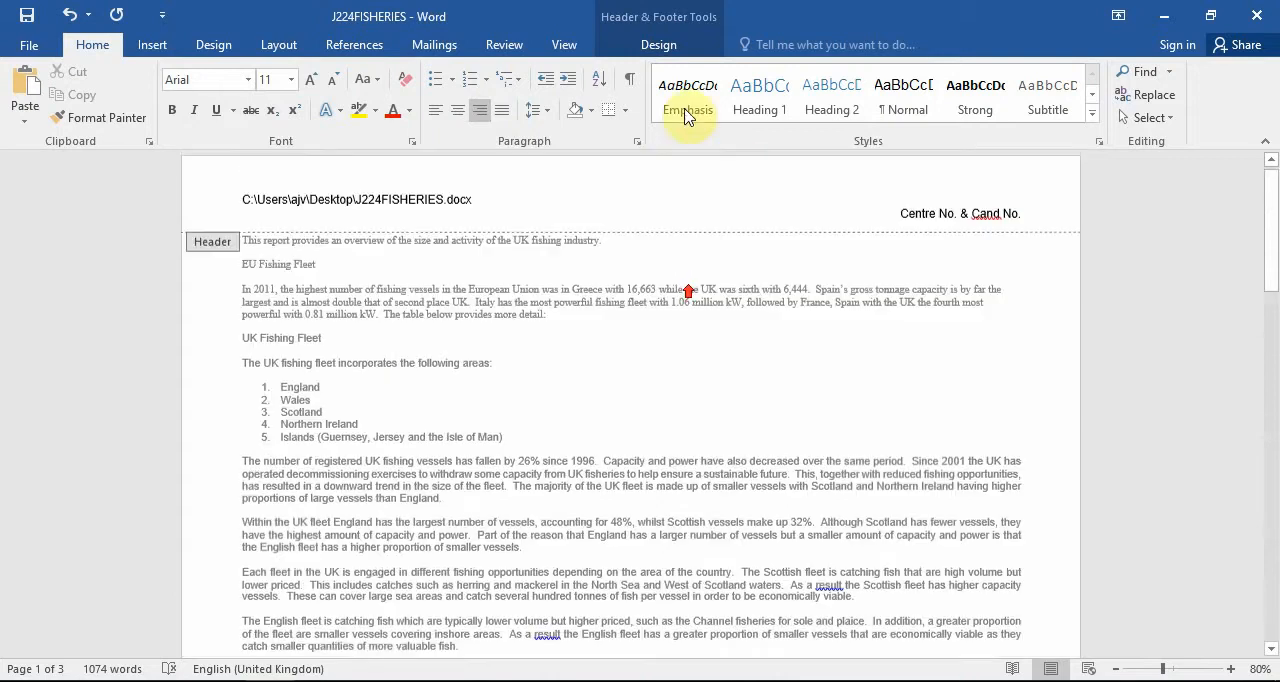
pyautogui.click(659, 44)
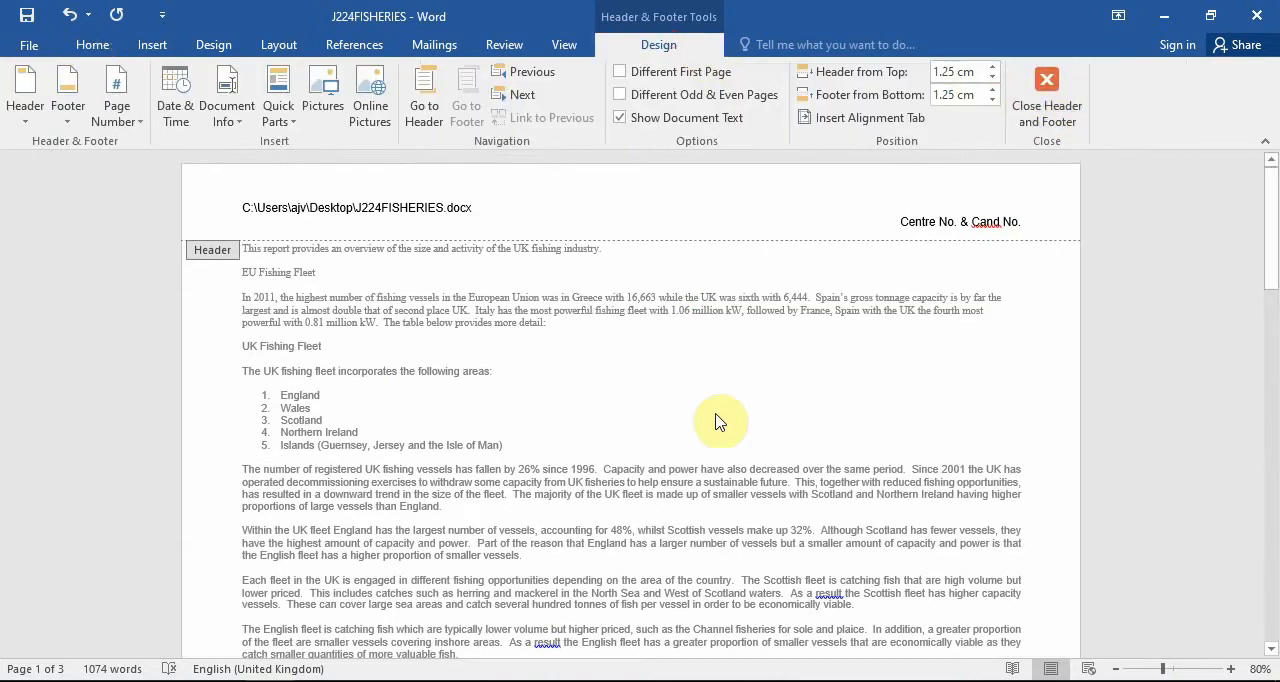
pyautogui.doubleClick(731, 358)
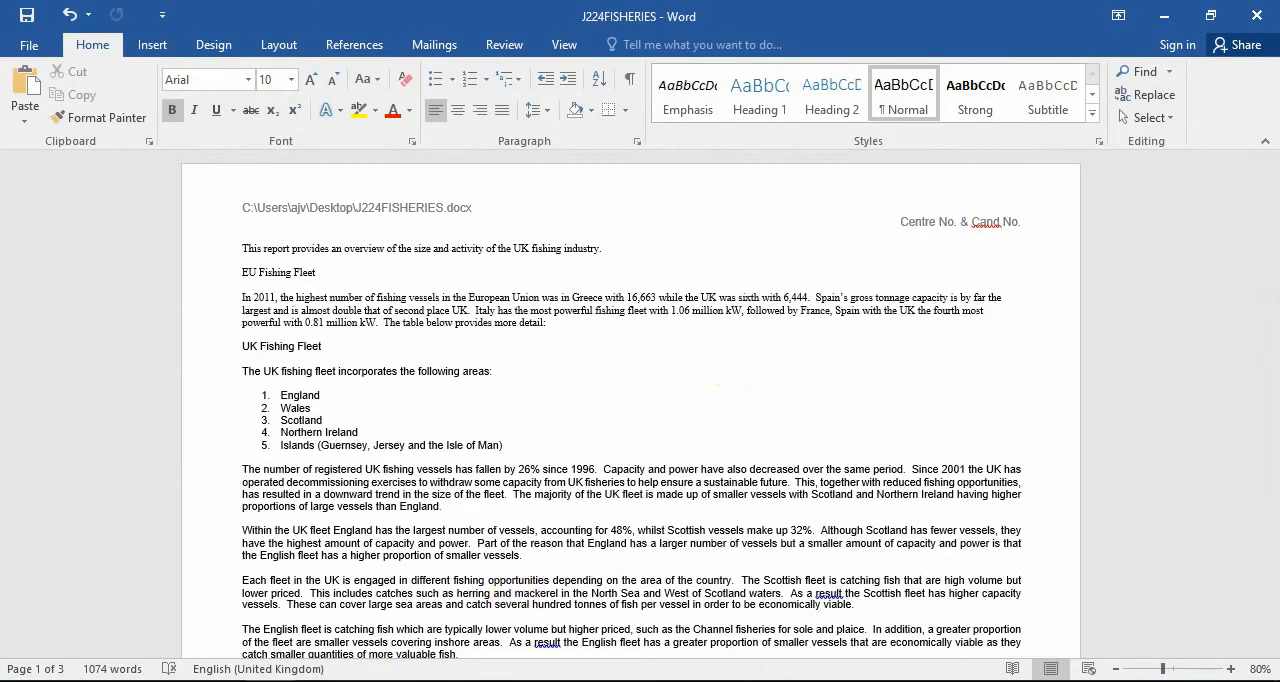
# Copy the task 7 title "UK FISHING INDUSTRY 2011" from the question paper and paste it on a new line at the start of the Word report.
pyautogui.click(296, 681)
pyautogui.scroll(-2, 860, 393)
pyautogui.scroll(-1, 860, 393)
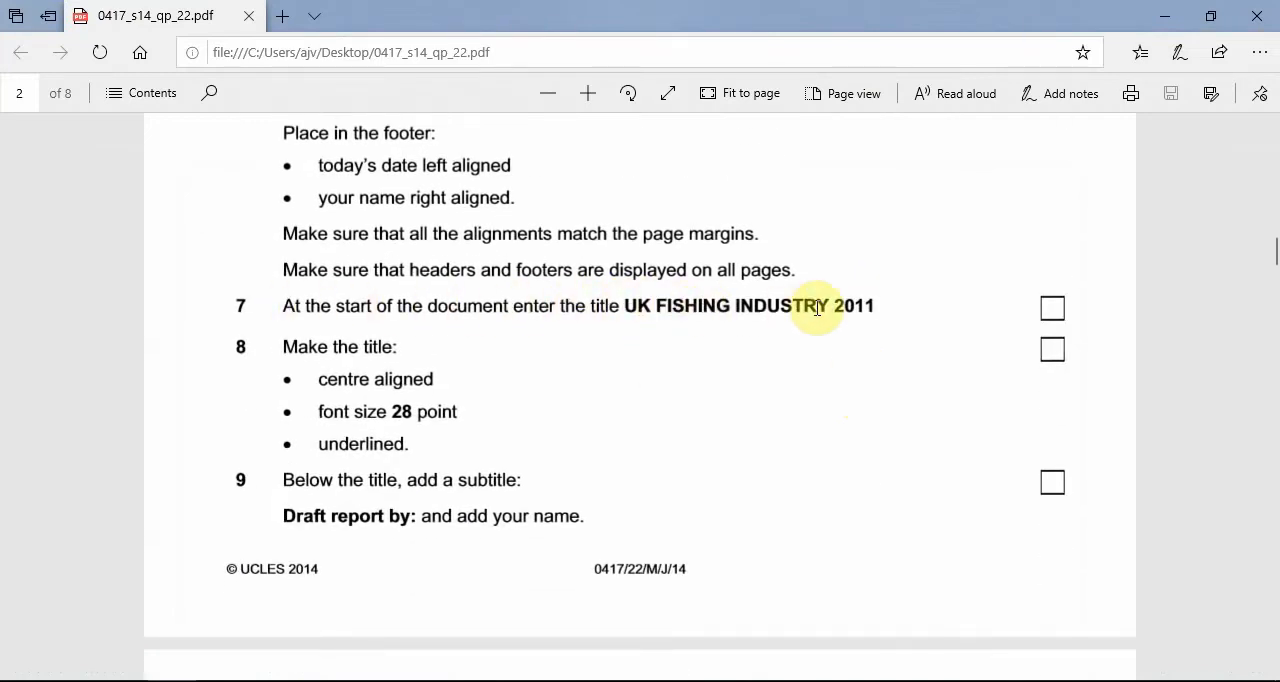
pyautogui.moveTo(873, 305)
pyautogui.mouseDown()
pyautogui.moveTo(628, 308)
pyautogui.moveTo(874, 306)
pyautogui.mouseUp()
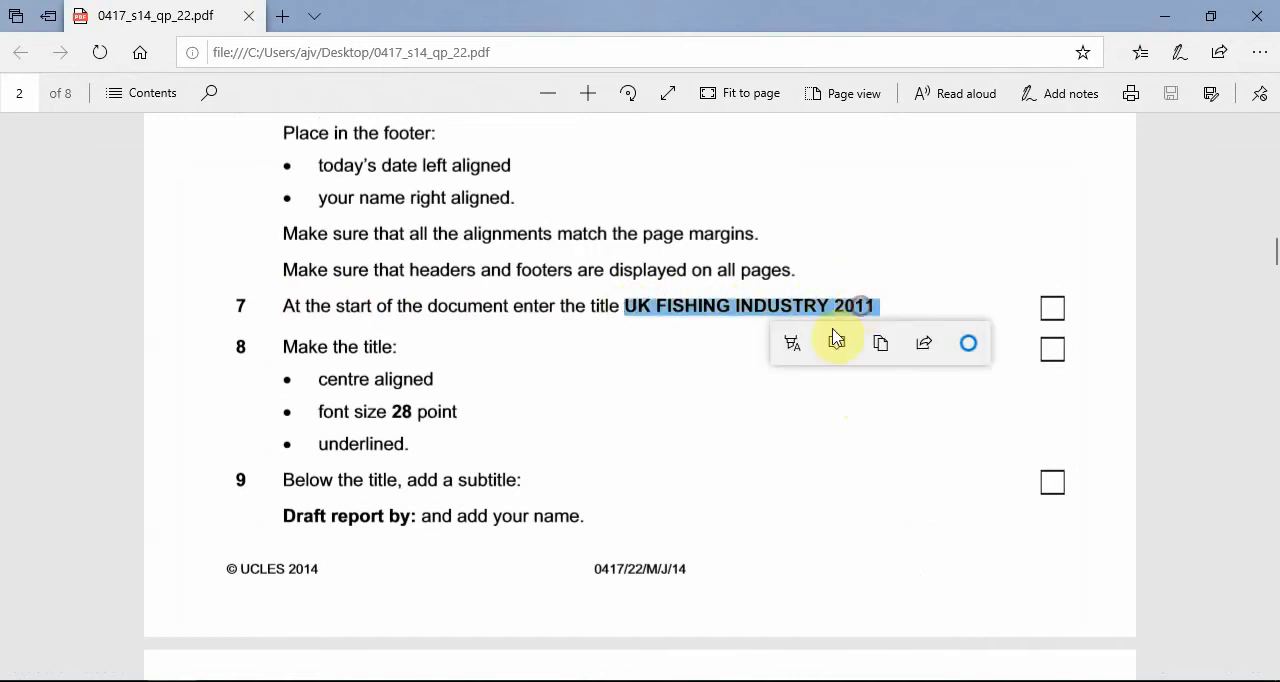
pyautogui.hotkey('alt', 'Tab')
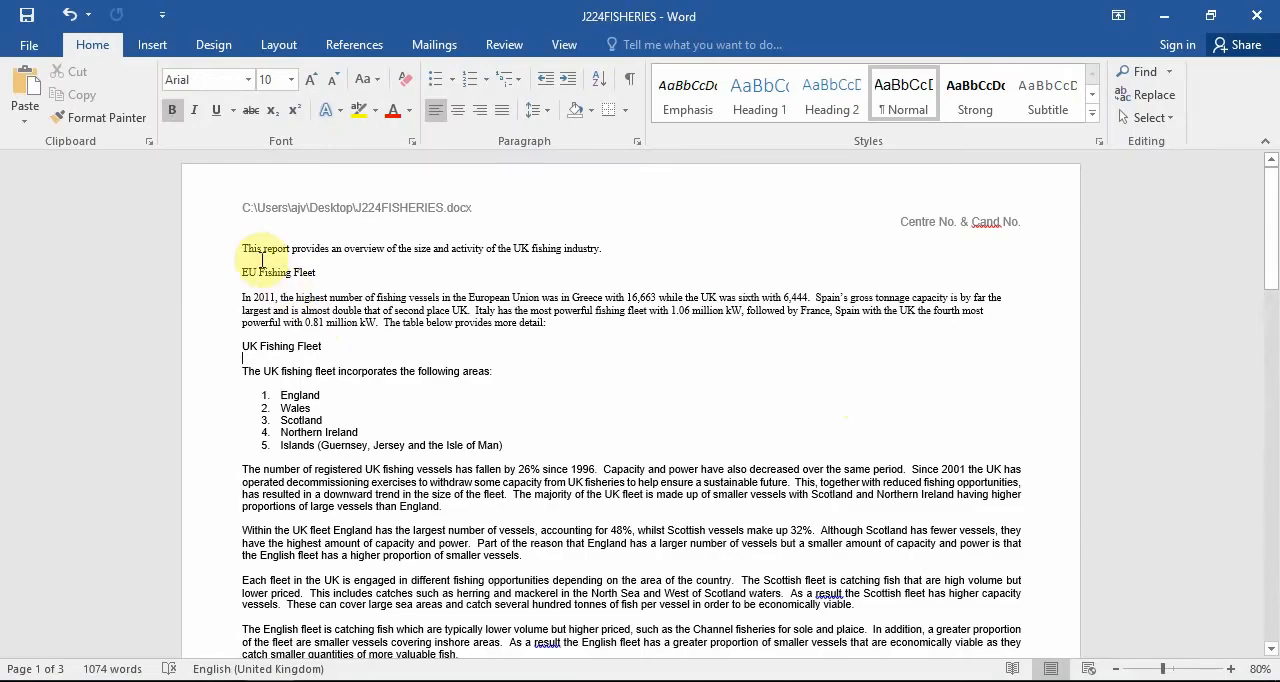
pyautogui.click(247, 249)
pyautogui.press('Return')
pyautogui.press('Up')
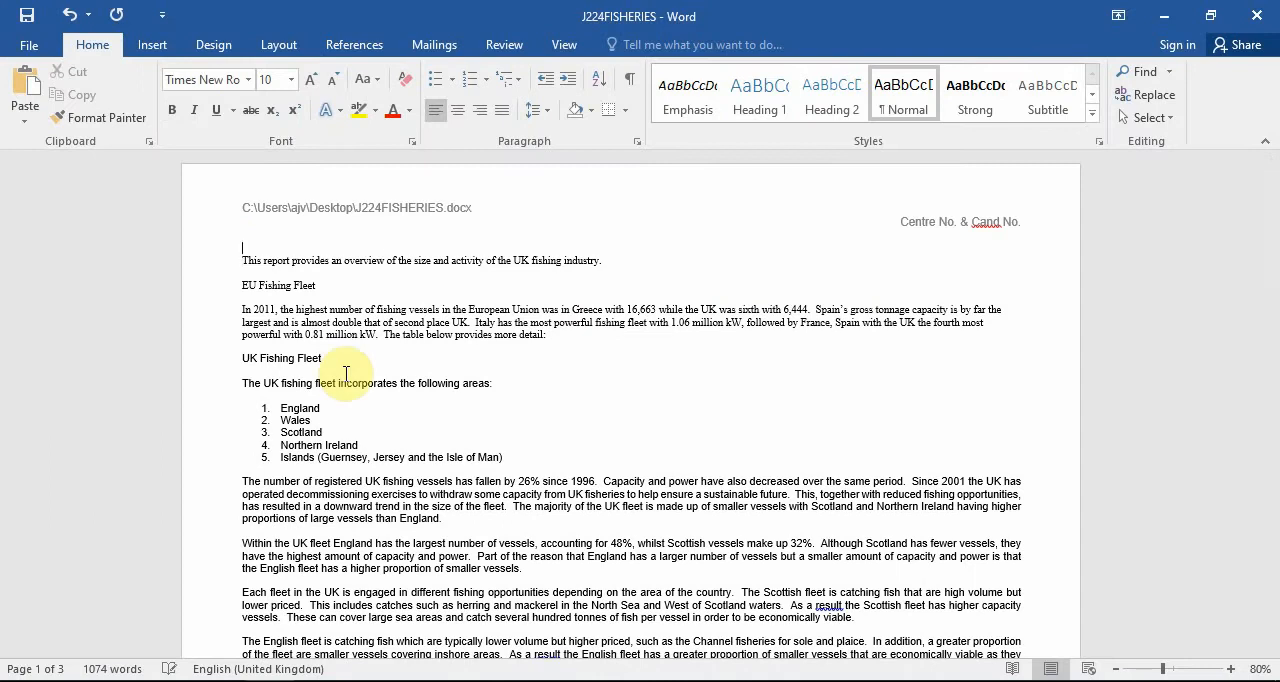
pyautogui.press('Return')
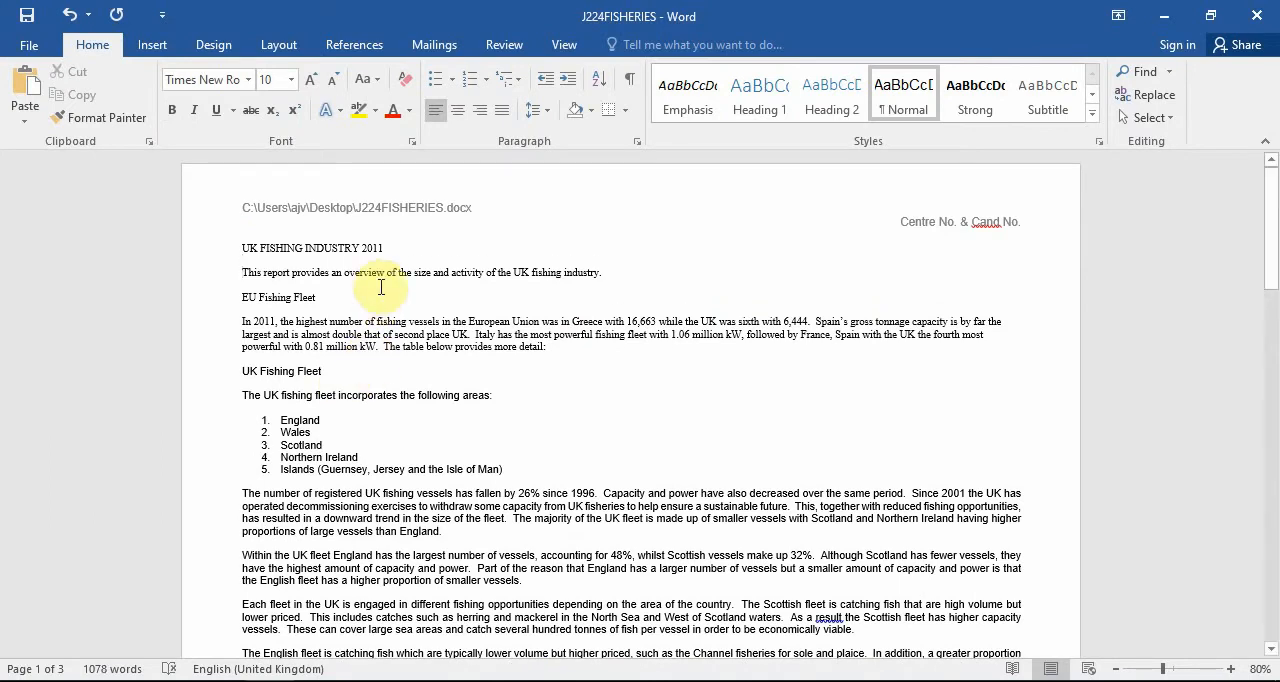
# Check task 8 in the question paper, and make the report title centre aligned, 28 point and underlined.
pyautogui.hotkey('alt', 'Tab')
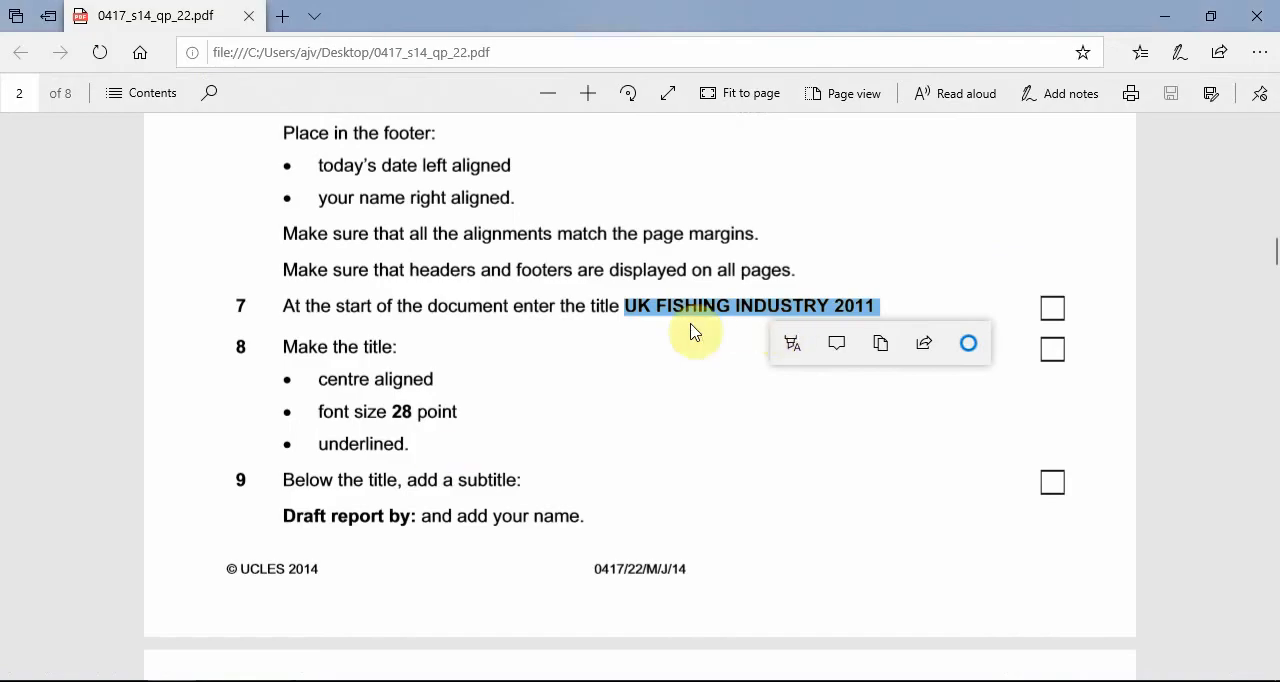
pyautogui.click(551, 360)
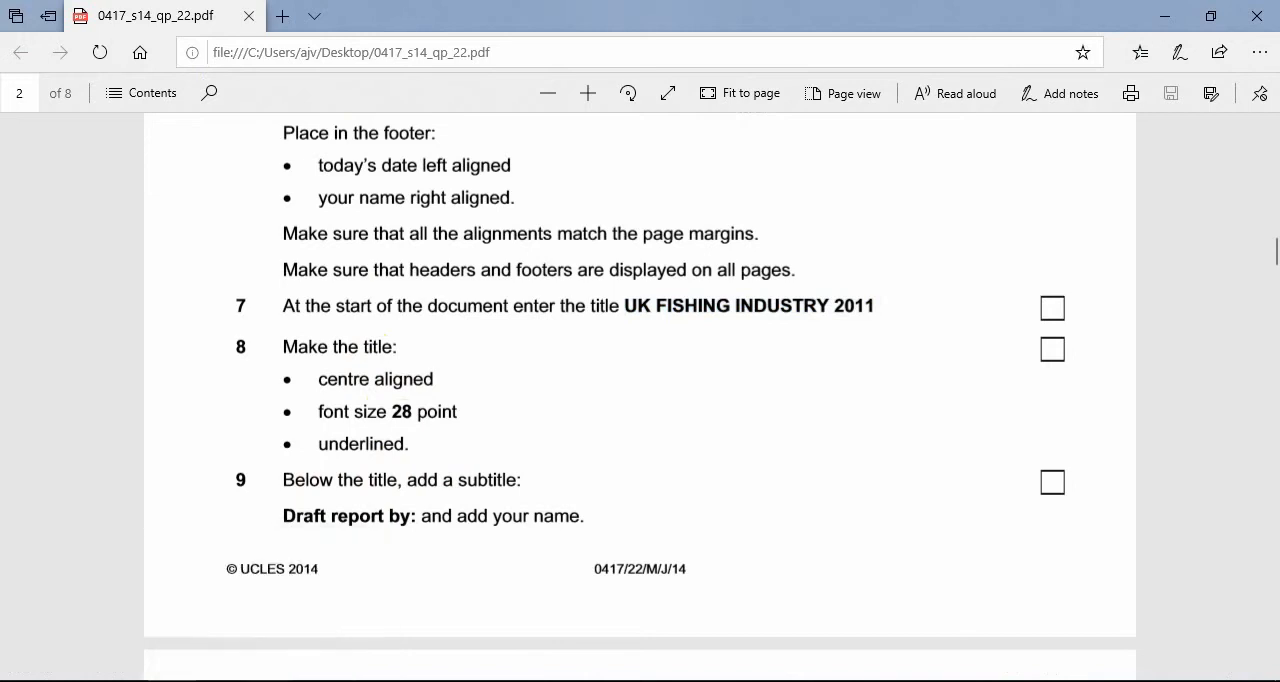
pyautogui.click(271, 680)
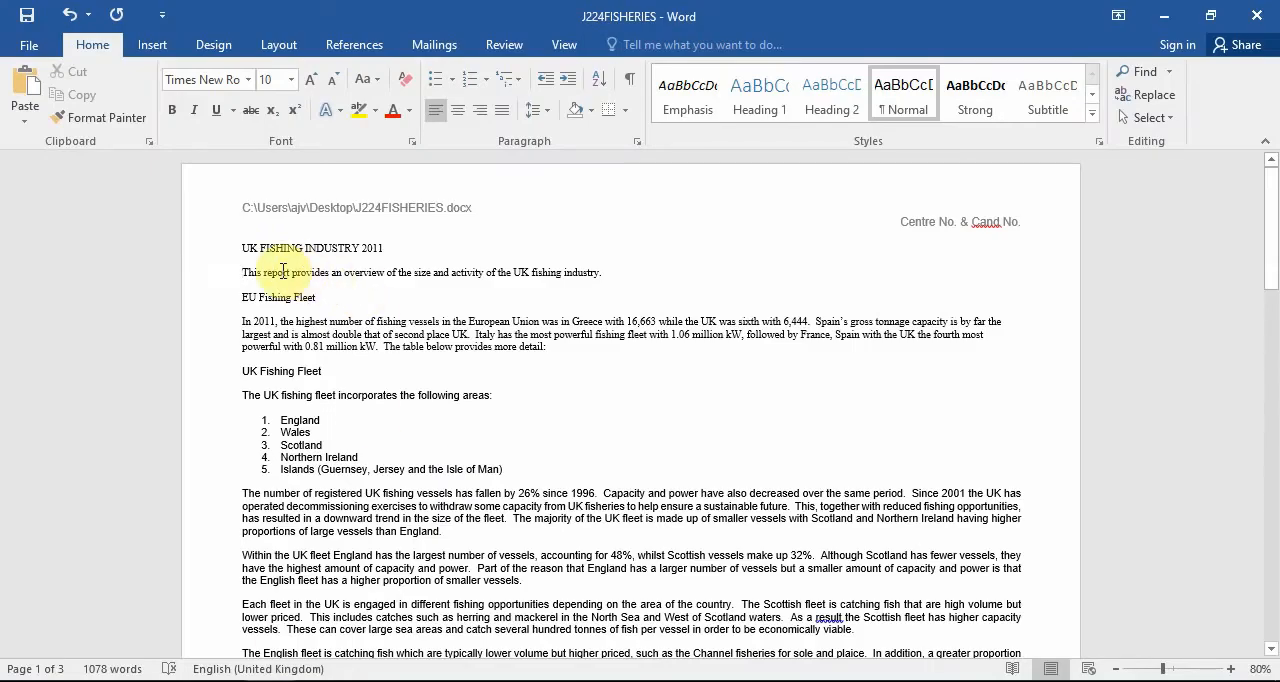
pyautogui.moveTo(409, 247); pyautogui.dragTo(244, 248)
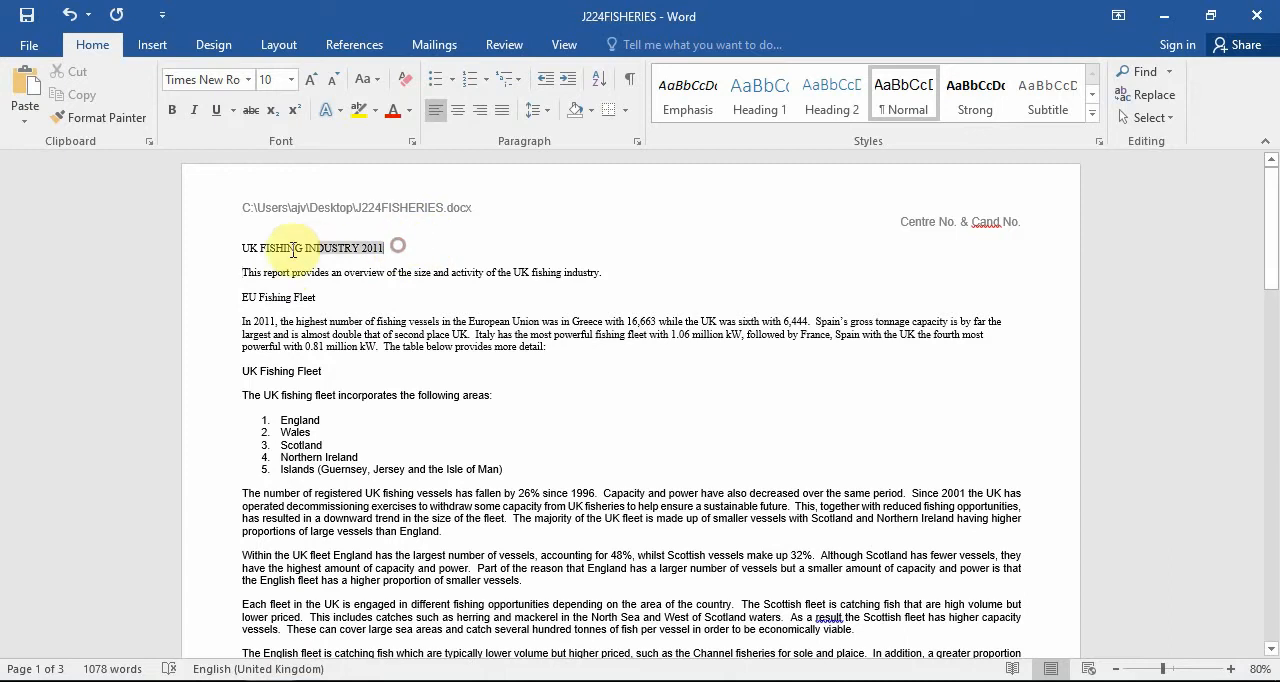
pyautogui.click(457, 112)
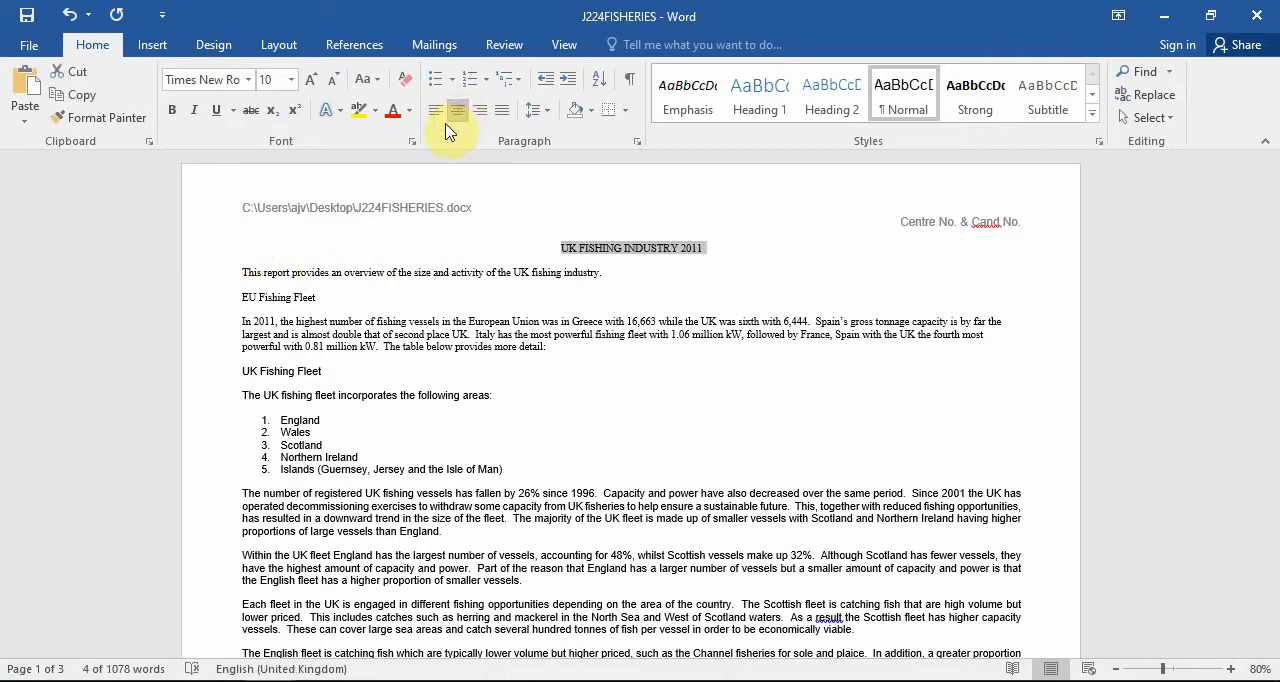
pyautogui.click(291, 80)
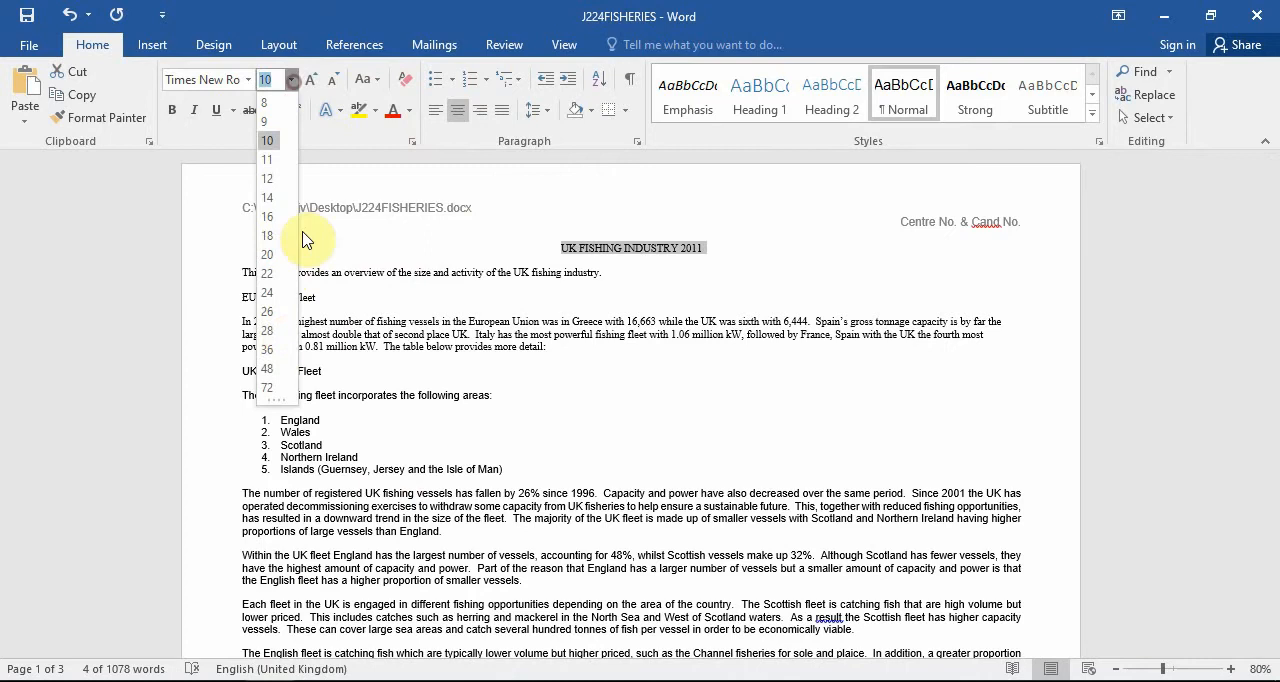
pyautogui.click(268, 329)
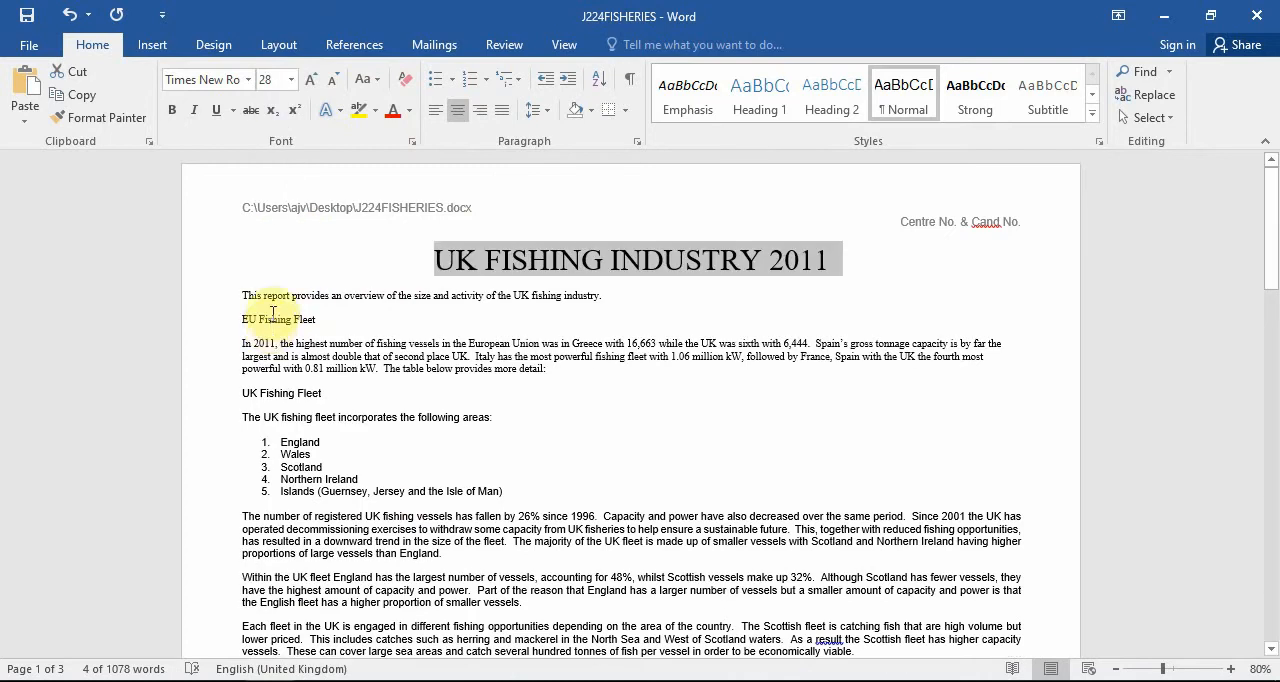
pyautogui.click(222, 114)
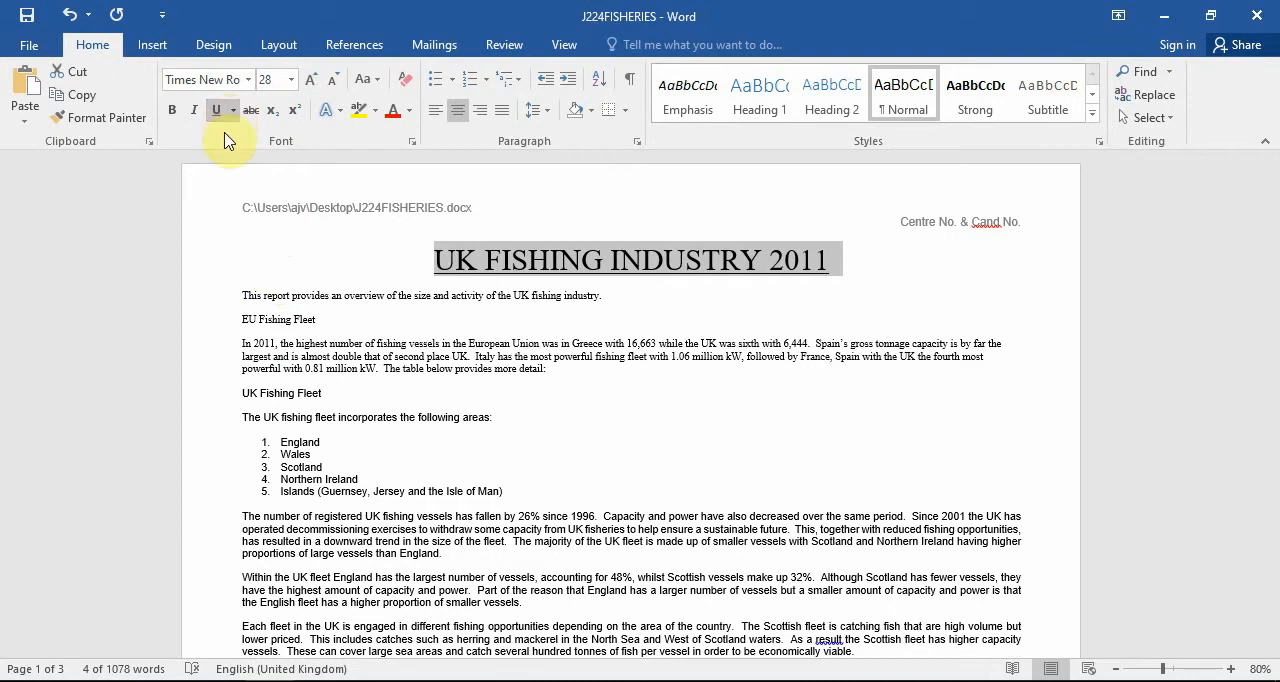
# Add a subtitle on a new line below the title reading "Draft Report by:" followed by the candidate's name.
pyautogui.click(830, 264)
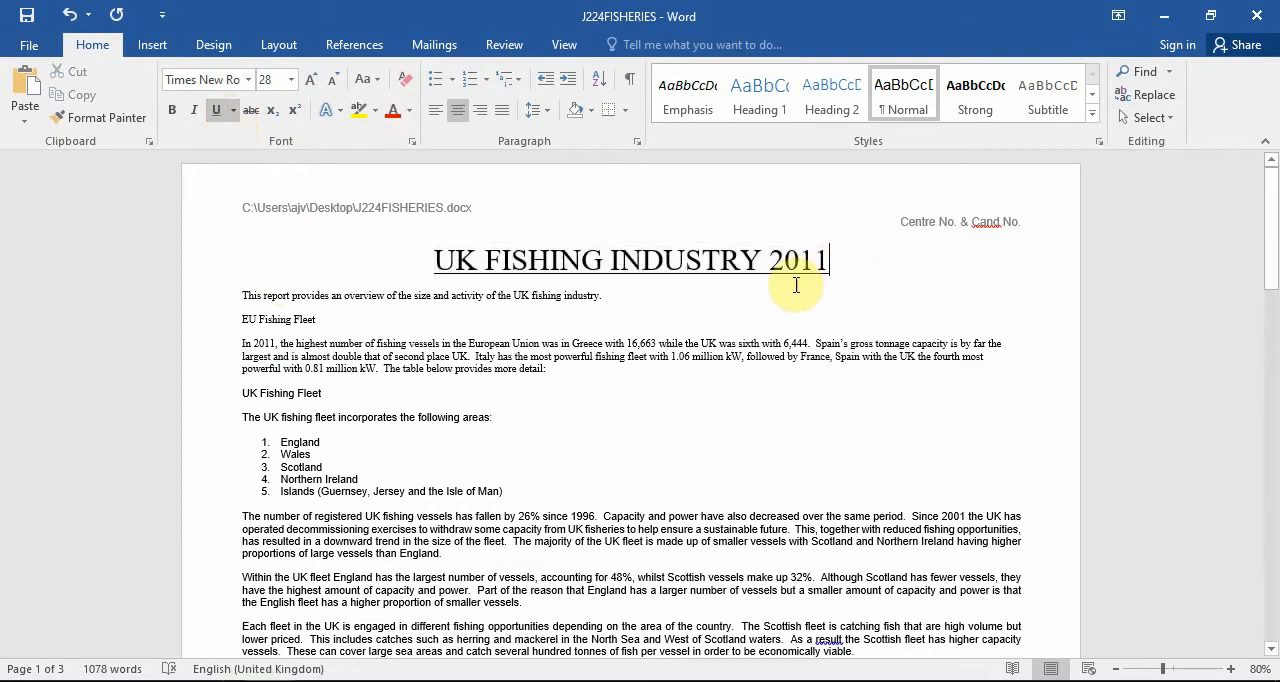
pyautogui.press('Return')
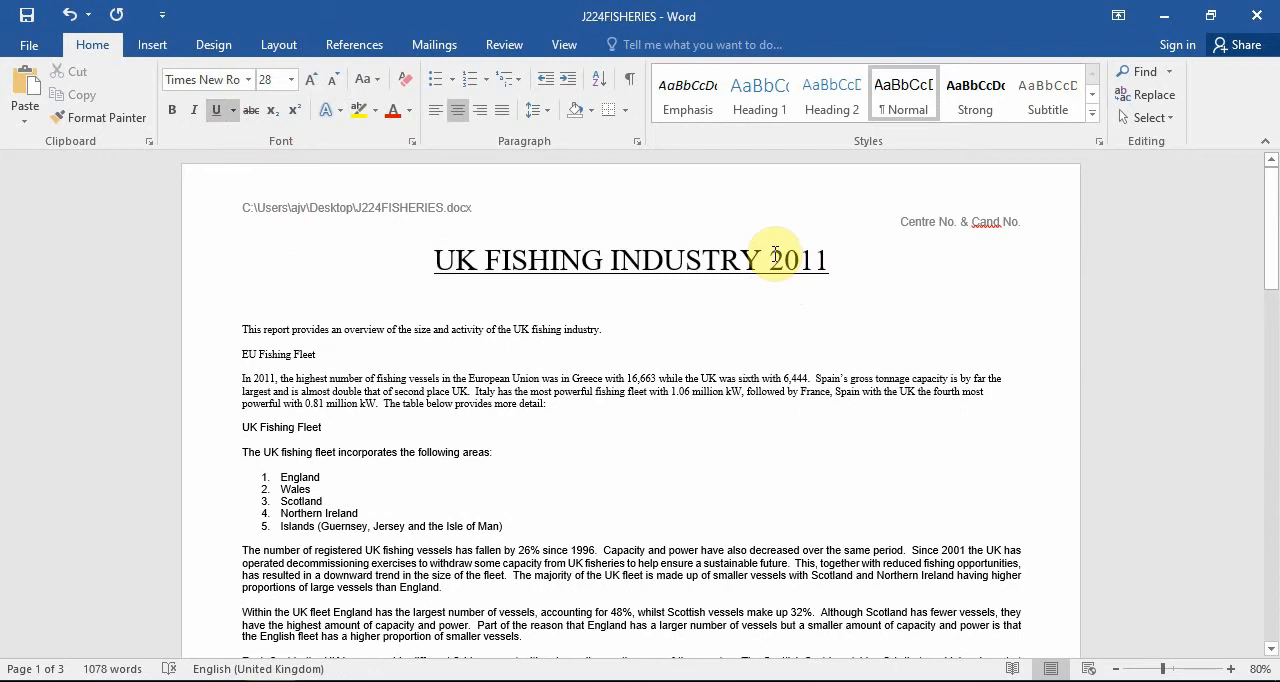
pyautogui.write('Draft Repor')
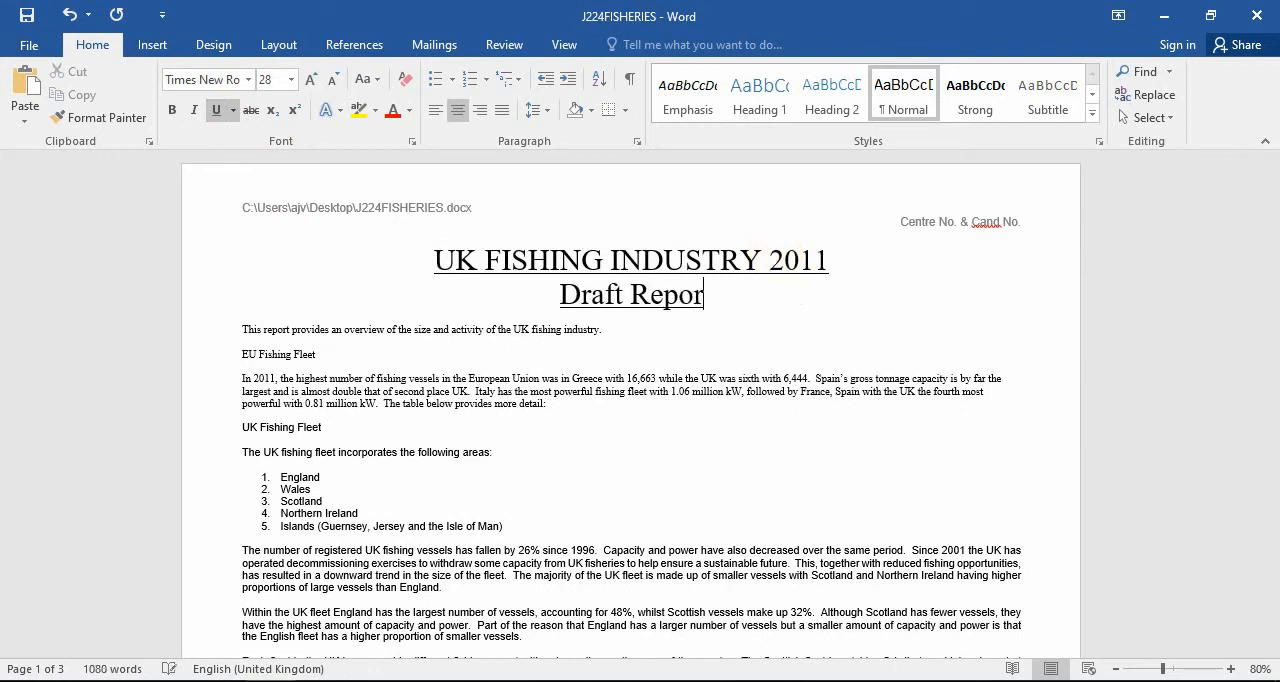
pyautogui.write('t by:')
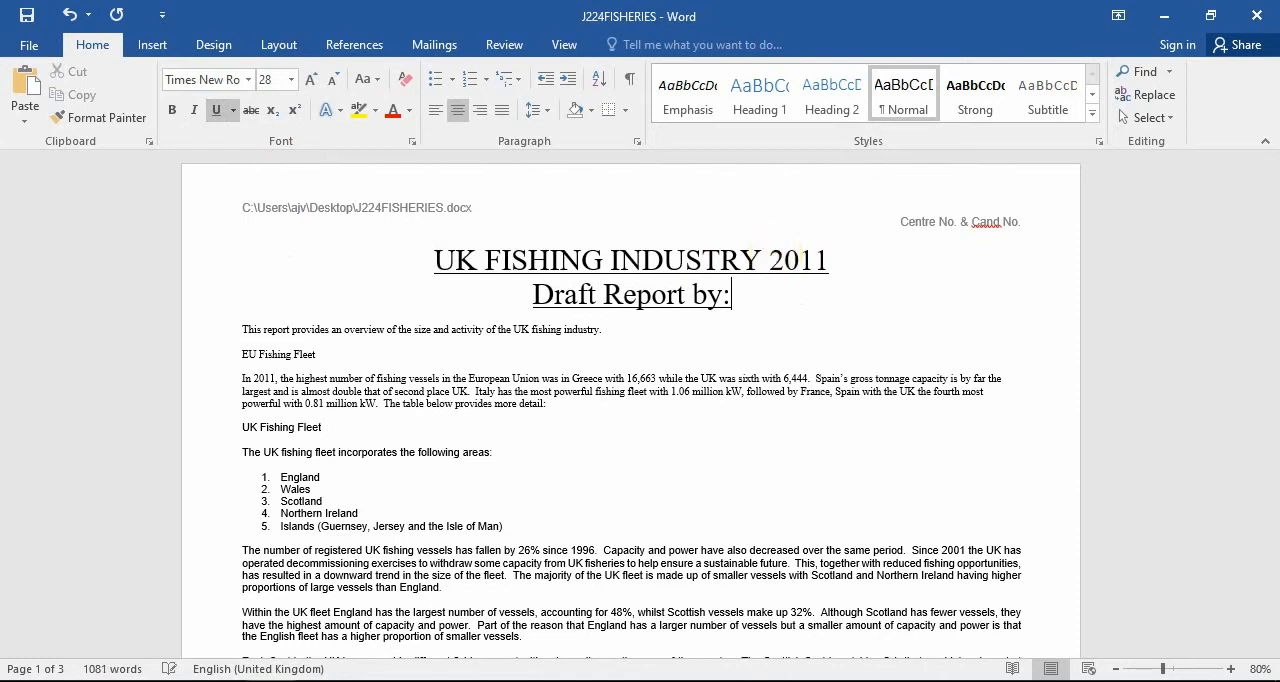
pyautogui.write(' Mr.V')
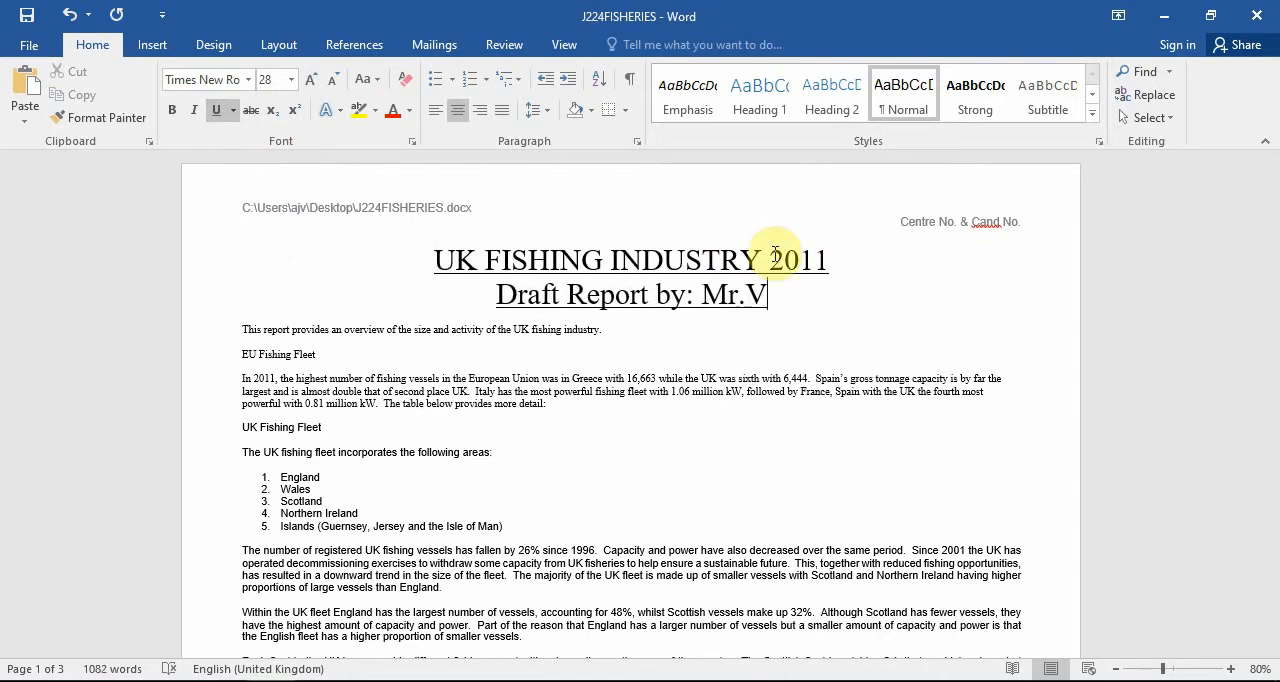
# Check task 10 in the question paper, and make the subtitle right aligned, 14 point and italic without underline.
pyautogui.hotkey('alt', 'Tab')
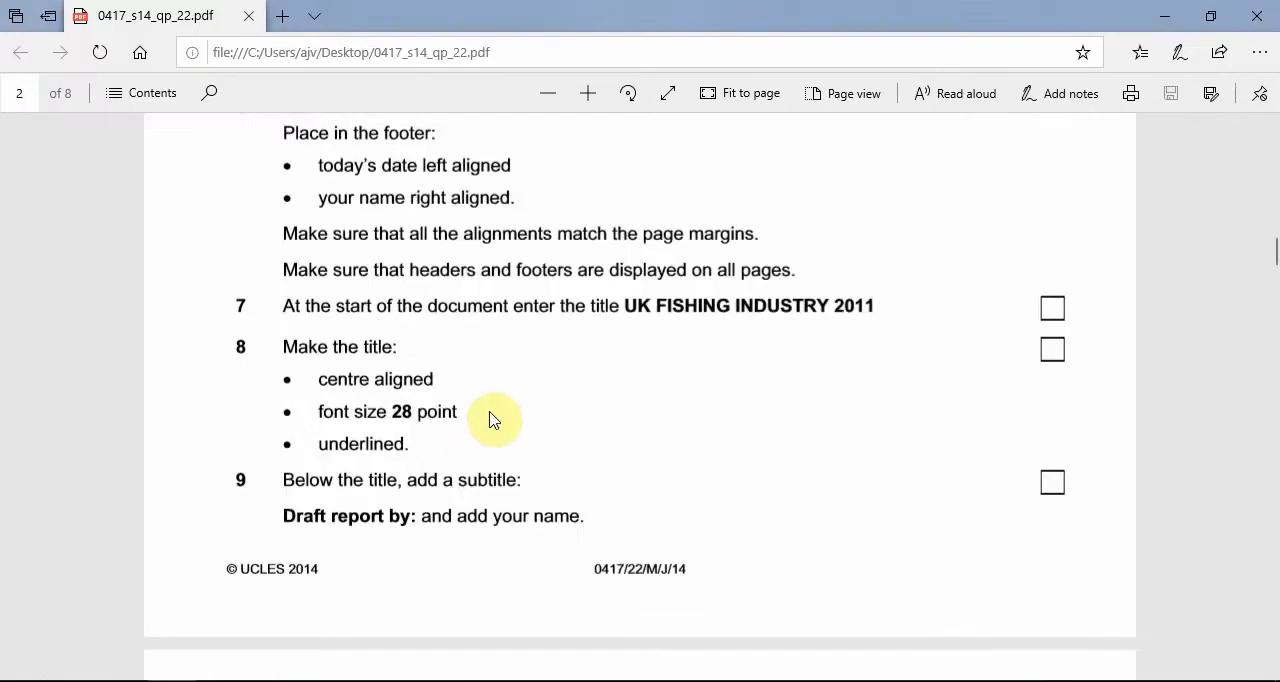
pyautogui.scroll(-10, 489, 420)
pyautogui.scroll(1, 651, 383)
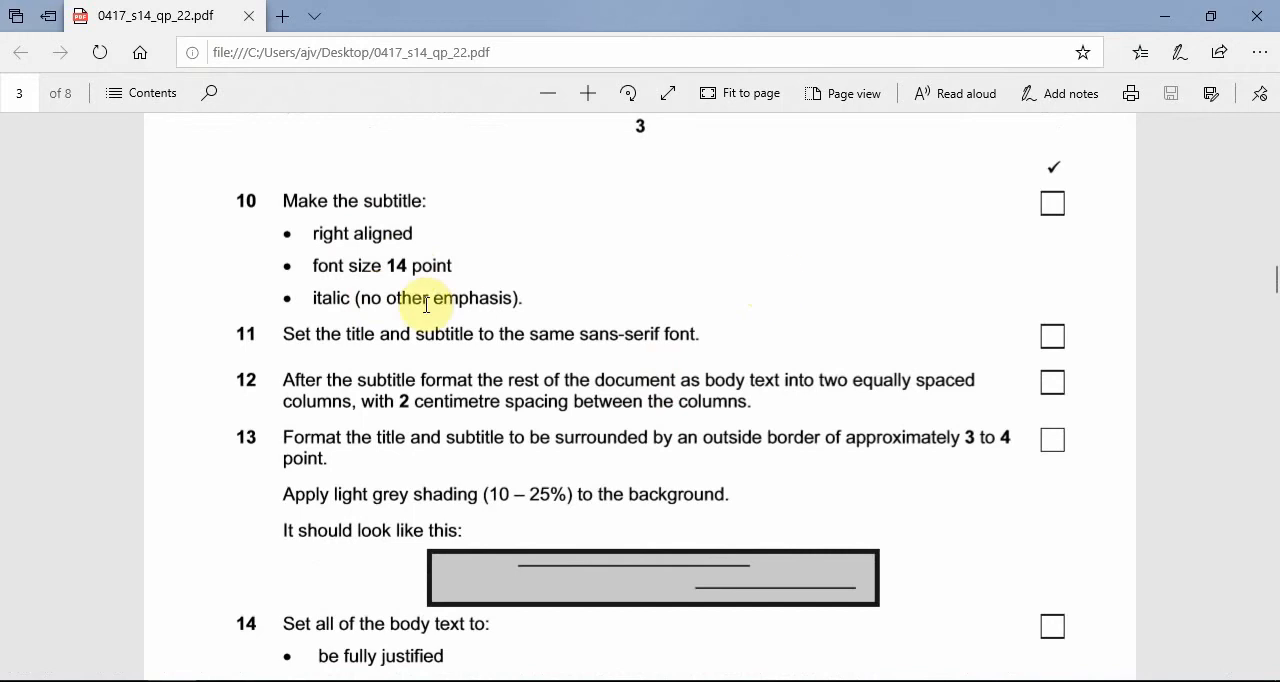
pyautogui.click(1166, 30)
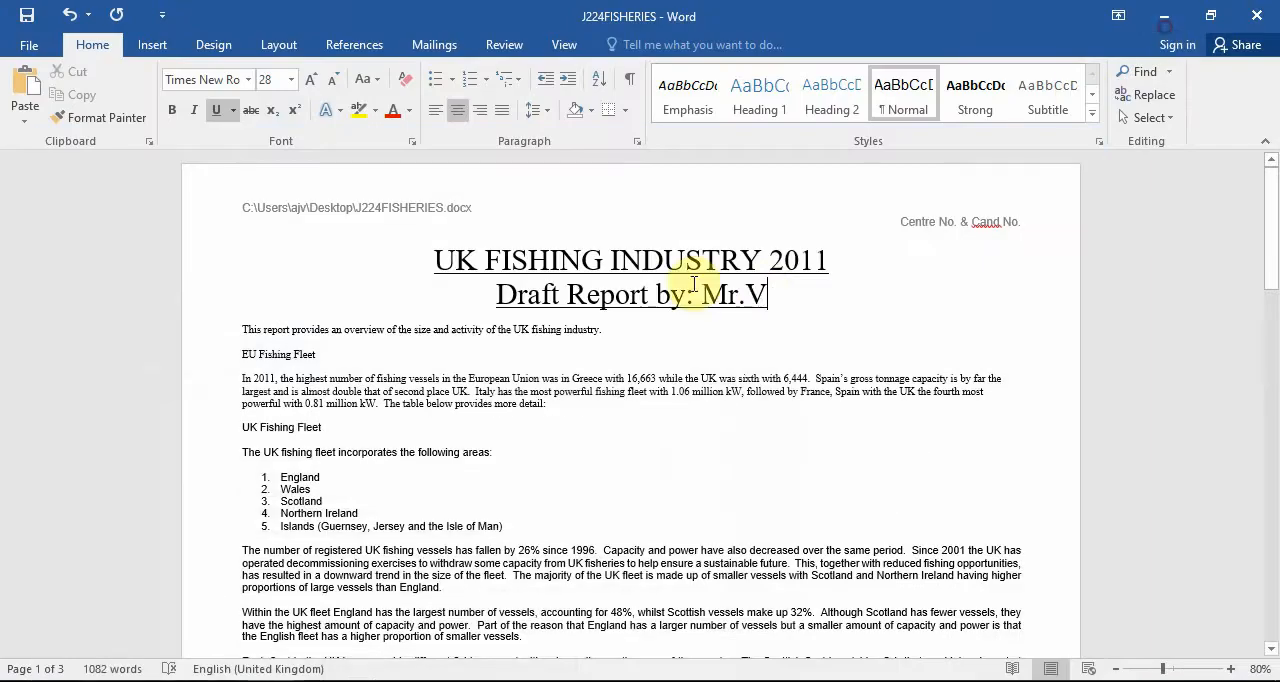
pyautogui.tripleClick(750, 293)
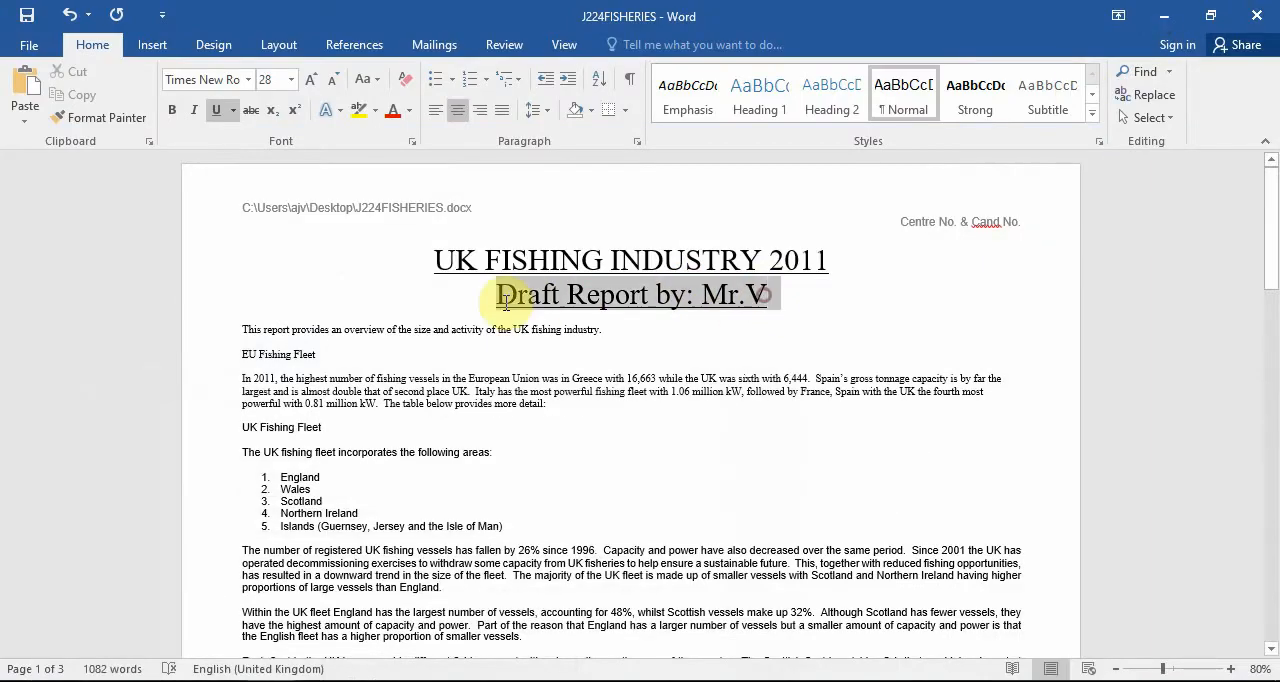
pyautogui.click(482, 112)
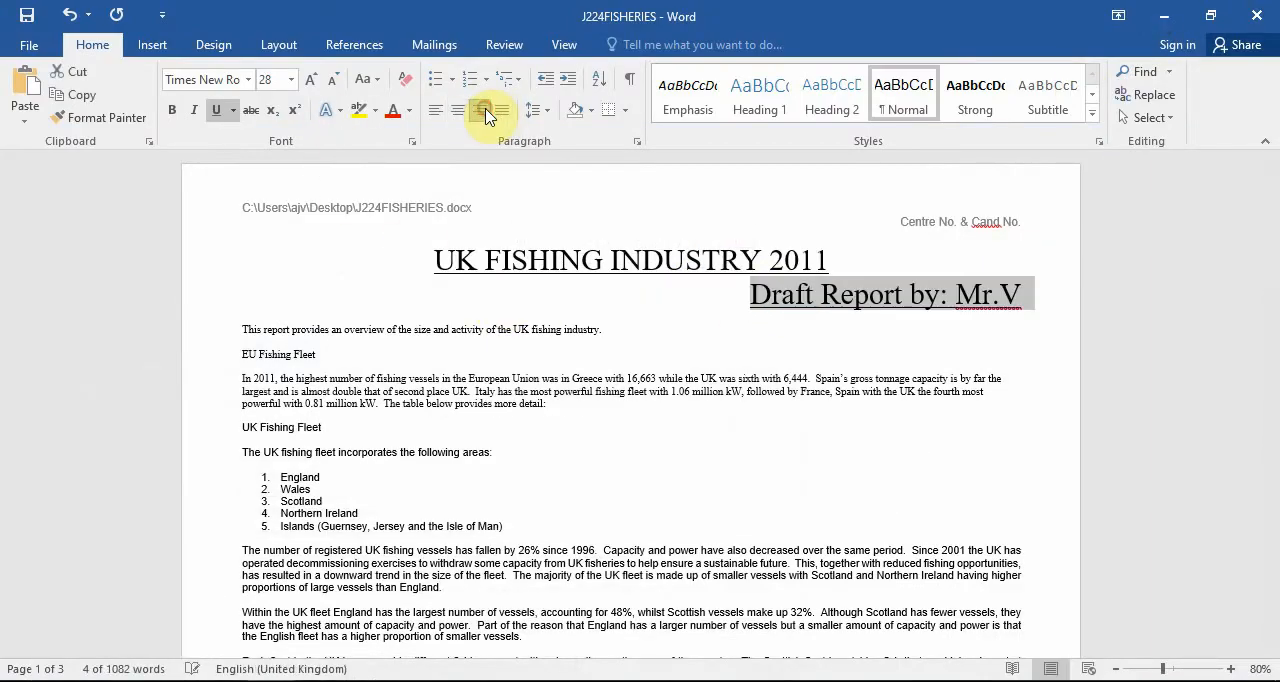
pyautogui.click(291, 80)
pyautogui.click(267, 197)
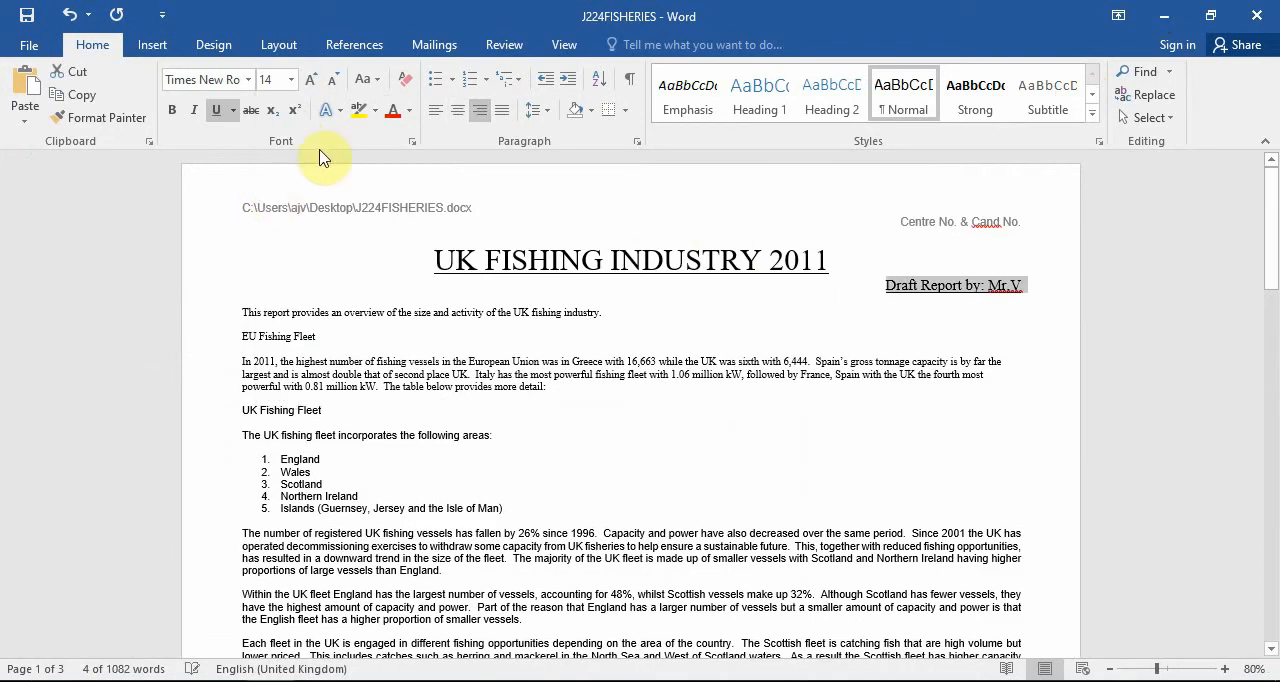
pyautogui.click(219, 112)
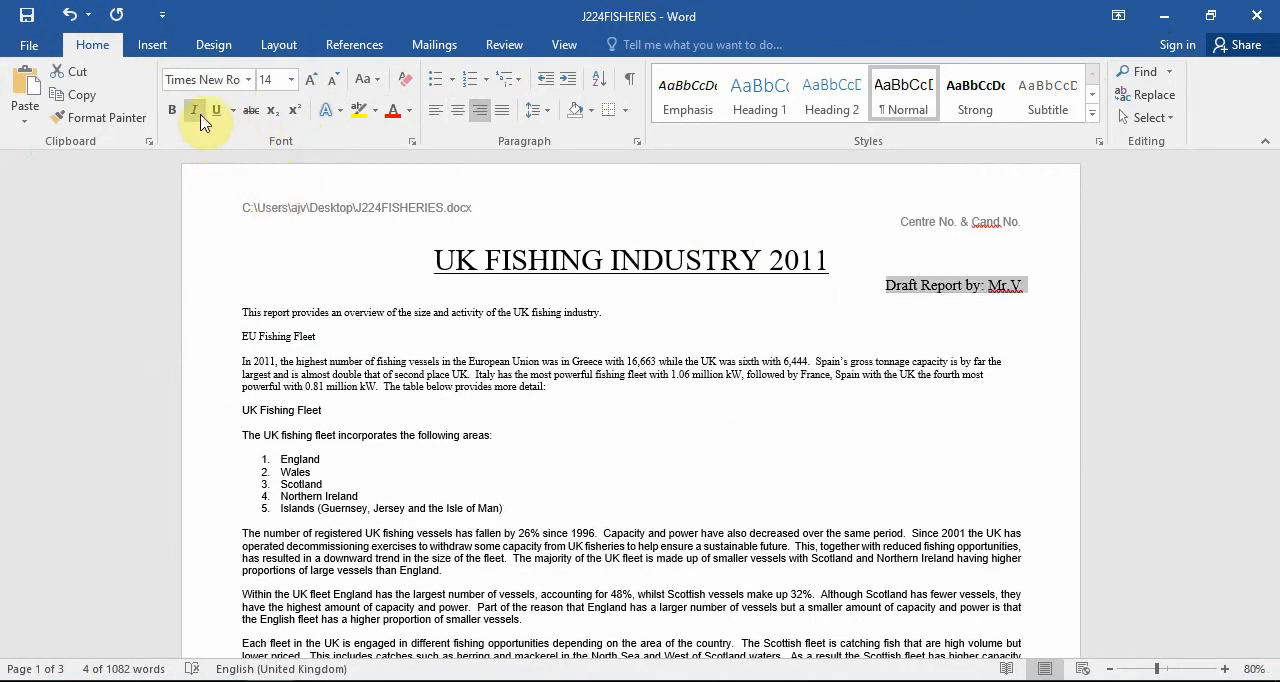
pyautogui.click(196, 111)
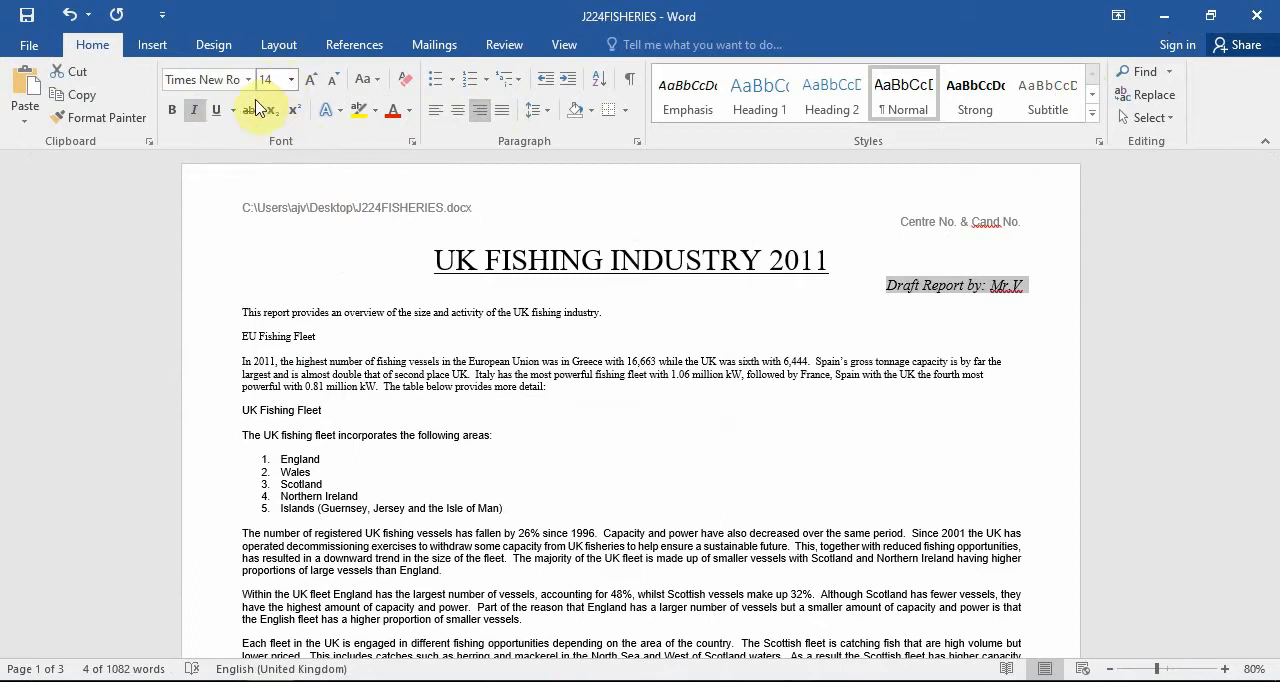
# Check task 11 in the question paper, and set both the title and subtitle to the sans-serif font Arial.
pyautogui.click(376, 680)
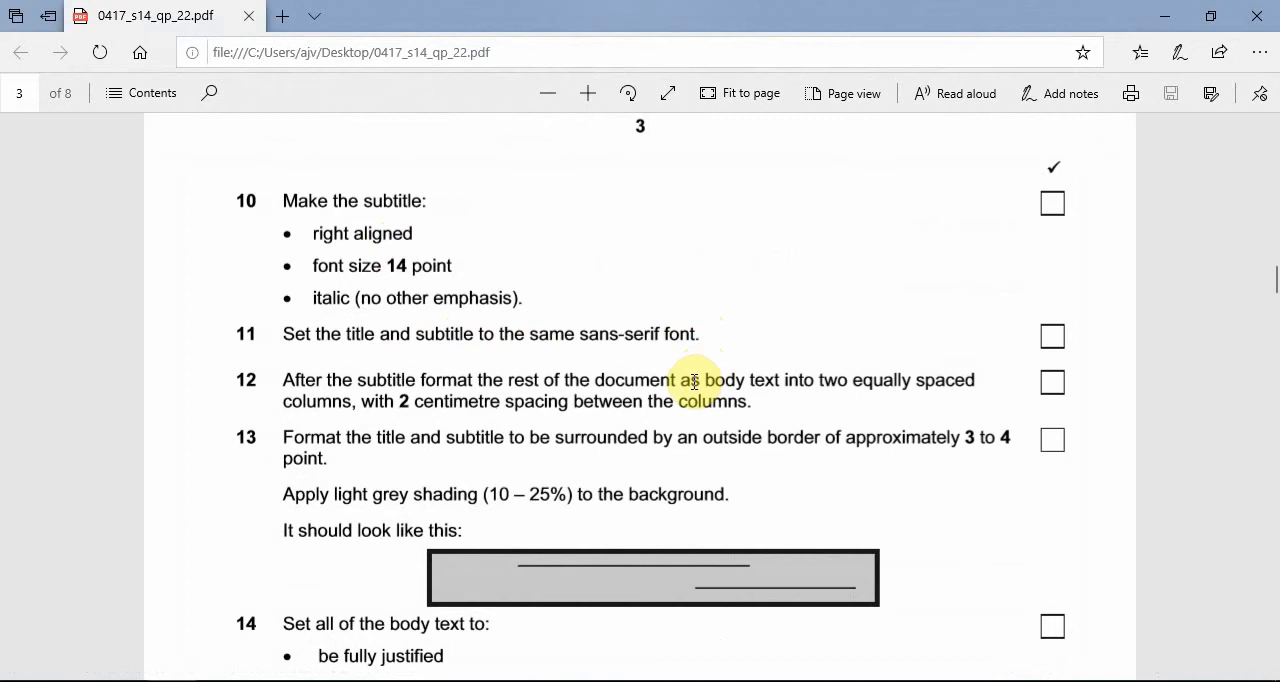
pyautogui.click(1160, 22)
pyautogui.moveTo(437, 259); pyautogui.dragTo(1129, 300)
pyautogui.click(249, 82)
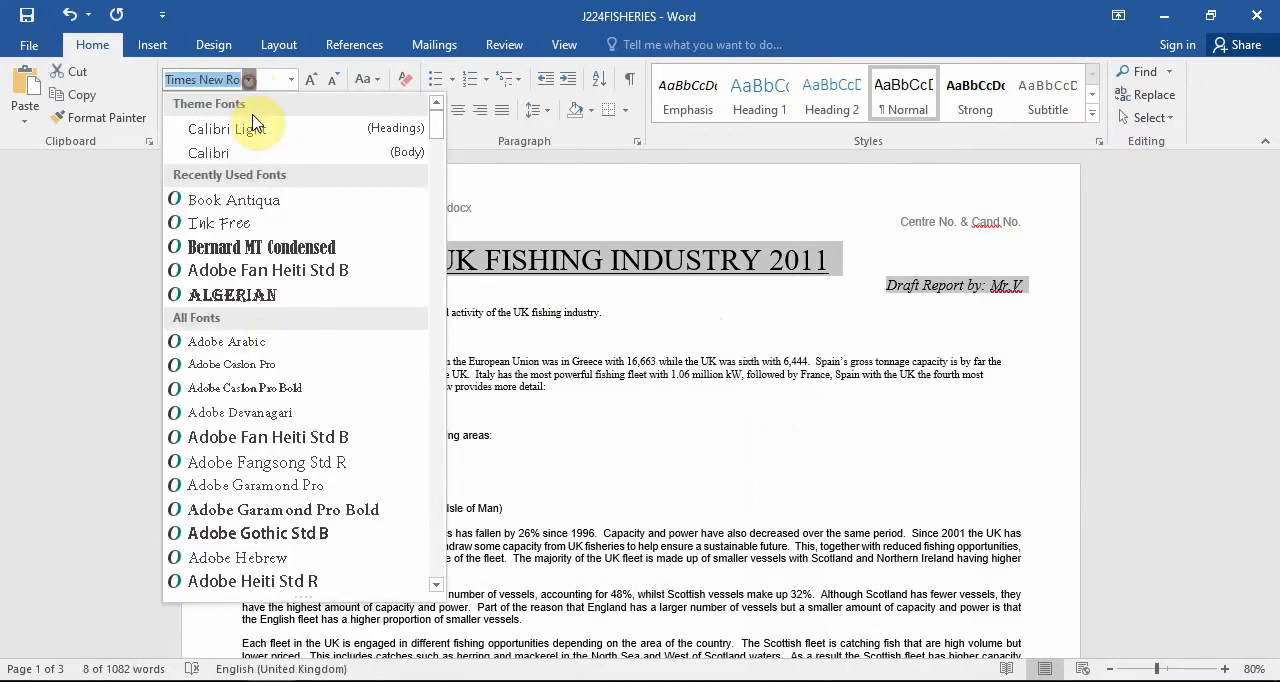
pyautogui.scroll(-2, 265, 355)
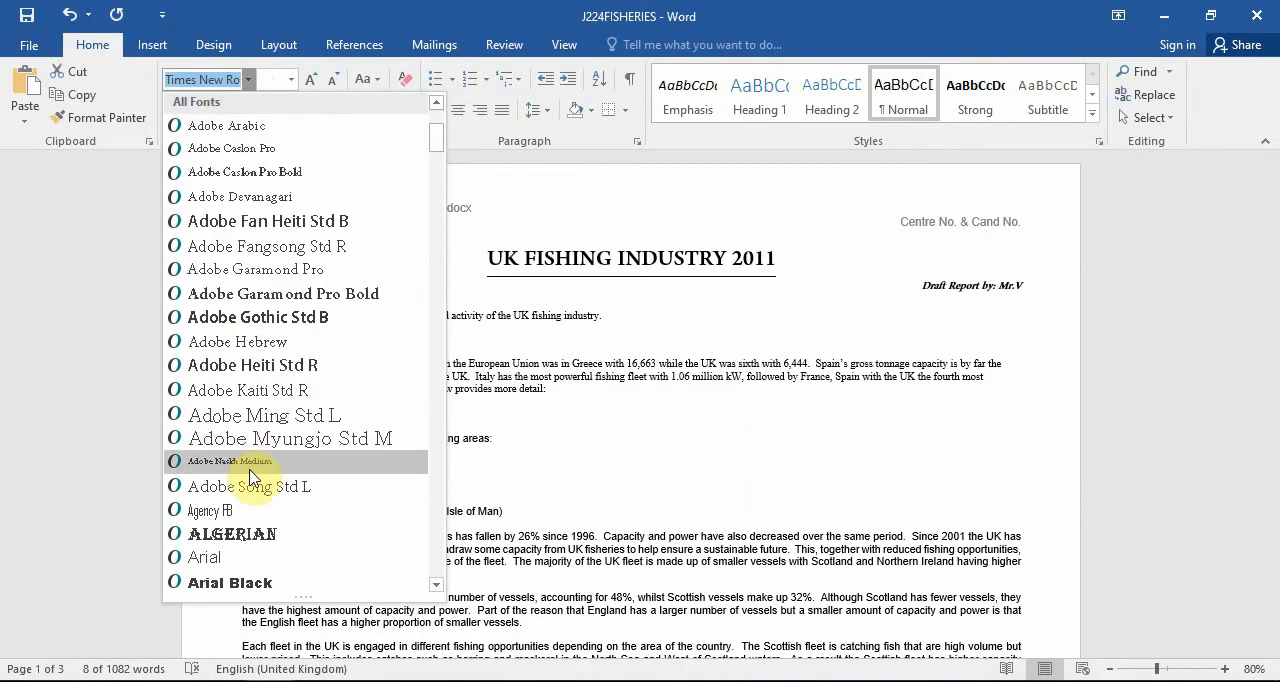
pyautogui.scroll(-1, 330, 488)
pyautogui.click(330, 486)
pyautogui.click(695, 425)
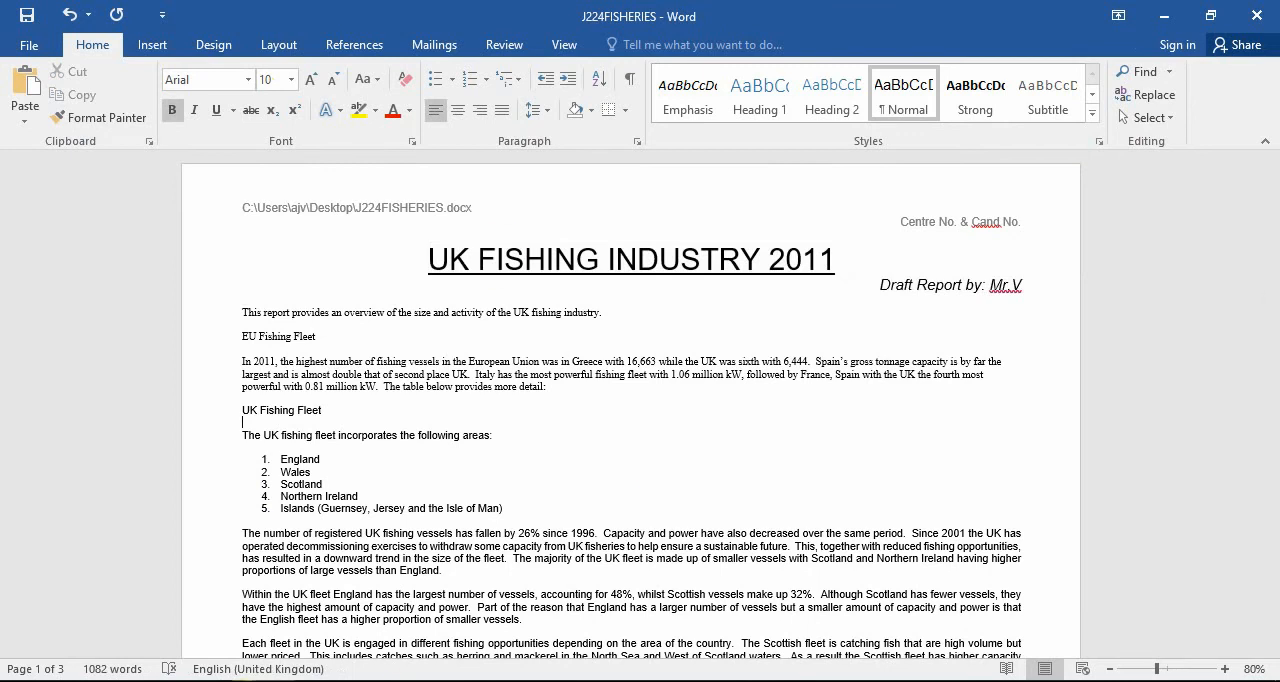
# Check task 12 in the question paper, and format everything after the subtitle into two equal columns with 2 cm spacing.
pyautogui.click(206, 678)
pyautogui.scroll(-1, 867, 395)
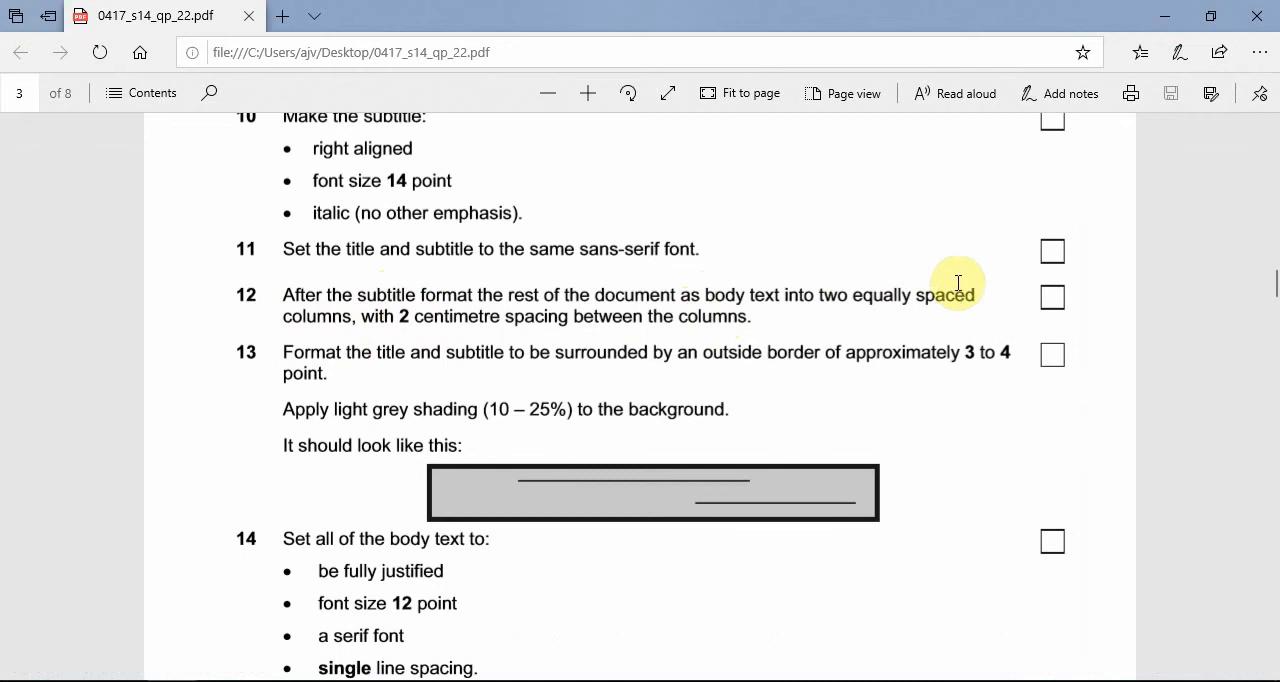
pyautogui.click(1160, 18)
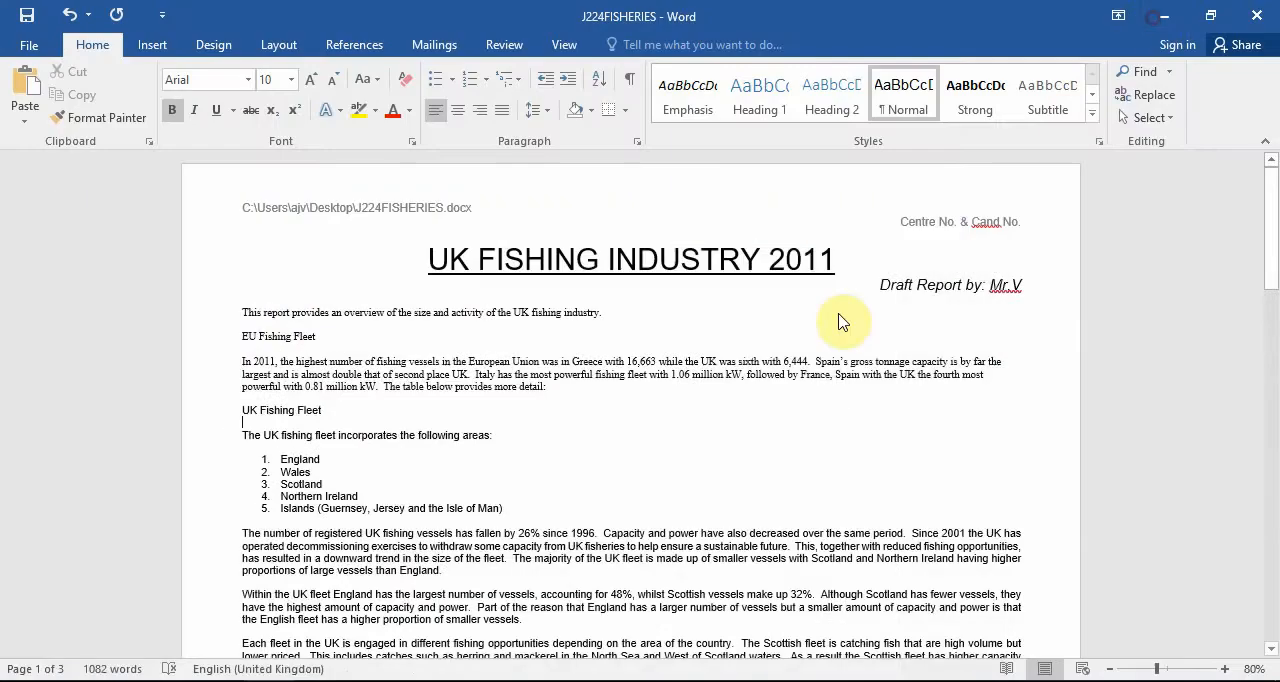
pyautogui.click(278, 44)
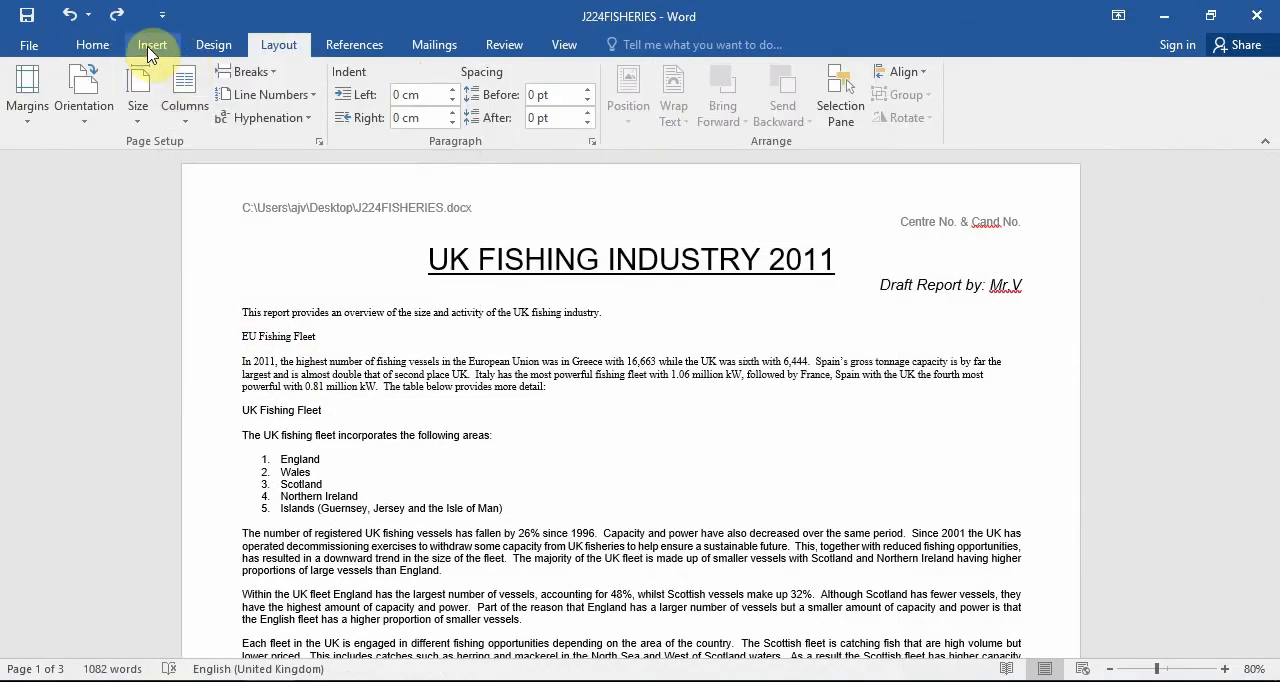
pyautogui.click(180, 88)
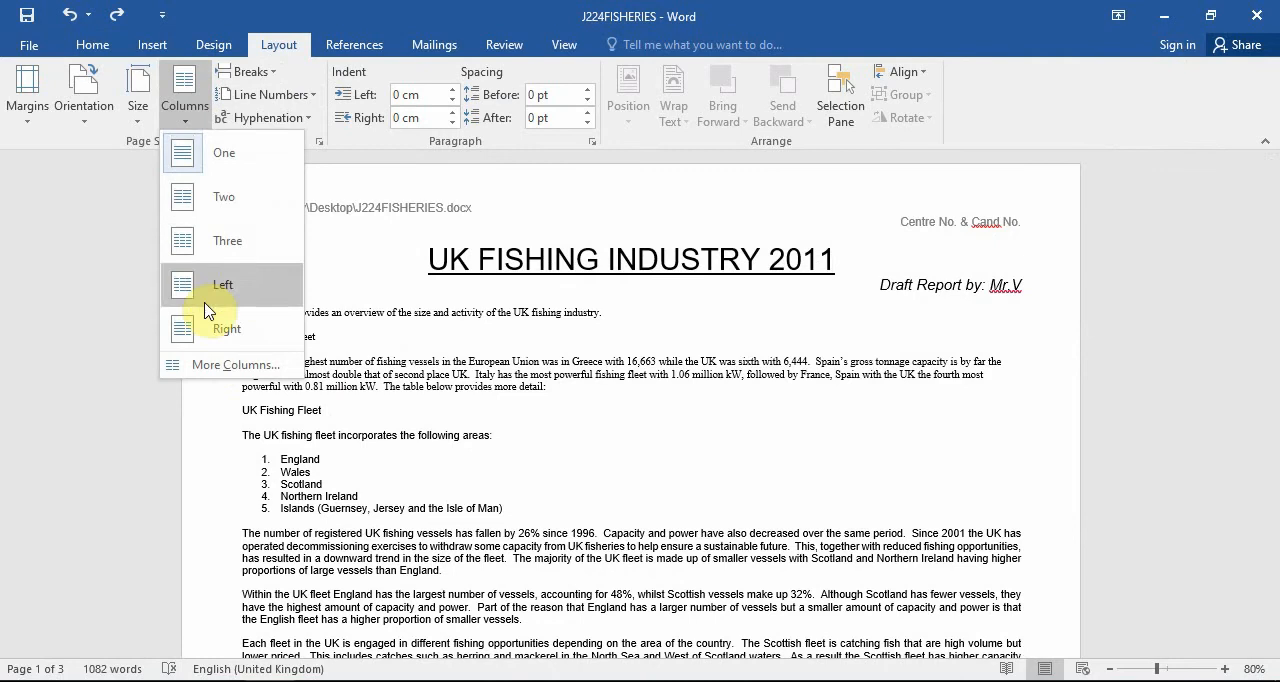
pyautogui.click(228, 364)
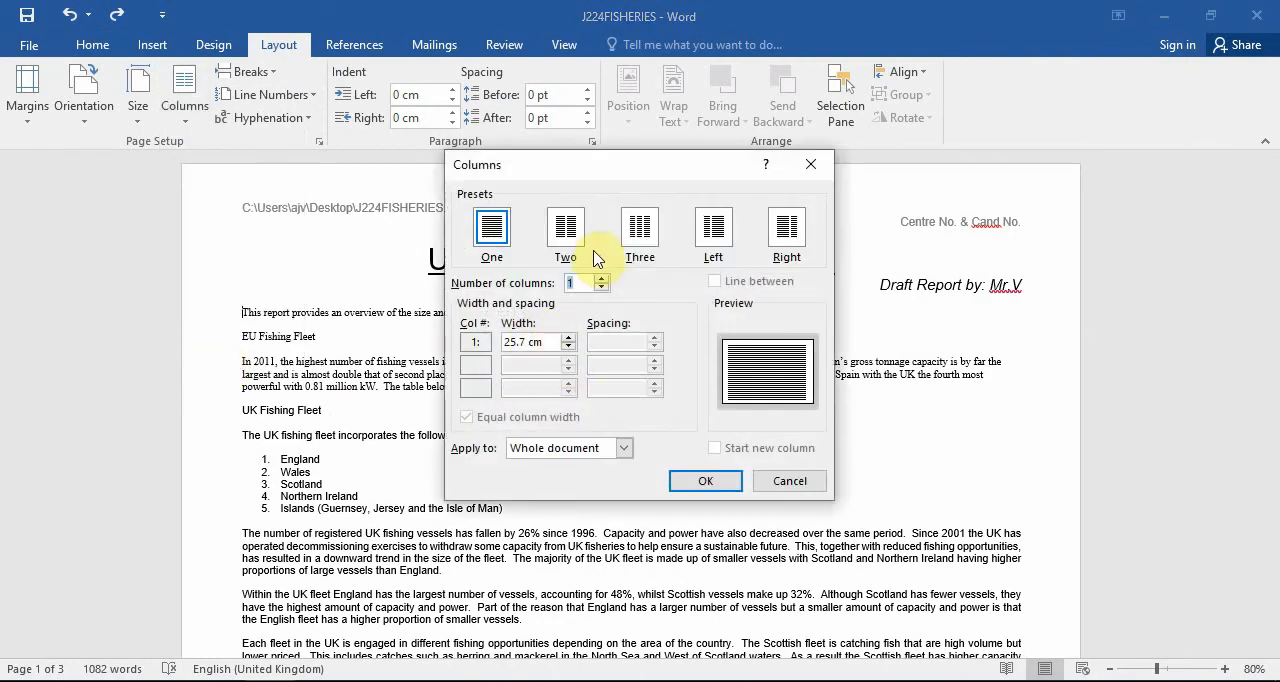
pyautogui.click(566, 230)
pyautogui.doubleClick(605, 341)
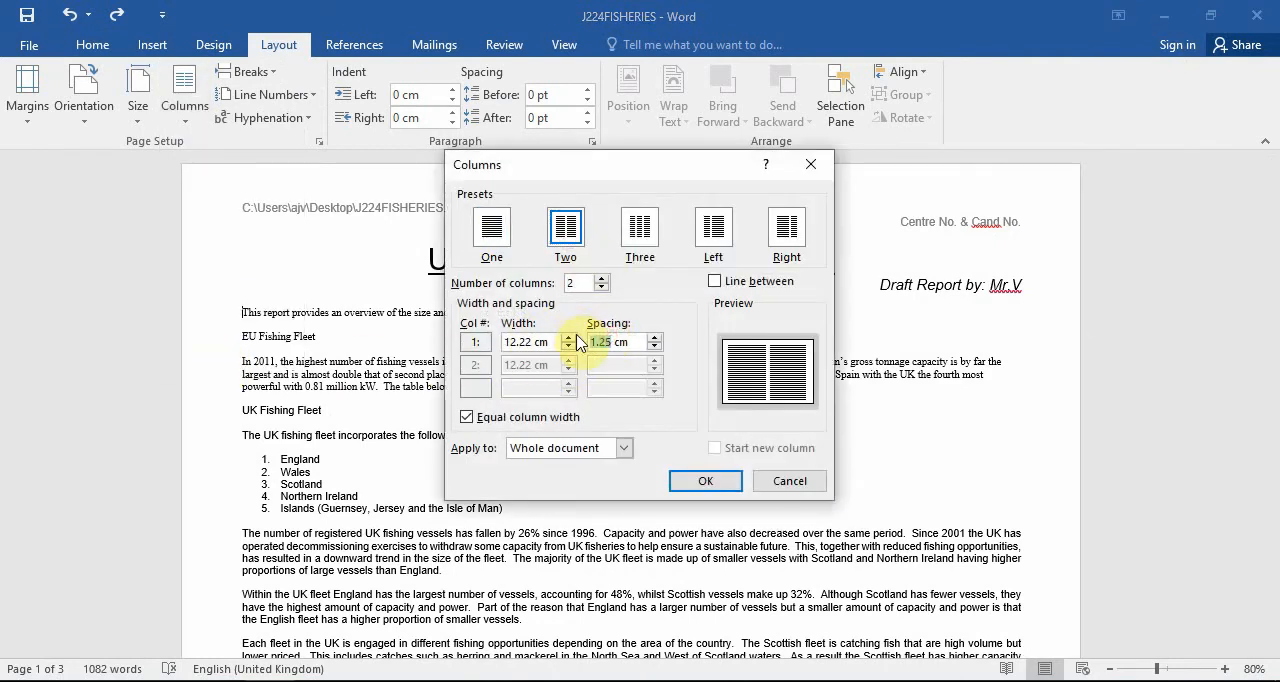
pyautogui.write('2')
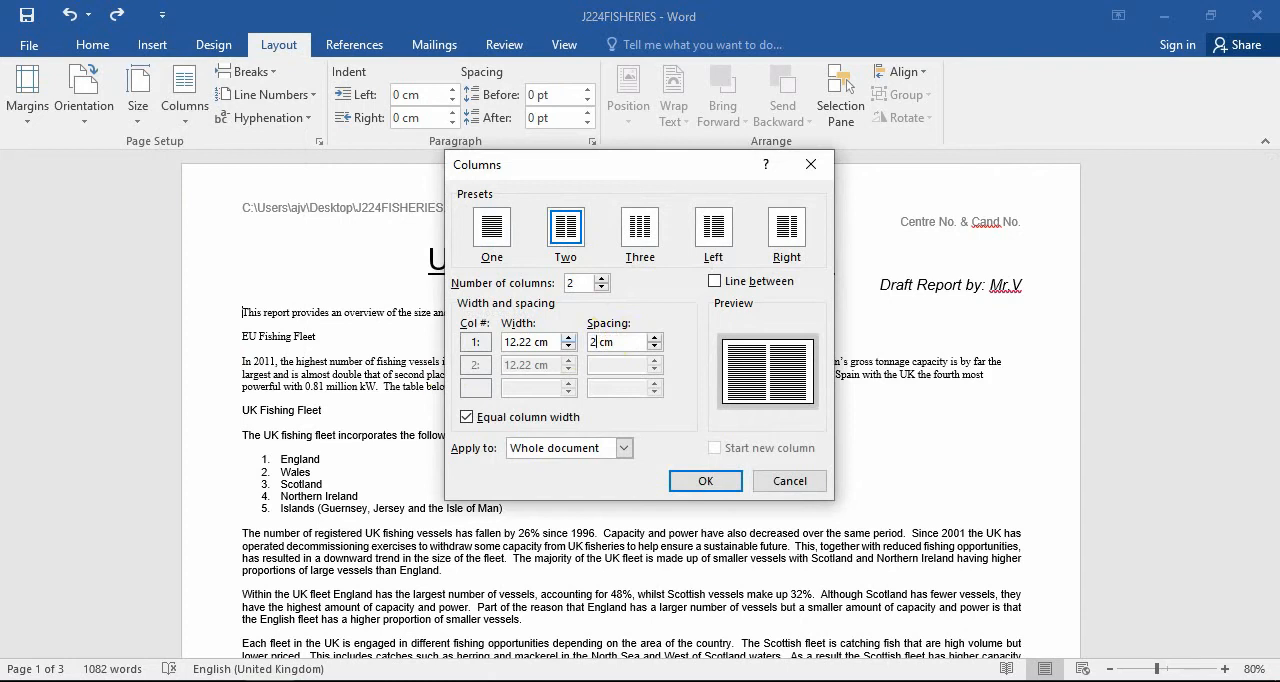
pyautogui.click(614, 450)
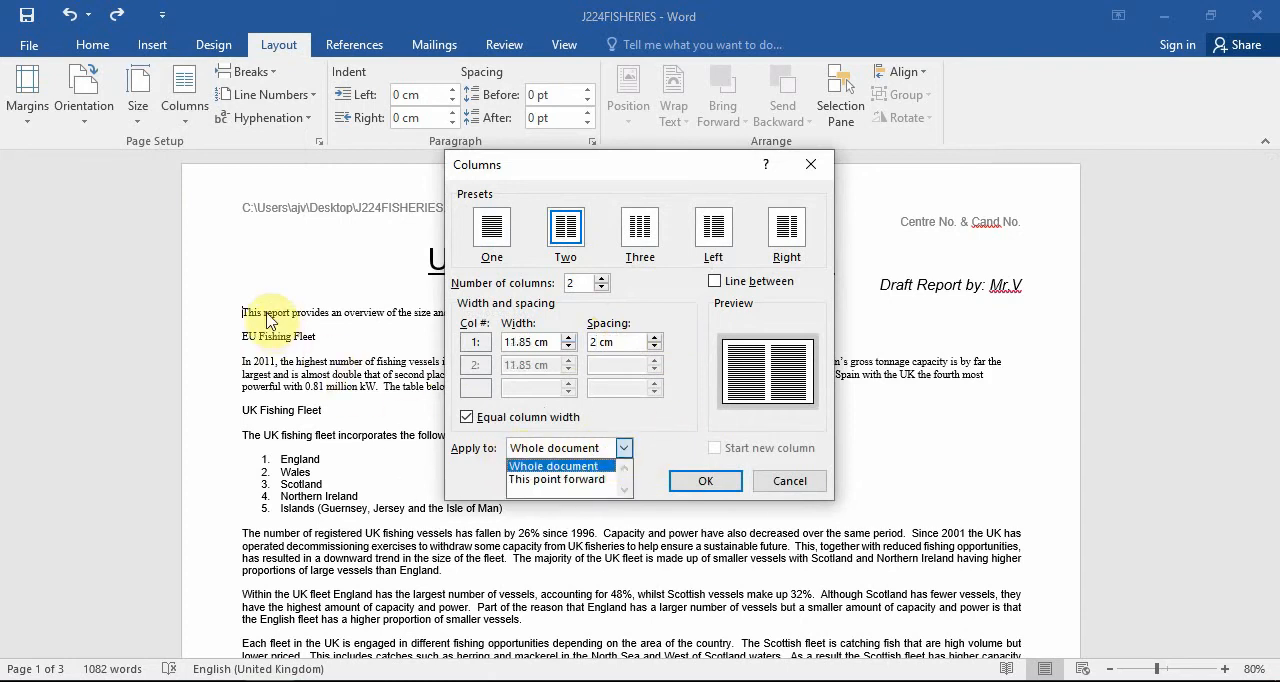
pyautogui.click(555, 479)
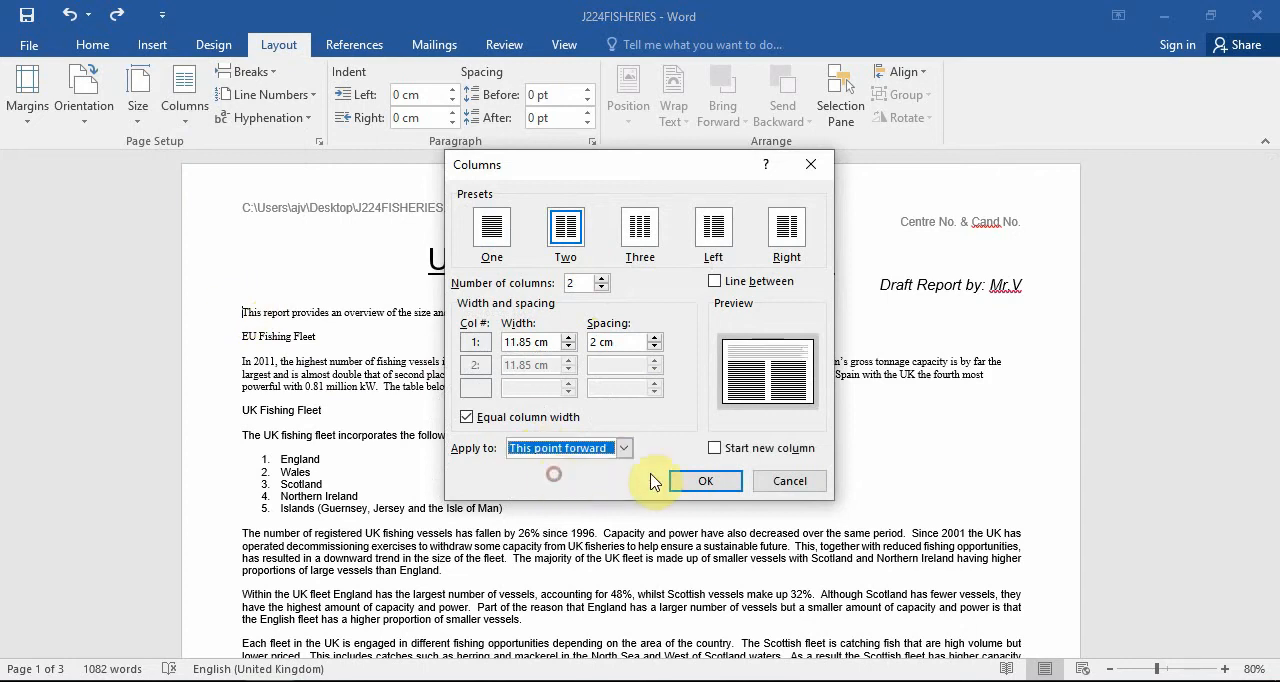
pyautogui.click(697, 484)
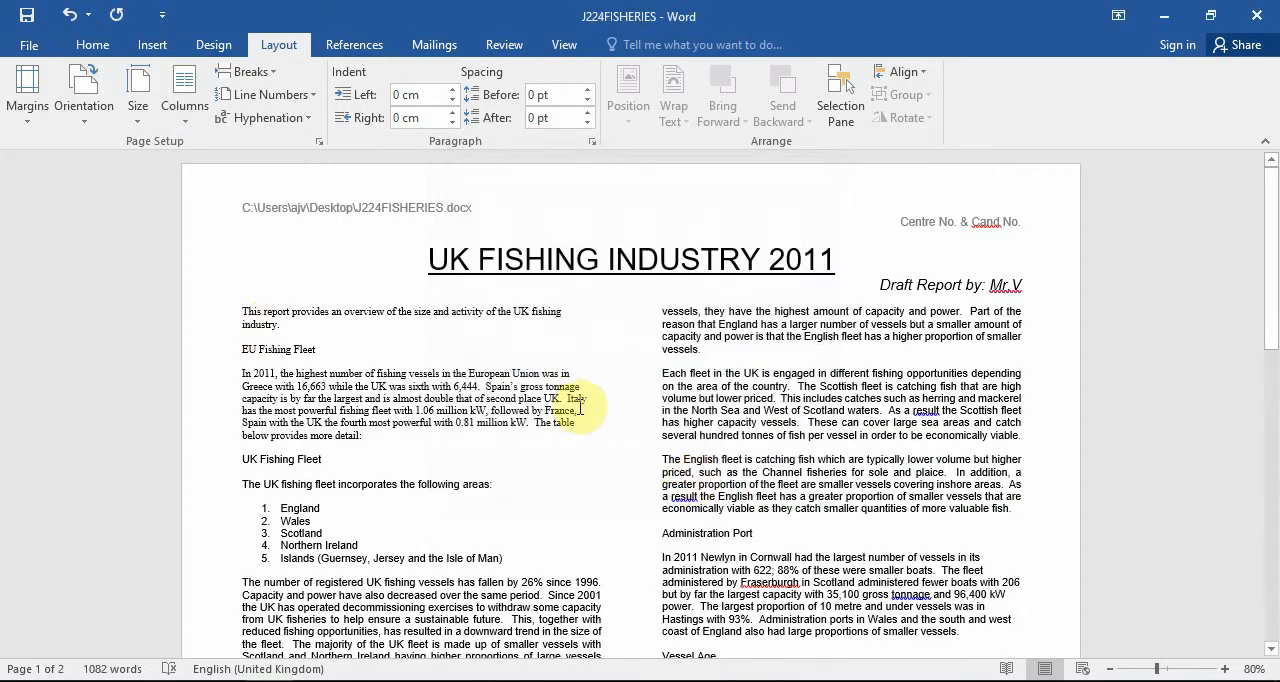
pyautogui.scroll(-10, 818, 520)
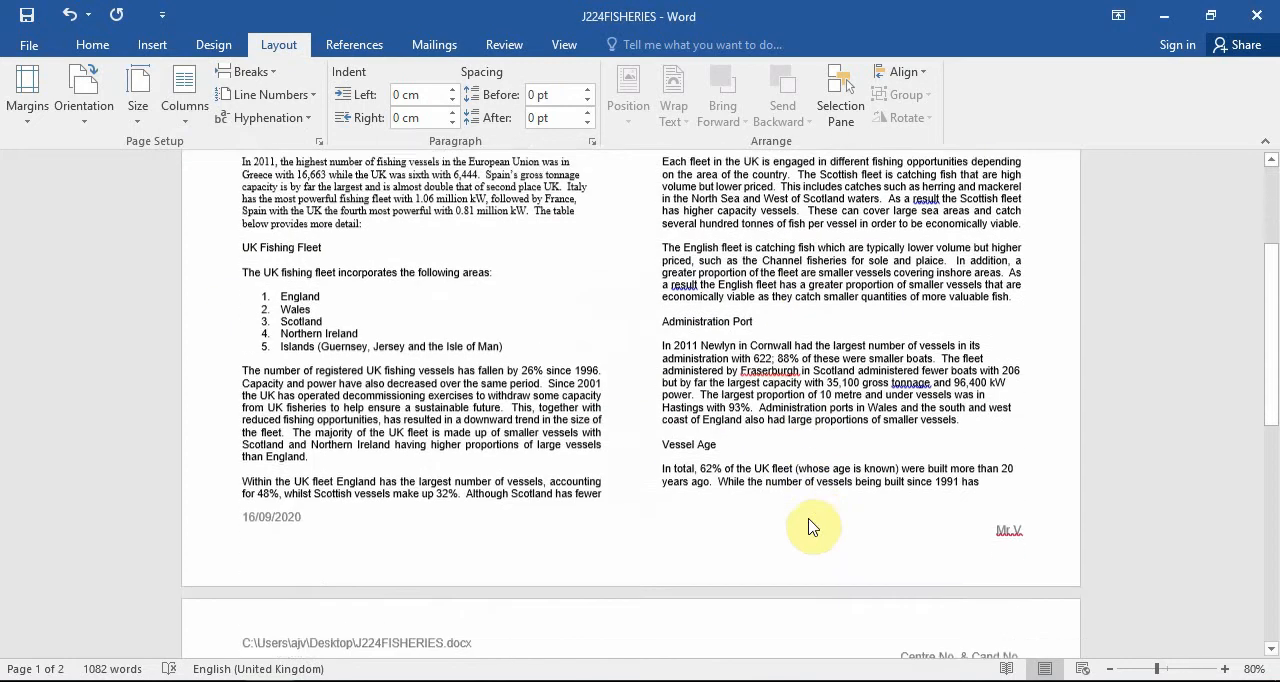
pyautogui.scroll(10, 818, 520)
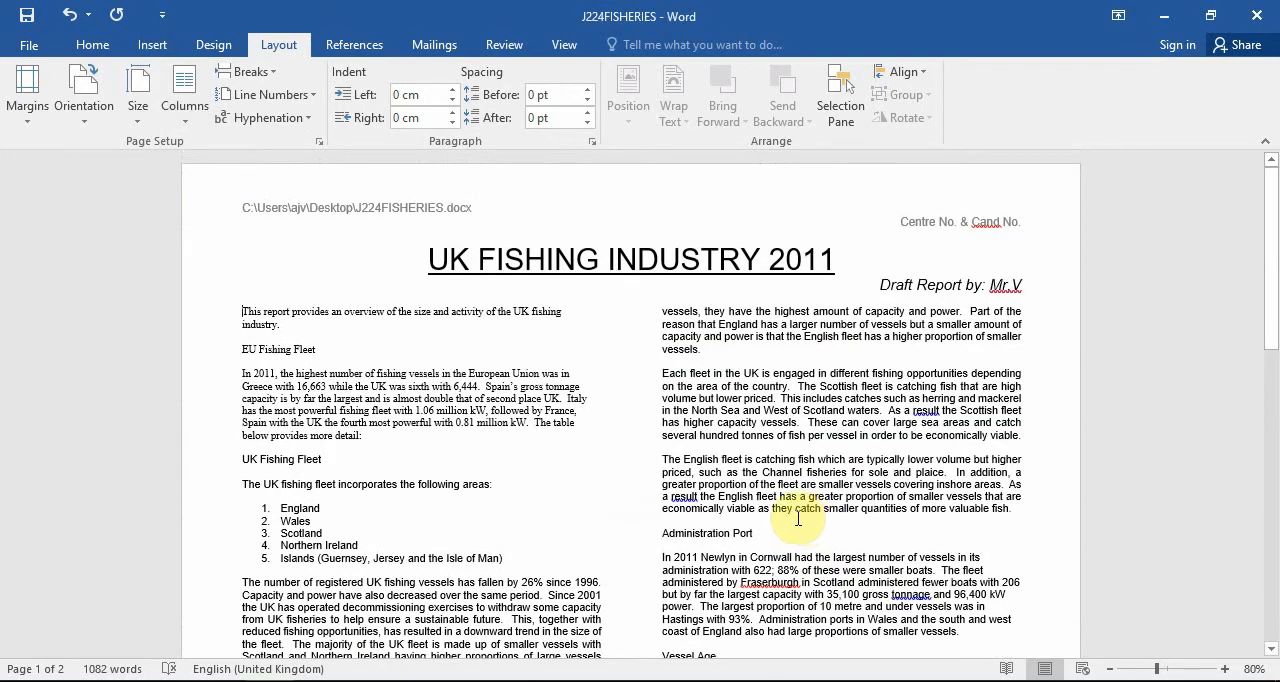
# Check task 13 in the question paper, and draw a rectangle about 26 cm by 2 cm over the title and subtitle.
pyautogui.click(160, 680)
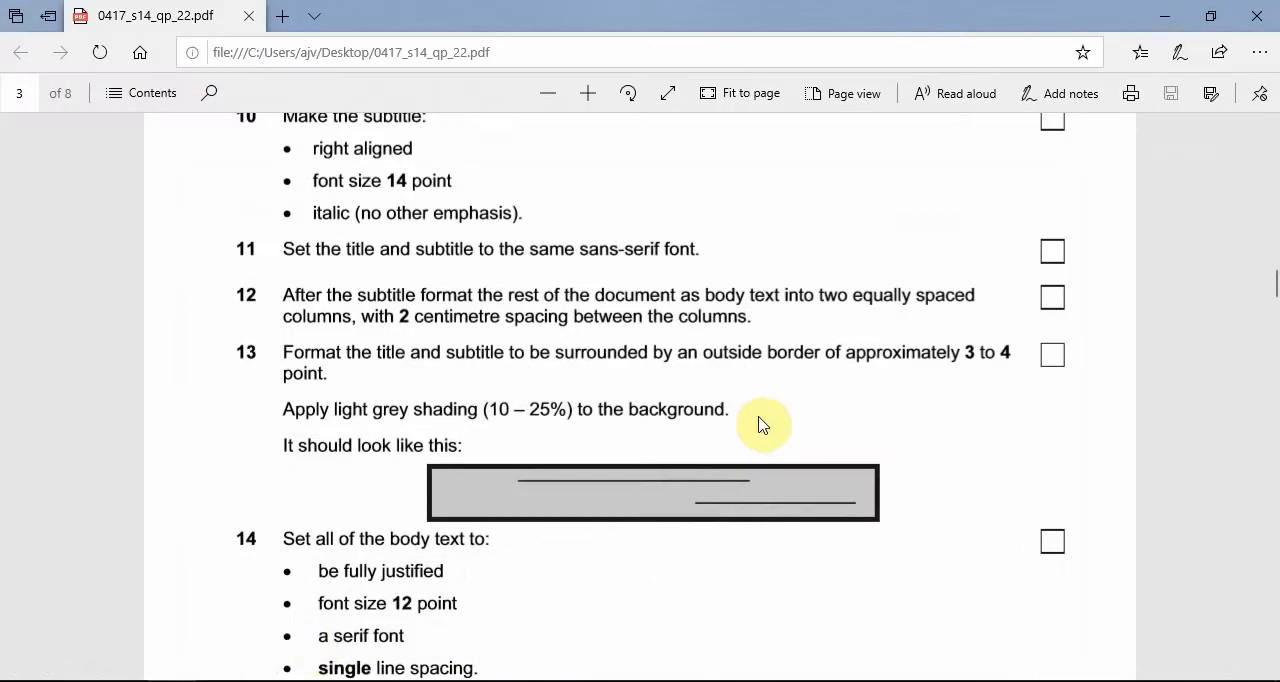
pyautogui.scroll(-1, 783, 409)
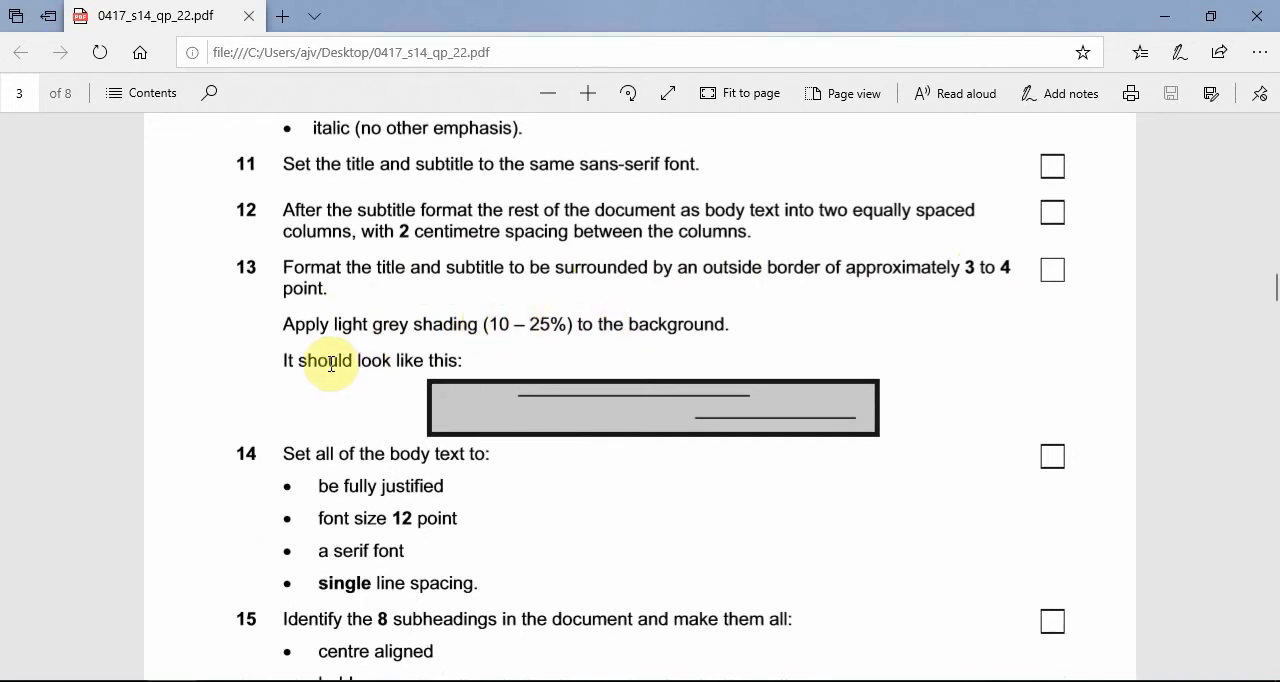
pyautogui.click(1165, 16)
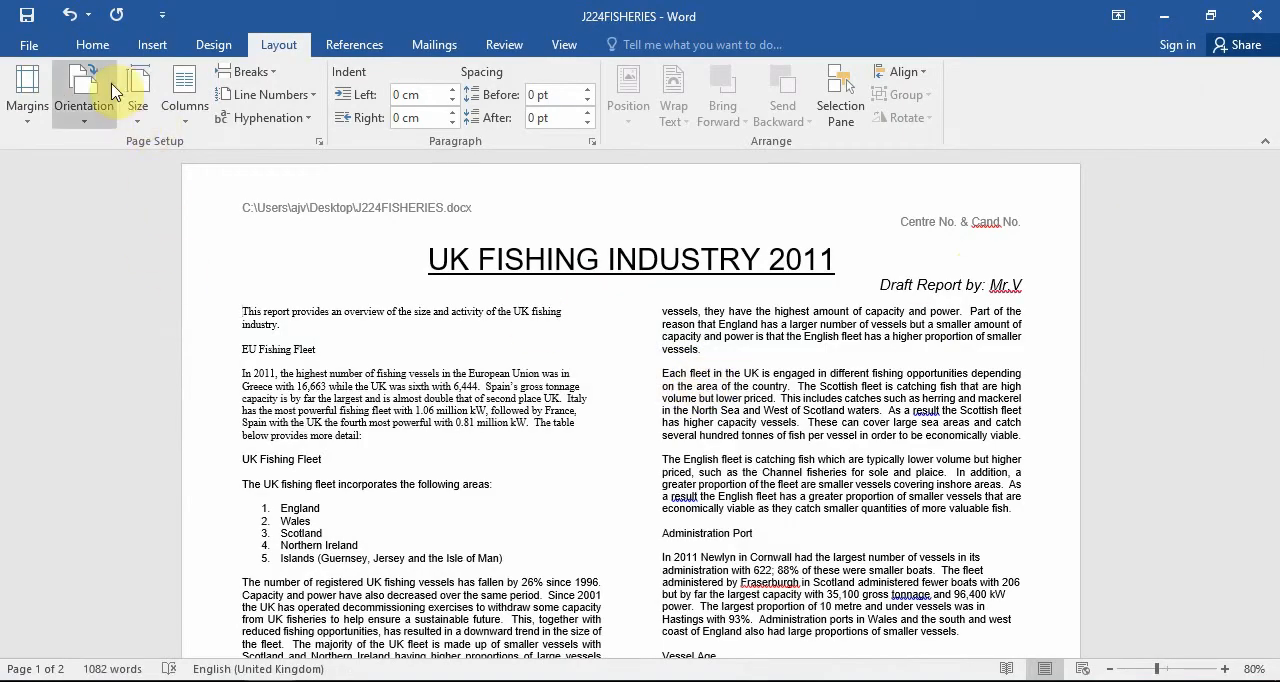
pyautogui.click(150, 46)
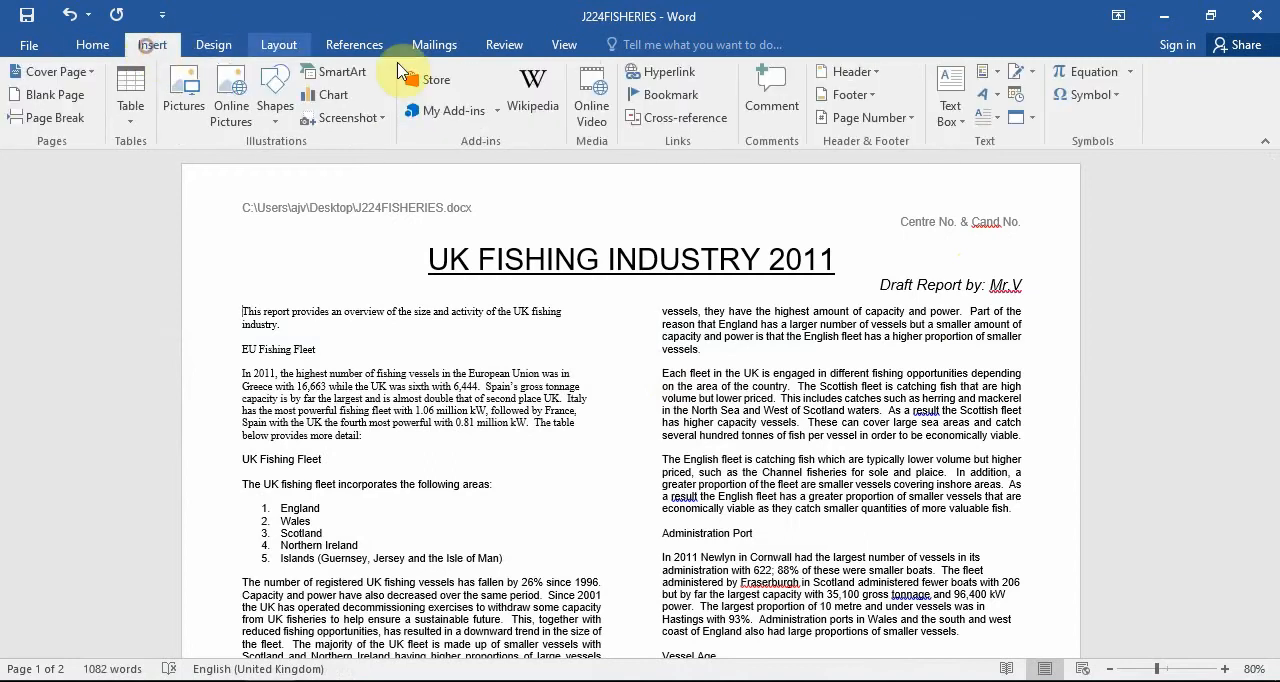
pyautogui.click(274, 90)
pyautogui.click(326, 172)
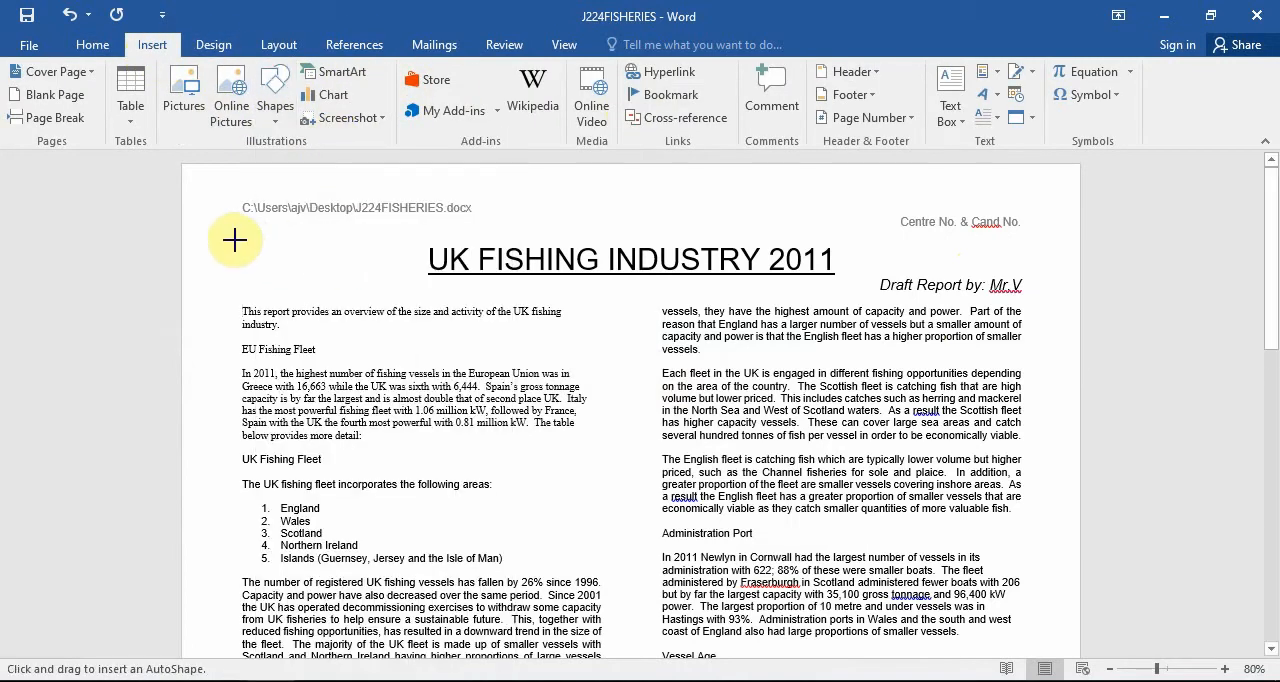
pyautogui.moveTo(237, 240)
pyautogui.mouseDown()
pyautogui.moveTo(1047, 296)
pyautogui.moveTo(1028, 299)
pyautogui.mouseUp()
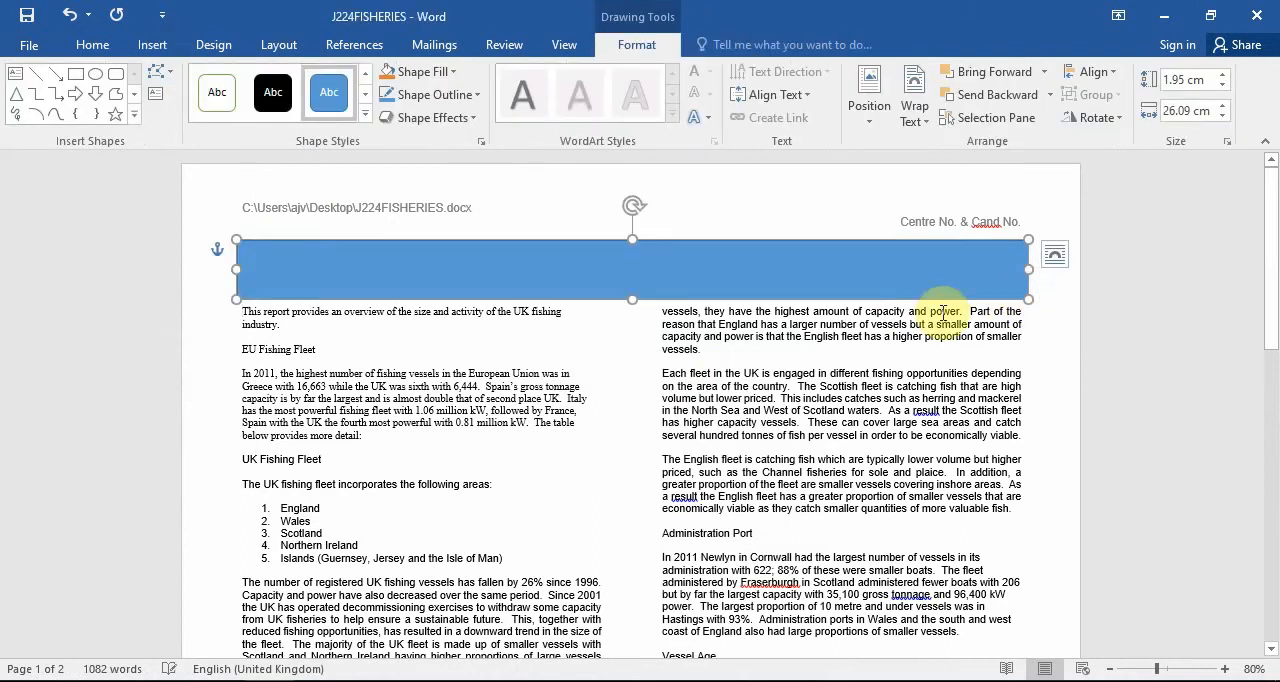
# Fill the rectangle with light grey (White, Background 1, Darker 15%).
pyautogui.click(361, 118)
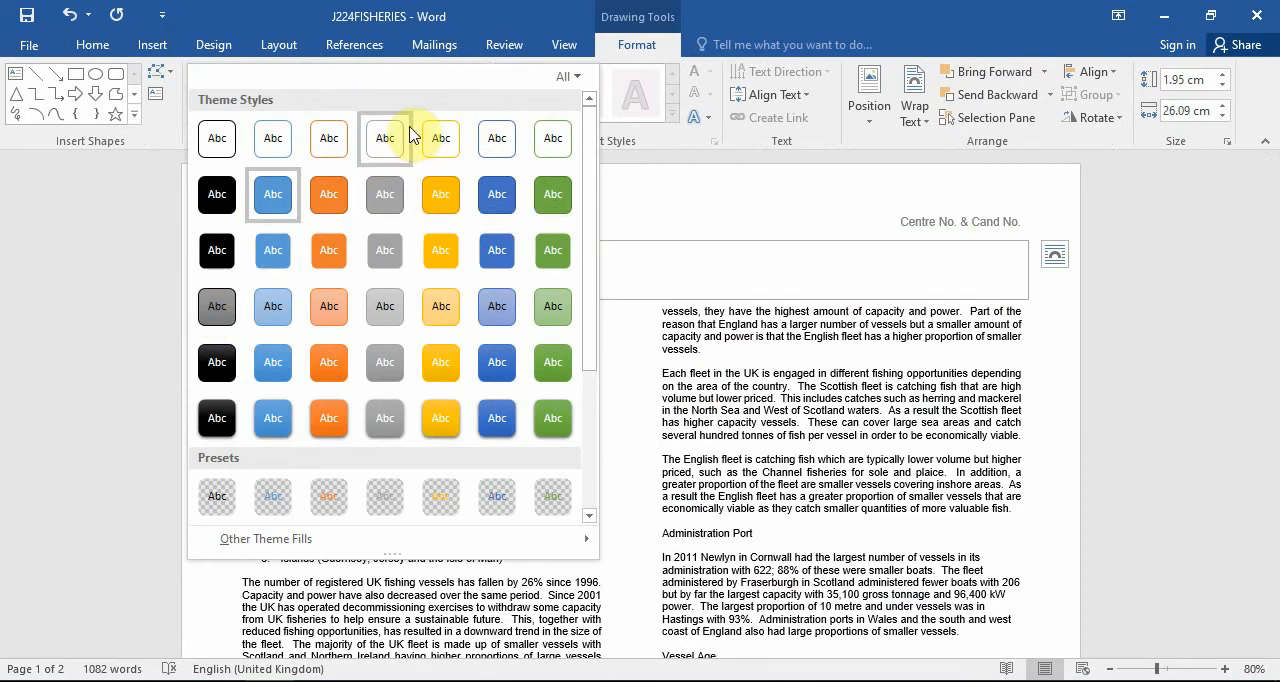
pyautogui.click(680, 155)
pyautogui.click(452, 72)
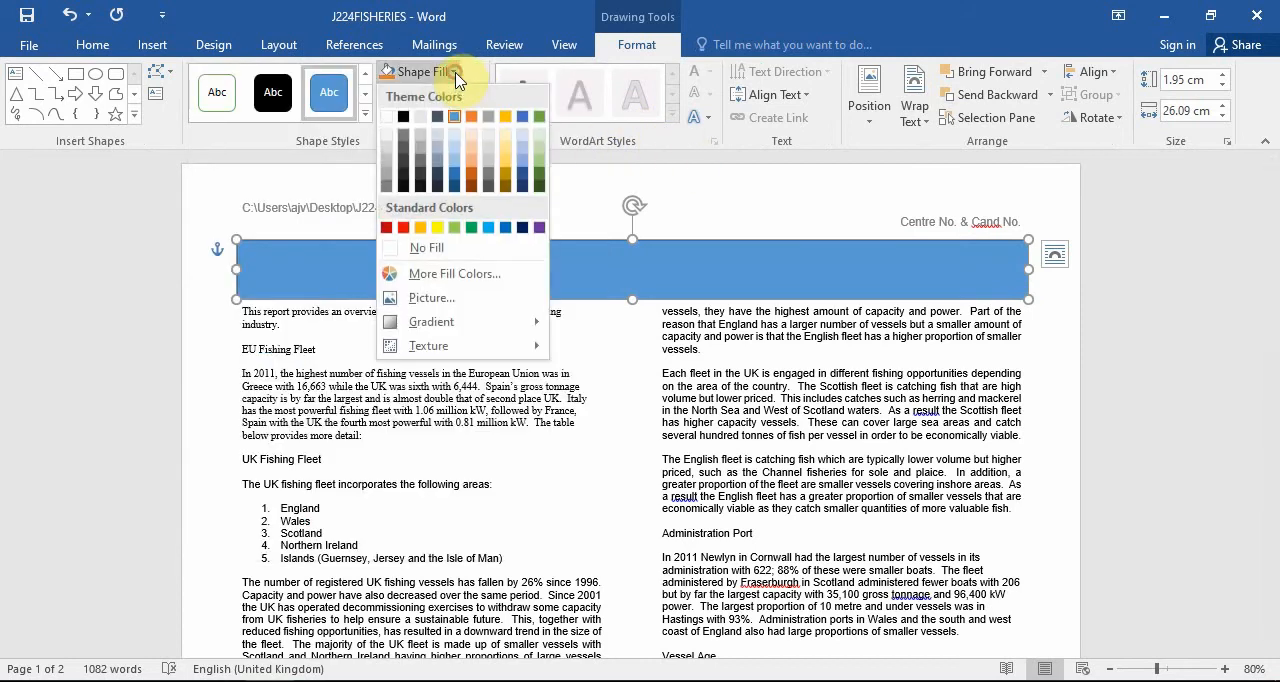
pyautogui.click(391, 156)
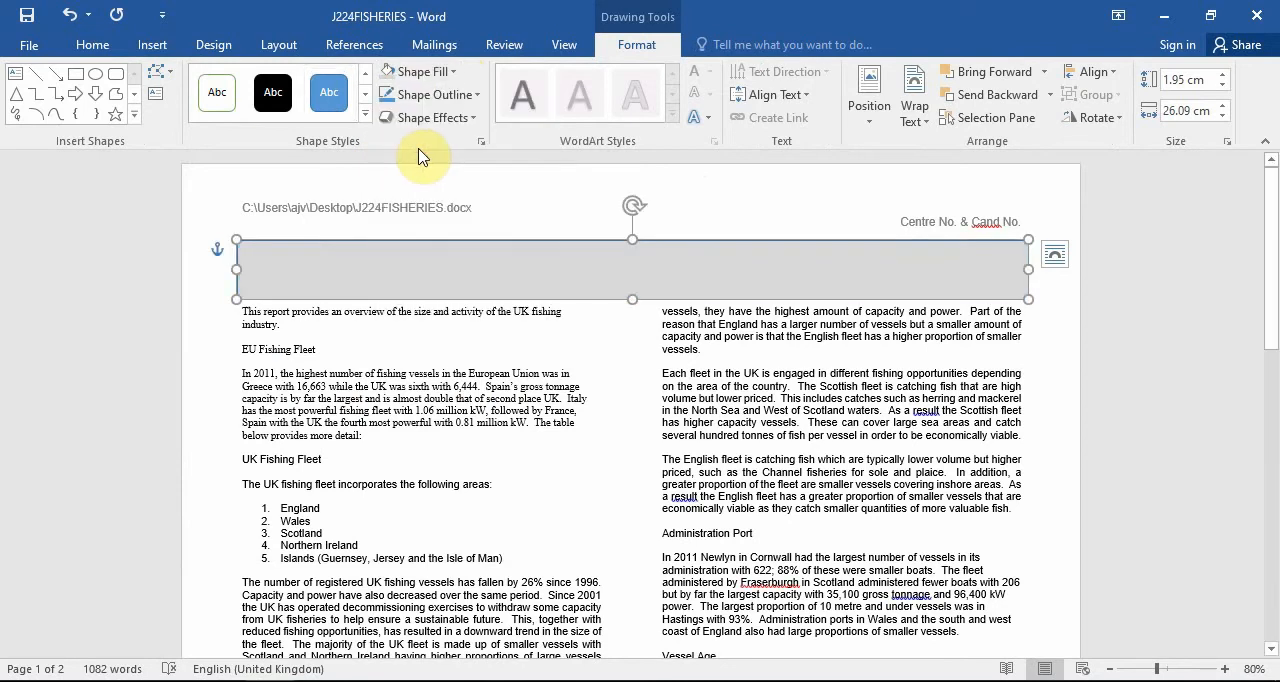
# Recheck the border width in task 13, and give the rectangle a black outline with a weight of 3 pt.
pyautogui.click(448, 94)
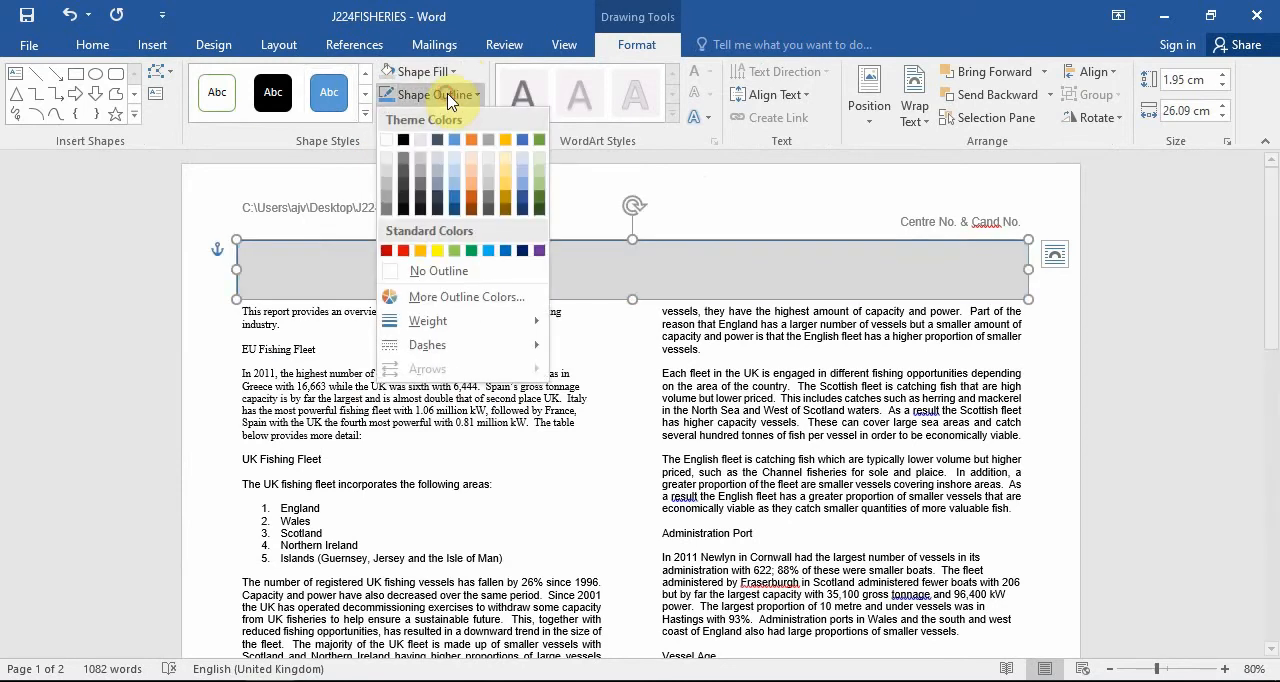
pyautogui.click(405, 141)
pyautogui.hotkey('alt', 'Tab')
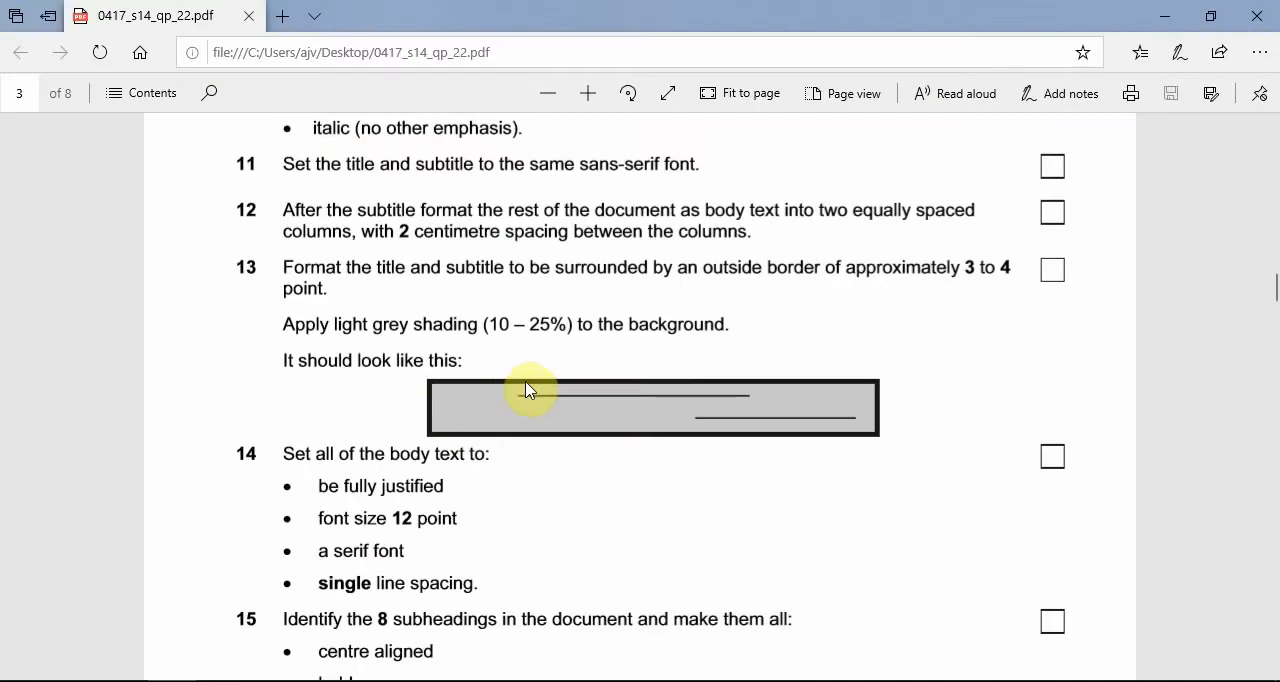
pyautogui.click(1172, 22)
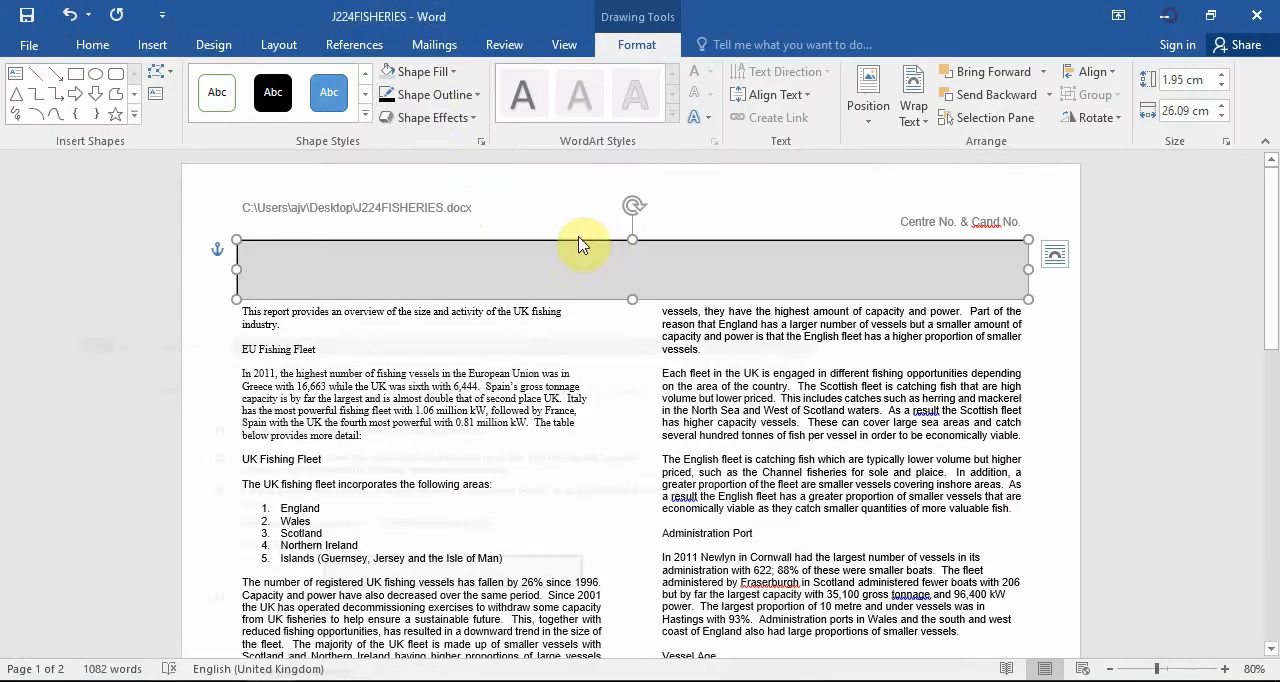
pyautogui.click(441, 97)
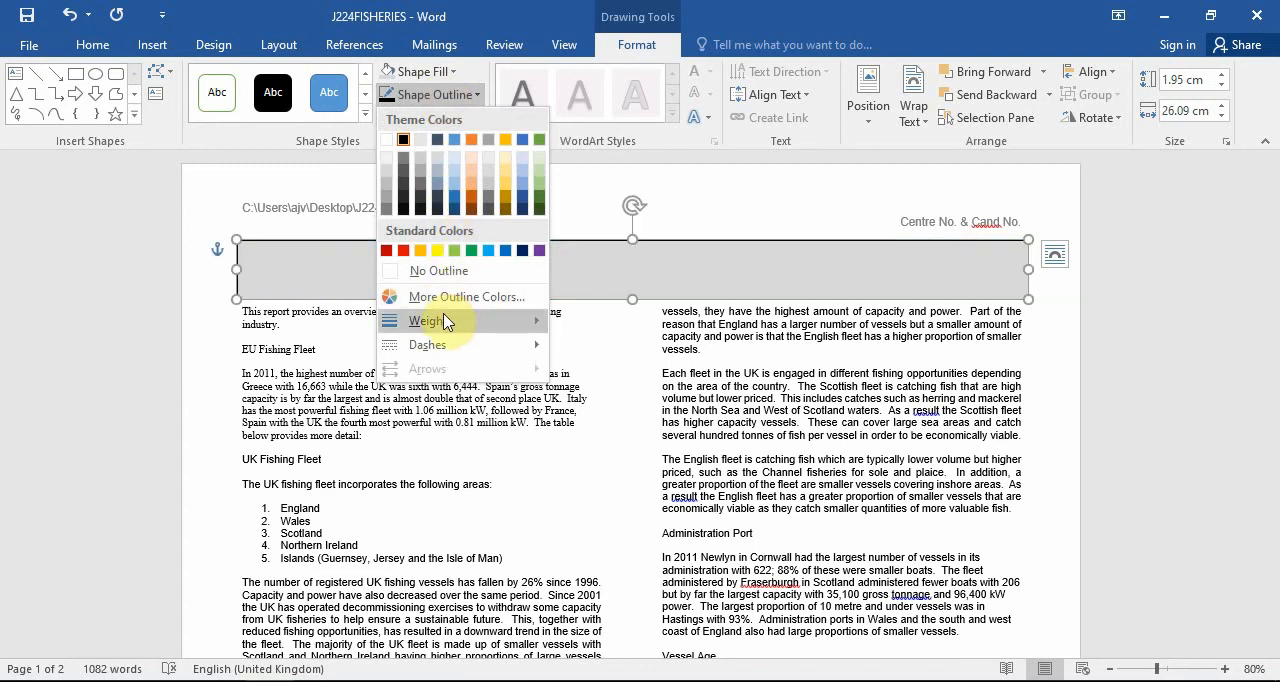
pyautogui.moveTo(445, 321)
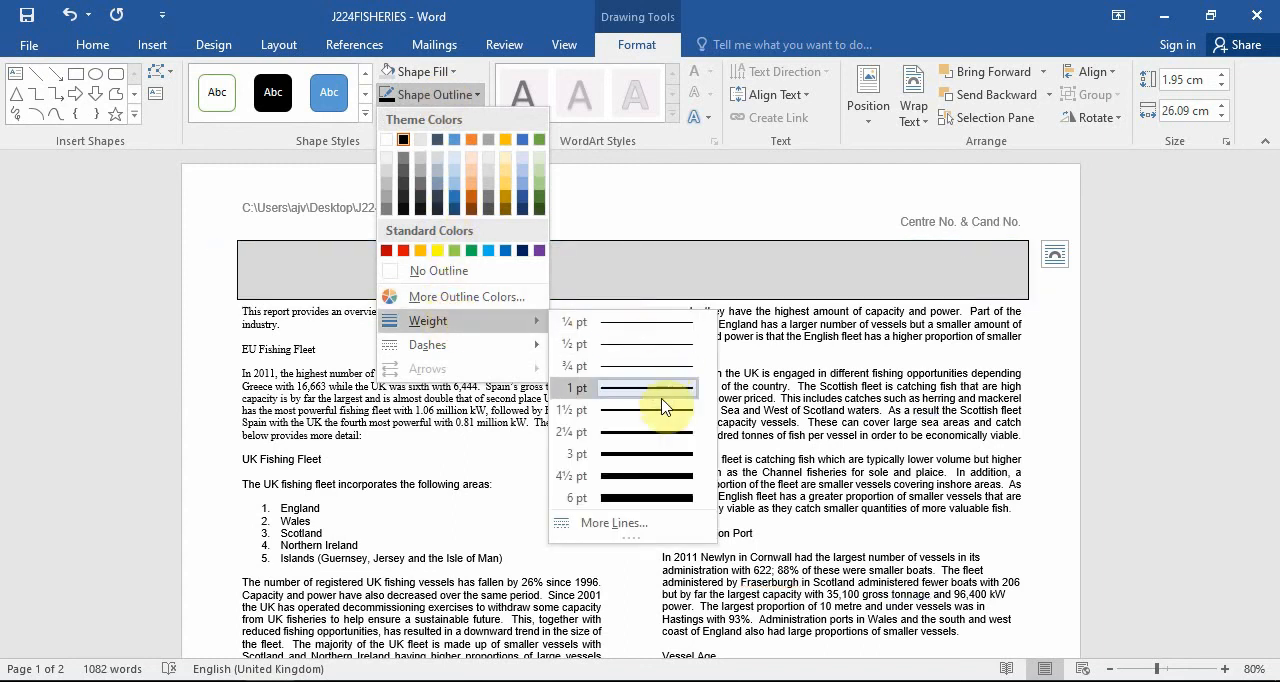
pyautogui.click(655, 453)
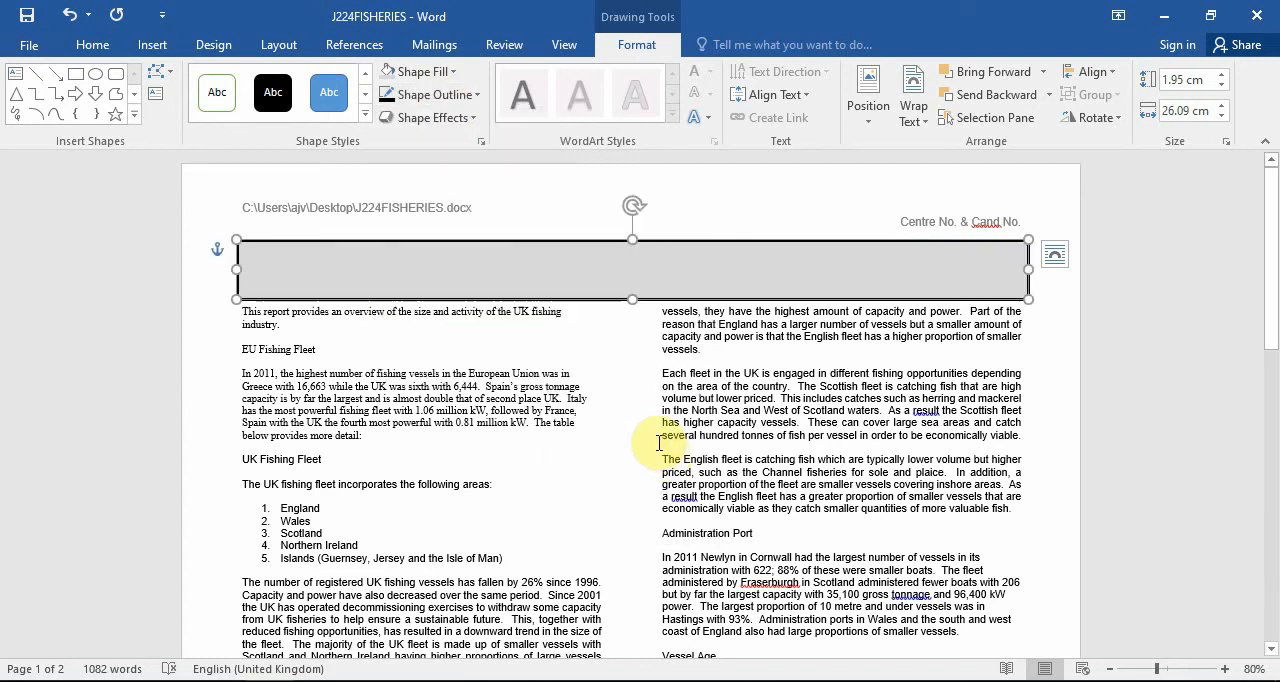
pyautogui.click(660, 438)
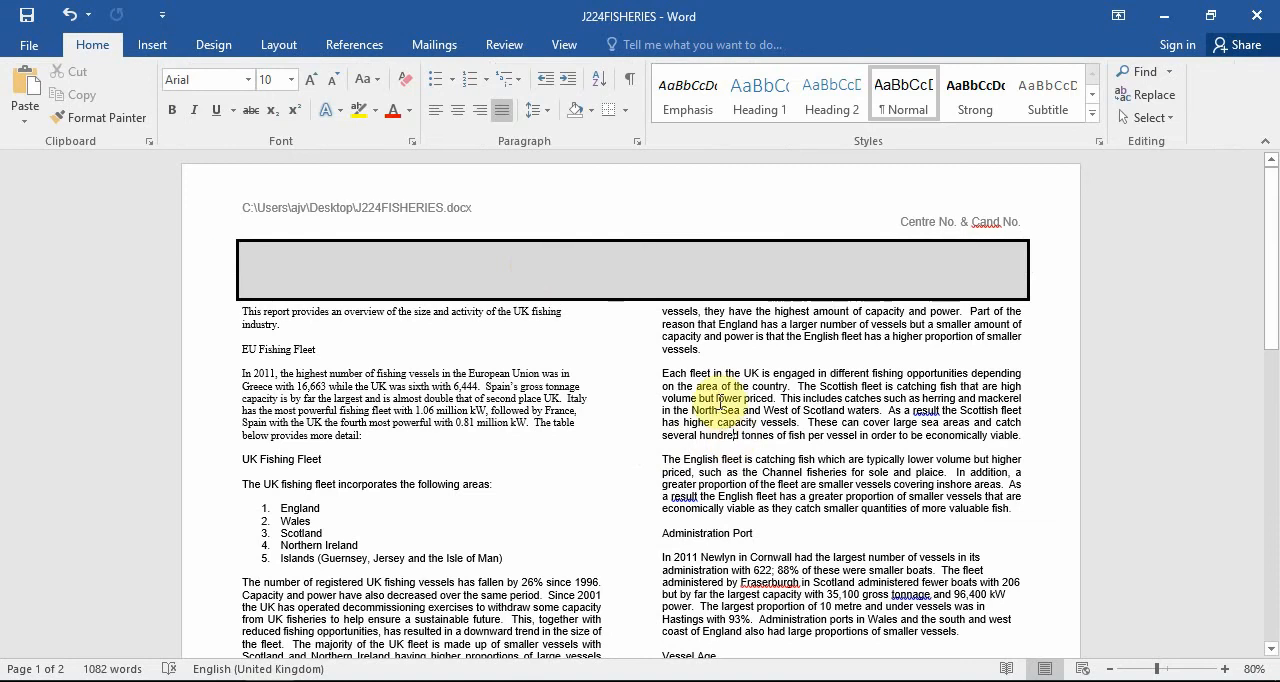
# Set the grey rectangle's text wrapping to Behind Text.
pyautogui.click(536, 261)
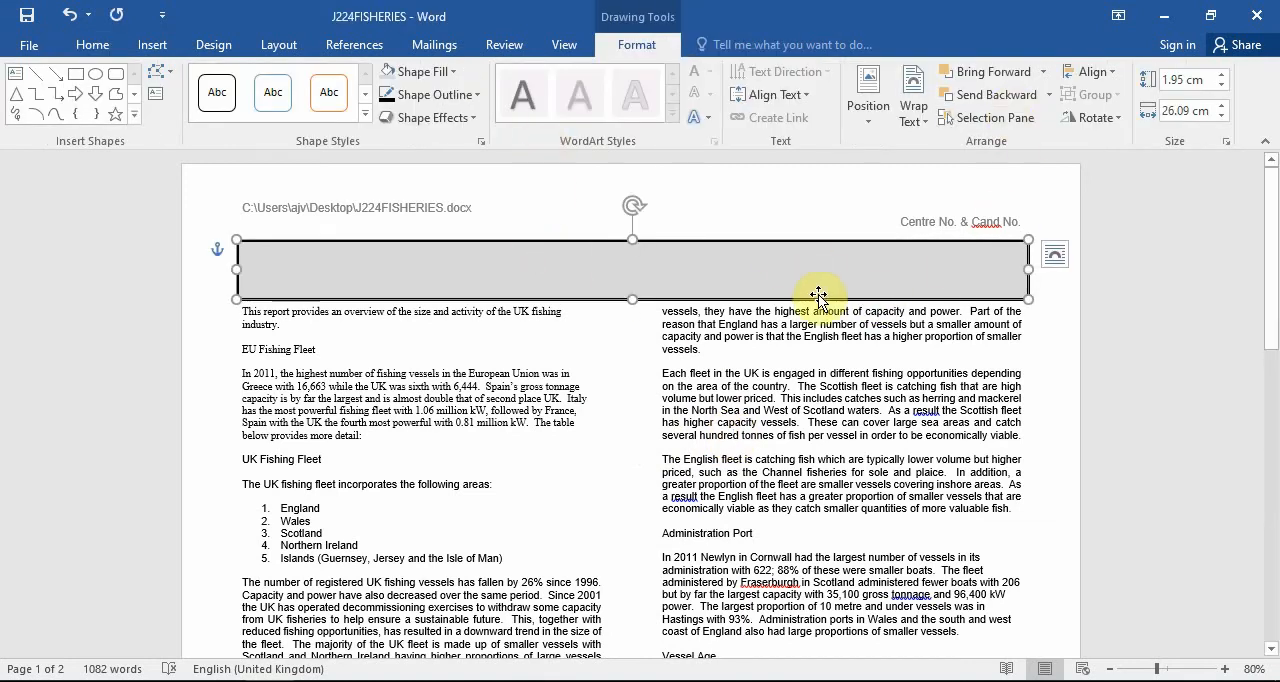
pyautogui.click(914, 124)
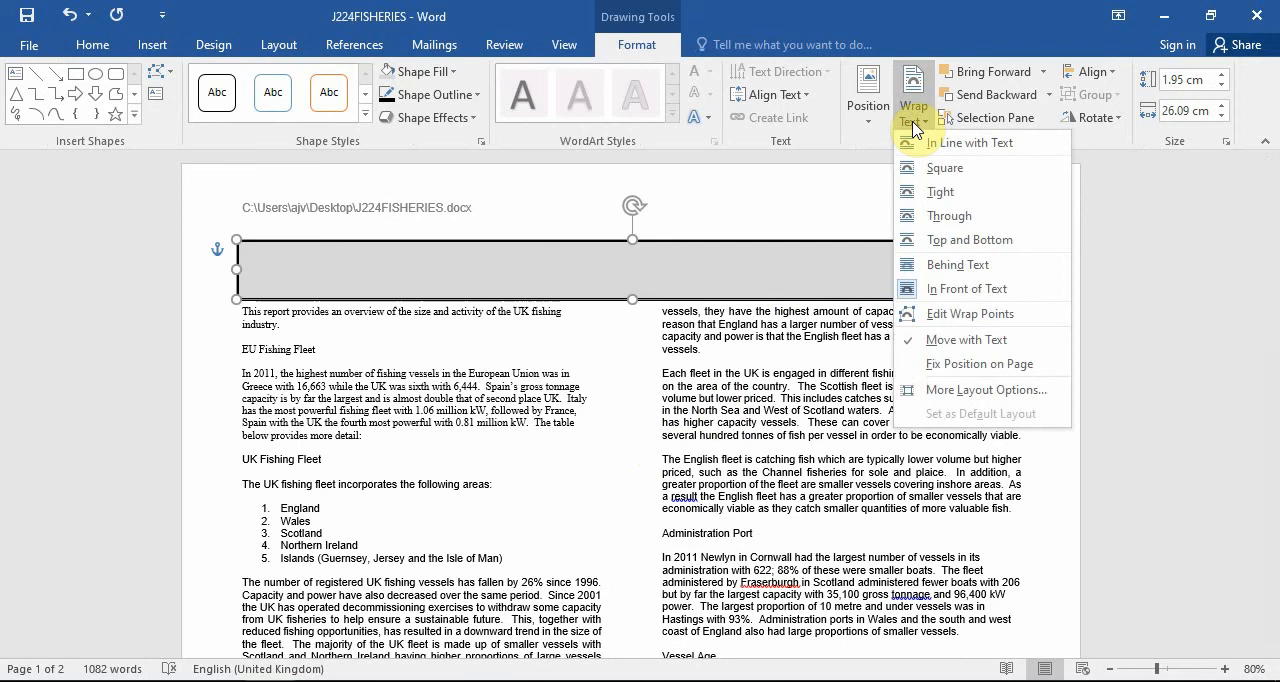
pyautogui.click(959, 266)
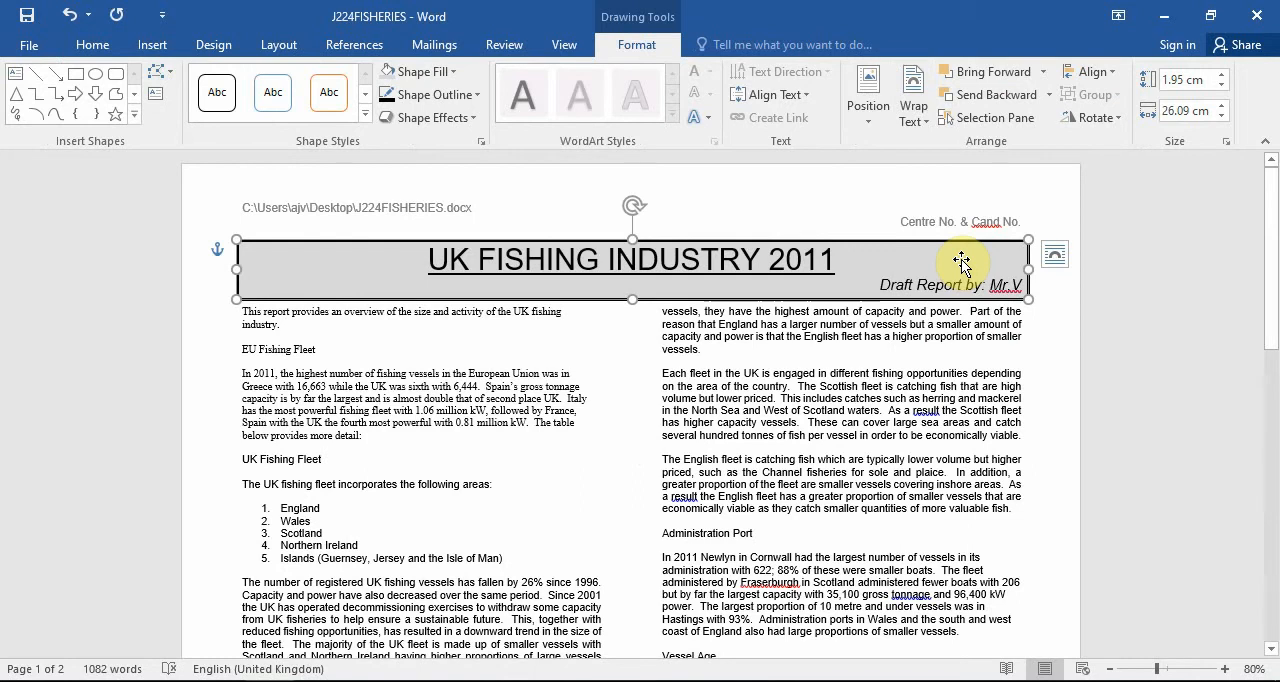
pyautogui.click(843, 385)
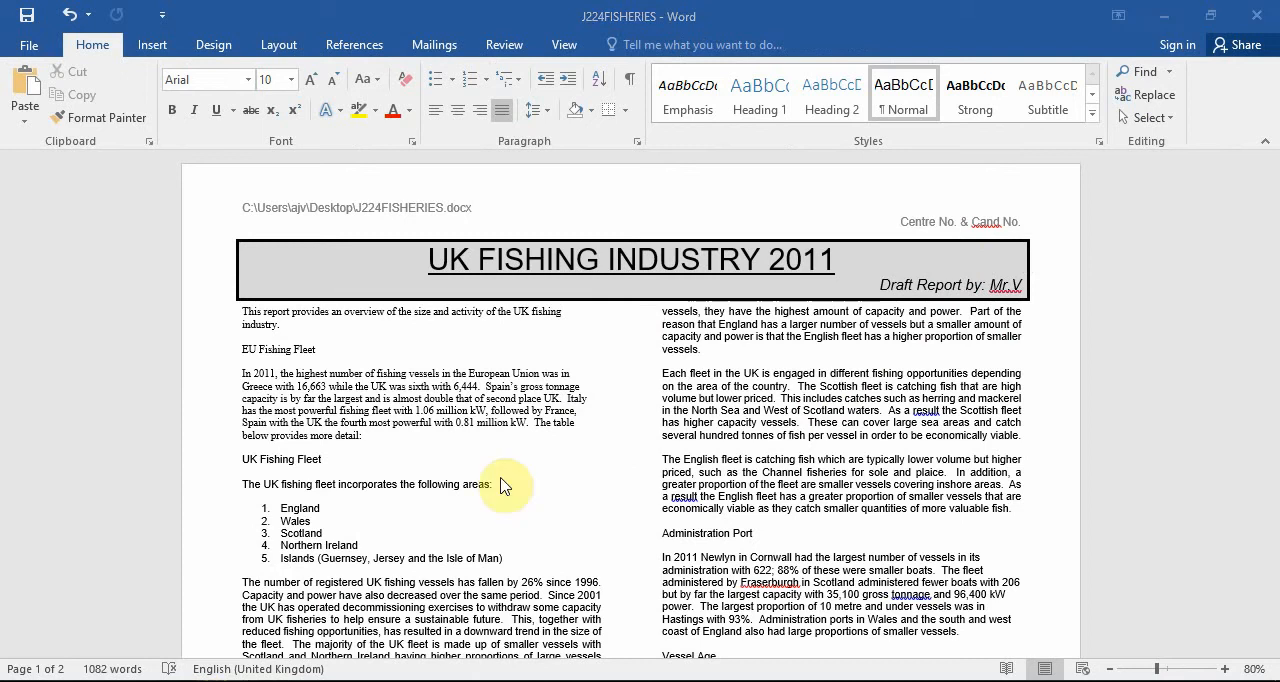
# Check task 14 in the question paper, and set all the body text to single line spacing and full justification.
pyautogui.hotkey('alt', 'Tab')
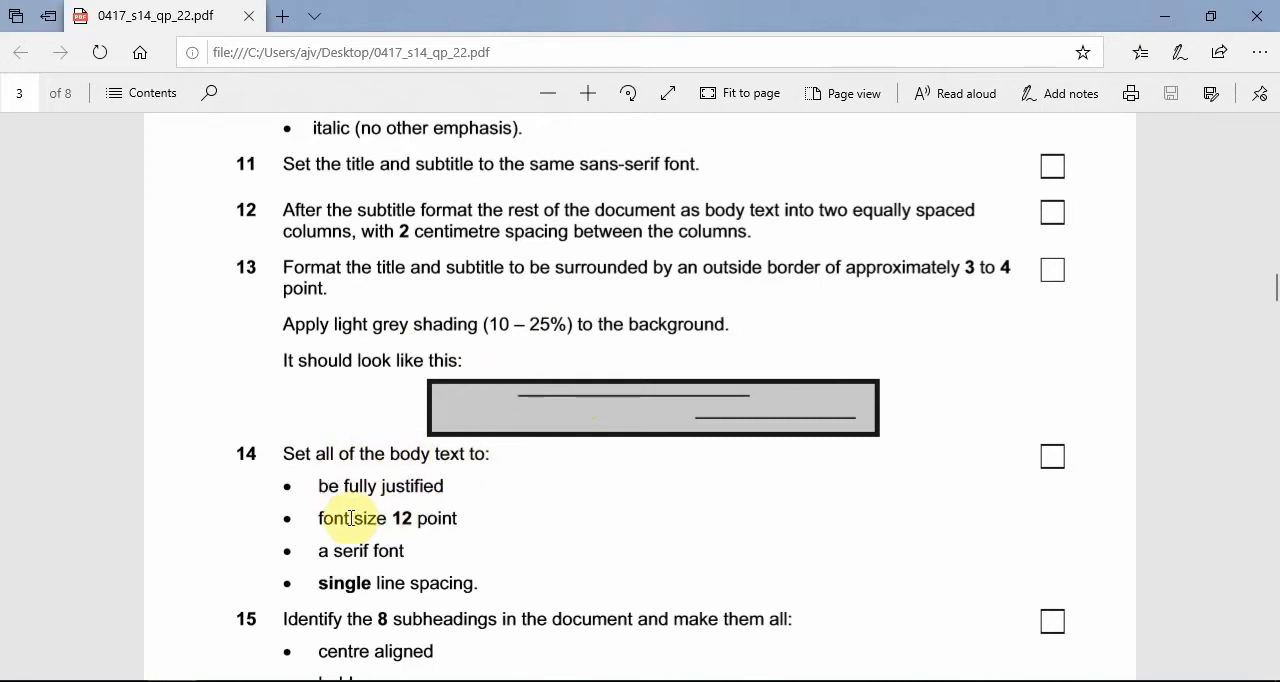
pyautogui.scroll(-1, 401, 473)
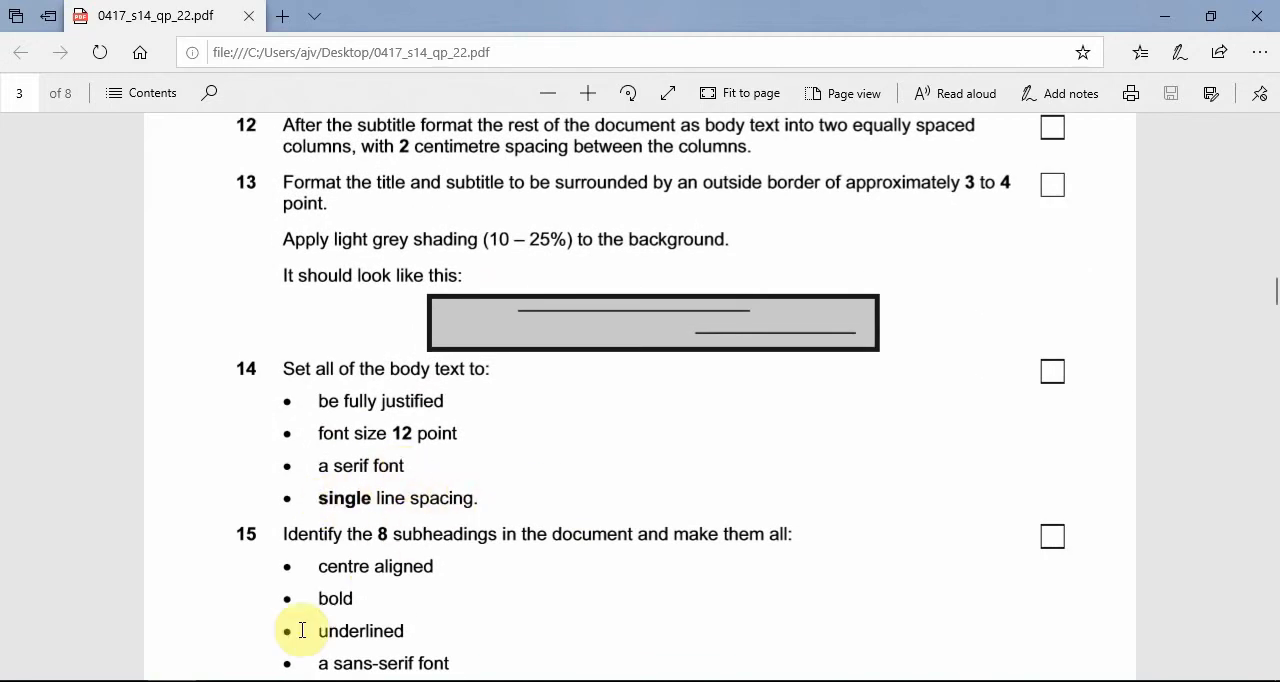
pyautogui.click(269, 681)
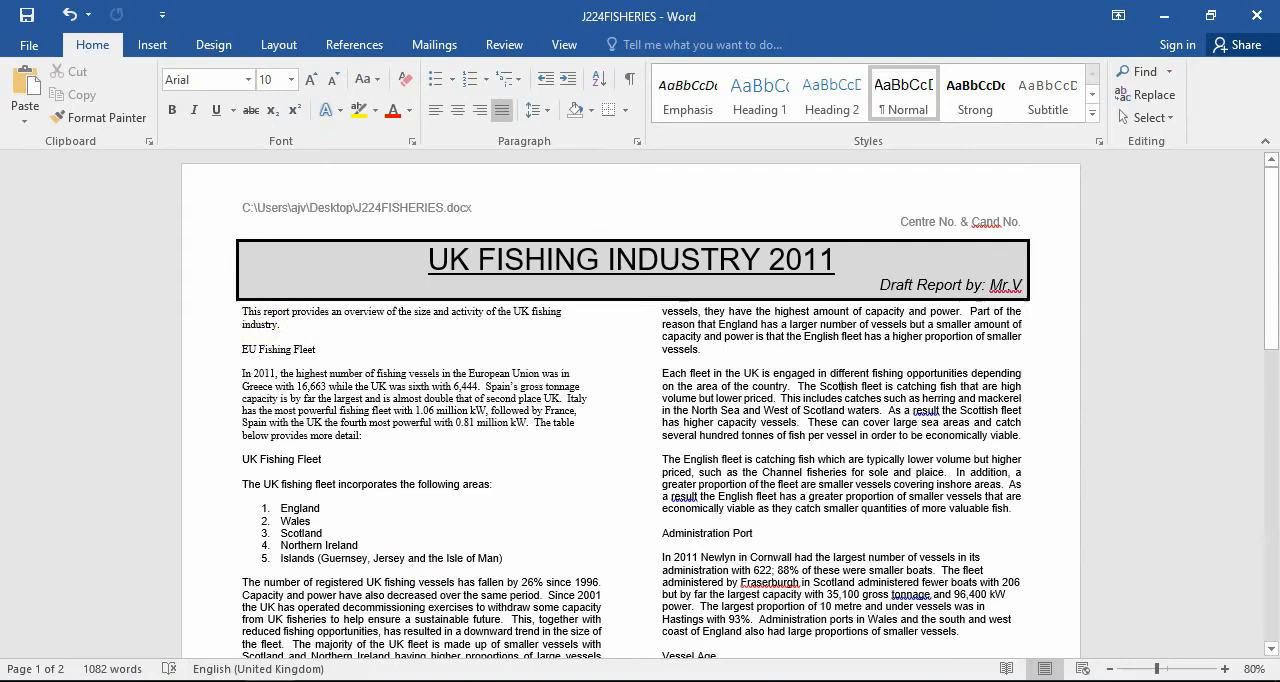
pyautogui.moveTo(242, 311); pyautogui.dragTo(1023, 504)
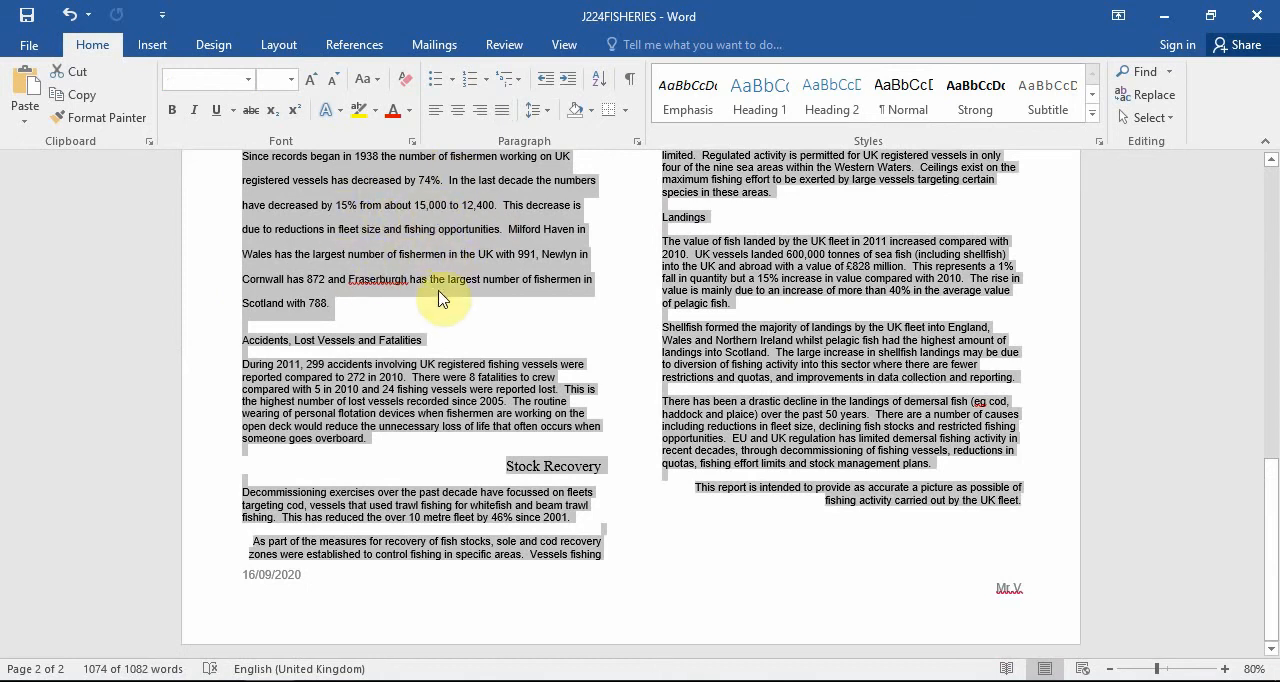
pyautogui.click(540, 110)
pyautogui.click(561, 137)
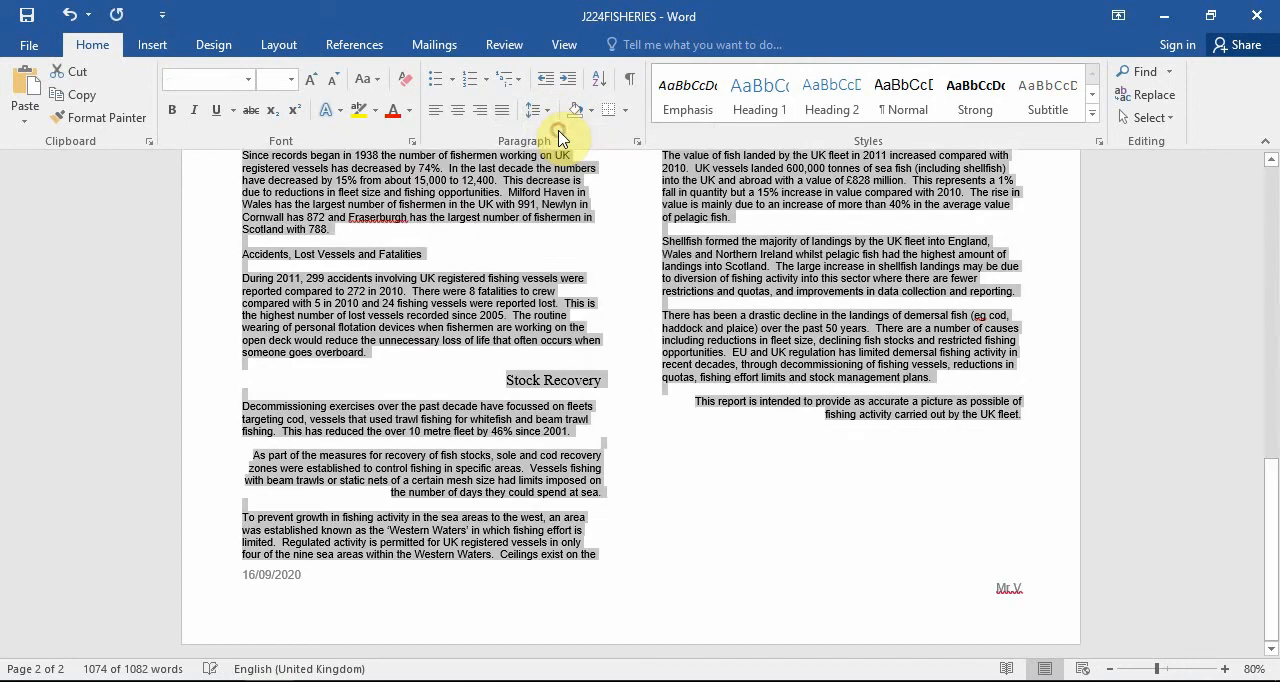
pyautogui.click(505, 127)
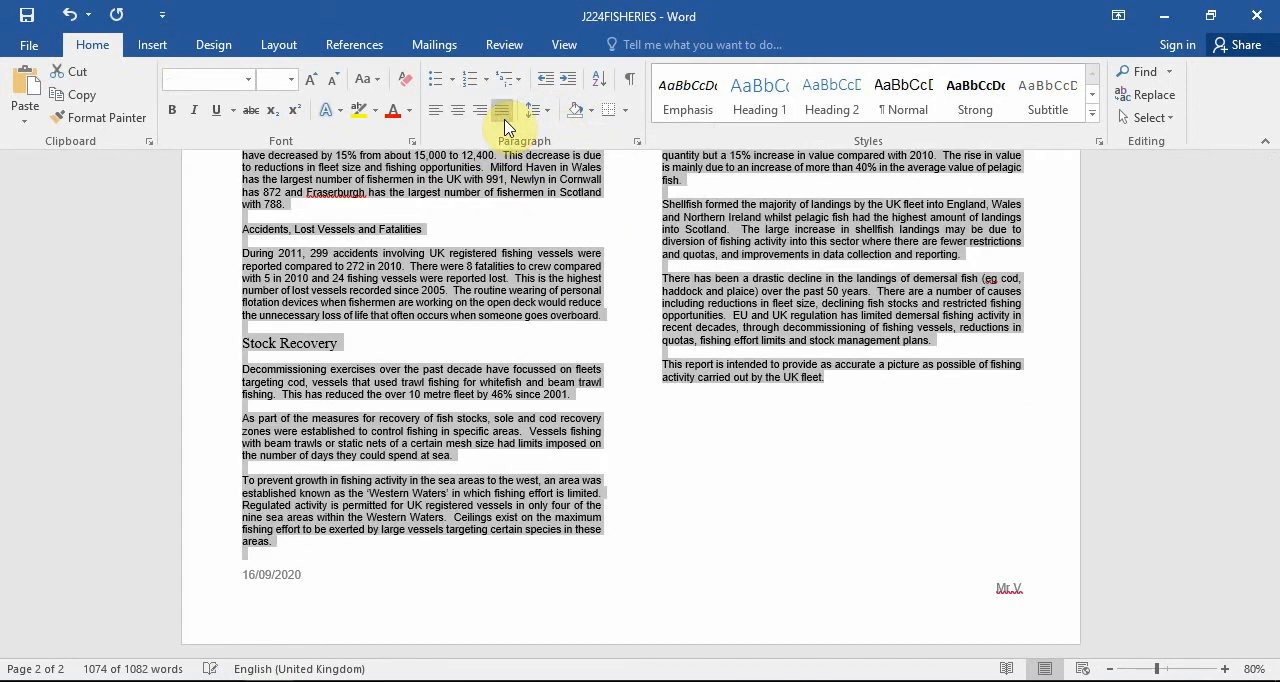
# Set the selected body text to font size 12 in Times New Roman.
pyautogui.click(291, 79)
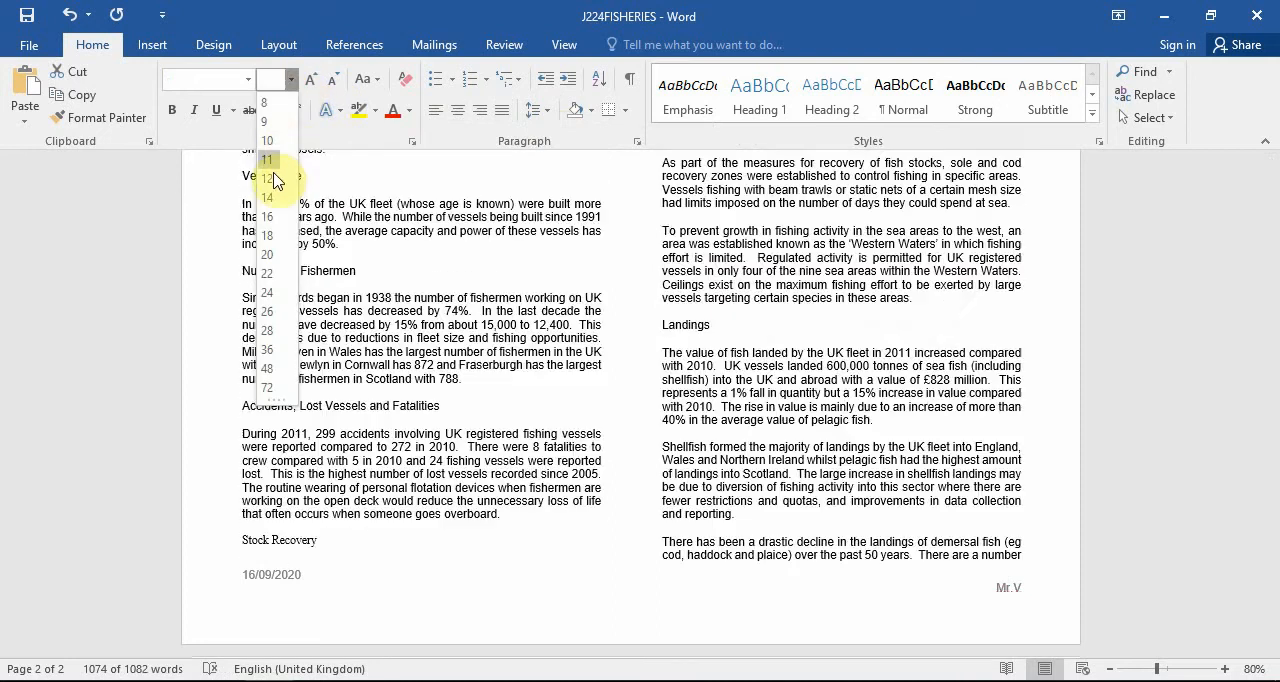
pyautogui.click(272, 185)
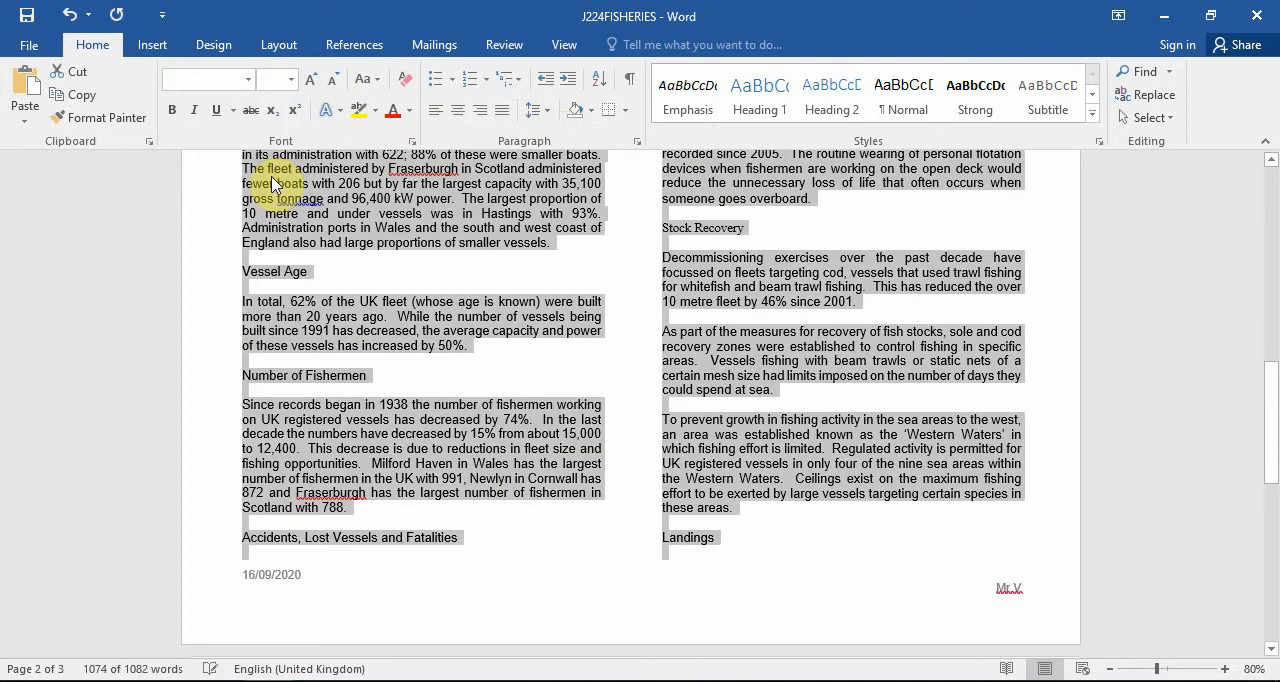
pyautogui.click(248, 79)
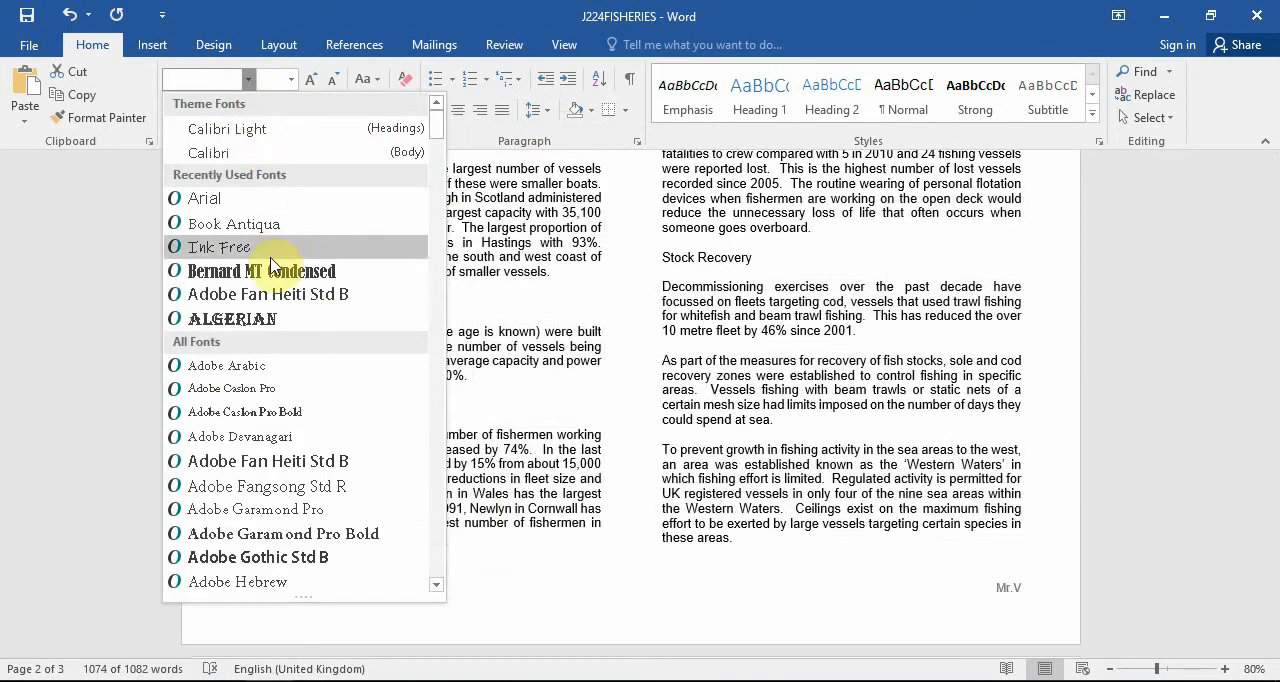
pyautogui.scroll(-20, 270, 265)
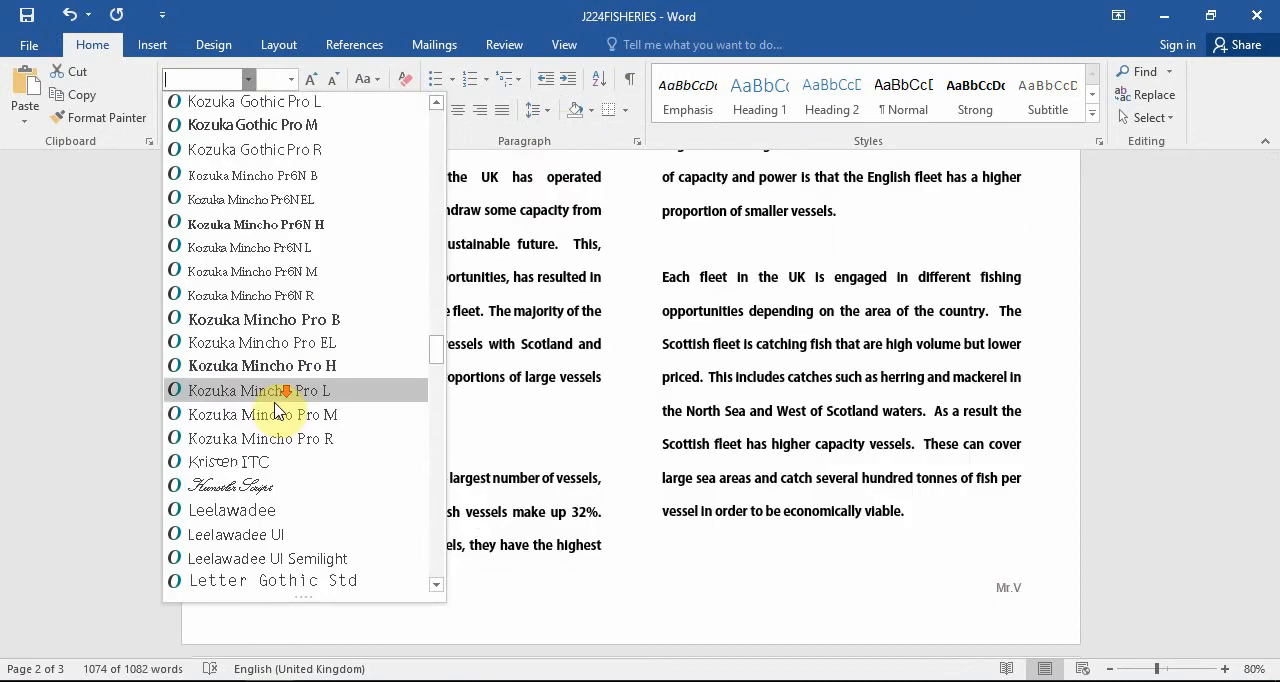
pyautogui.scroll(-20, 278, 410)
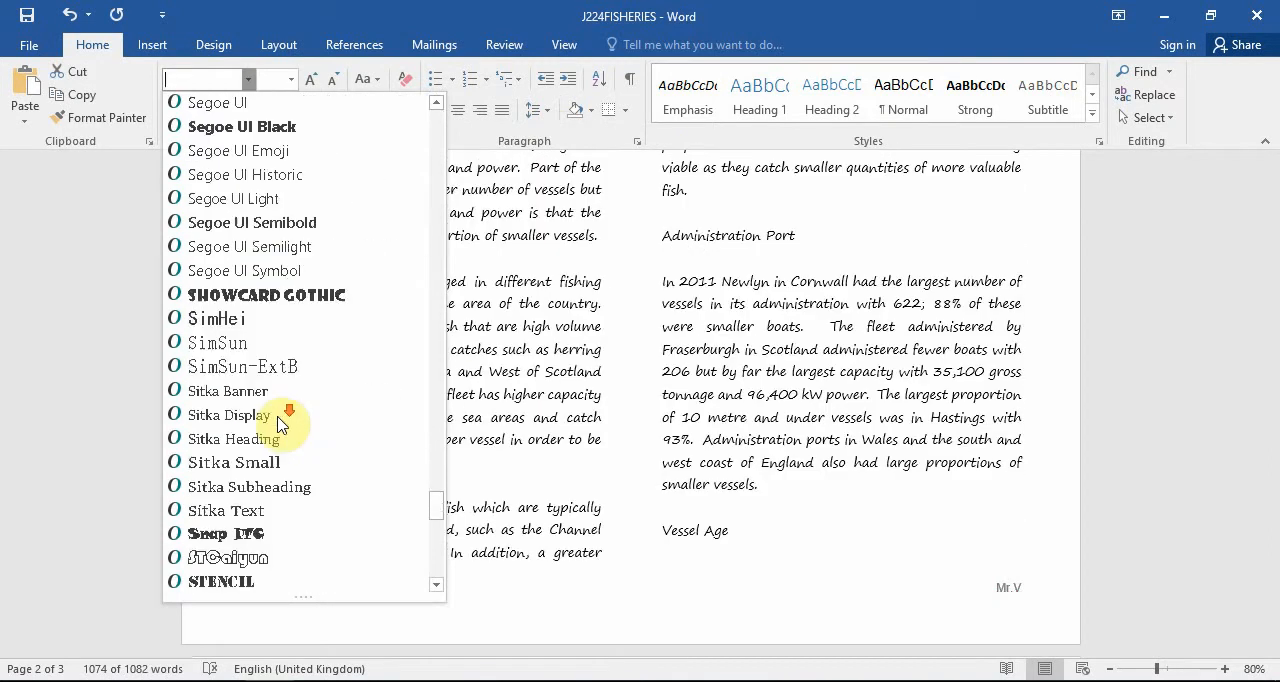
pyautogui.scroll(-6, 280, 425)
pyautogui.scroll(-3, 283, 430)
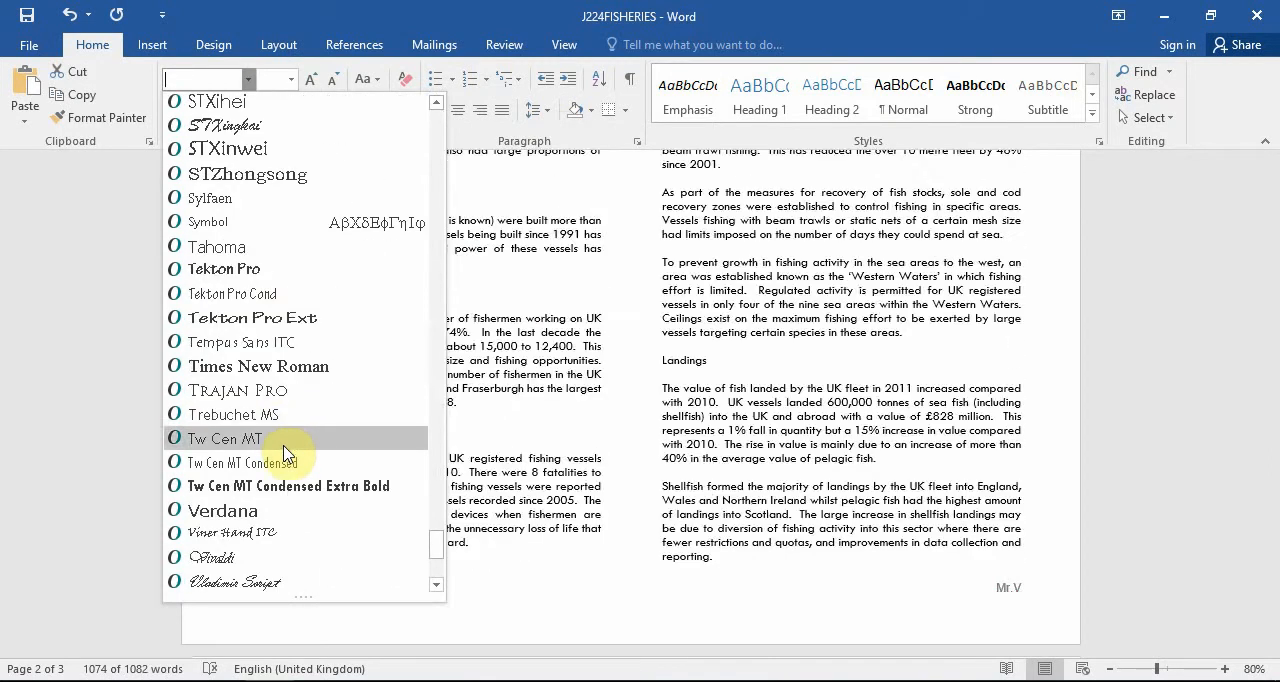
pyautogui.click(273, 373)
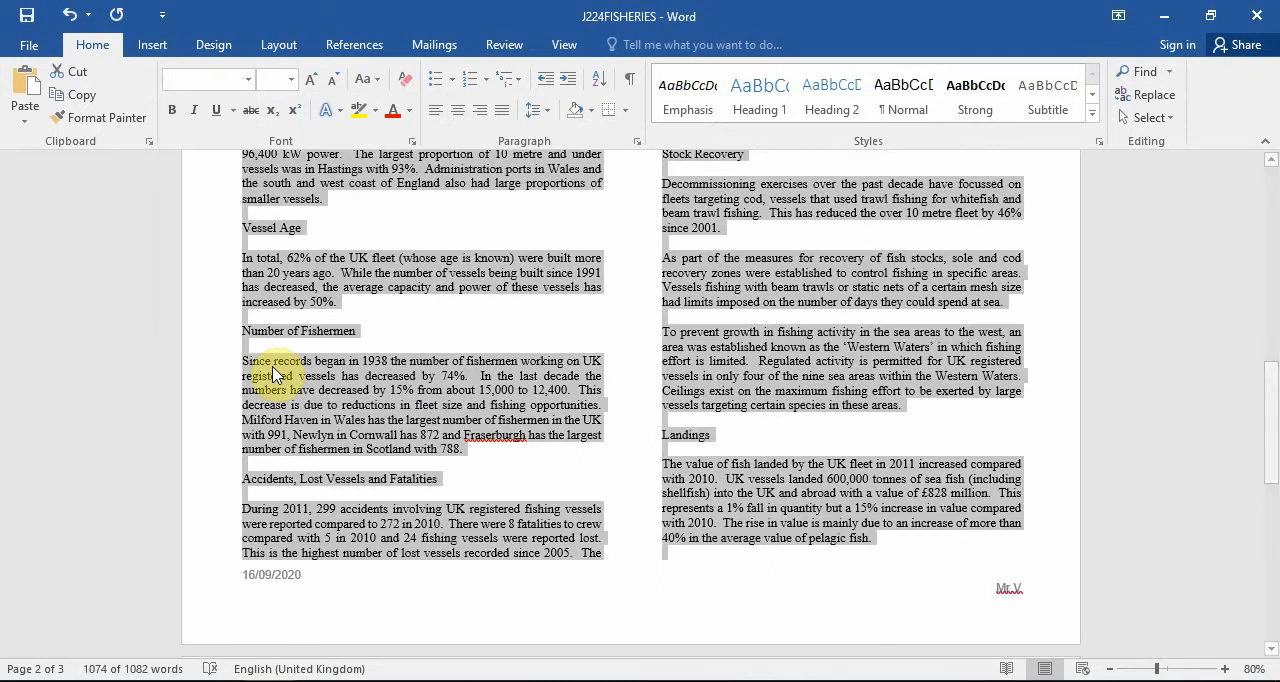
pyautogui.click(505, 374)
pyautogui.scroll(5, 509, 375)
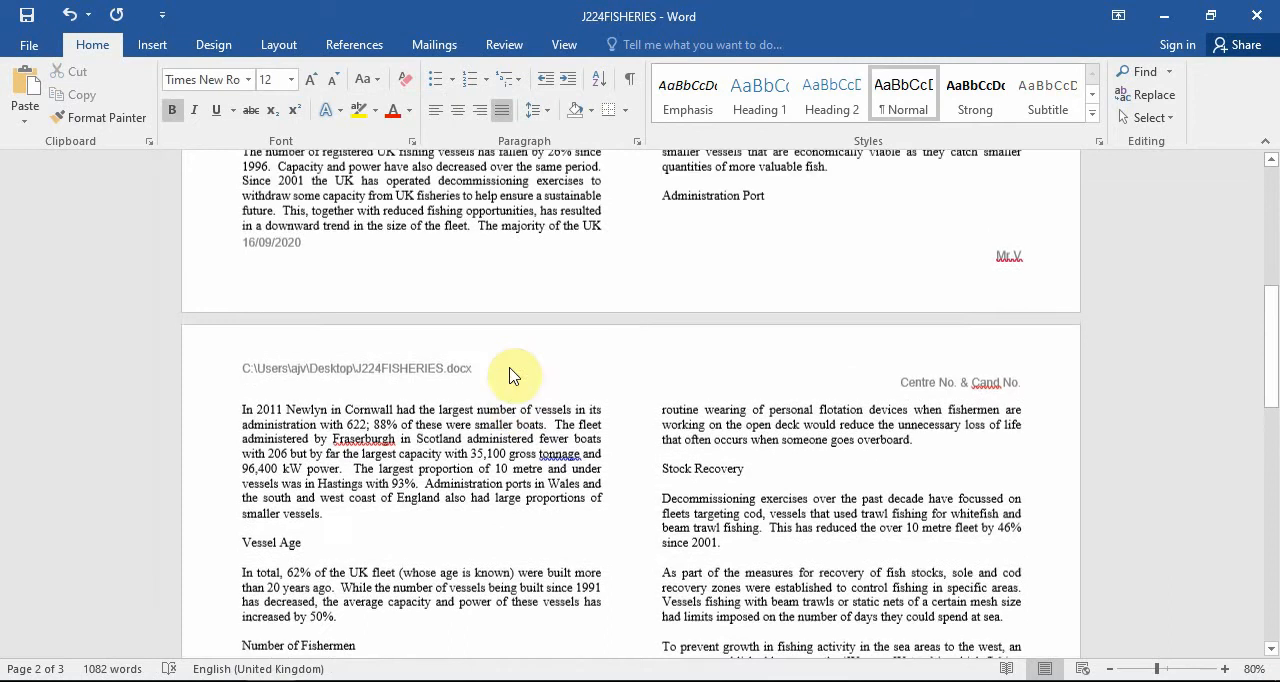
pyautogui.scroll(6, 509, 375)
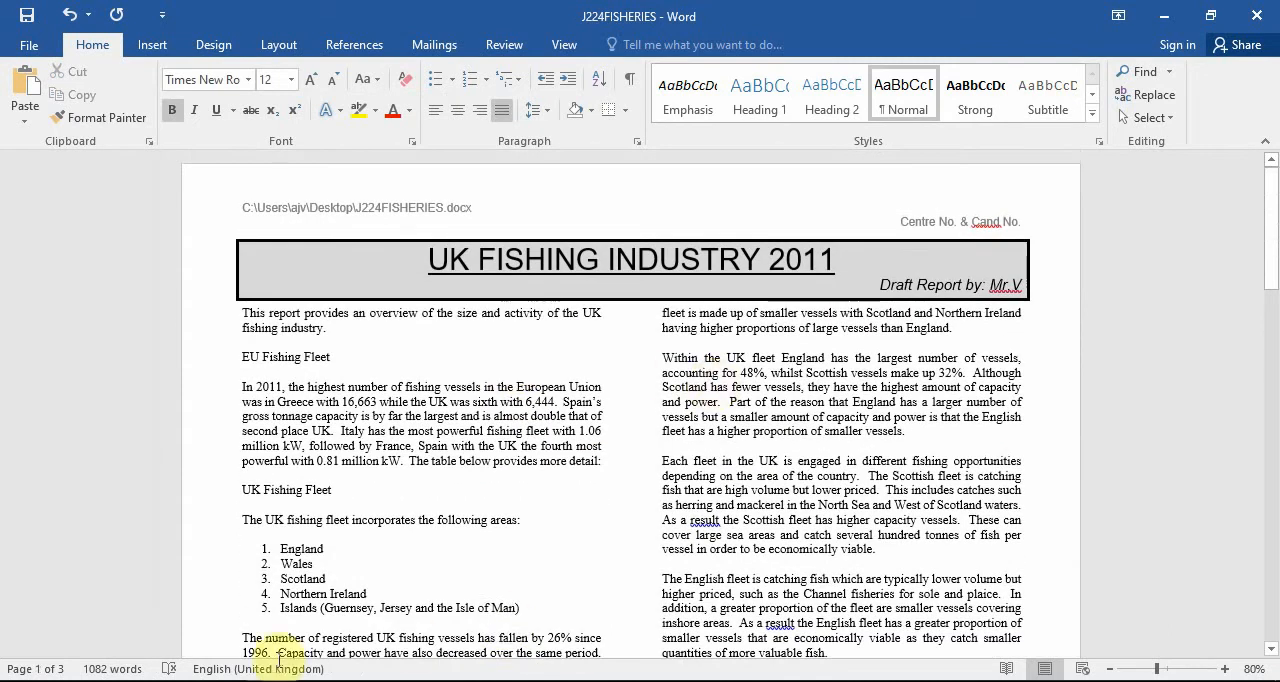
# Check task 15 in the question paper, and centre-align all eight subheadings in the report together.
pyautogui.hotkey('alt', 'Tab')
pyautogui.scroll(-3, 600, 375)
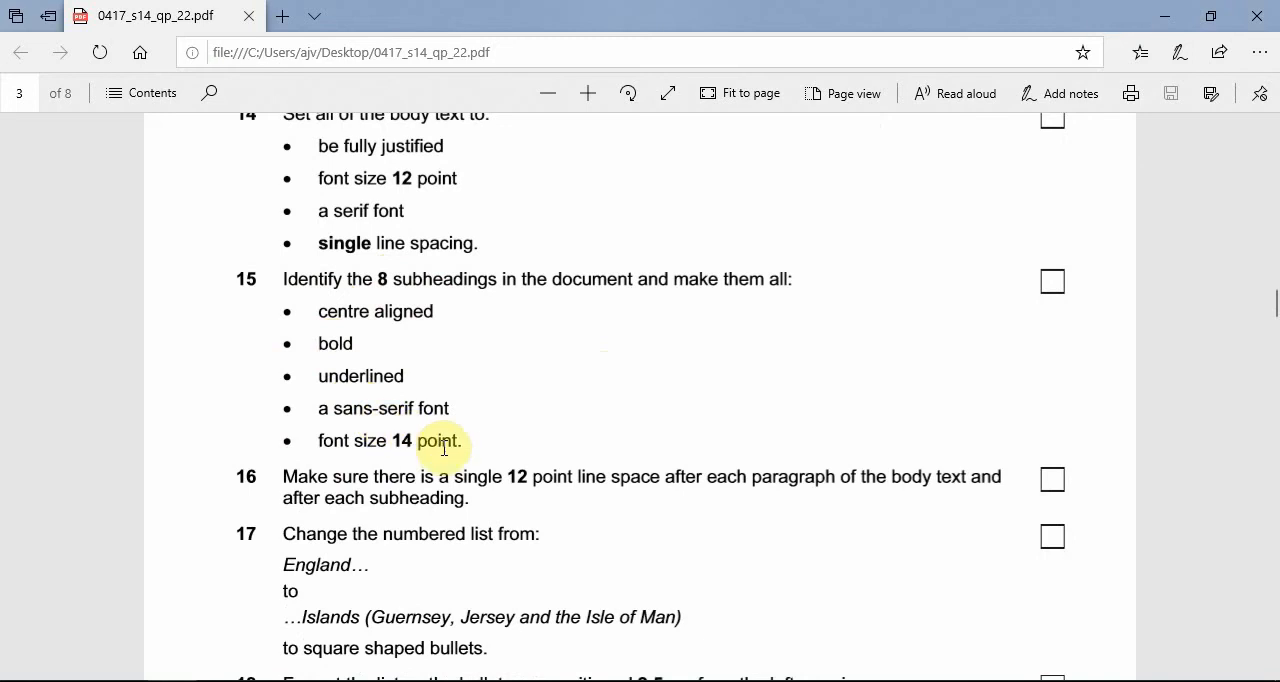
pyautogui.click(1166, 20)
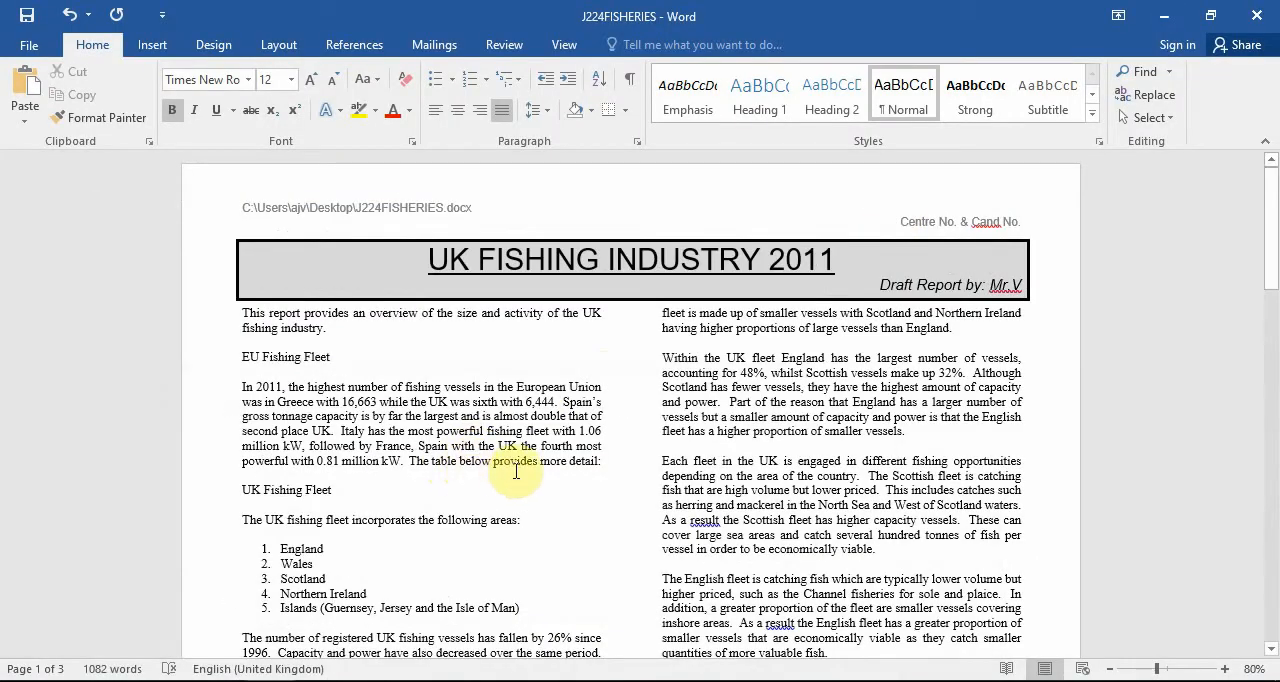
pyautogui.scroll(-2, 510, 470)
pyautogui.moveTo(342, 286); pyautogui.dragTo(274, 288)
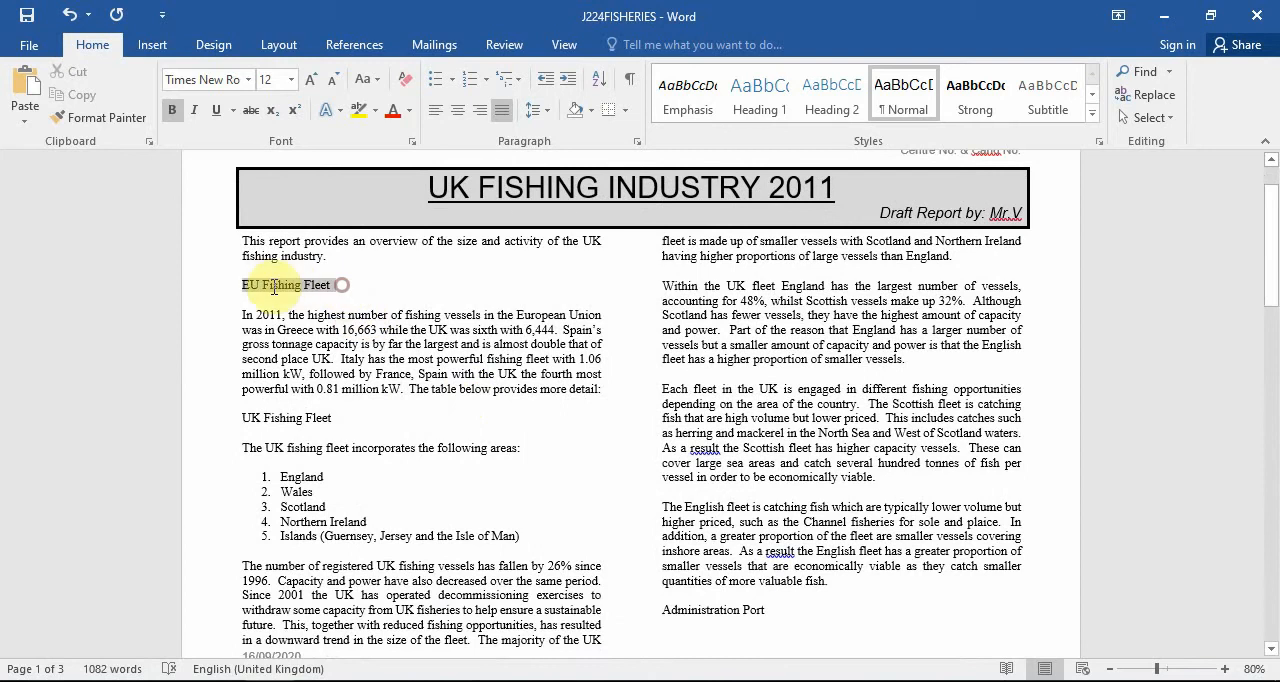
pyautogui.keyDown('ctrl'); pyautogui.moveTo(340, 419); pyautogui.dragTo(218, 420); pyautogui.keyUp('ctrl')
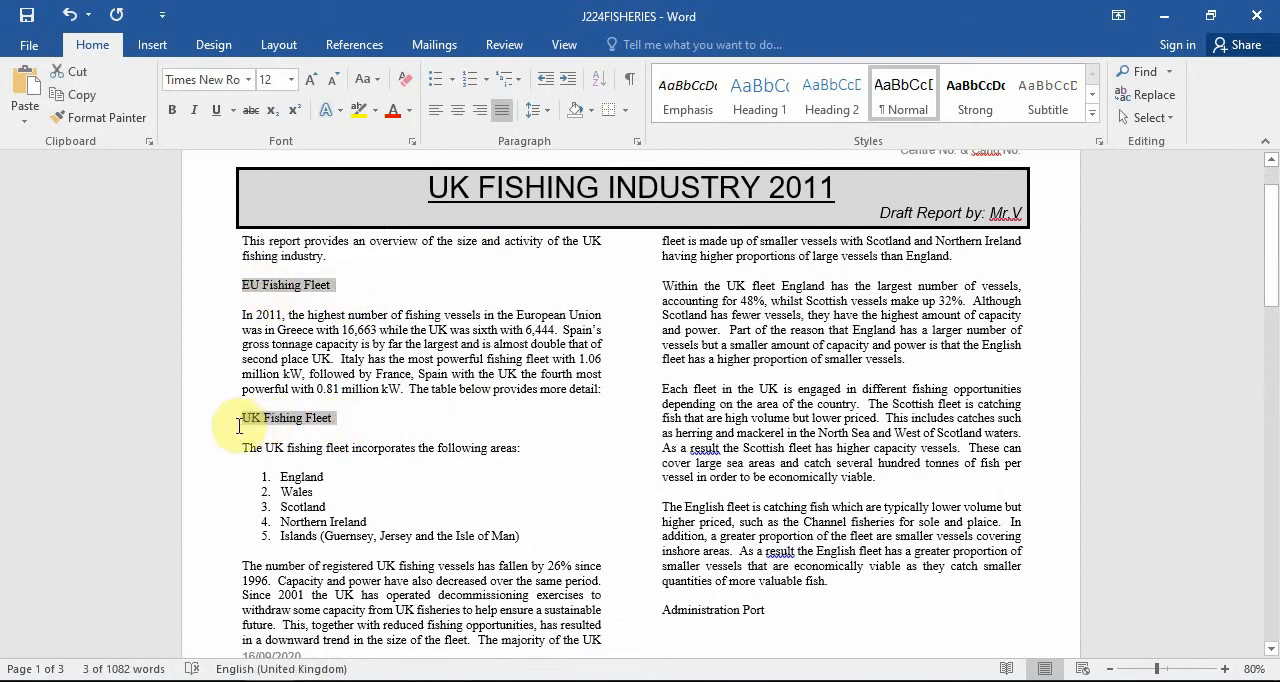
pyautogui.scroll(-6, 884, 414)
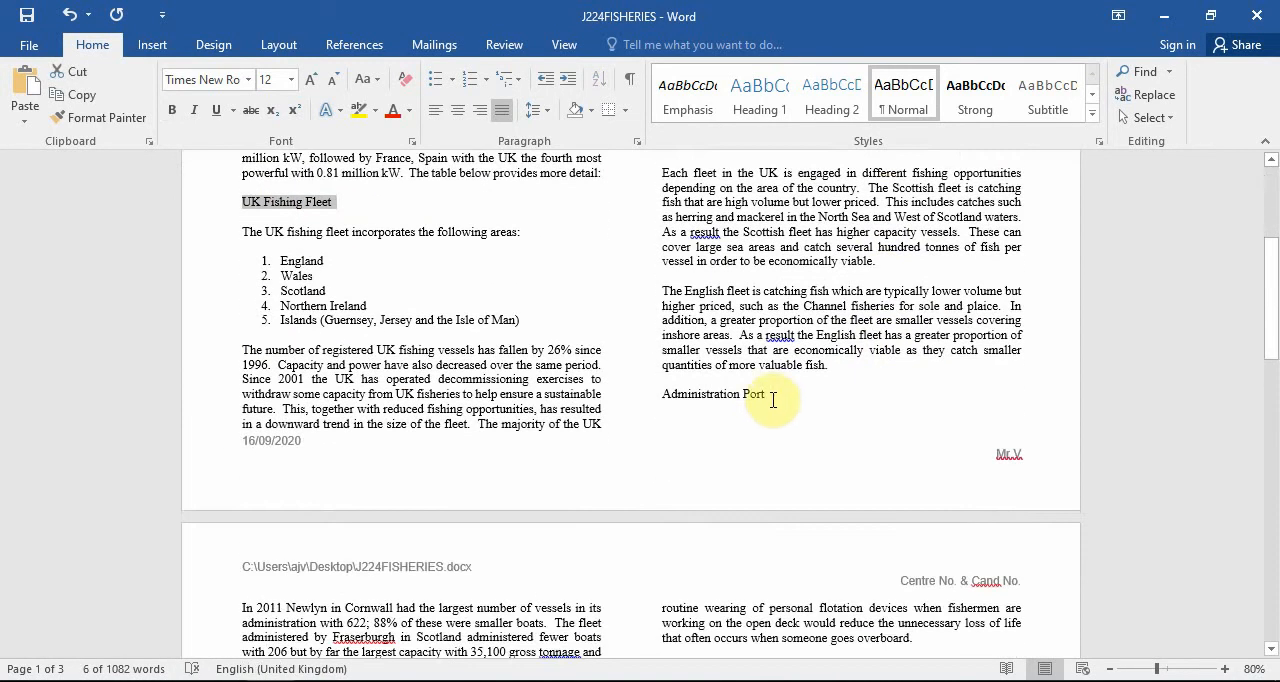
pyautogui.keyDown('ctrl'); pyautogui.moveTo(768, 396); pyautogui.dragTo(682, 402); pyautogui.keyUp('ctrl')
pyautogui.scroll(-4, 848, 428)
pyautogui.scroll(11, 848, 428)
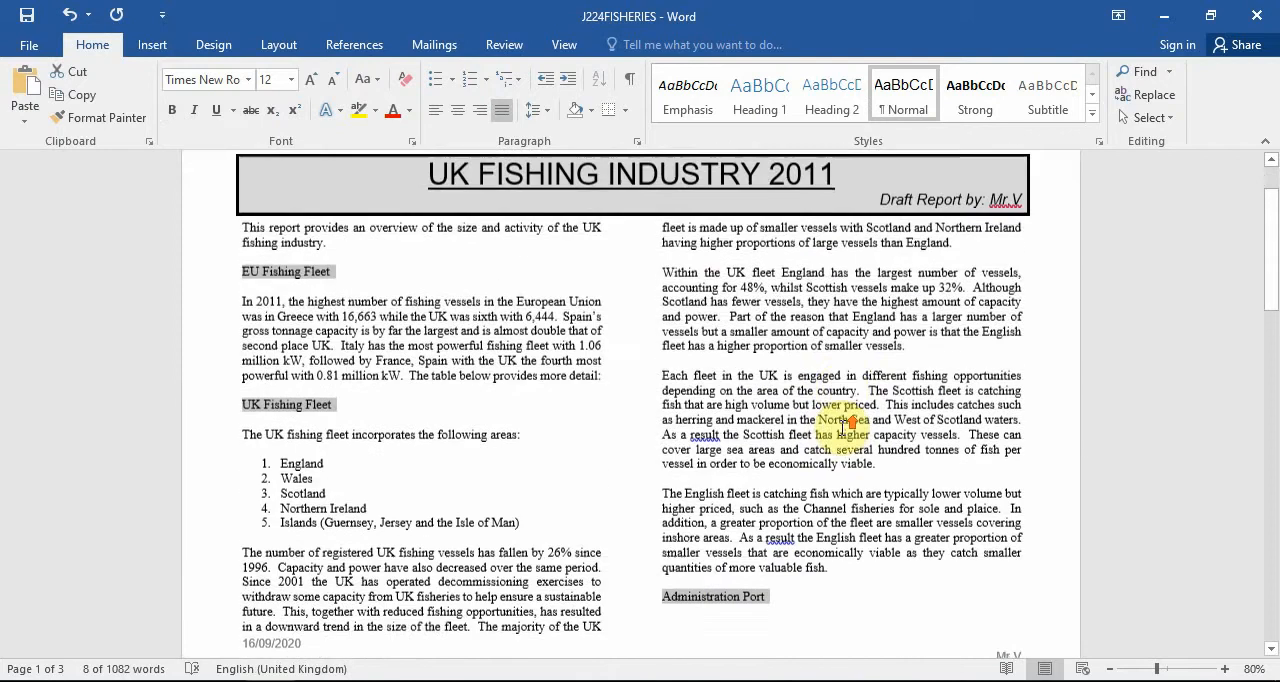
pyautogui.scroll(-18, 848, 428)
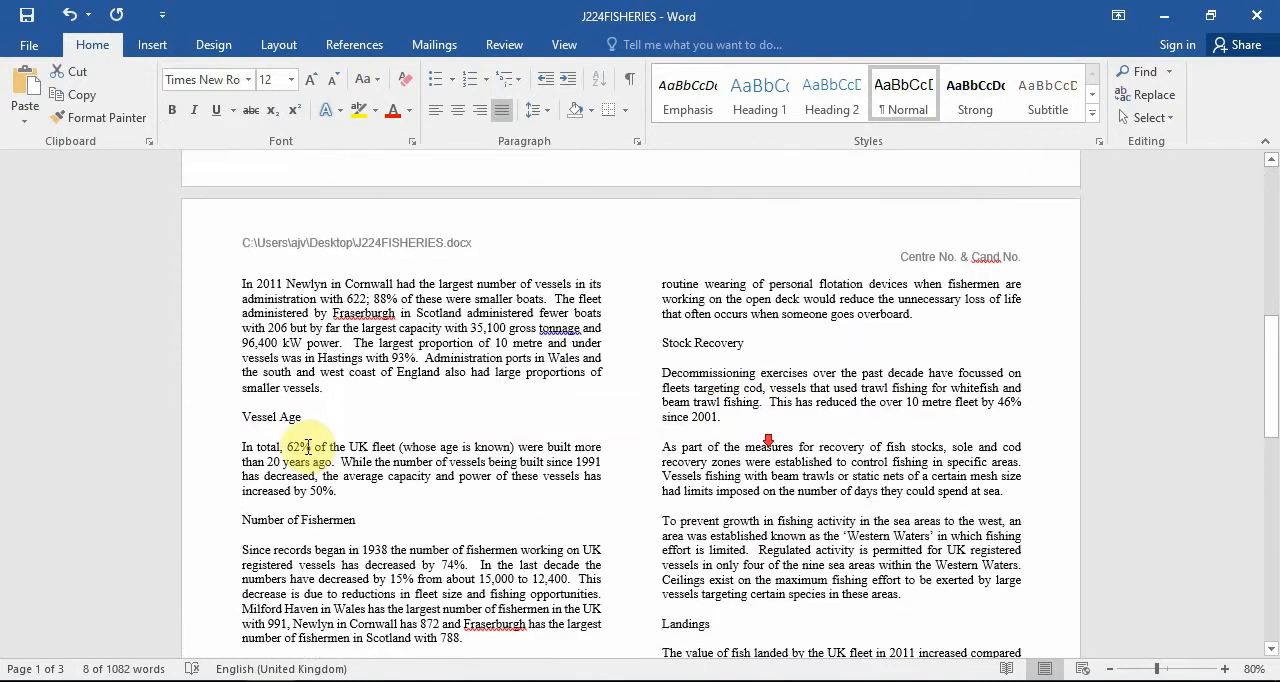
pyautogui.moveTo(305, 420); pyautogui.dragTo(242, 418)
pyautogui.moveTo(748, 343); pyautogui.dragTo(675, 350)
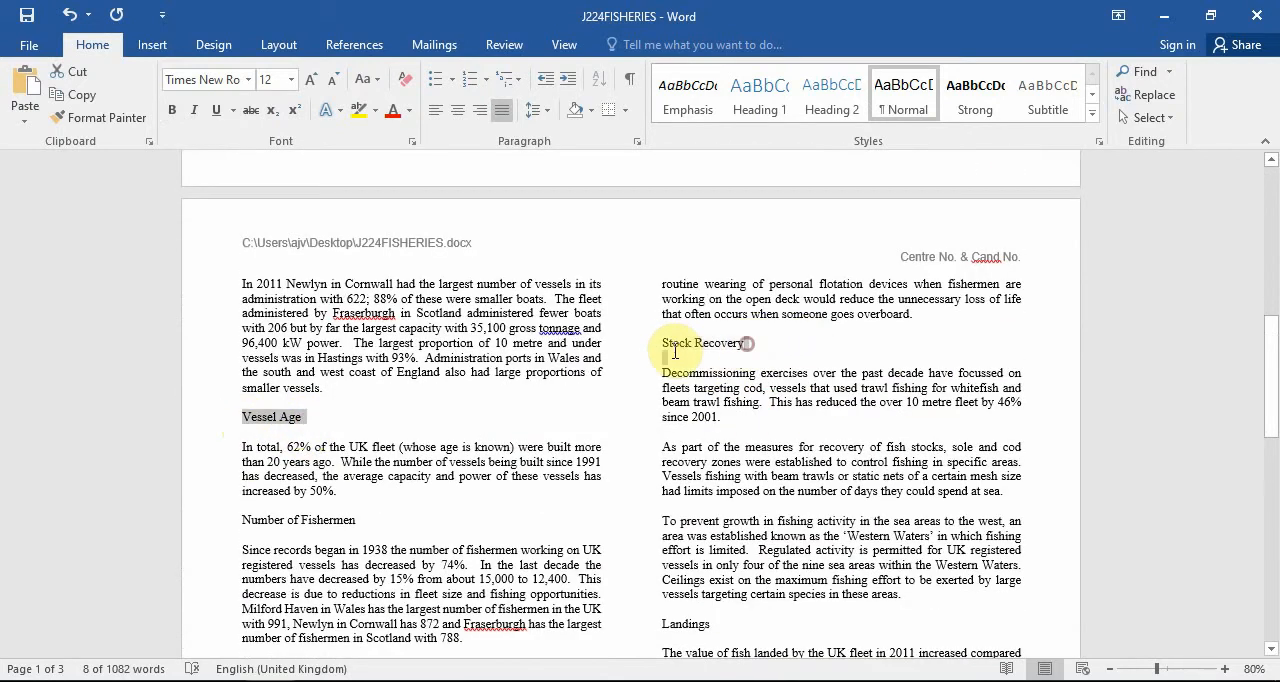
pyautogui.scroll(-3, 400, 400)
pyautogui.moveTo(358, 378); pyautogui.dragTo(256, 384)
pyautogui.moveTo(712, 479); pyautogui.dragTo(684, 480)
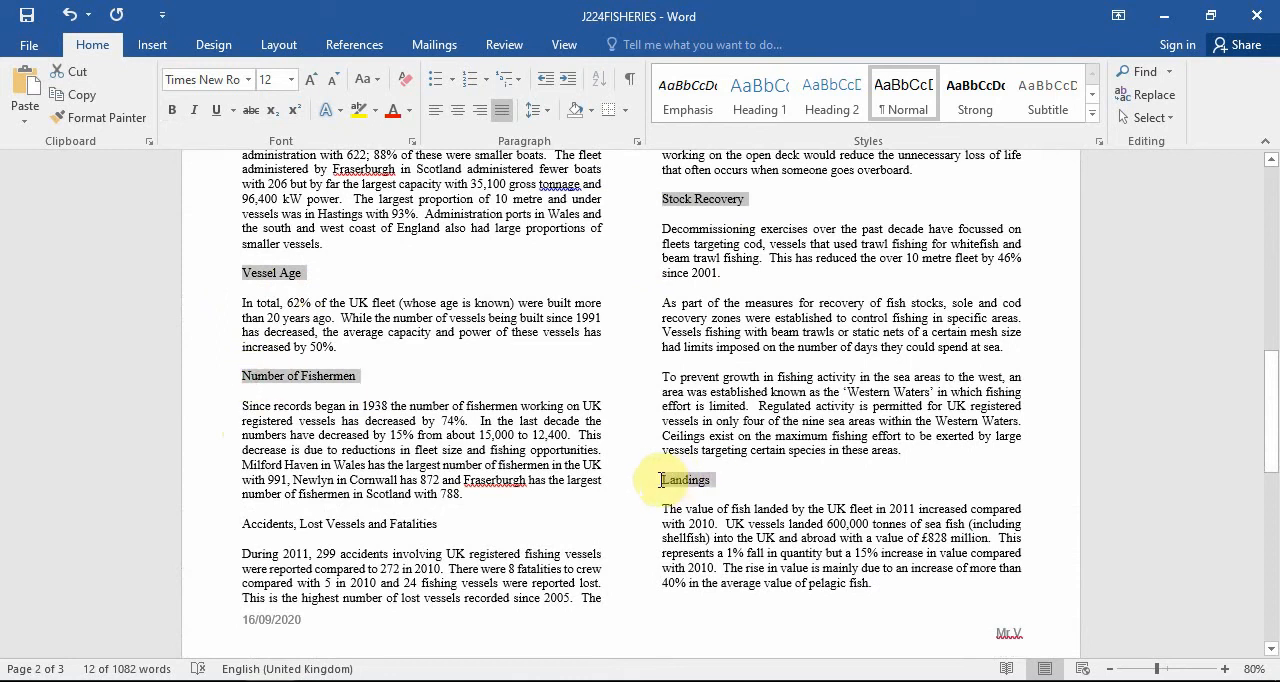
pyautogui.moveTo(438, 523); pyautogui.dragTo(258, 530)
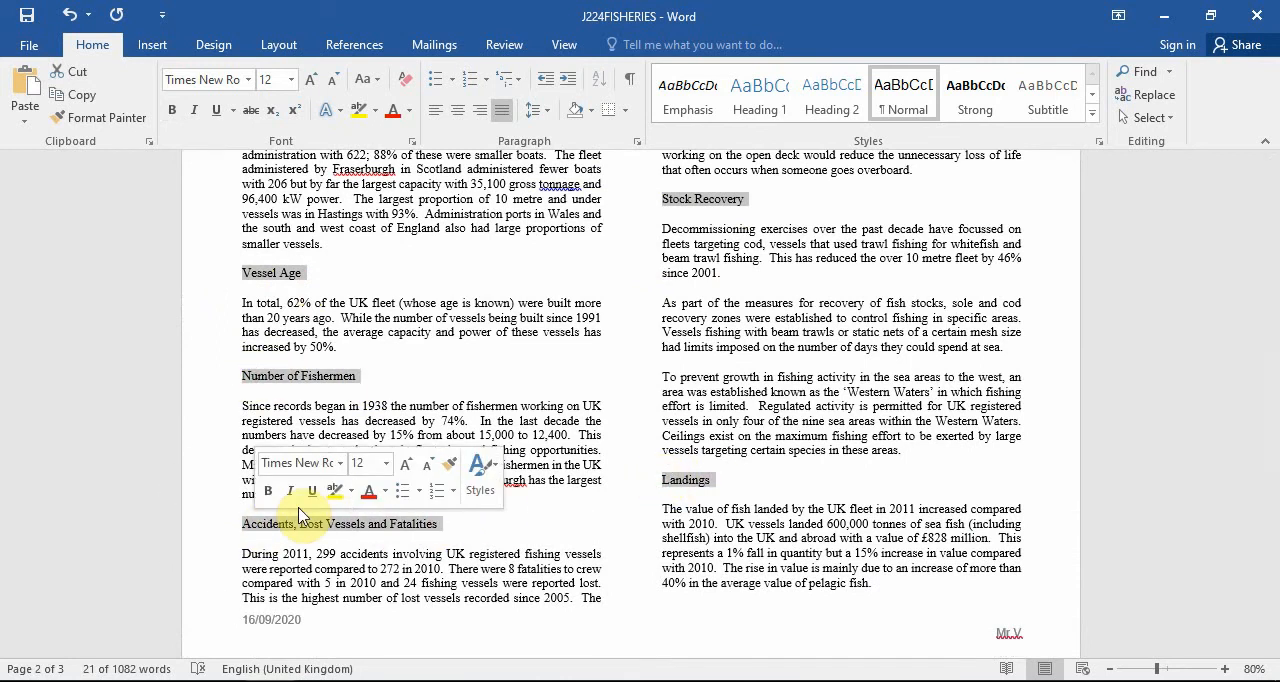
pyautogui.click(462, 112)
pyautogui.scroll(5, 740, 377)
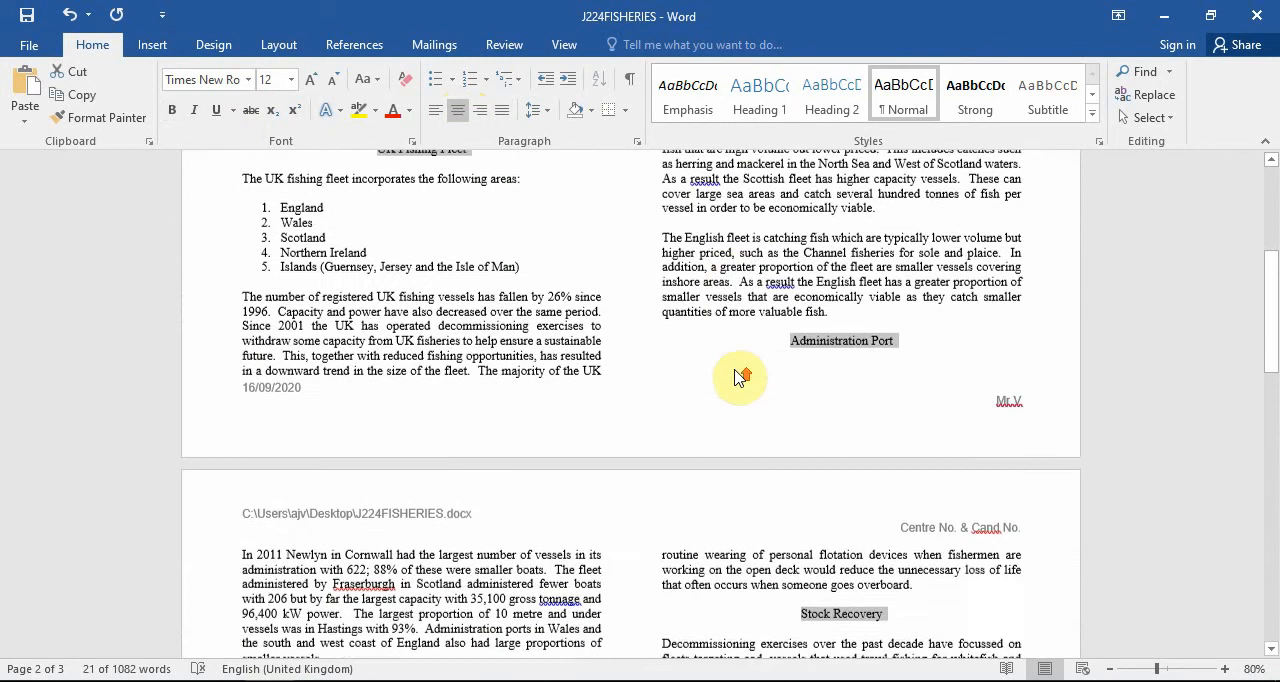
pyautogui.scroll(2, 740, 377)
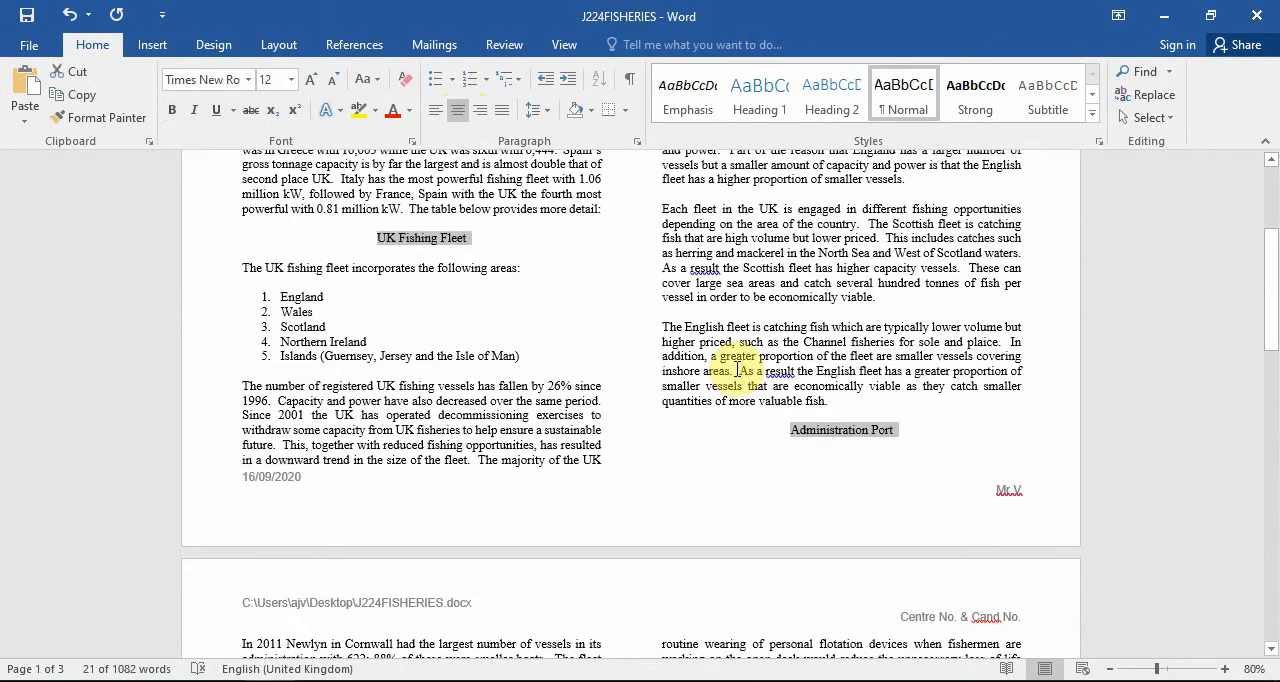
# Make the eight selected subheadings bold and underlined in Arial at 14 pt.
pyautogui.click(175, 112)
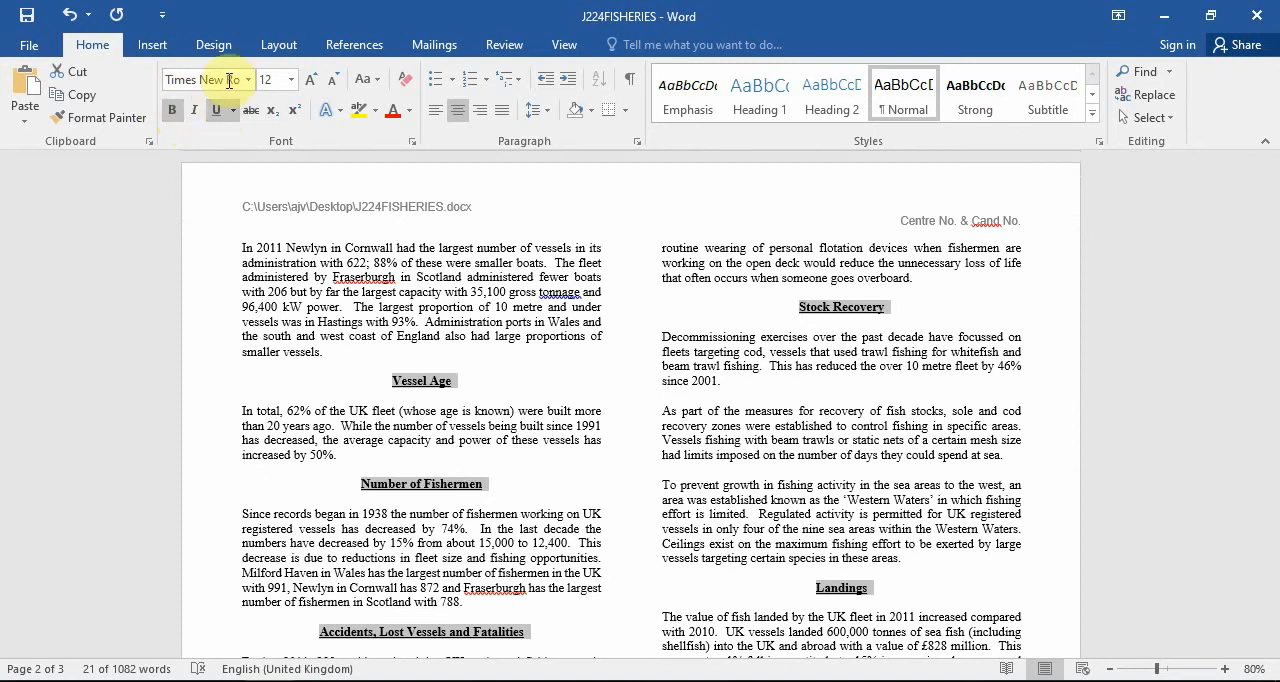
pyautogui.click(245, 80)
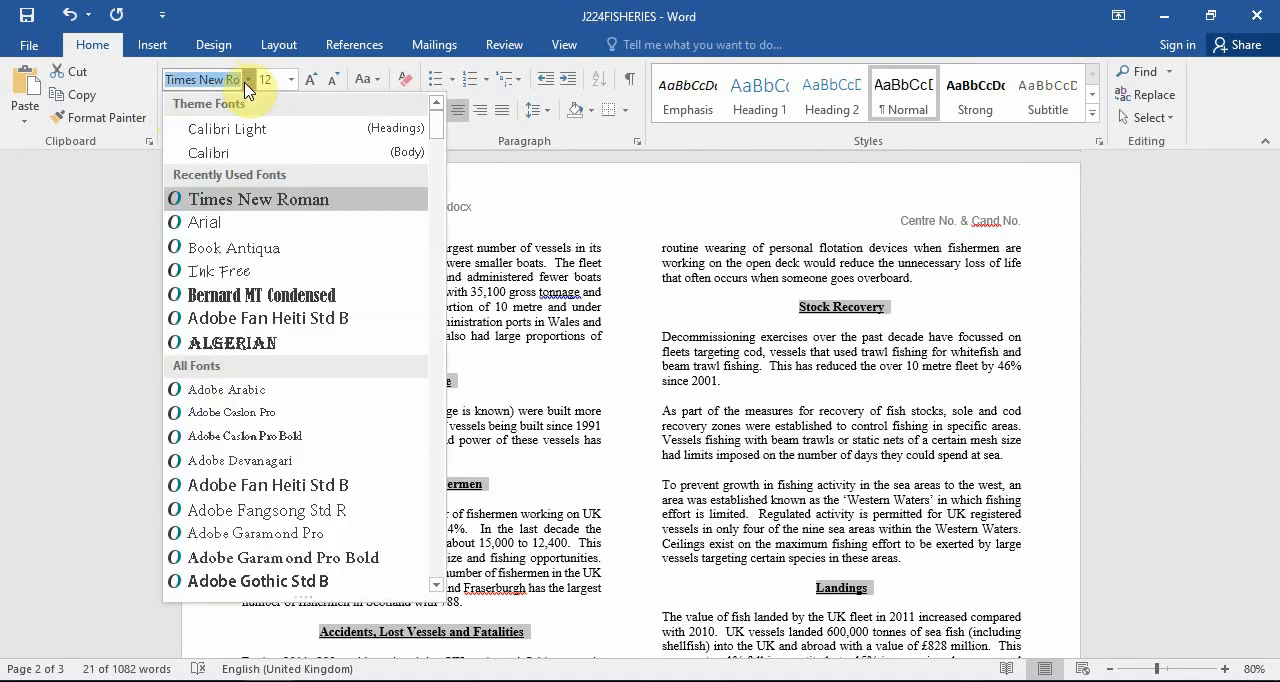
pyautogui.click(263, 222)
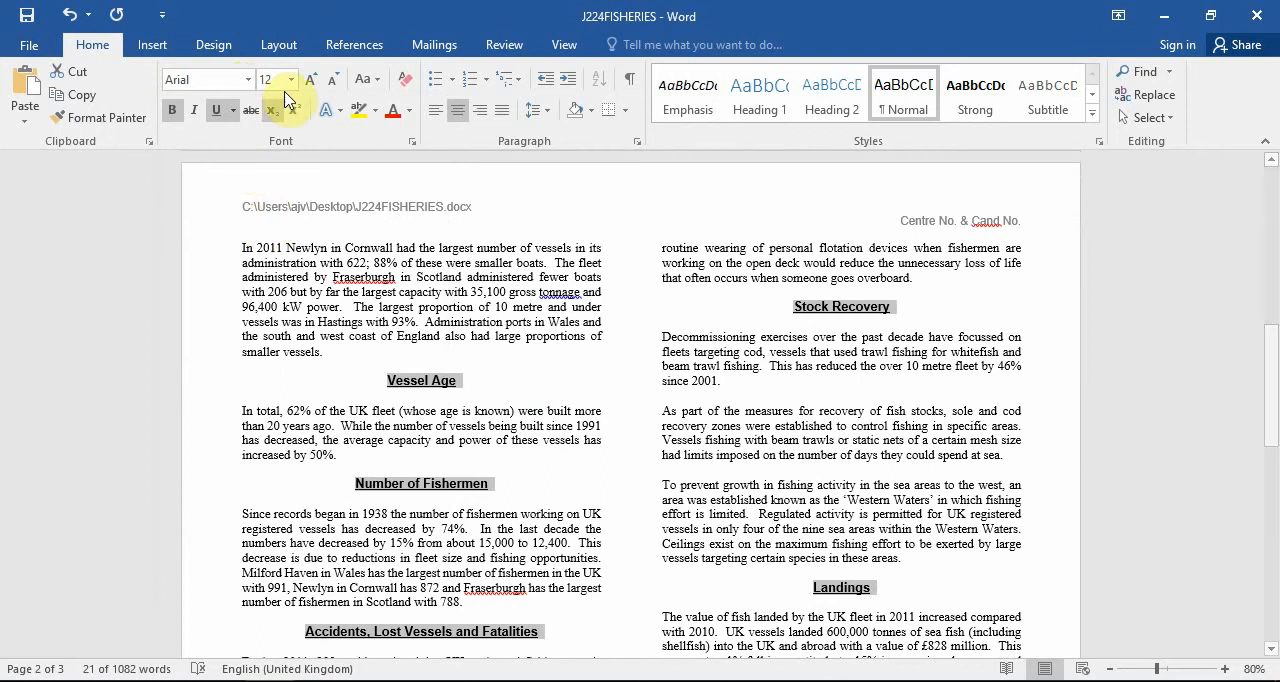
pyautogui.click(291, 79)
pyautogui.click(273, 197)
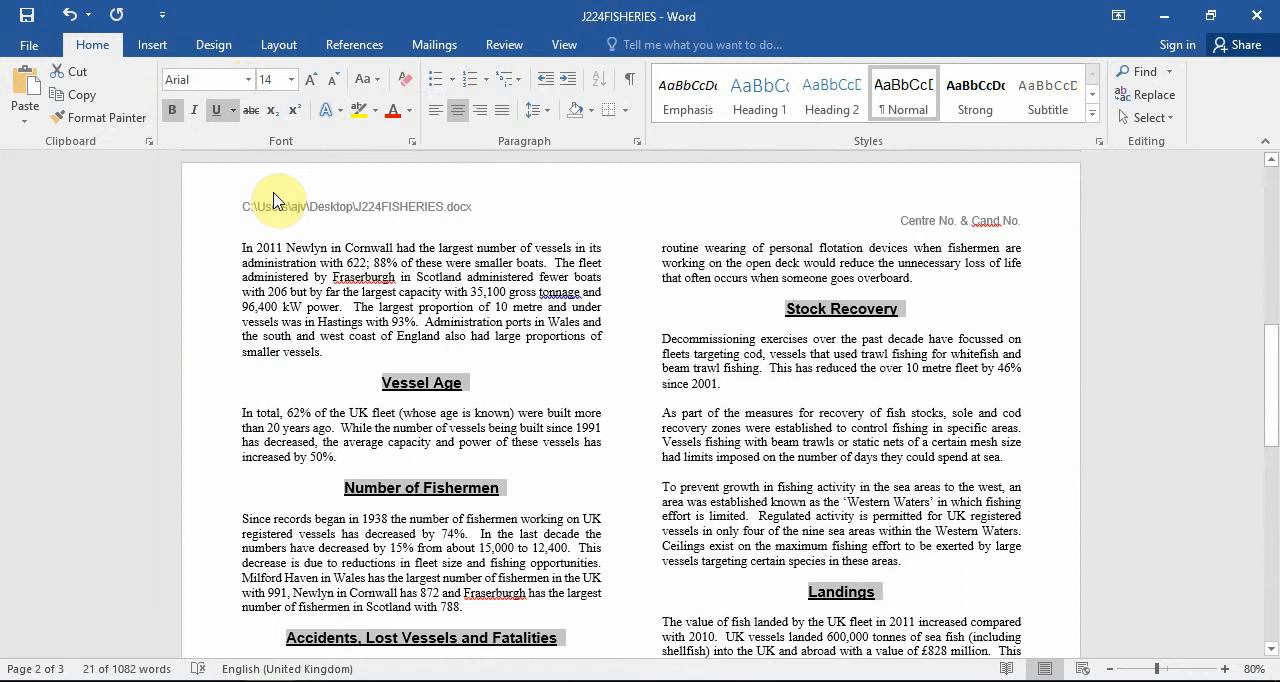
pyautogui.click(437, 362)
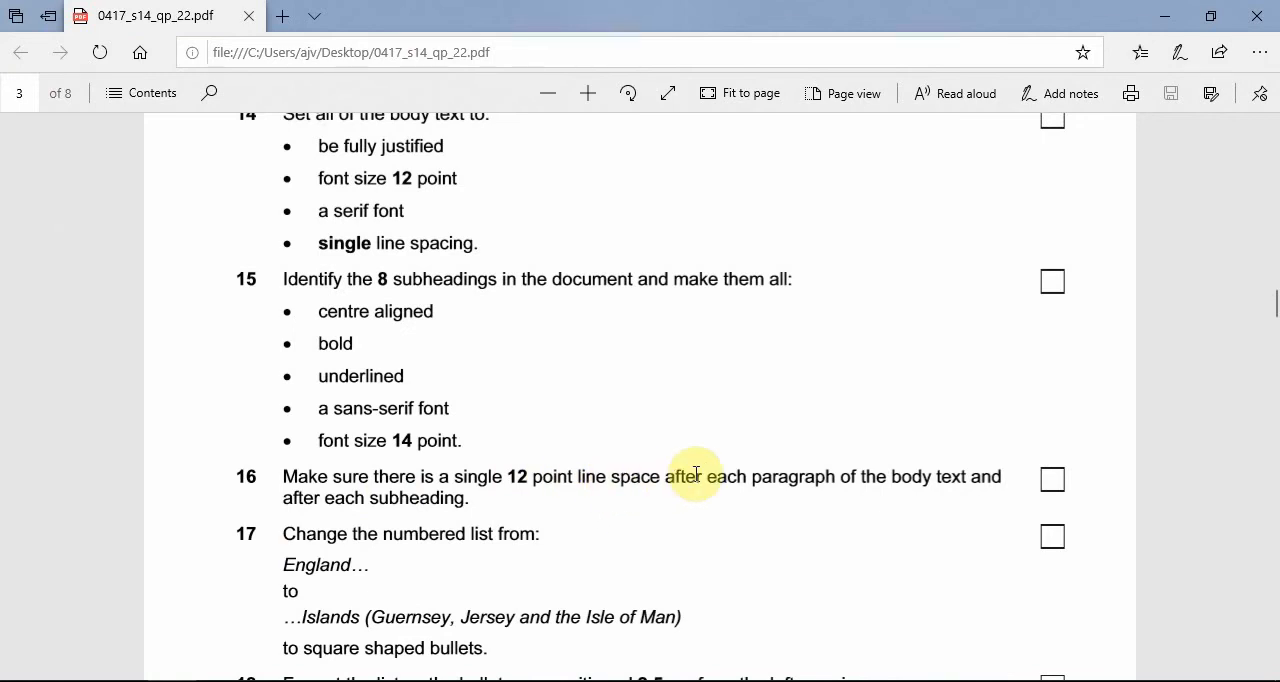
# Return to the report and examine the blank lines around its paragraphs and subheadings for the single 12-point spacing required by task 16.
pyautogui.click(1164, 16)
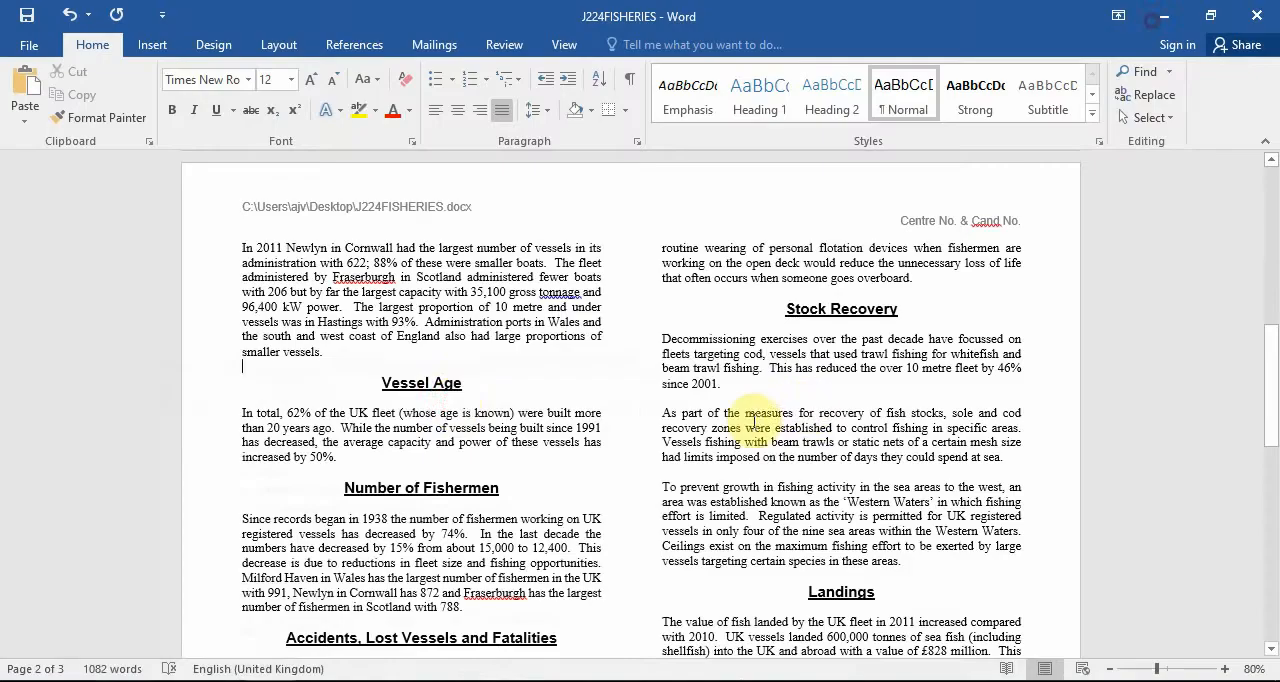
pyautogui.click(443, 474)
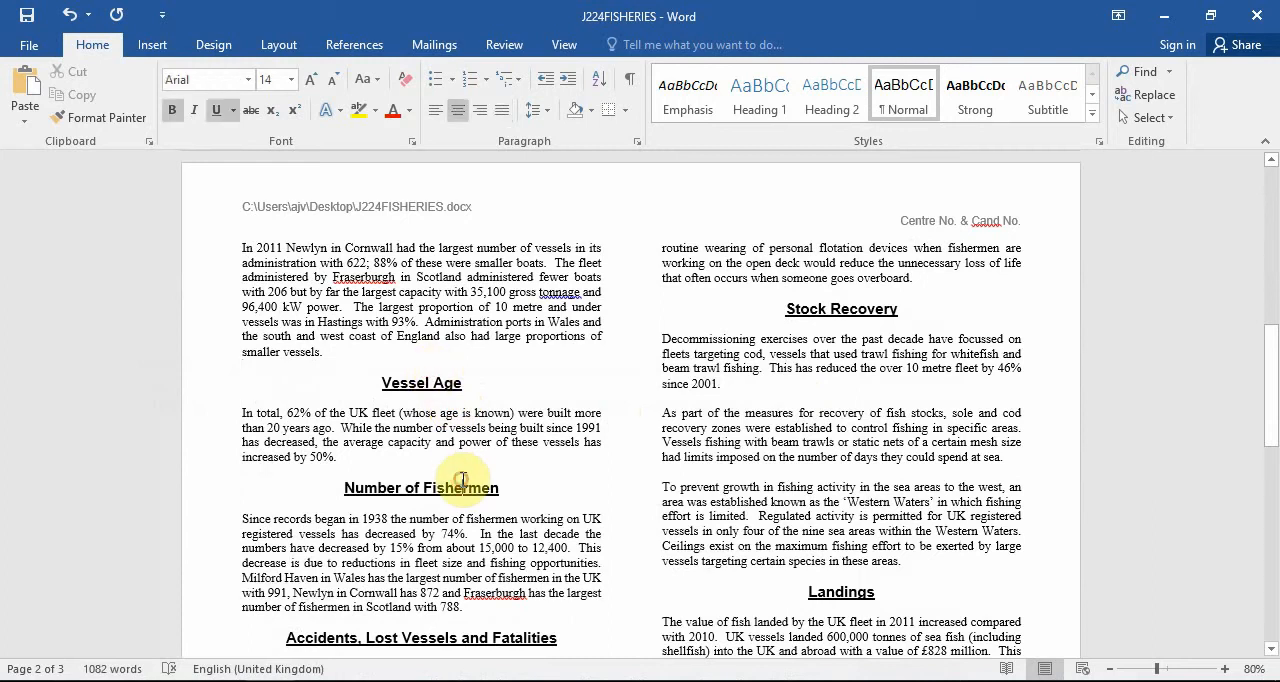
pyautogui.click(866, 321)
pyautogui.scroll(-3, 880, 350)
pyautogui.click(838, 430)
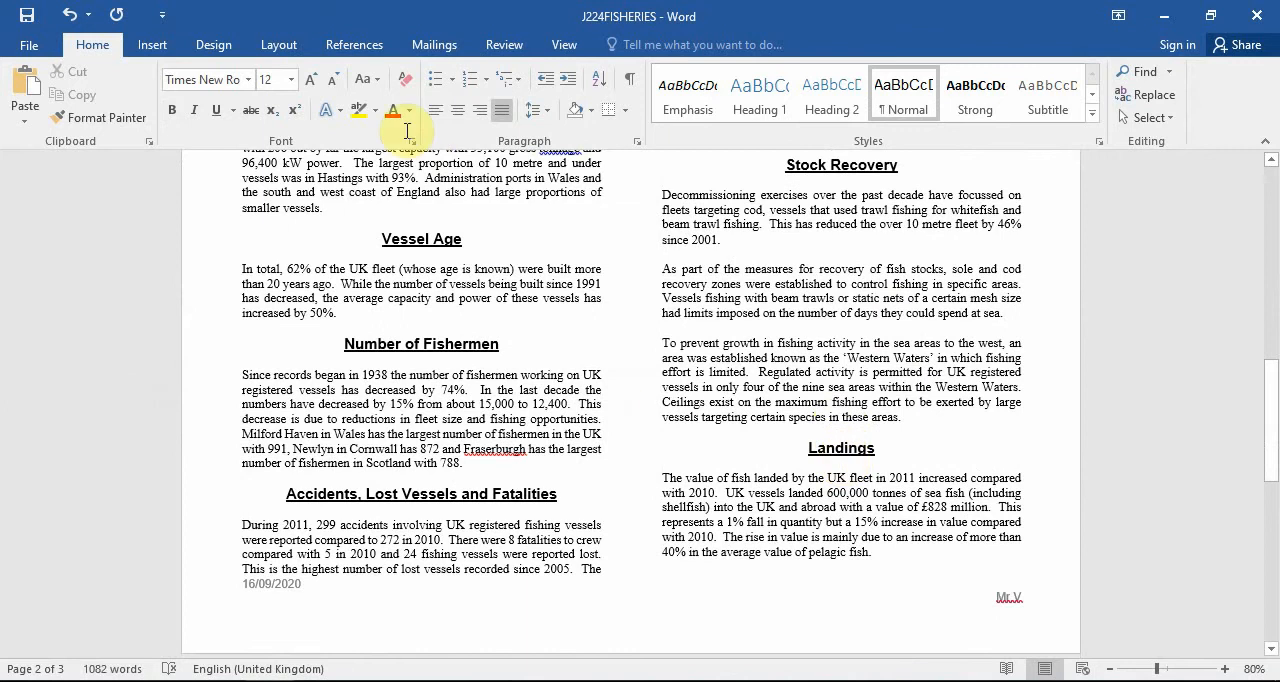
# Check the paragraph and subheading spacing across the report's pages, and read task 17 in the question paper.
pyautogui.click(441, 512)
pyautogui.scroll(-11, 634, 466)
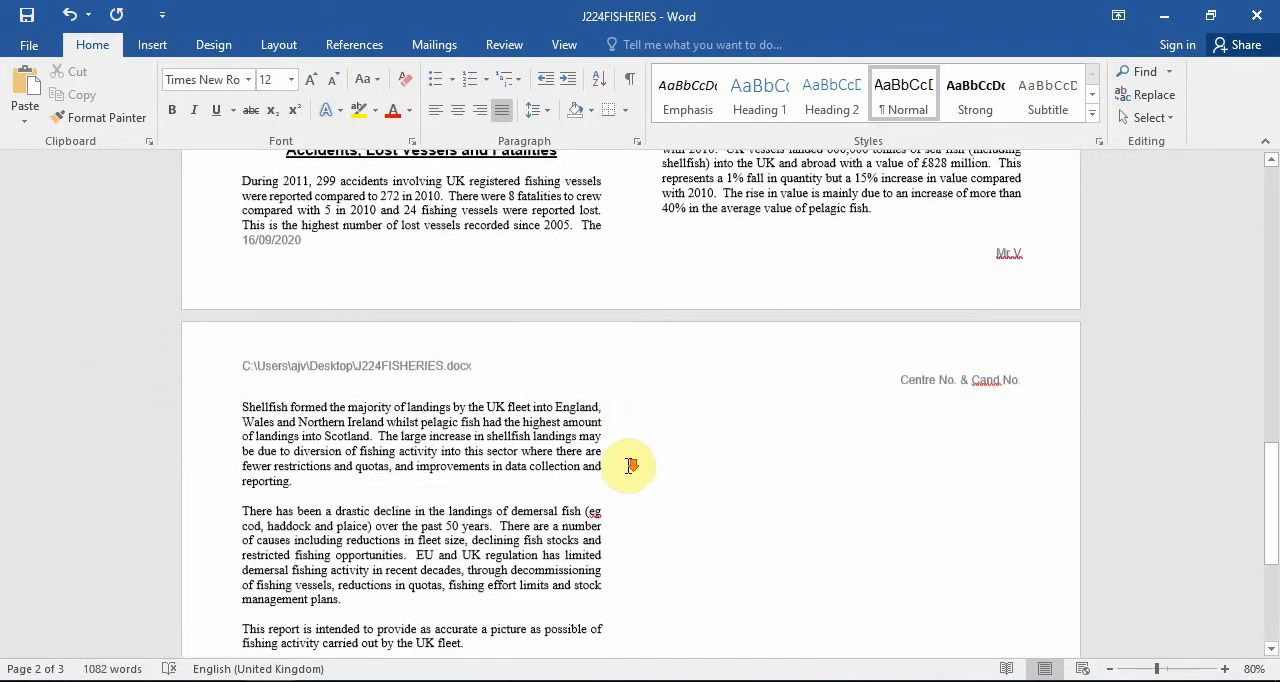
pyautogui.scroll(14, 634, 466)
pyautogui.scroll(12, 629, 463)
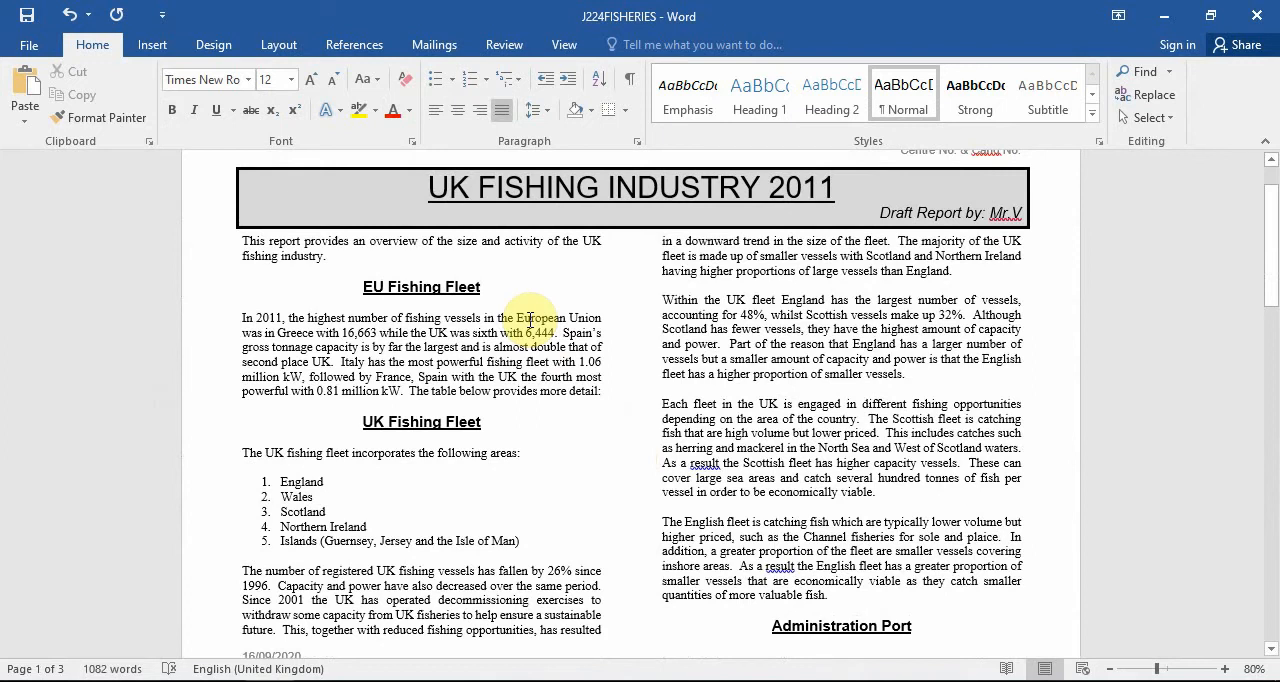
pyautogui.click(252, 681)
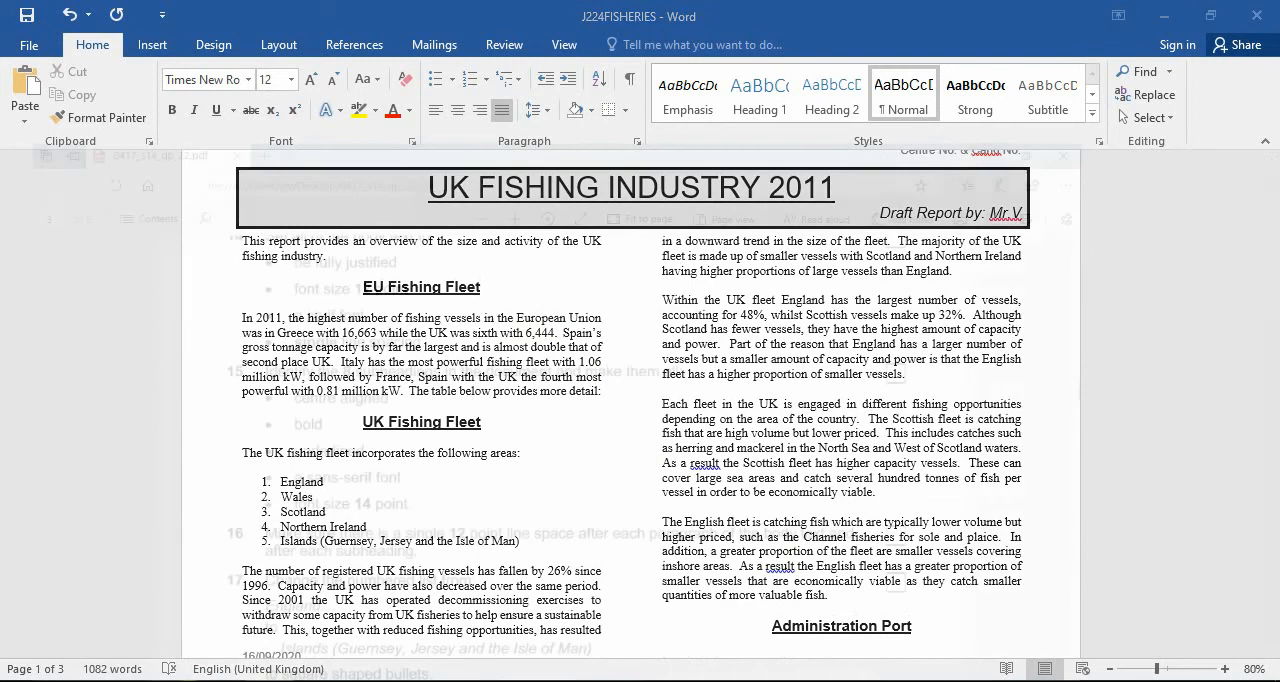
pyautogui.scroll(-3, 523, 449)
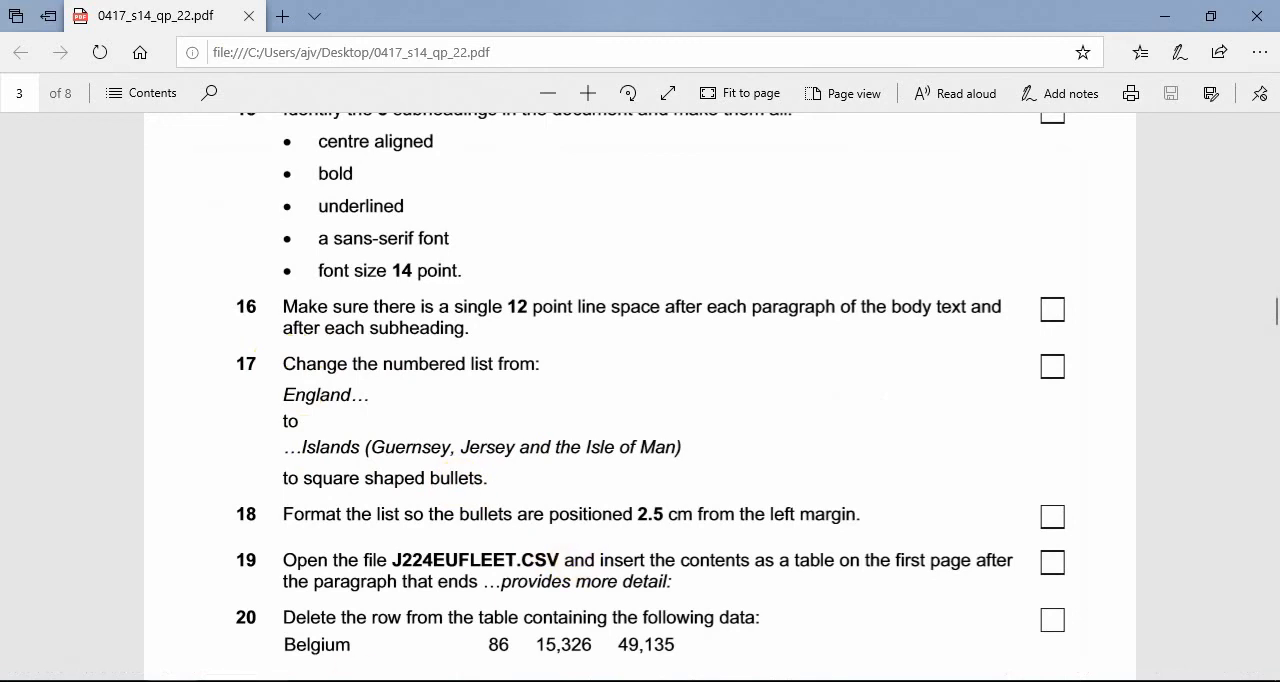
# Change the report's numbered list from England to Islands (Guernsey, Jersey and the Isle of Man) to square bullets.
pyautogui.hotkey('alt', 'Tab')
pyautogui.scroll(-2, 740, 455)
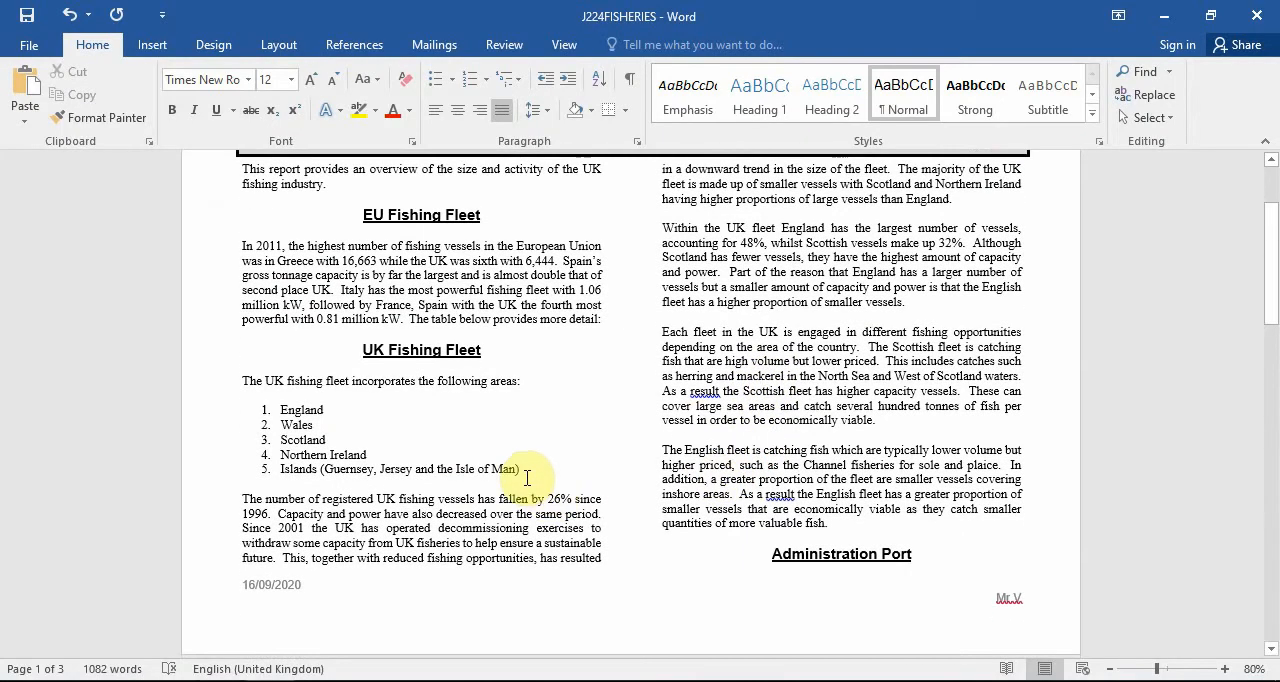
pyautogui.moveTo(527, 478); pyautogui.dragTo(267, 413)
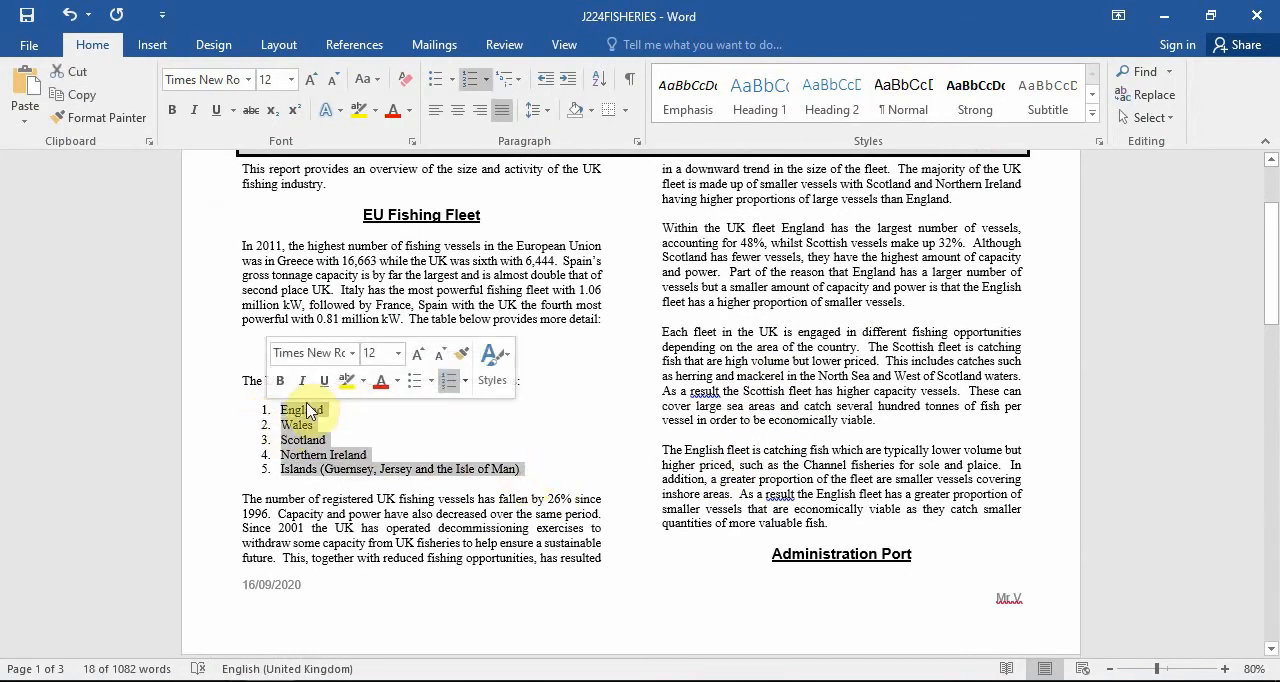
pyautogui.click(487, 82)
pyautogui.click(487, 82)
pyautogui.click(452, 82)
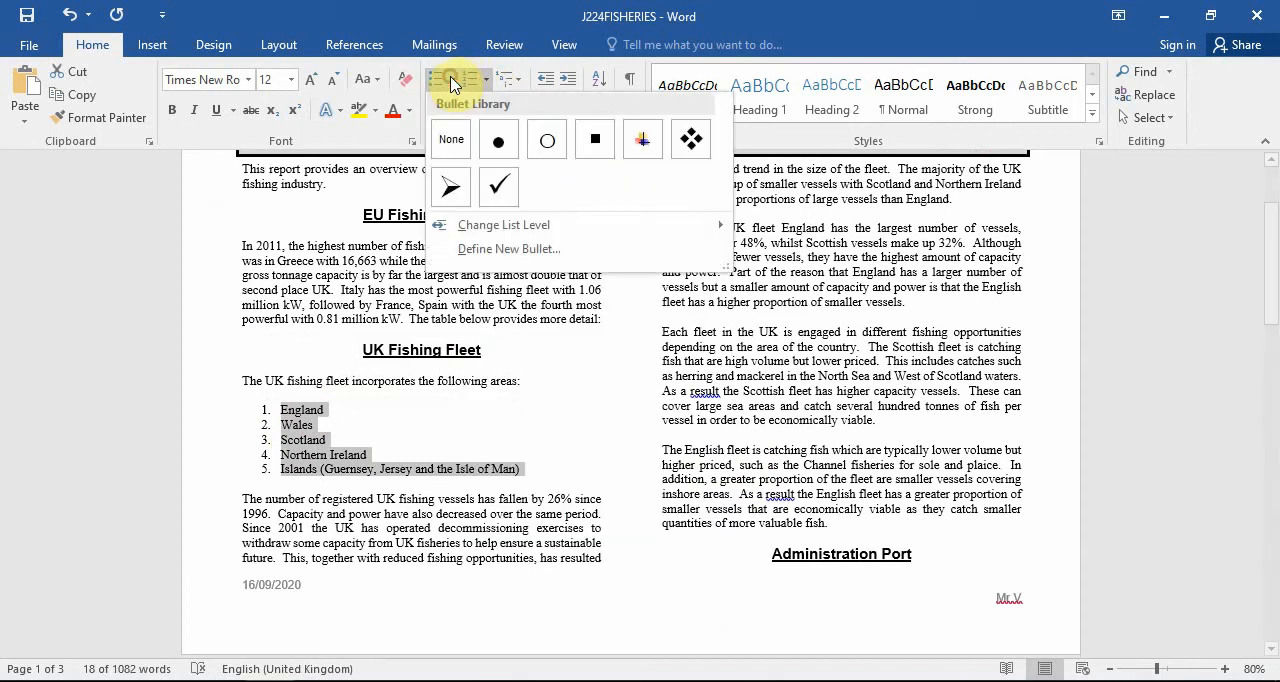
pyautogui.click(594, 140)
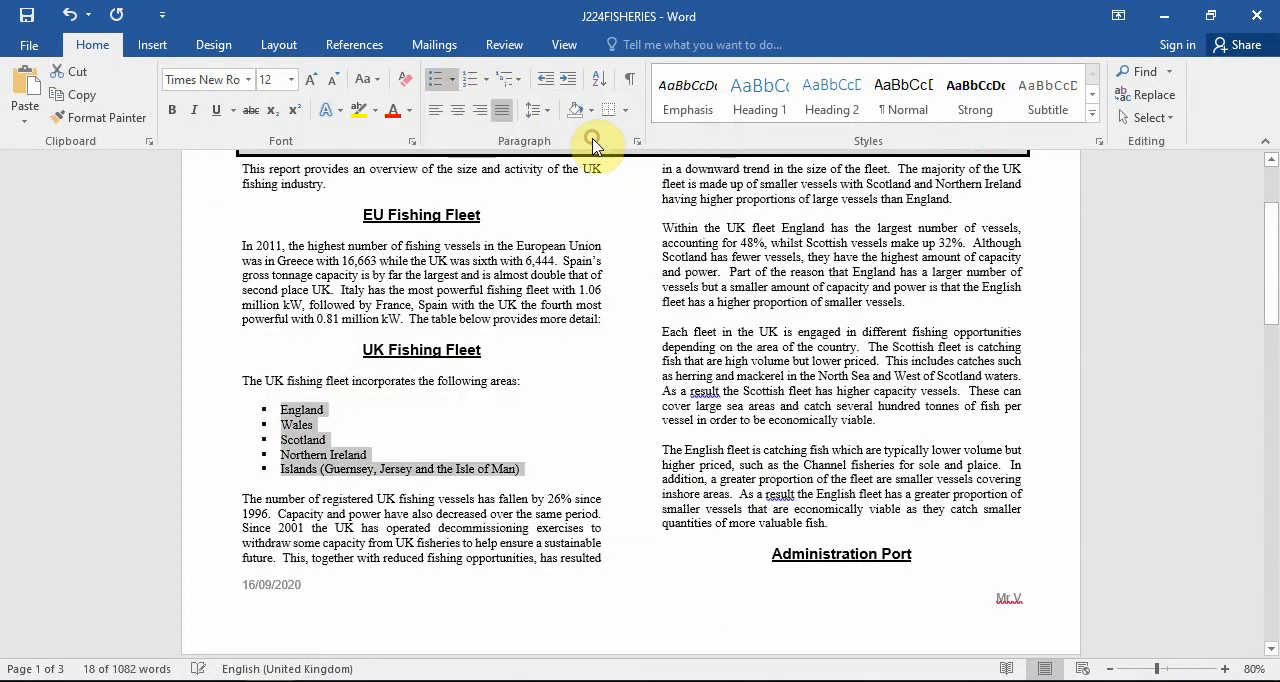
# Check task 18 in the question paper, and use Word's ruler to position the list's bullets 2.5 cm from the left margin.
pyautogui.hotkey('alt', 'Tab')
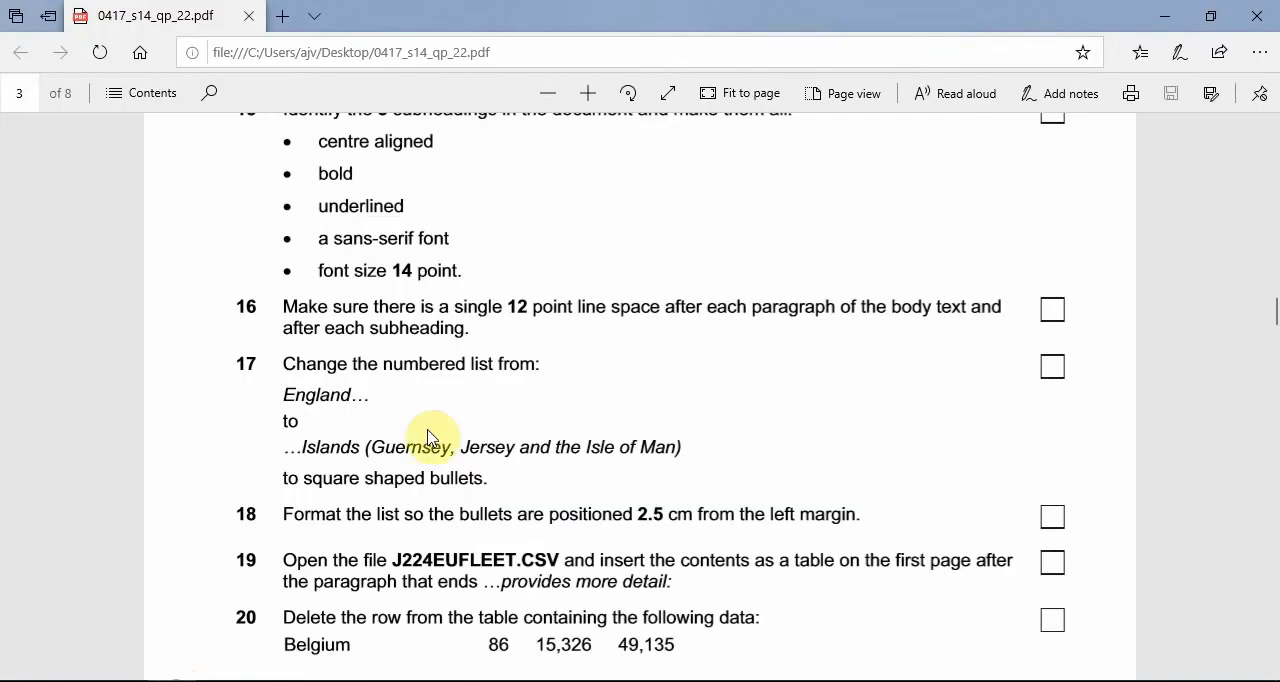
pyautogui.scroll(-1, 722, 465)
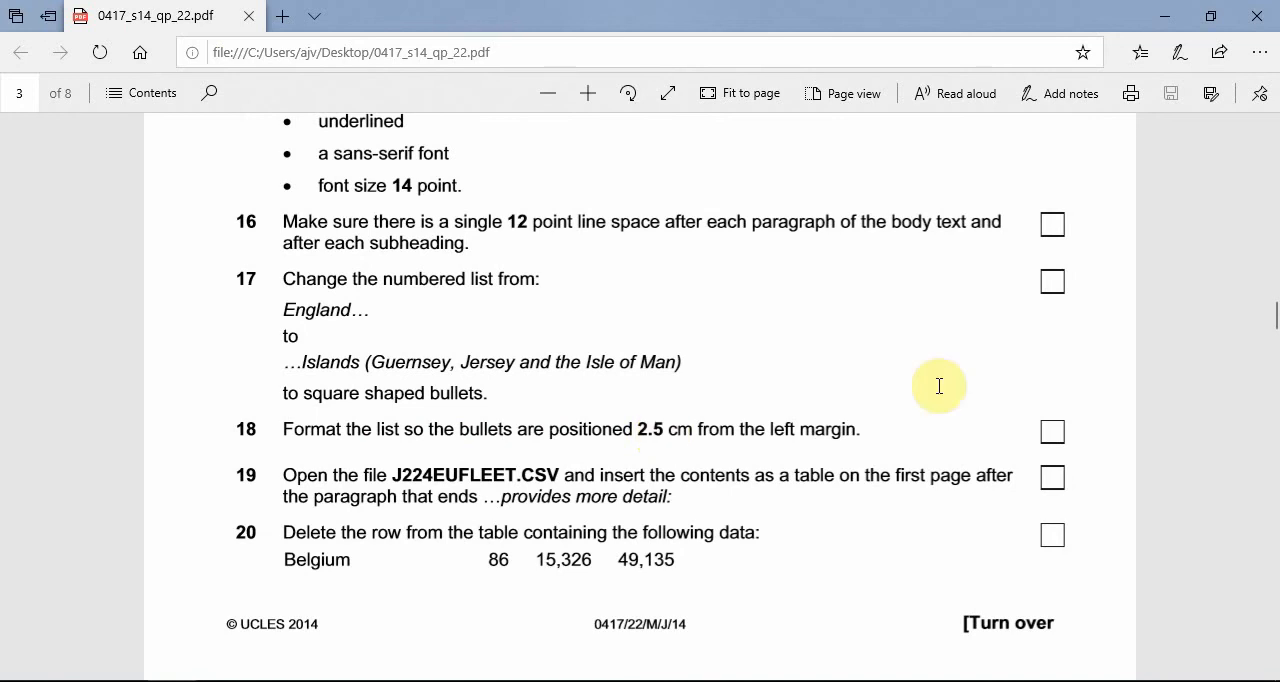
pyautogui.click(1164, 16)
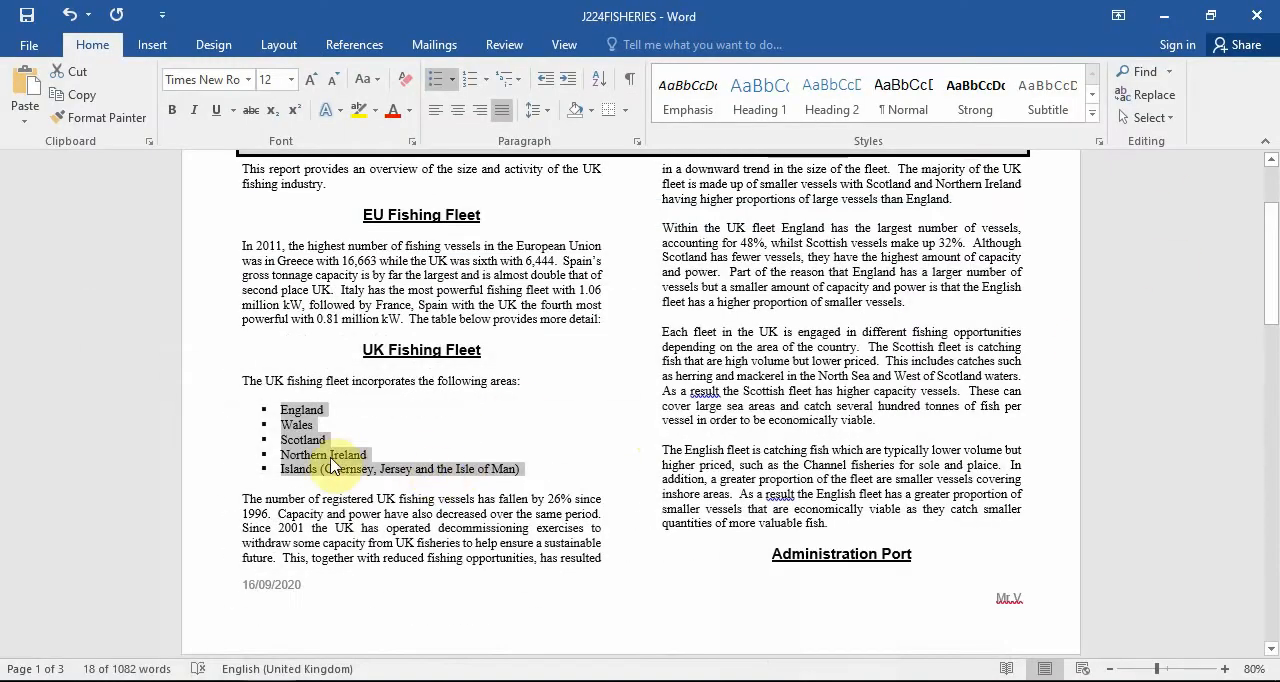
pyautogui.click(572, 50)
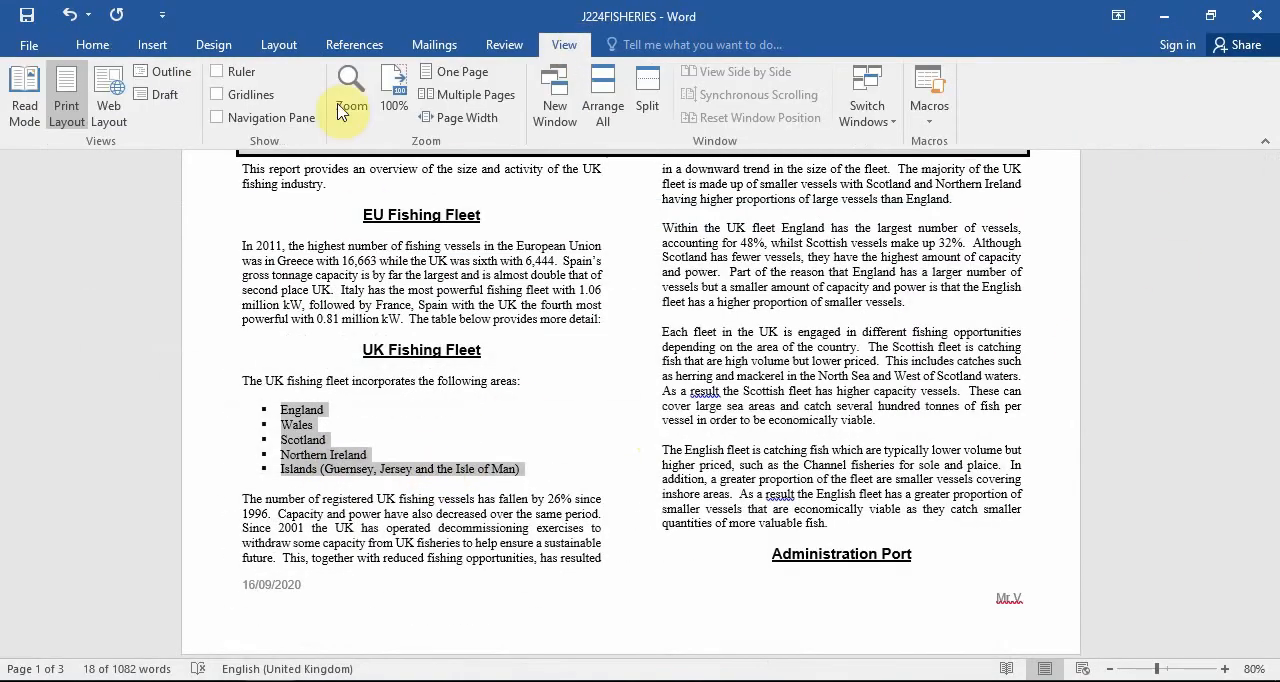
pyautogui.click(236, 80)
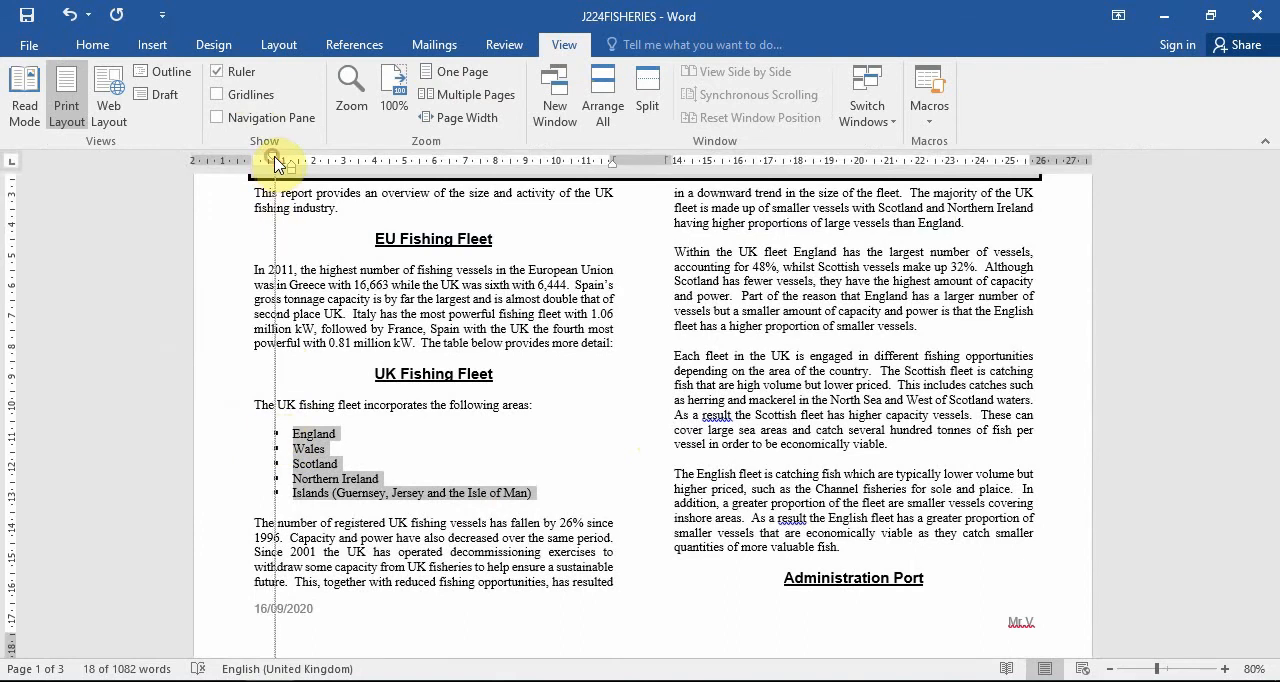
pyautogui.moveTo(276, 164); pyautogui.dragTo(330, 163)
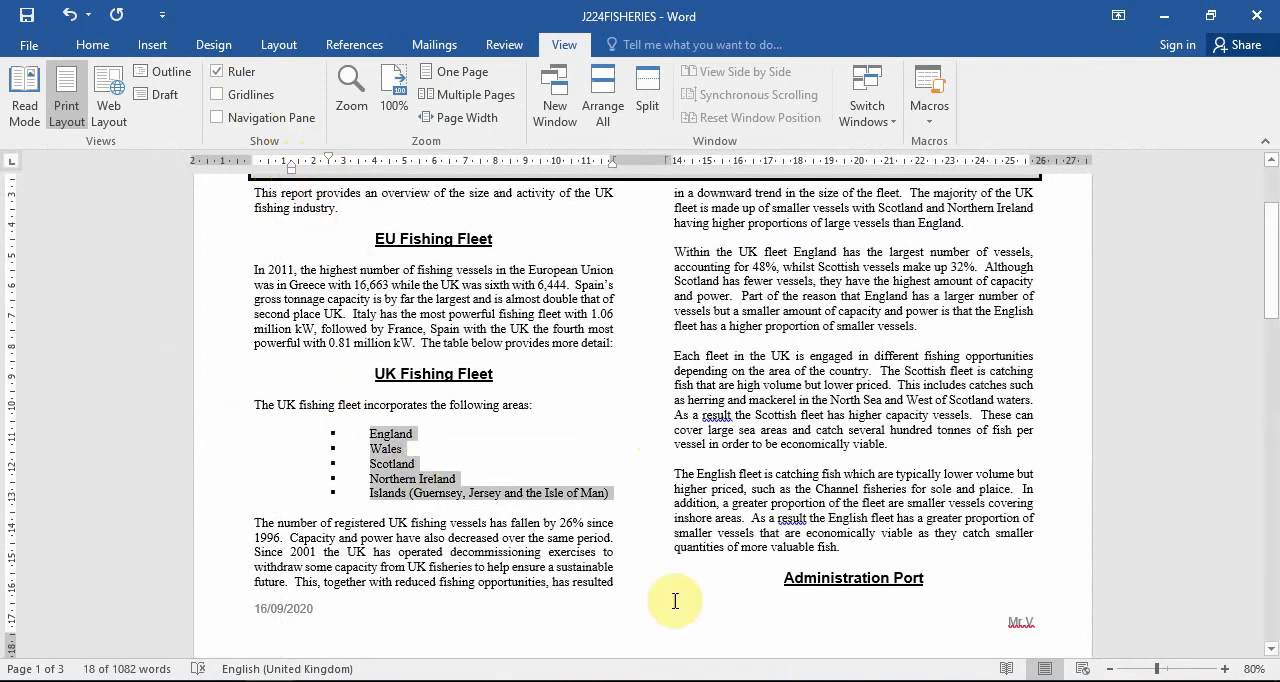
# Read task 19 in the question paper and open the J224EUFLEET file from the 0417_s14_sf_22 folder.
pyautogui.scroll(-3, 608, 486)
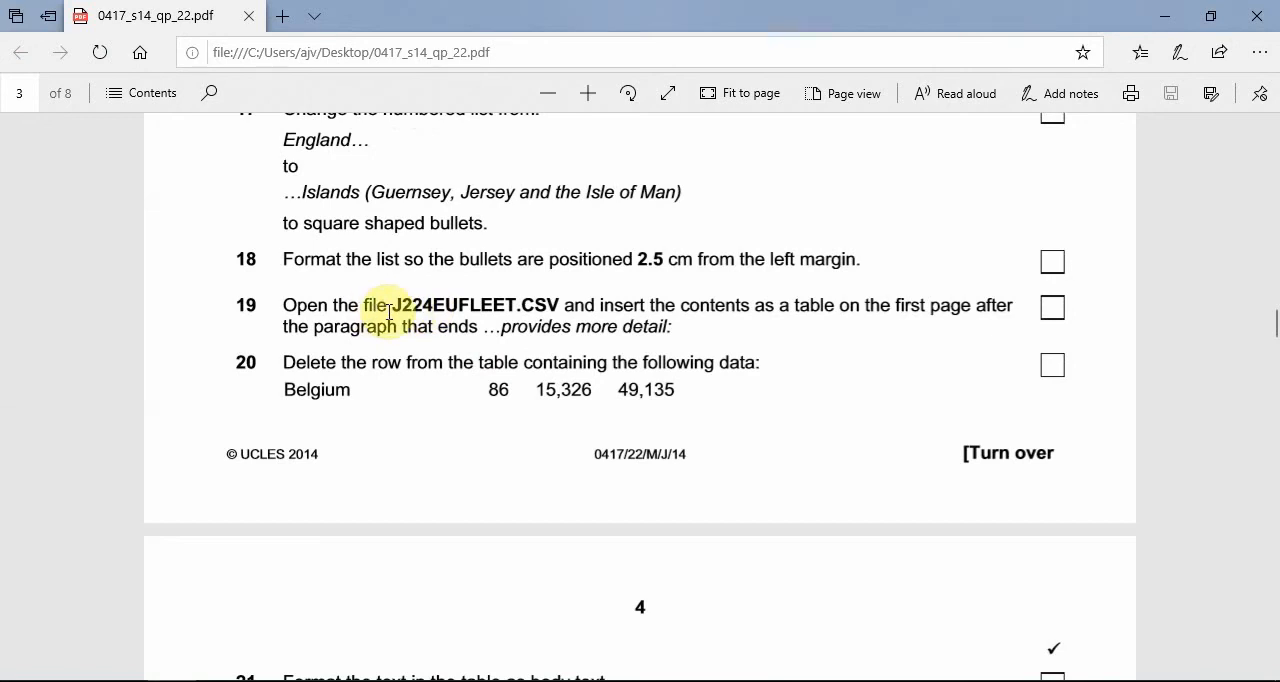
pyautogui.click(1165, 14)
pyautogui.click(1160, 20)
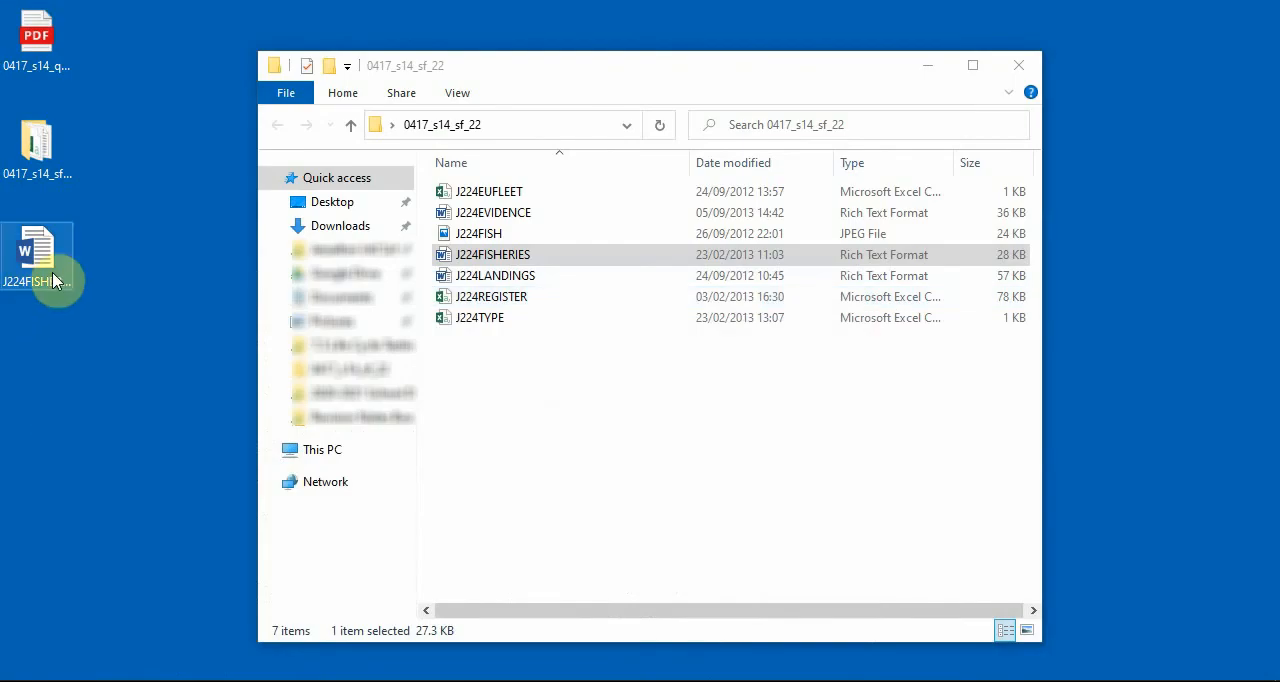
pyautogui.doubleClick(522, 194)
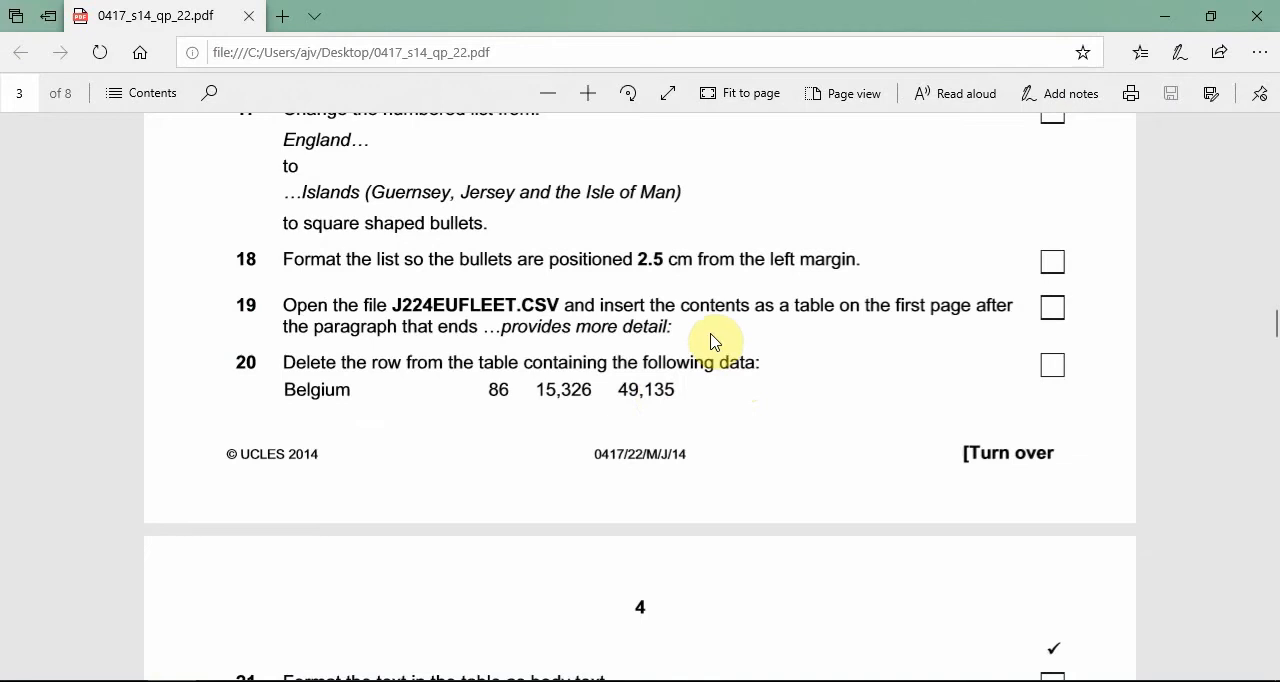
# Read task 20 in the question paper, and delete the Belgium row from the J224EUFLEET sheet in Excel.
pyautogui.scroll(-1, 714, 340)
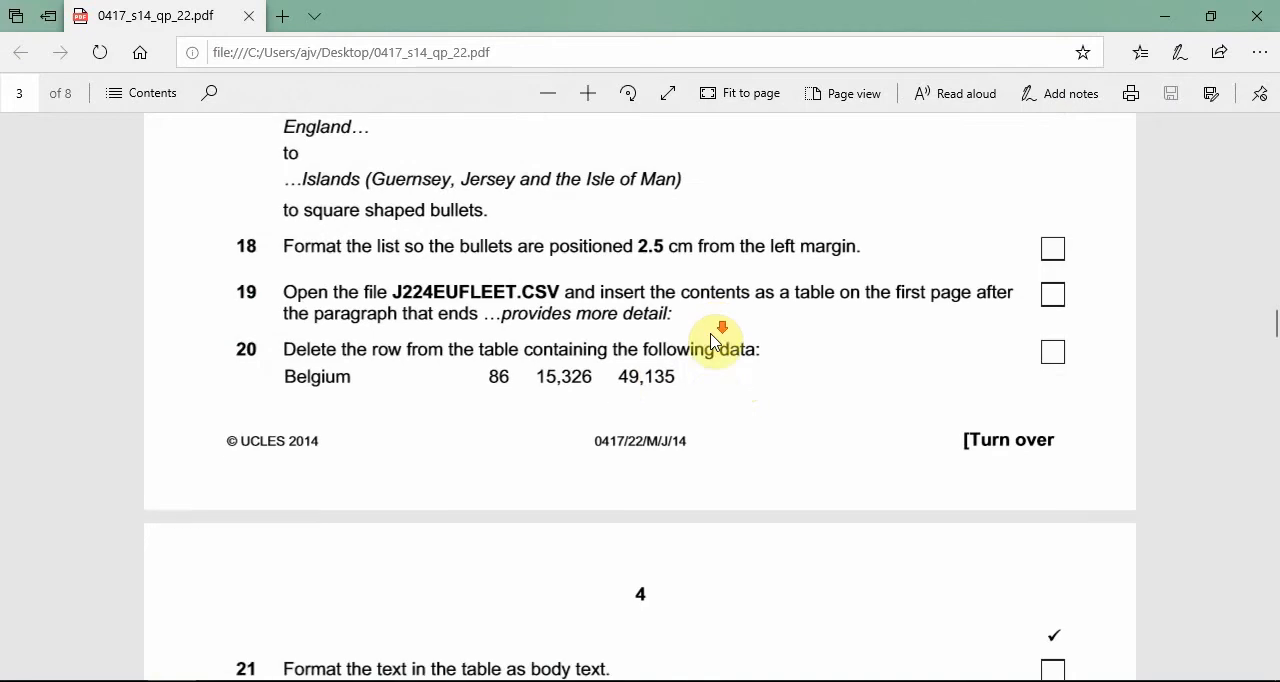
pyautogui.scroll(-2, 714, 340)
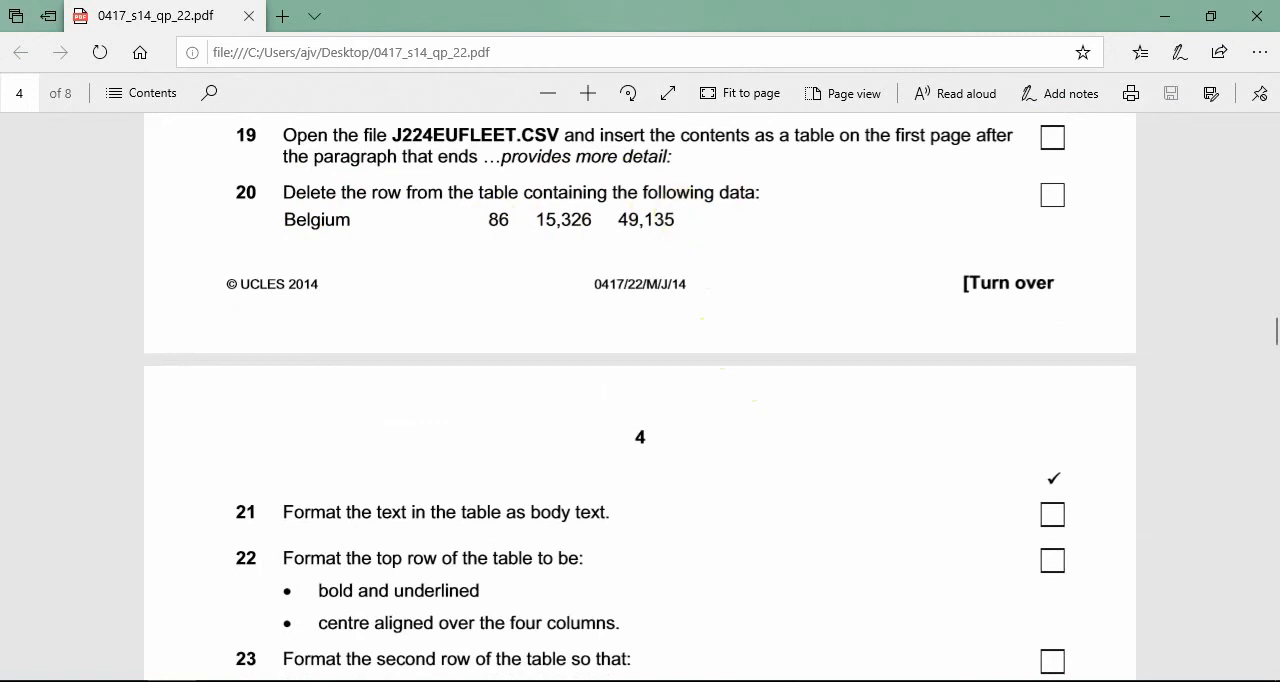
pyautogui.click(332, 680)
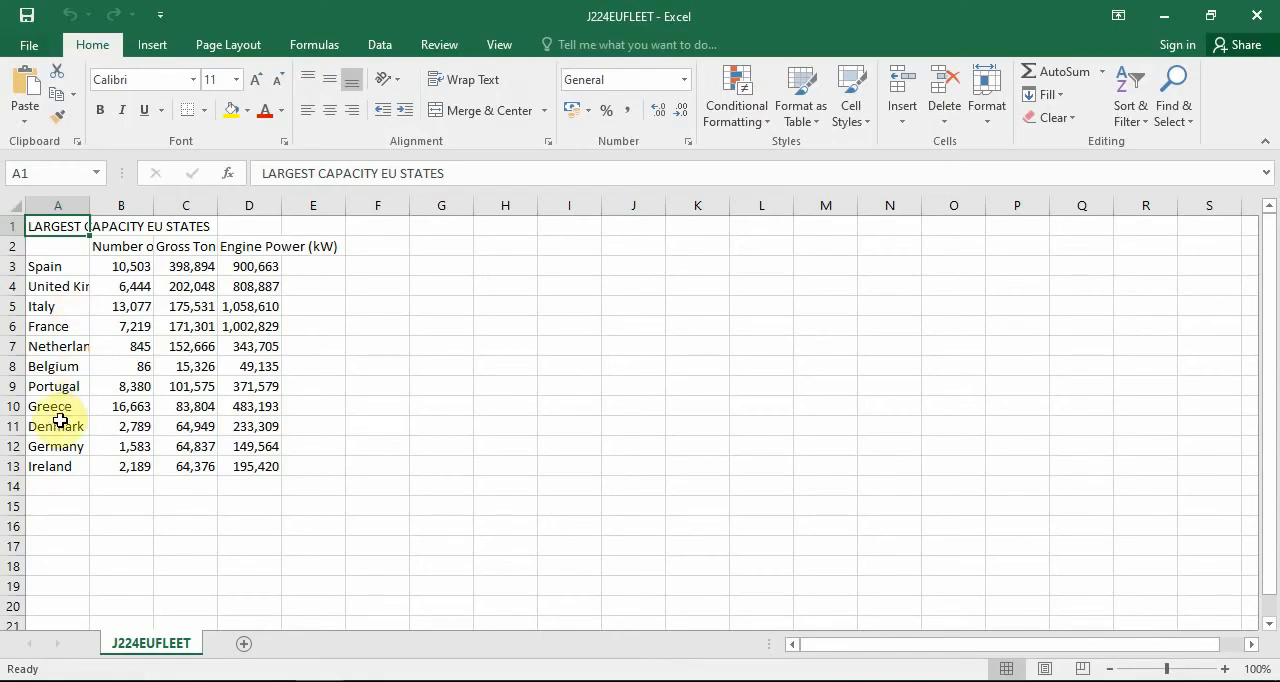
pyautogui.click(15, 366)
pyautogui.rightClick(15, 366)
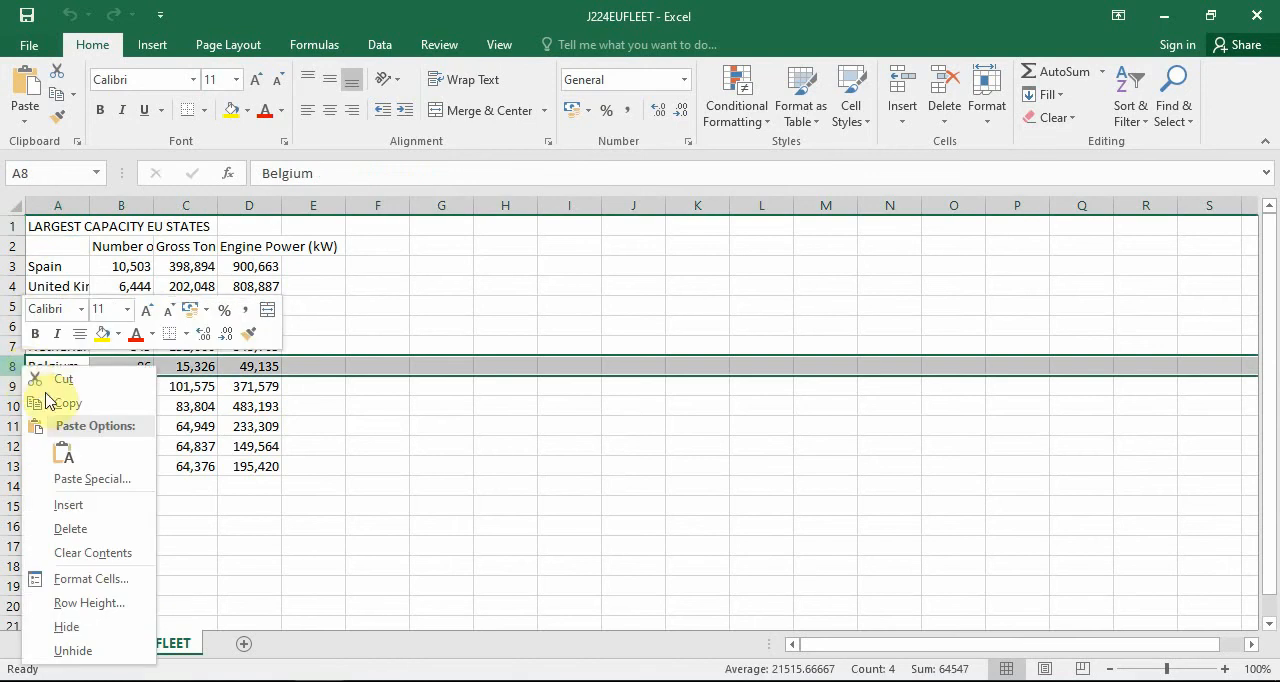
pyautogui.click(62, 526)
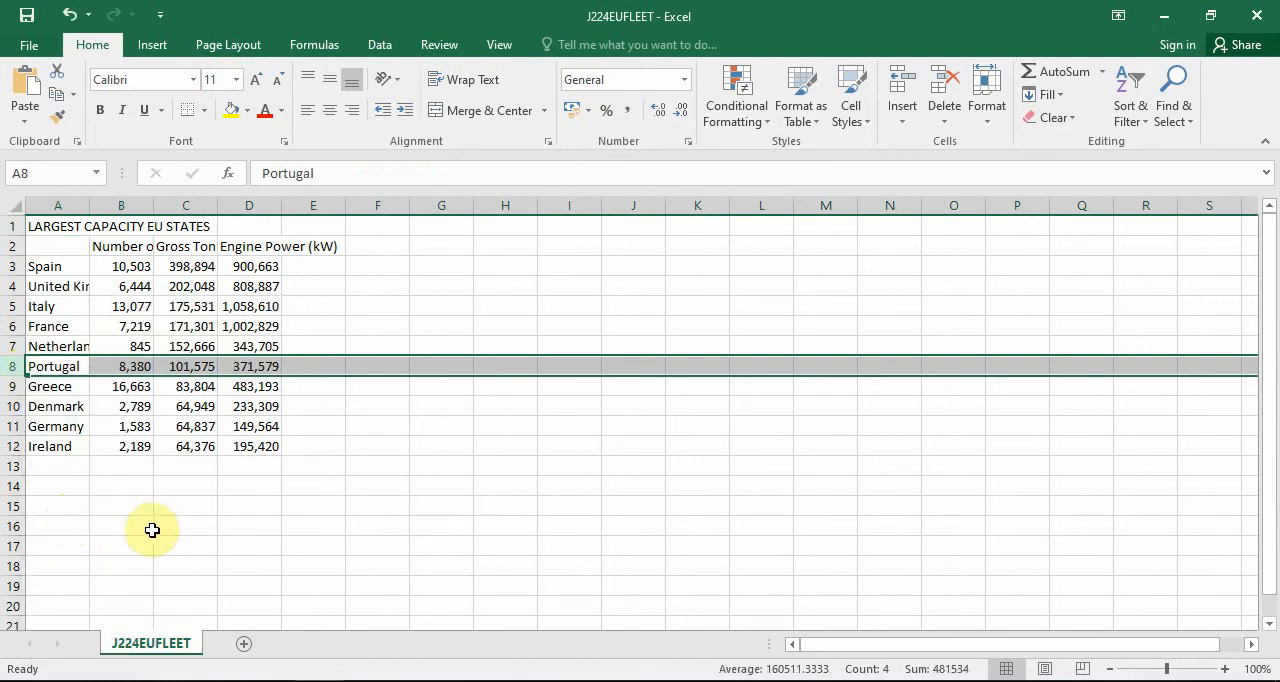
pyautogui.click(277, 566)
# Read the table formatting tasks from 21 onward in the question paper, and recheck the body text requirements in task 14.
pyautogui.click(273, 681)
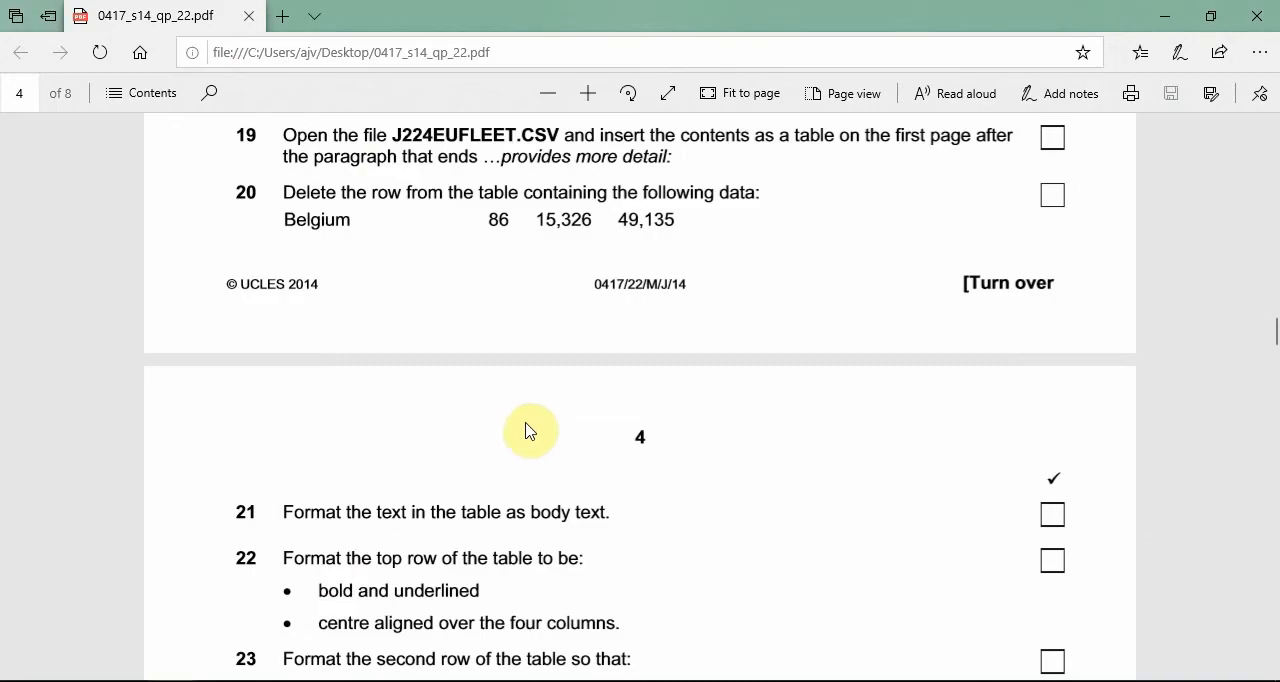
pyautogui.scroll(-1, 632, 423)
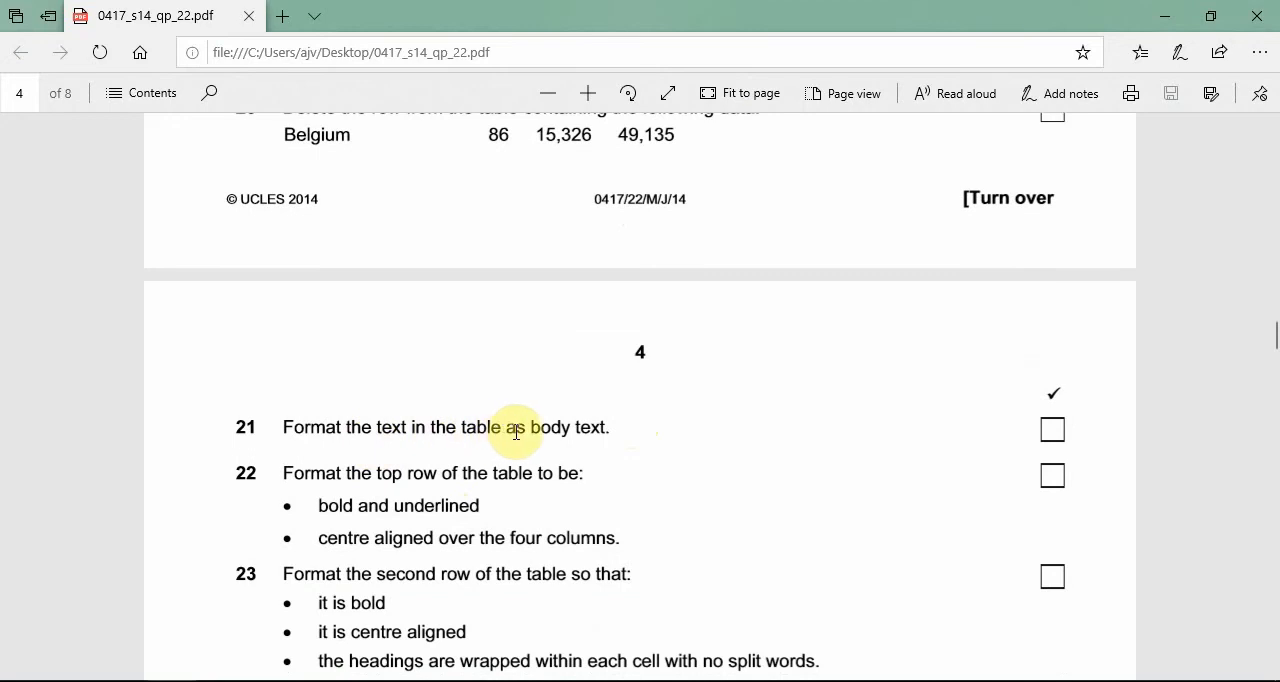
pyautogui.scroll(8, 596, 430)
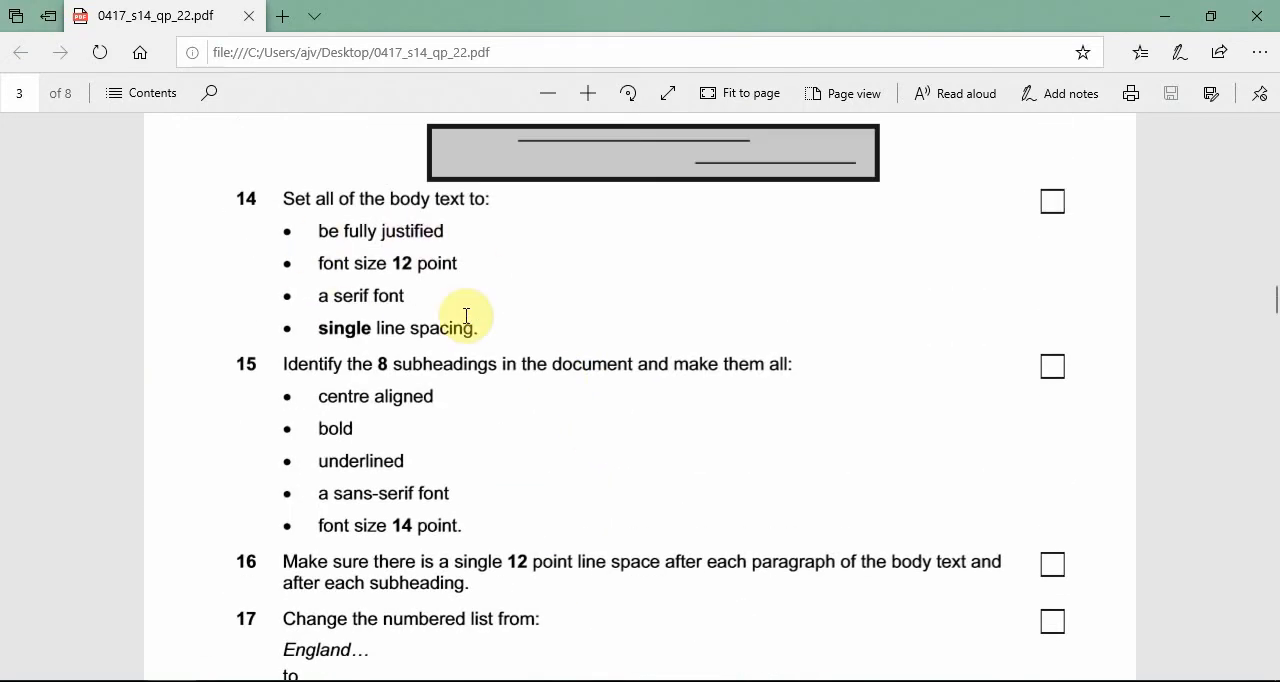
pyautogui.scroll(-5, 526, 429)
pyautogui.scroll(-4, 534, 427)
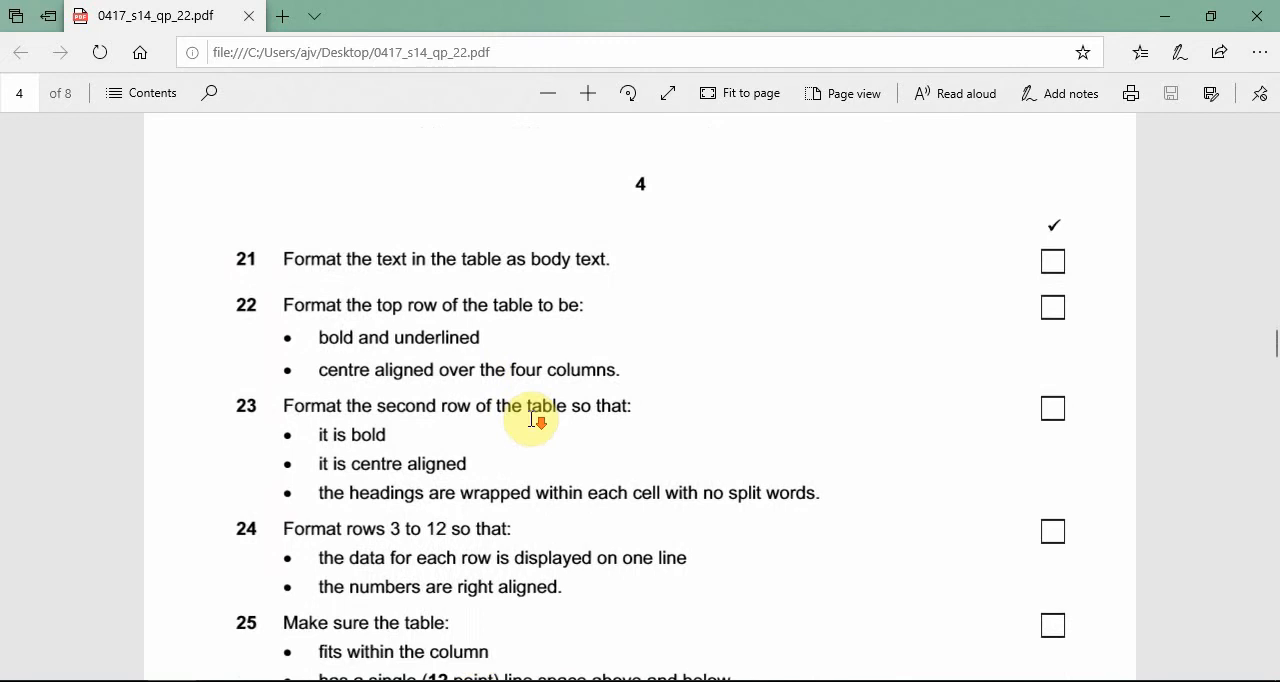
# Format the fleet data in cells A1:D12 of J224EUFLEET as 12-point Times New Roman.
pyautogui.click(335, 681)
pyautogui.moveTo(276, 439); pyautogui.dragTo(21, 204)
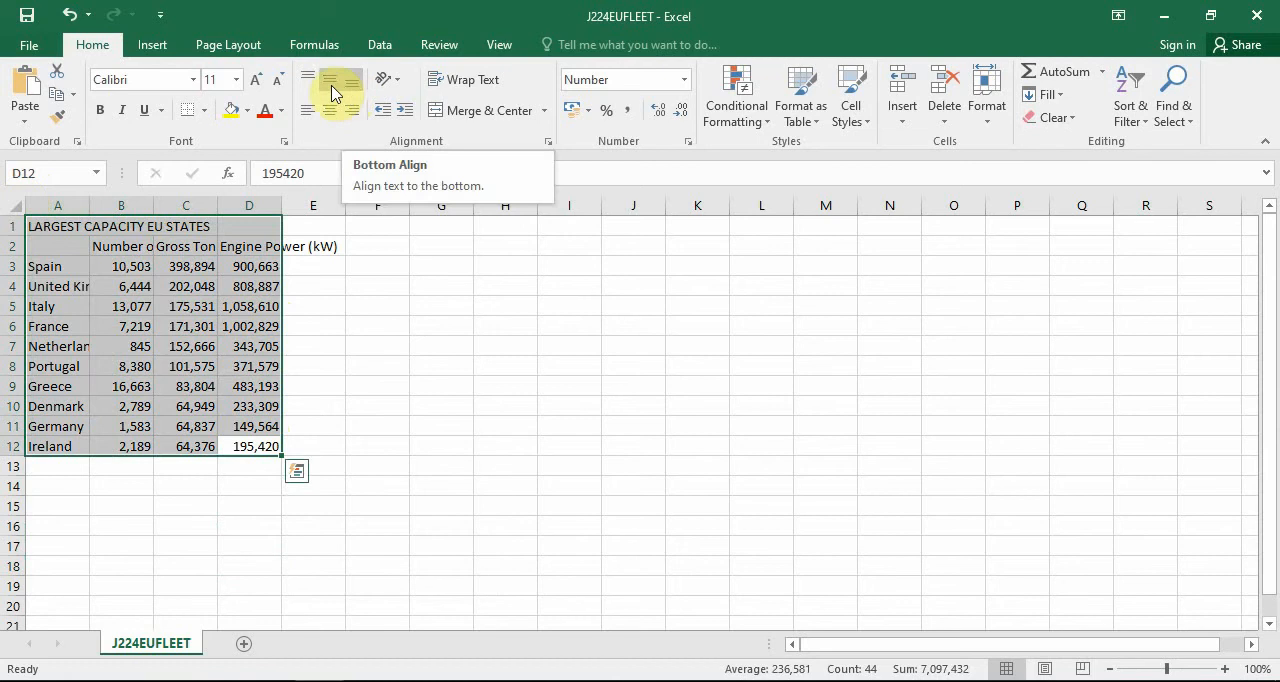
pyautogui.click(237, 80)
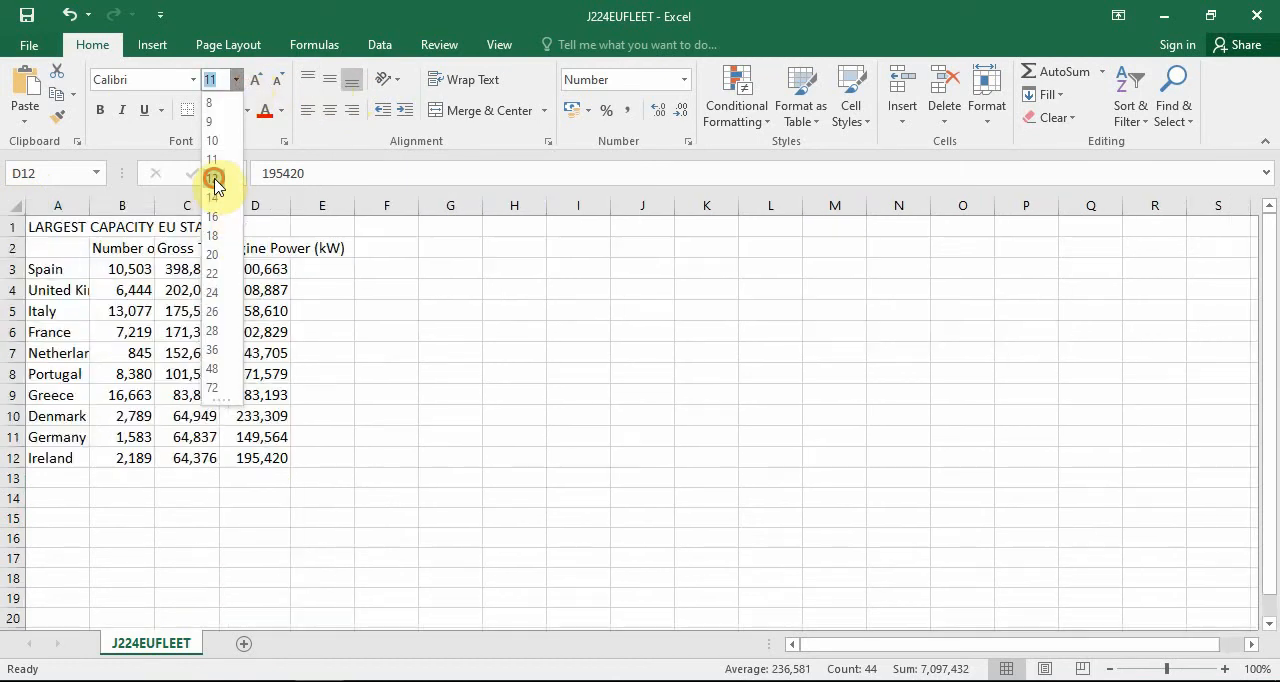
pyautogui.click(214, 178)
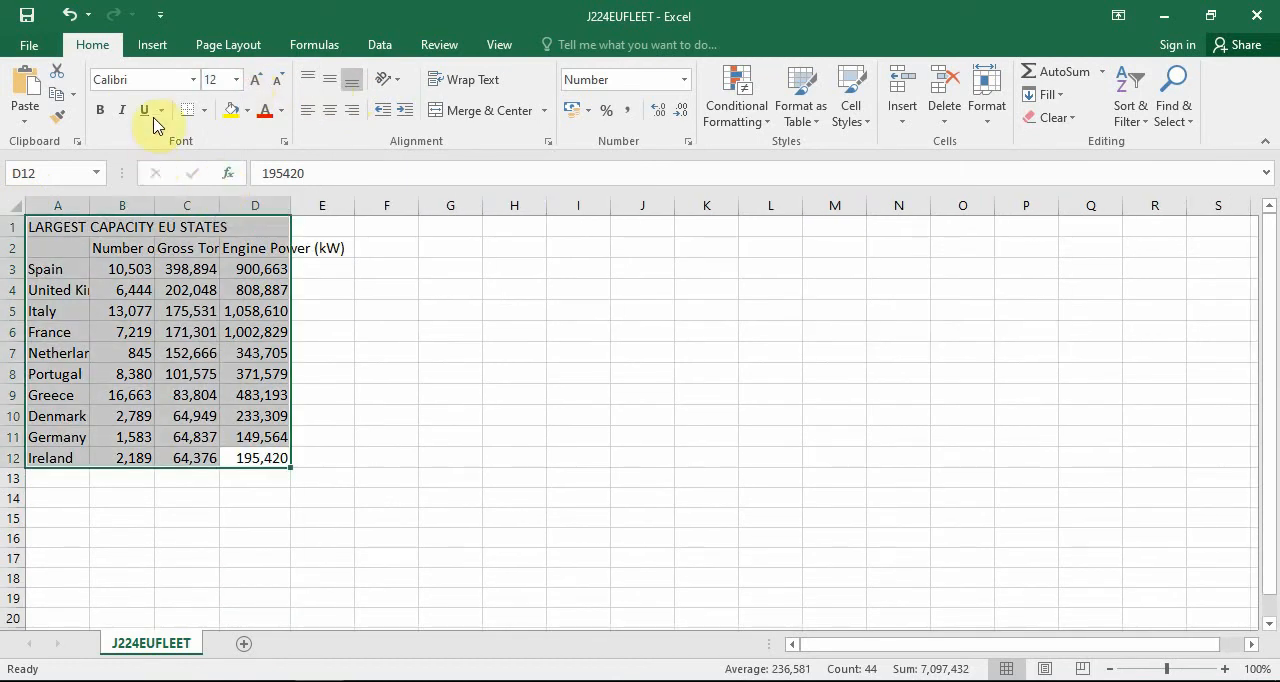
pyautogui.click(193, 80)
pyautogui.scroll(-5, 170, 372)
pyautogui.scroll(-20, 175, 390)
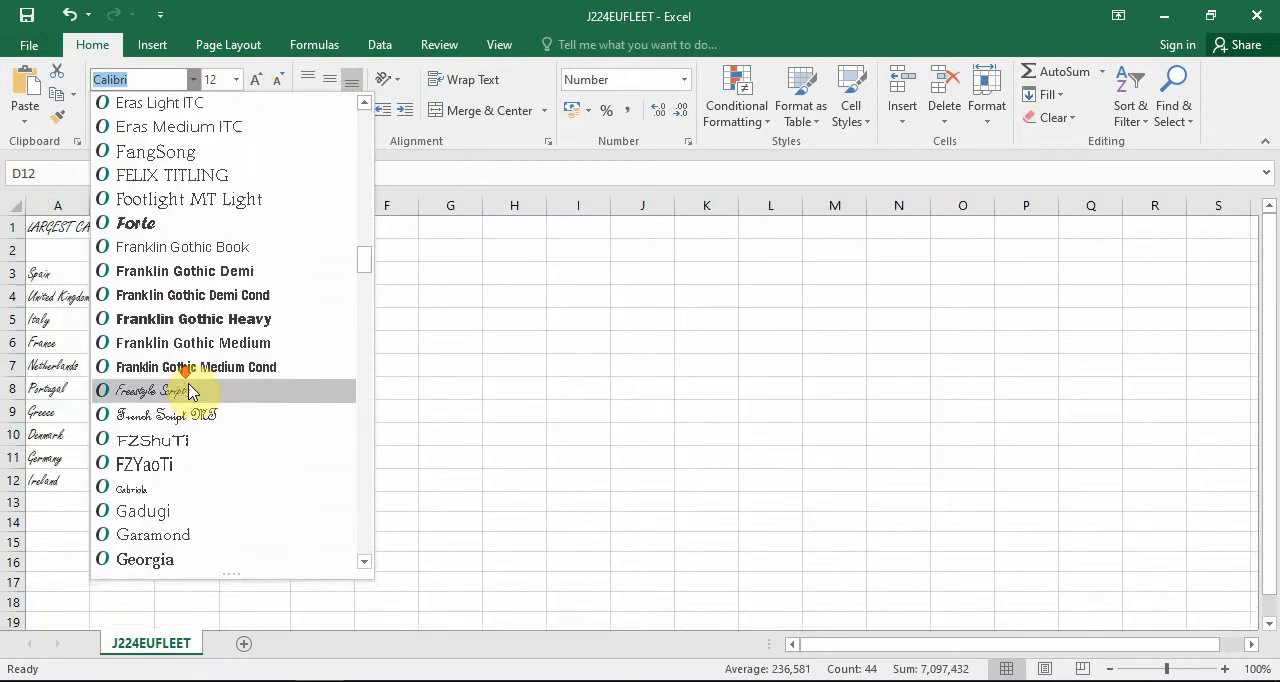
pyautogui.scroll(-15, 185, 418)
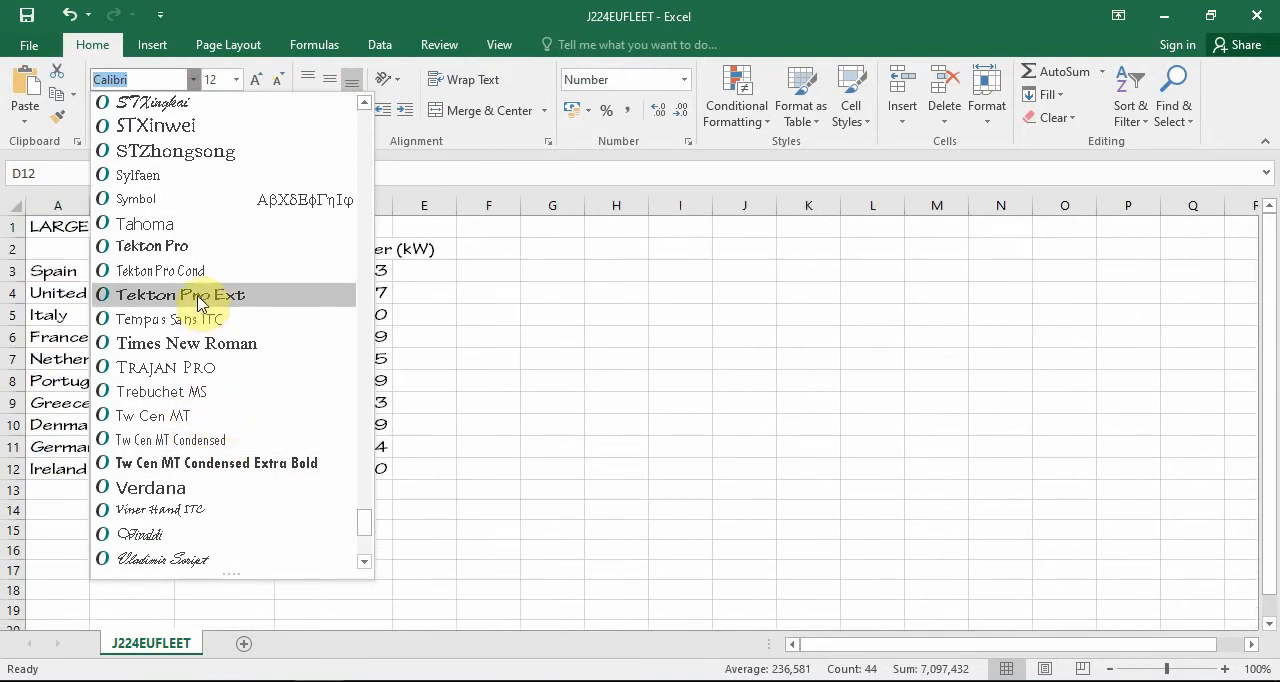
pyautogui.click(222, 341)
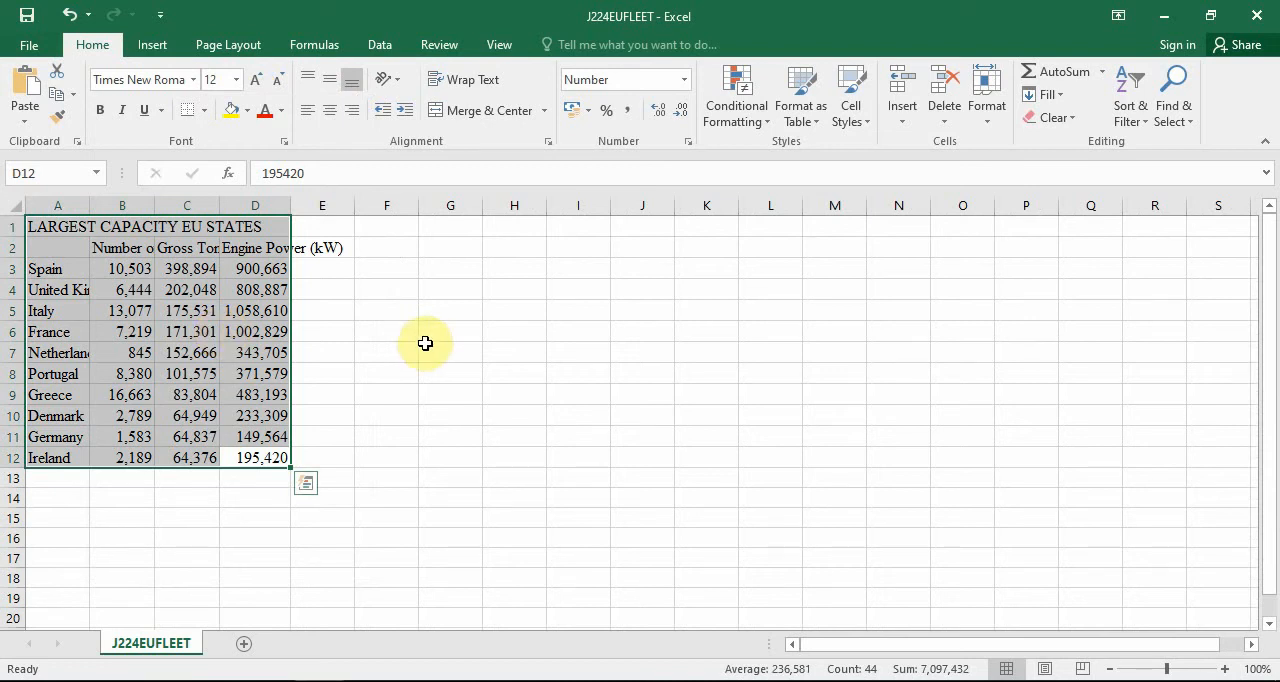
# Auto-fit columns A to D of the fleet sheet to their contents, and return to task 22 in the question paper.
pyautogui.moveTo(77, 205); pyautogui.dragTo(256, 205)
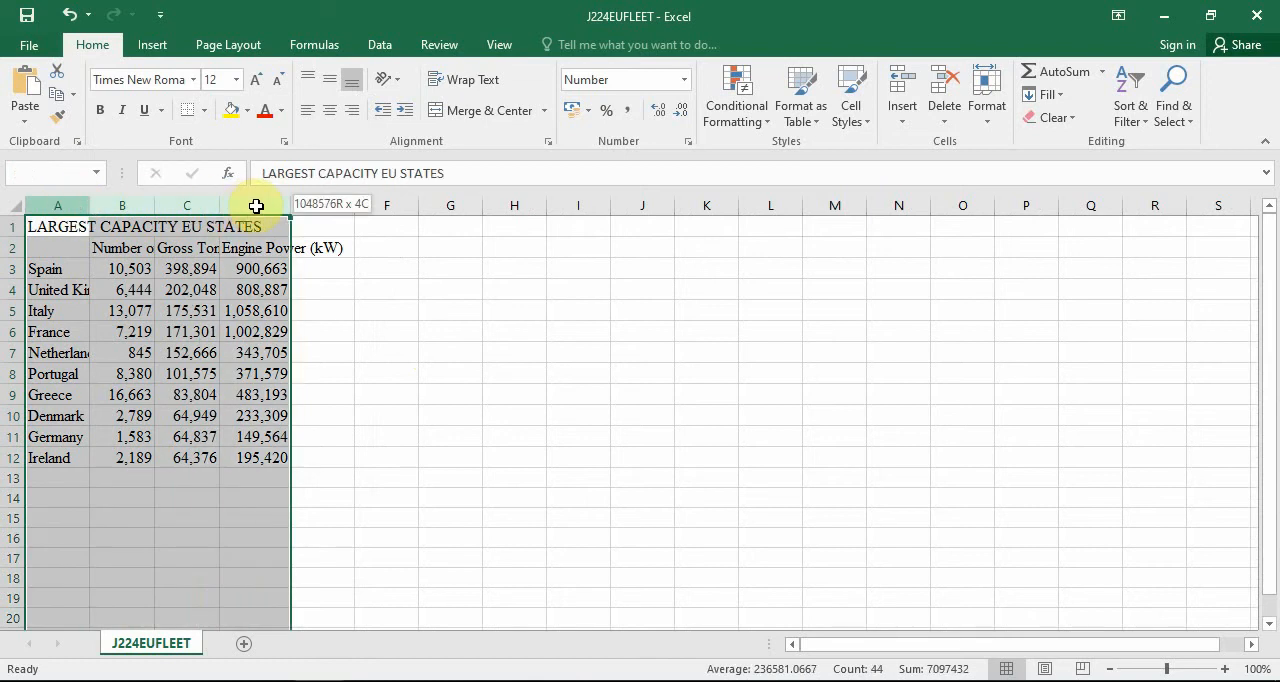
pyautogui.doubleClick(219, 205)
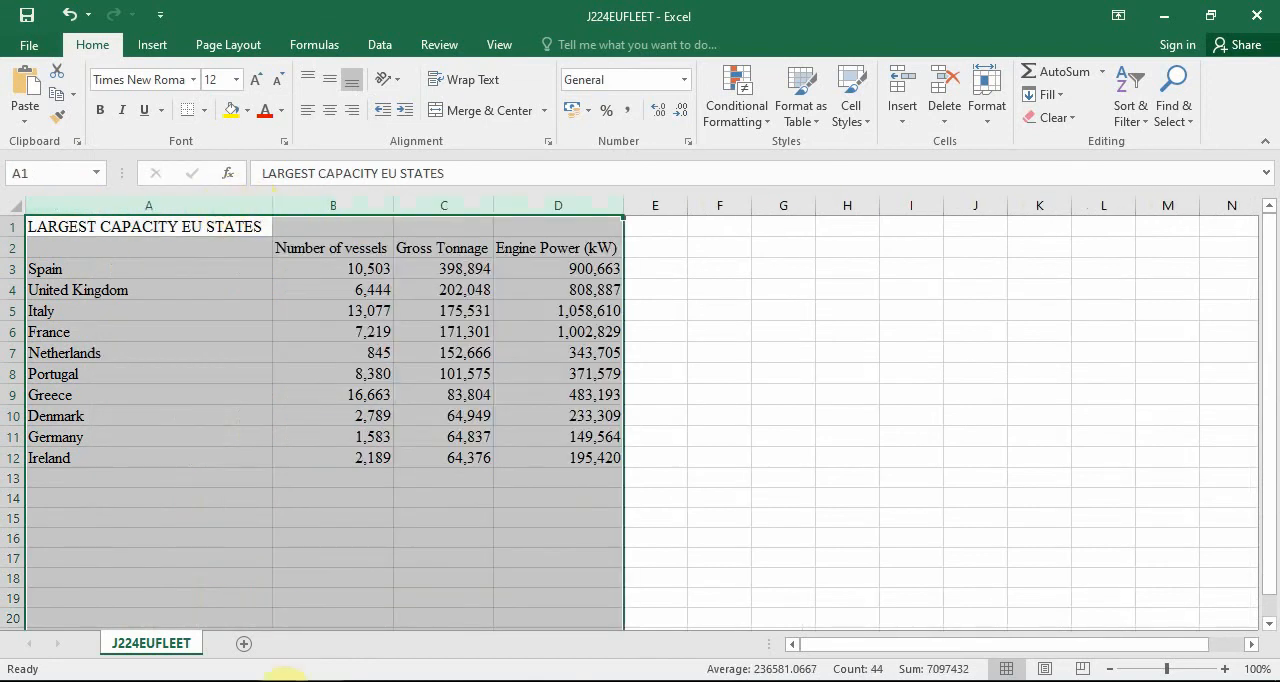
pyautogui.moveTo(275, 681)
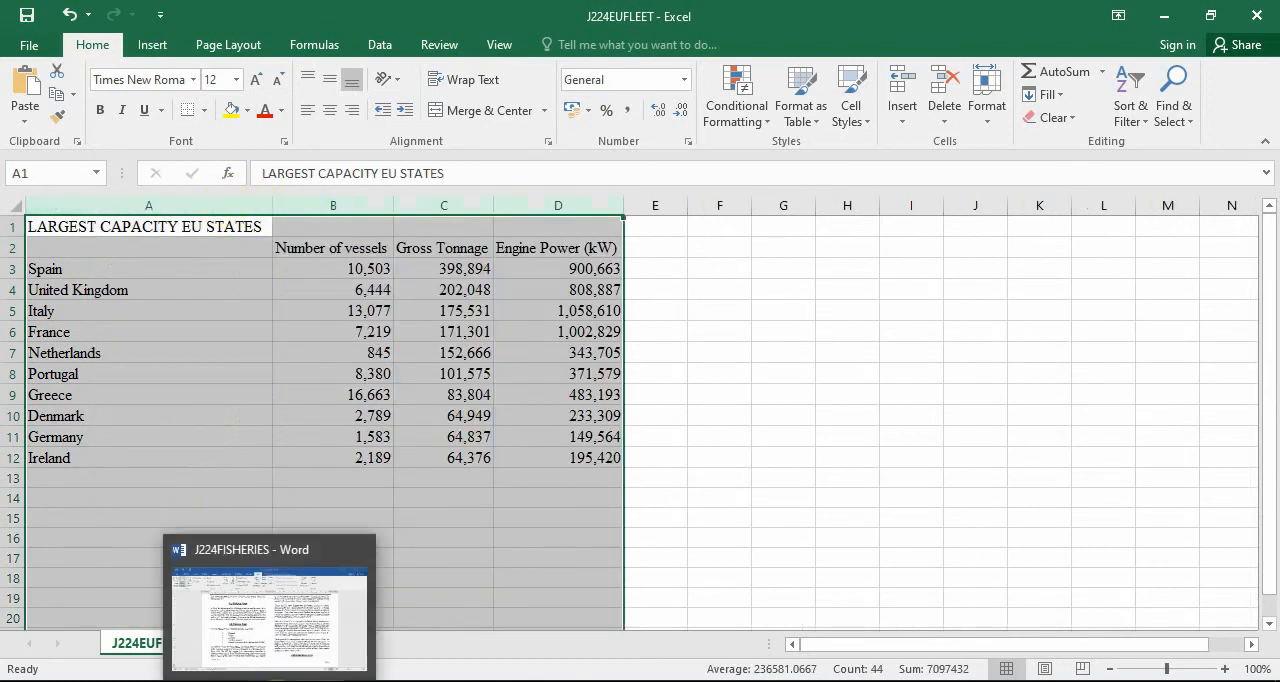
pyautogui.click(226, 681)
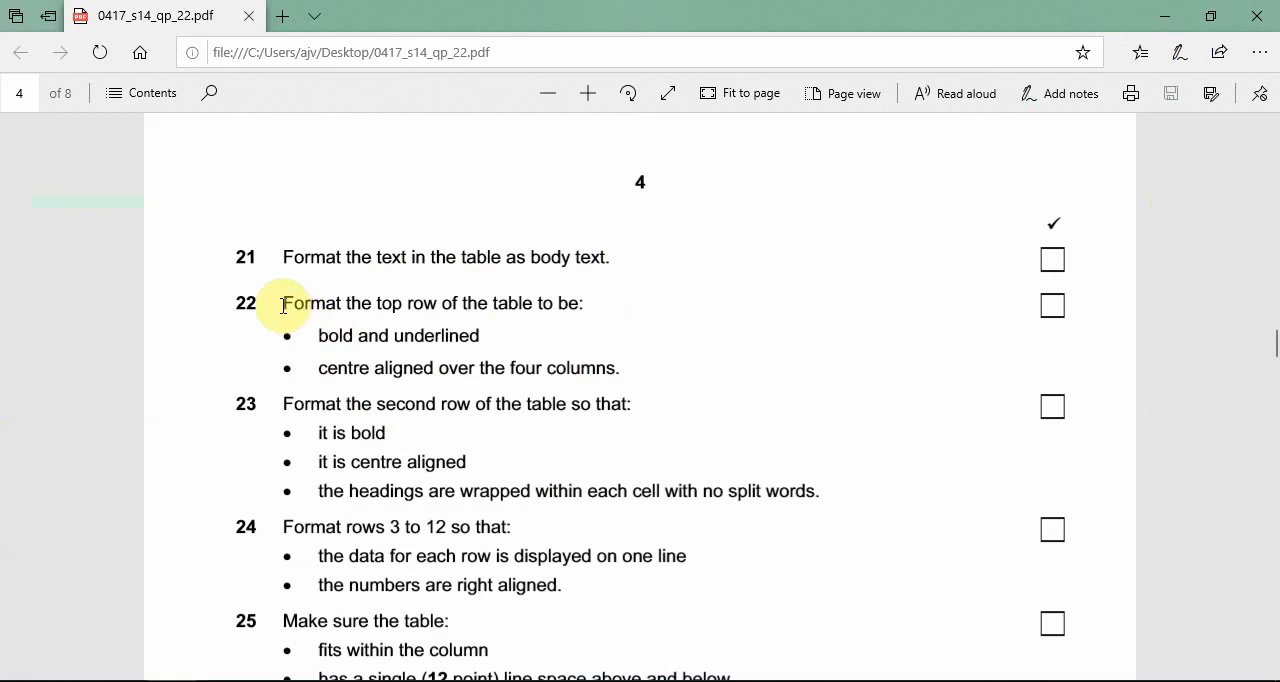
# Following task 22, merge and centre the LARGEST CAPACITY EU STATES title across A1:D1 in Excel, and make it bold and underlined.
pyautogui.moveTo(283, 305); pyautogui.dragTo(583, 303)
pyautogui.click(368, 337)
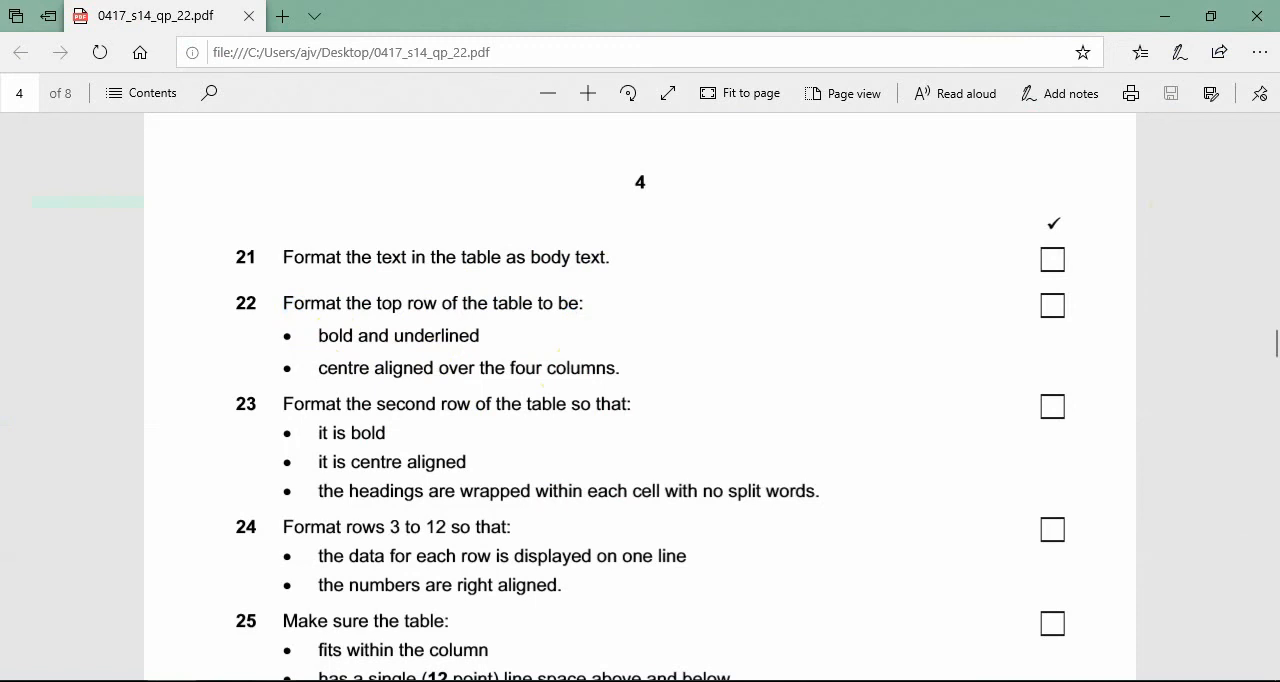
pyautogui.click(307, 605)
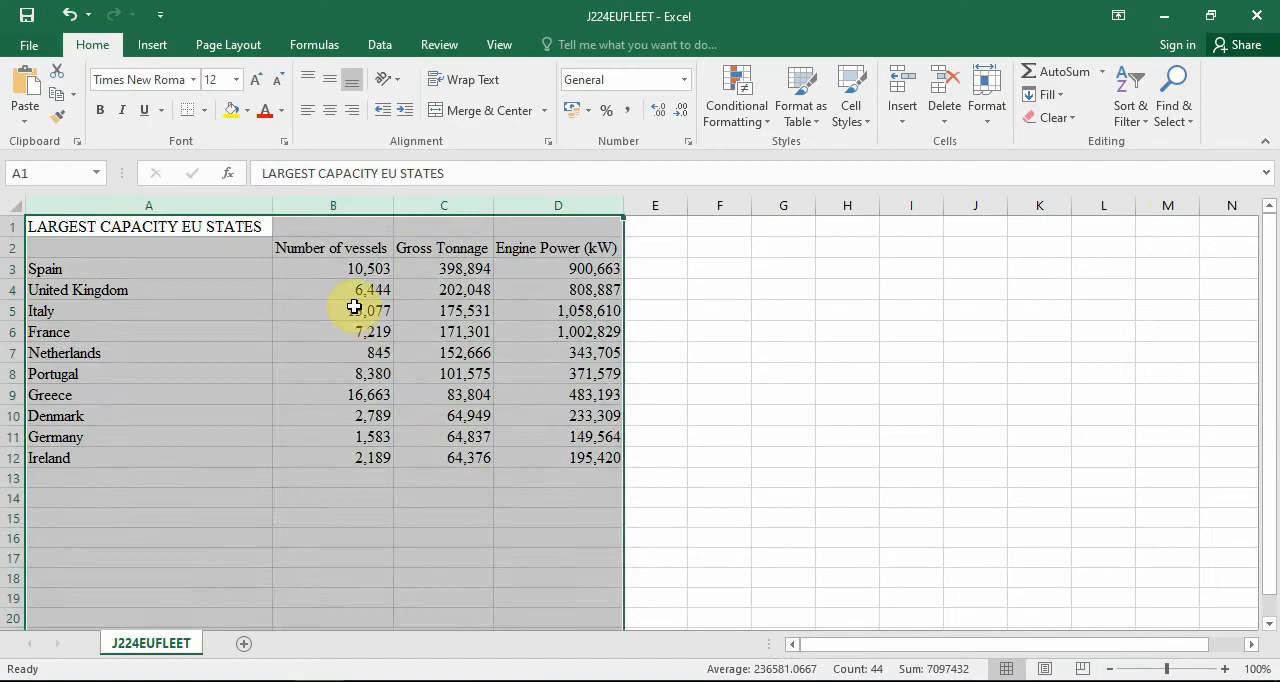
pyautogui.click(354, 307)
pyautogui.moveTo(237, 230); pyautogui.dragTo(590, 226)
pyautogui.click(504, 116)
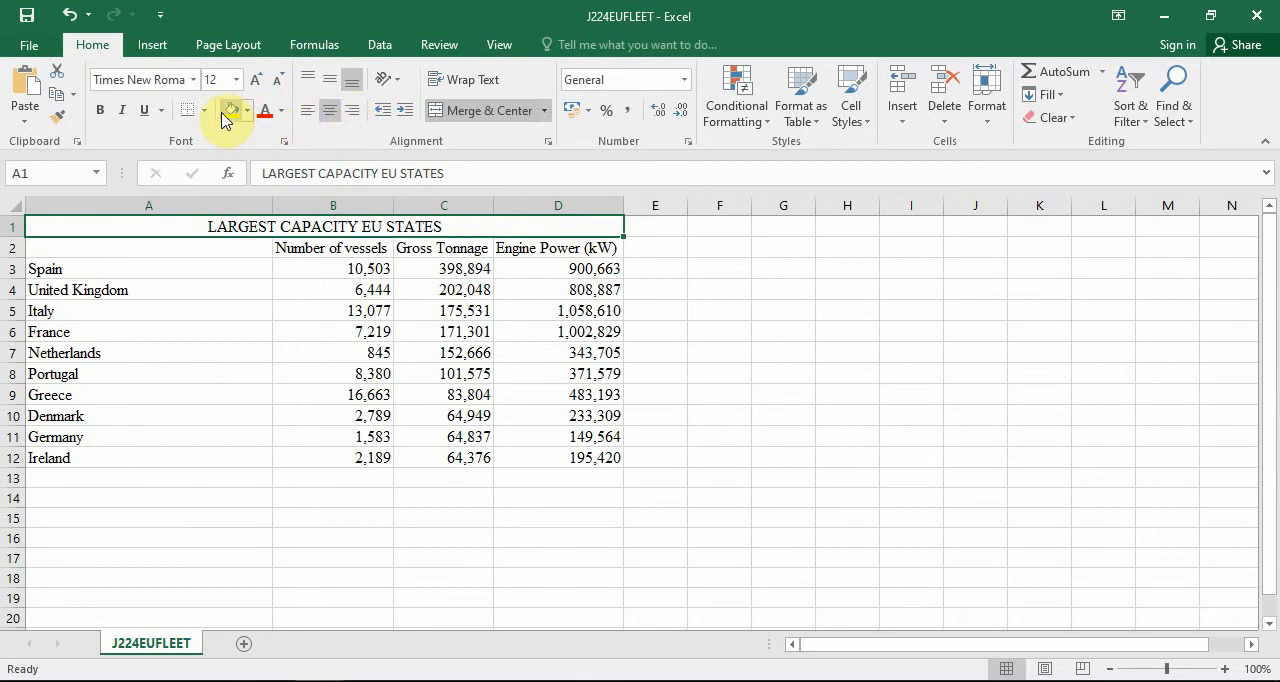
pyautogui.click(102, 110)
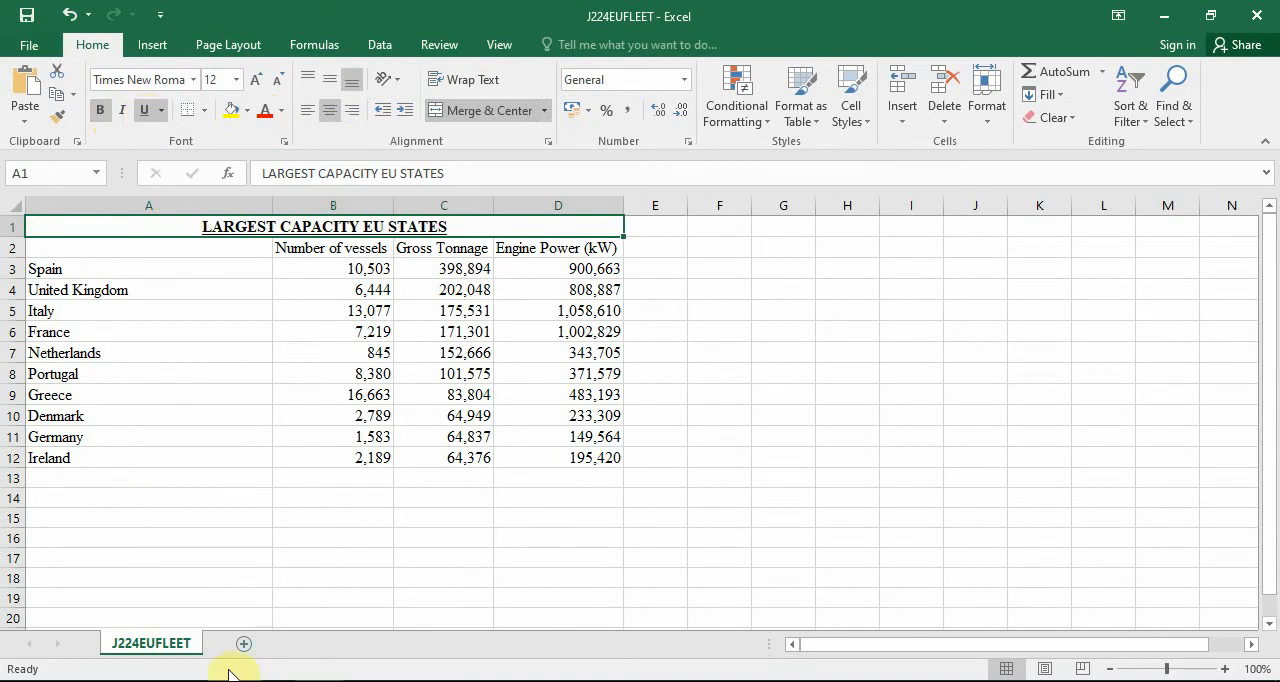
# Read task 23 in the question paper, and make the headings in A2:D2 of the fleet sheet bold, centre aligned and wrapped.
pyautogui.click(192, 680)
pyautogui.scroll(-1, 438, 352)
pyautogui.scroll(-1, 438, 352)
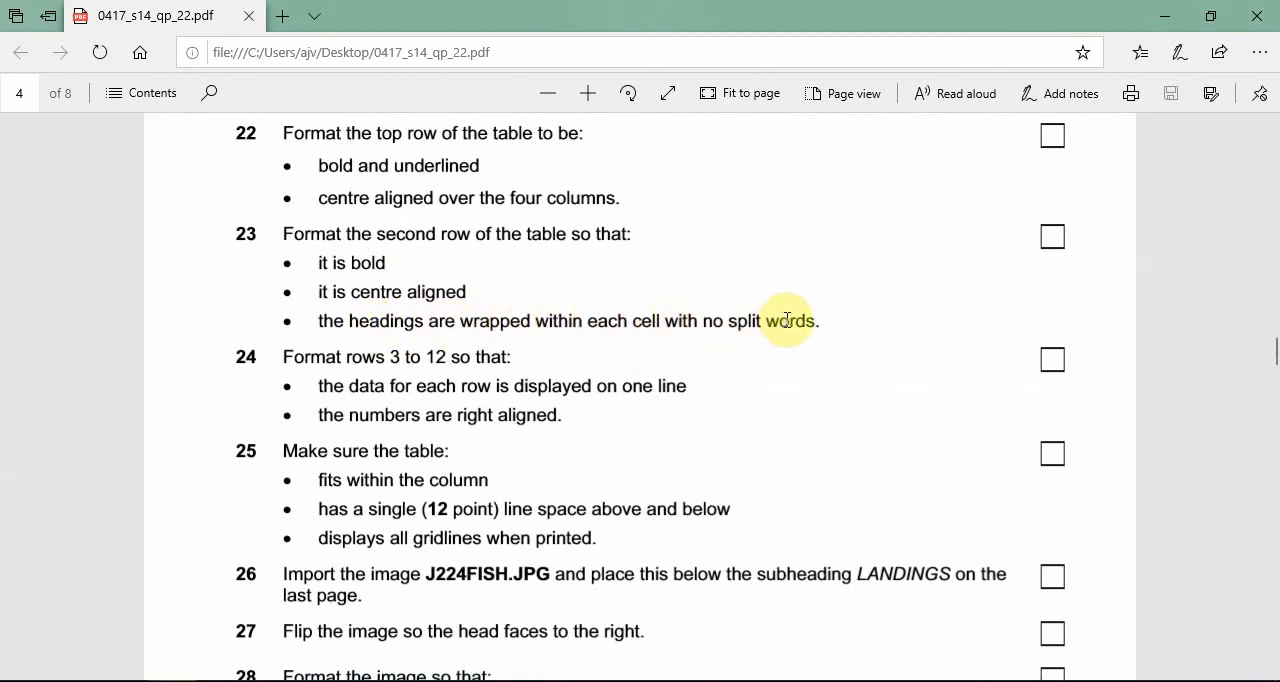
pyautogui.click(1164, 16)
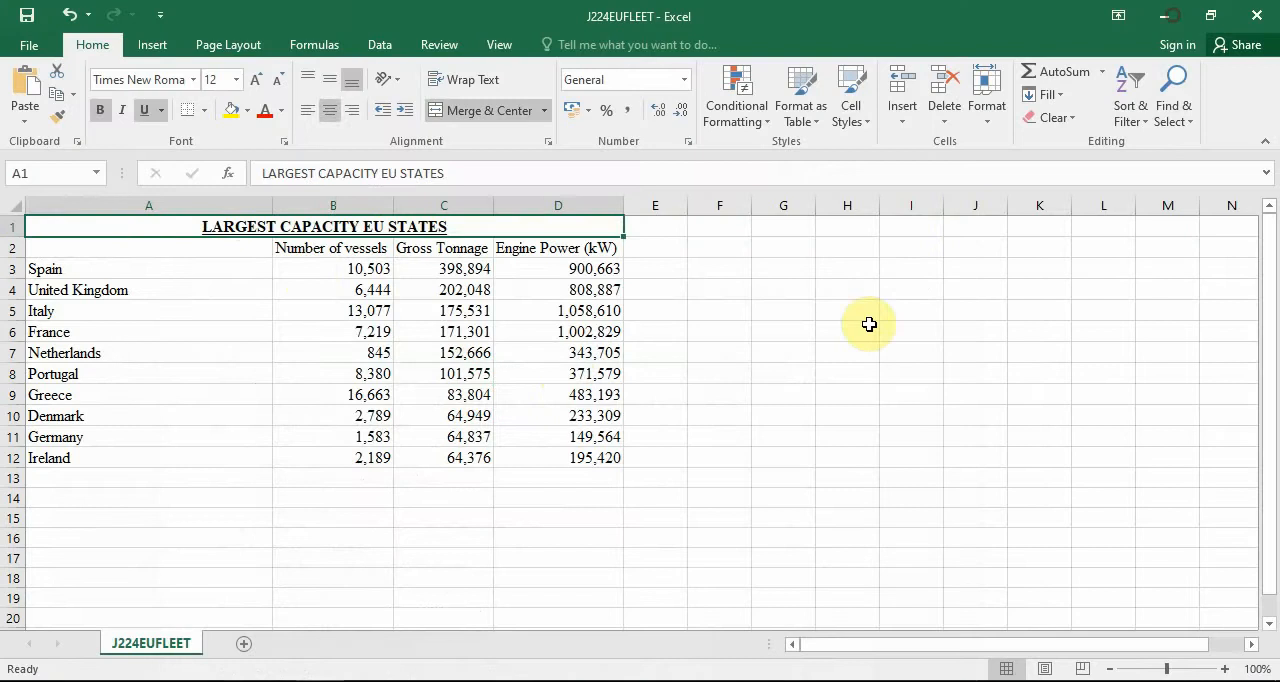
pyautogui.click(470, 374)
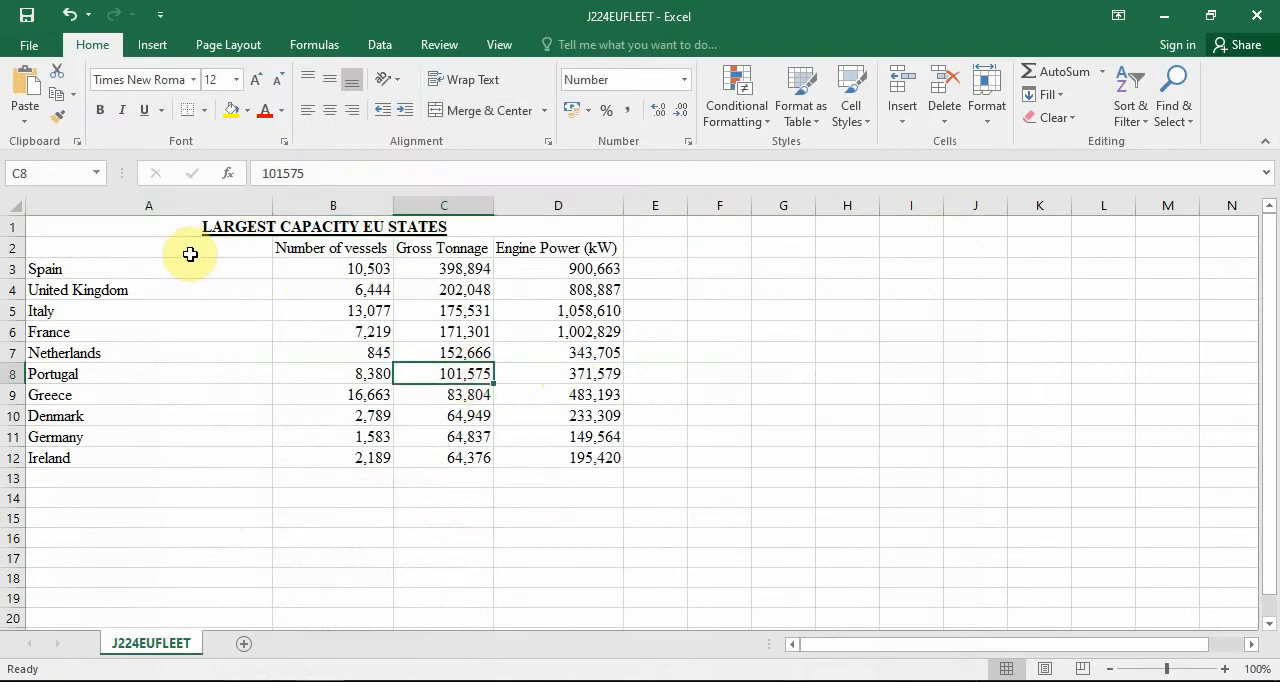
pyautogui.moveTo(171, 251); pyautogui.dragTo(556, 248)
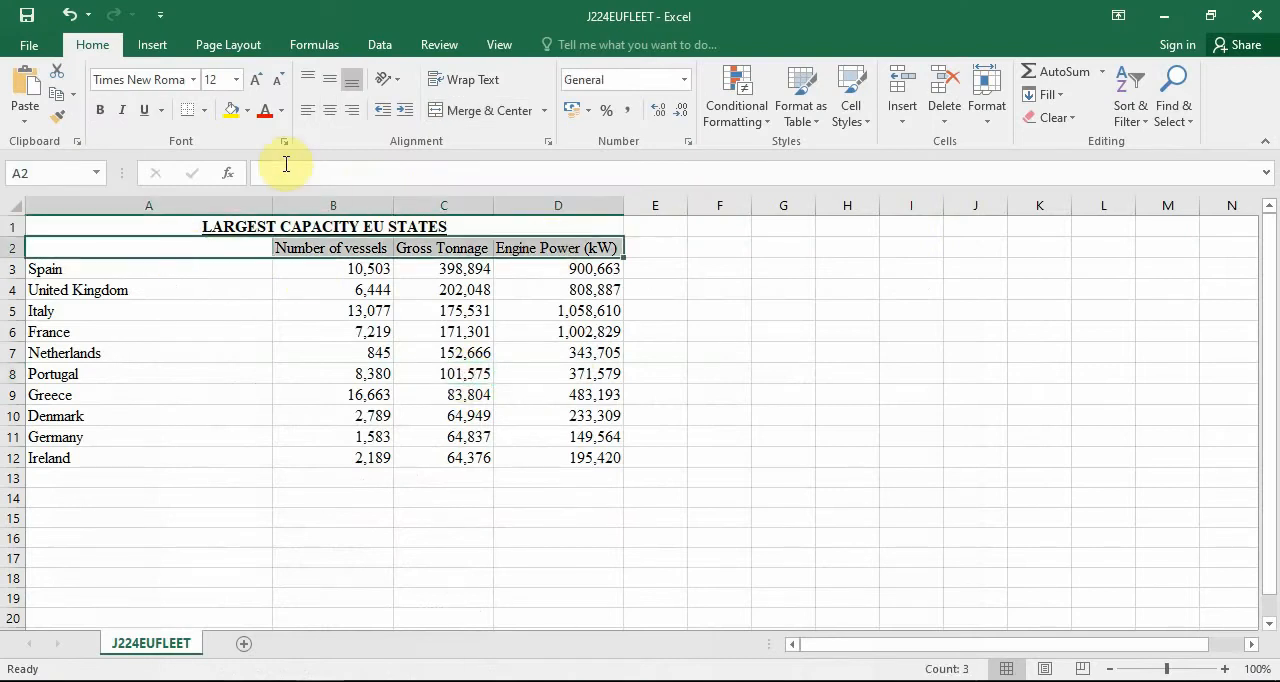
pyautogui.click(107, 118)
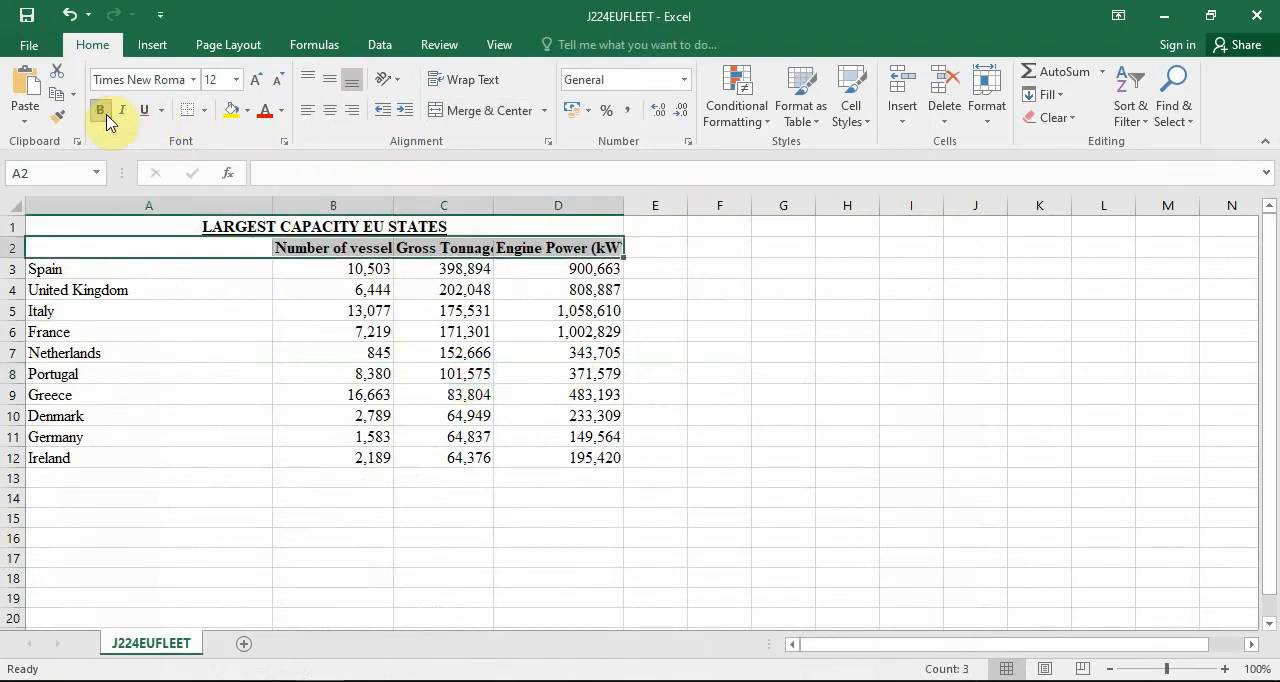
pyautogui.click(330, 112)
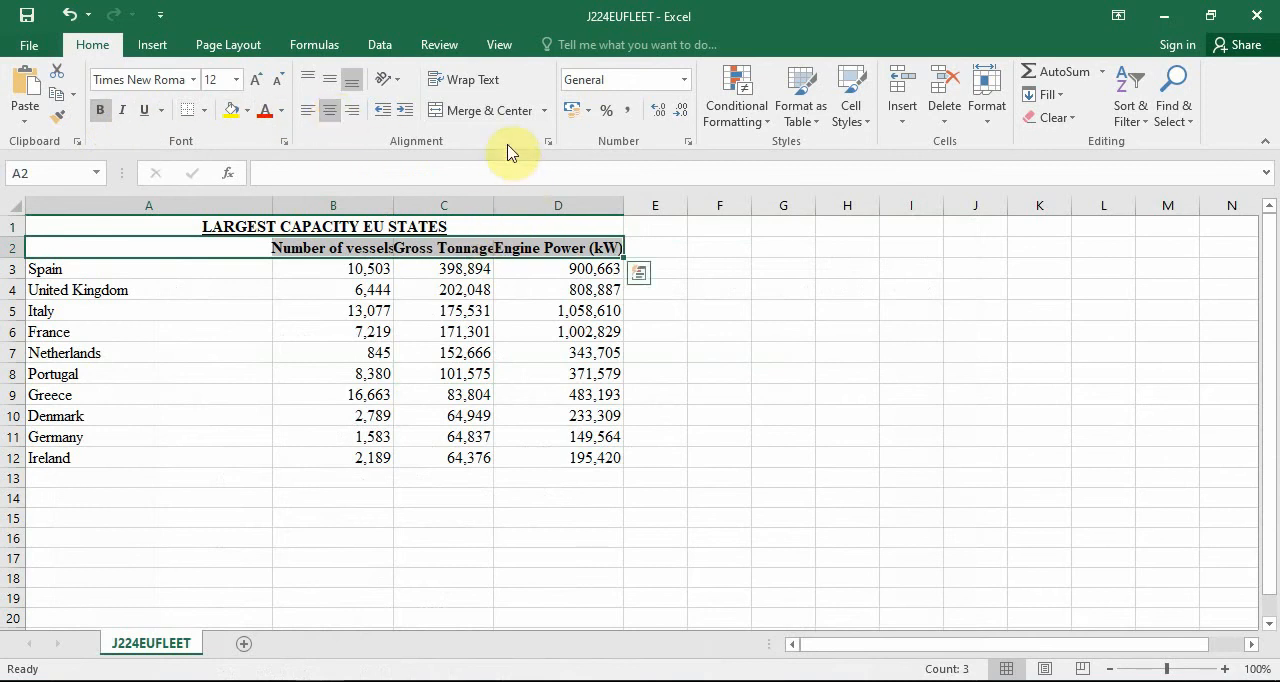
pyautogui.click(498, 88)
# Auto-fit the widths of columns A to D to the wrapped headings and fleet data.
pyautogui.click(585, 352)
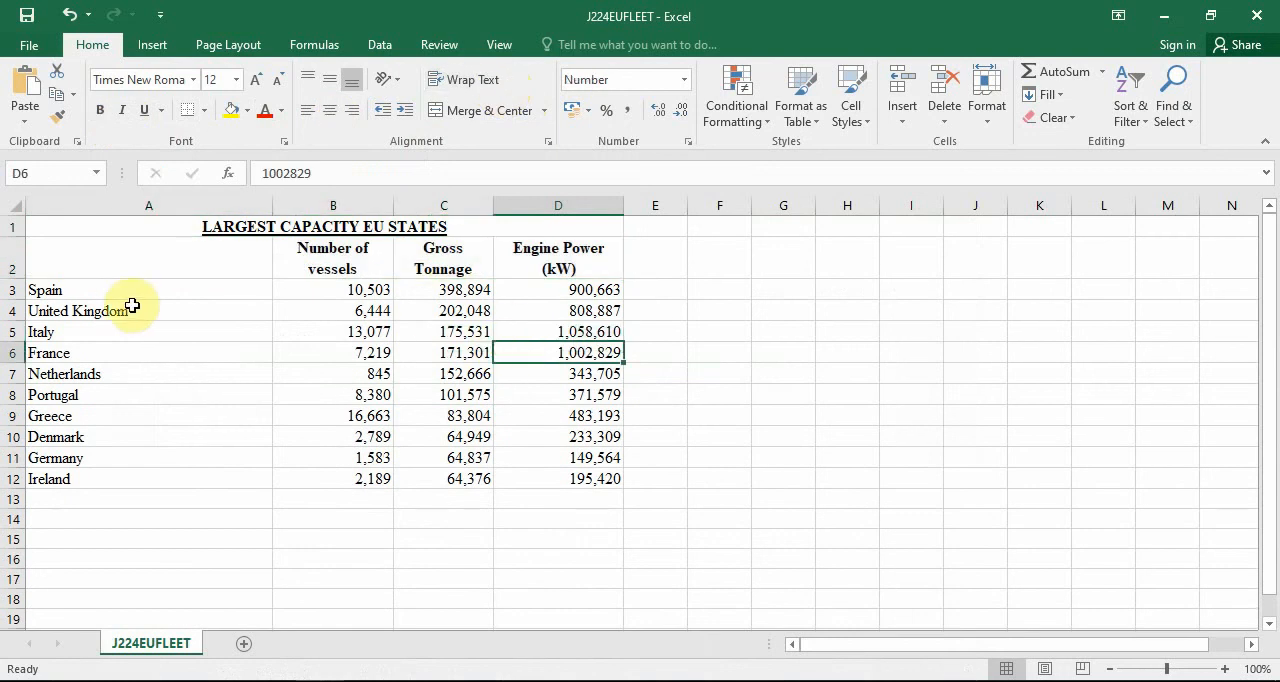
pyautogui.moveTo(123, 207); pyautogui.dragTo(505, 201)
pyautogui.doubleClick(494, 203)
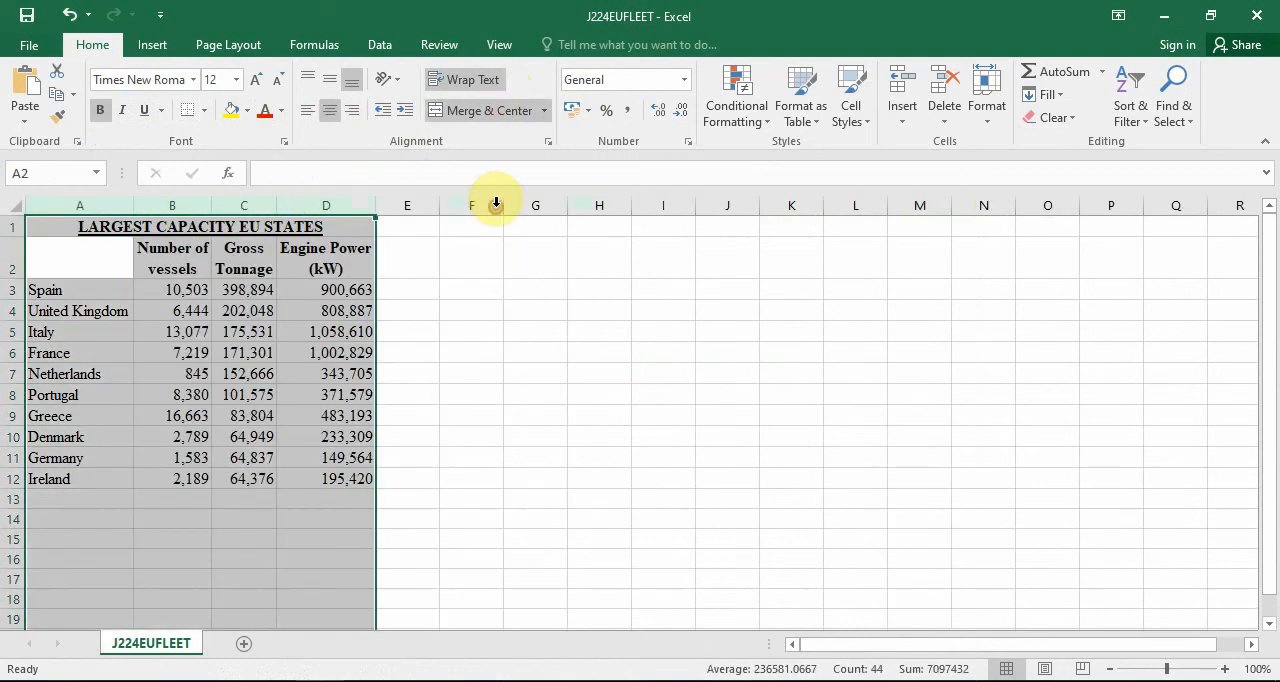
pyautogui.click(316, 514)
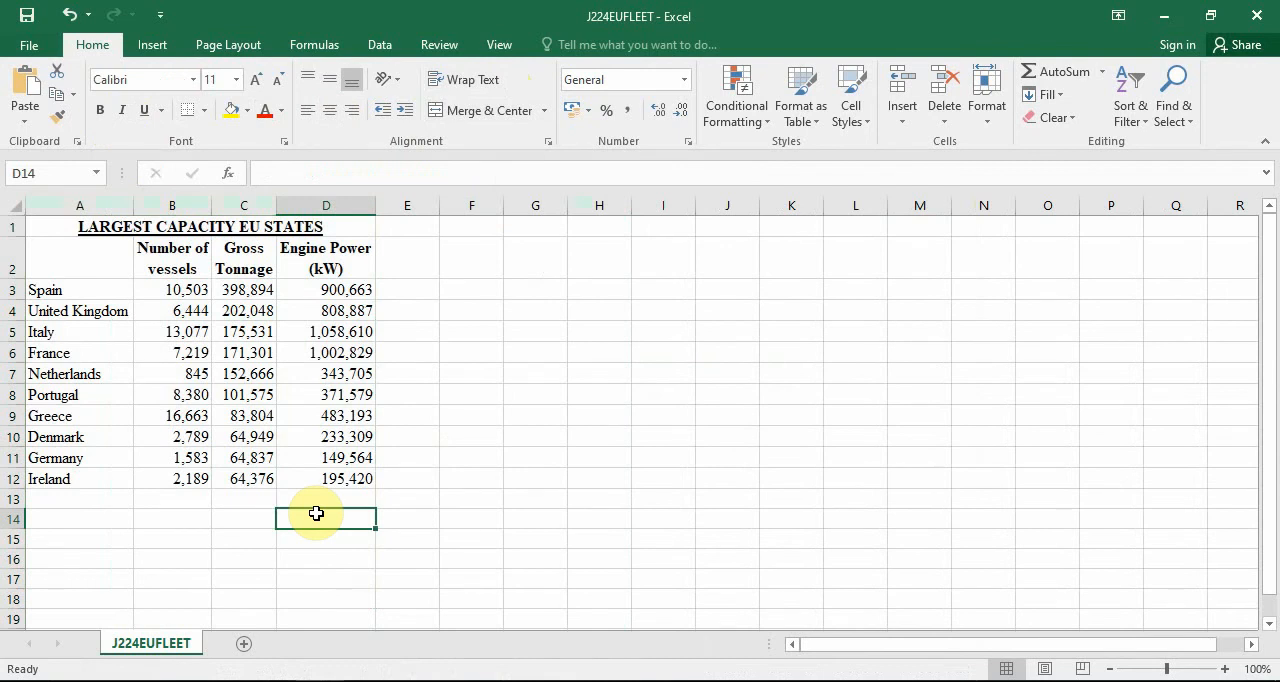
# Check task 24 in the question paper, and right-align the numbers in B3:D12 of the fleet sheet.
pyautogui.hotkey('alt', 'Tab')
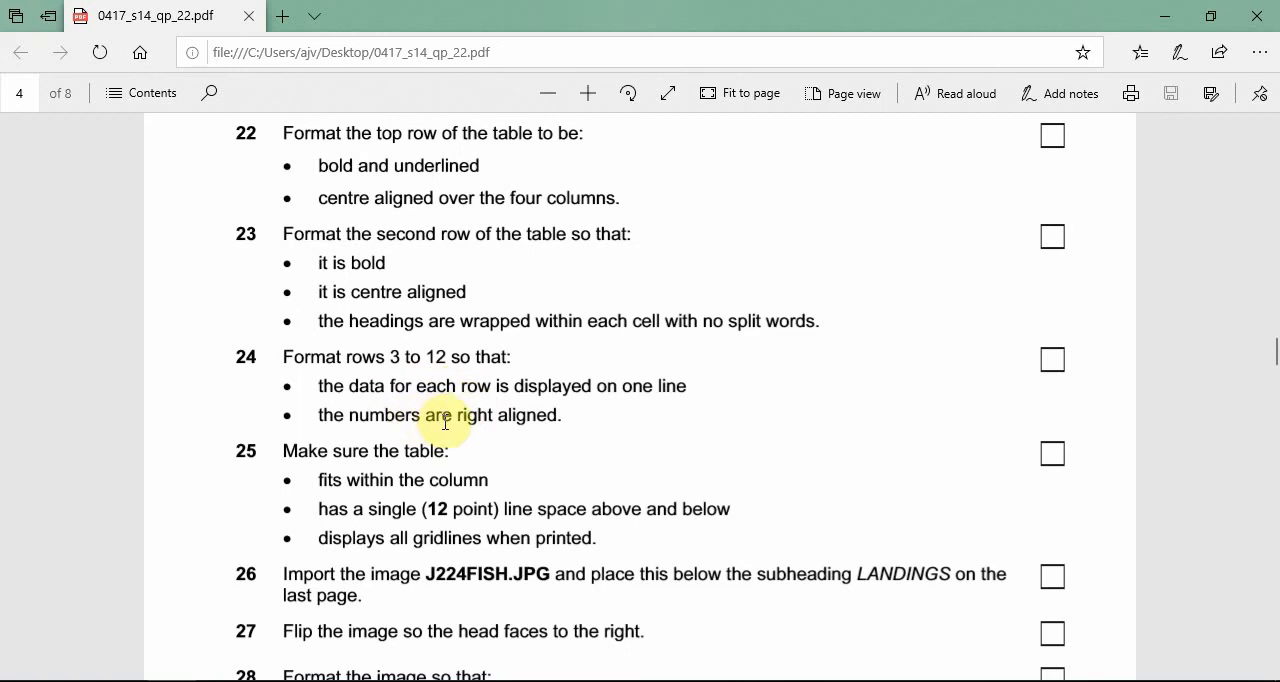
pyautogui.click(1164, 18)
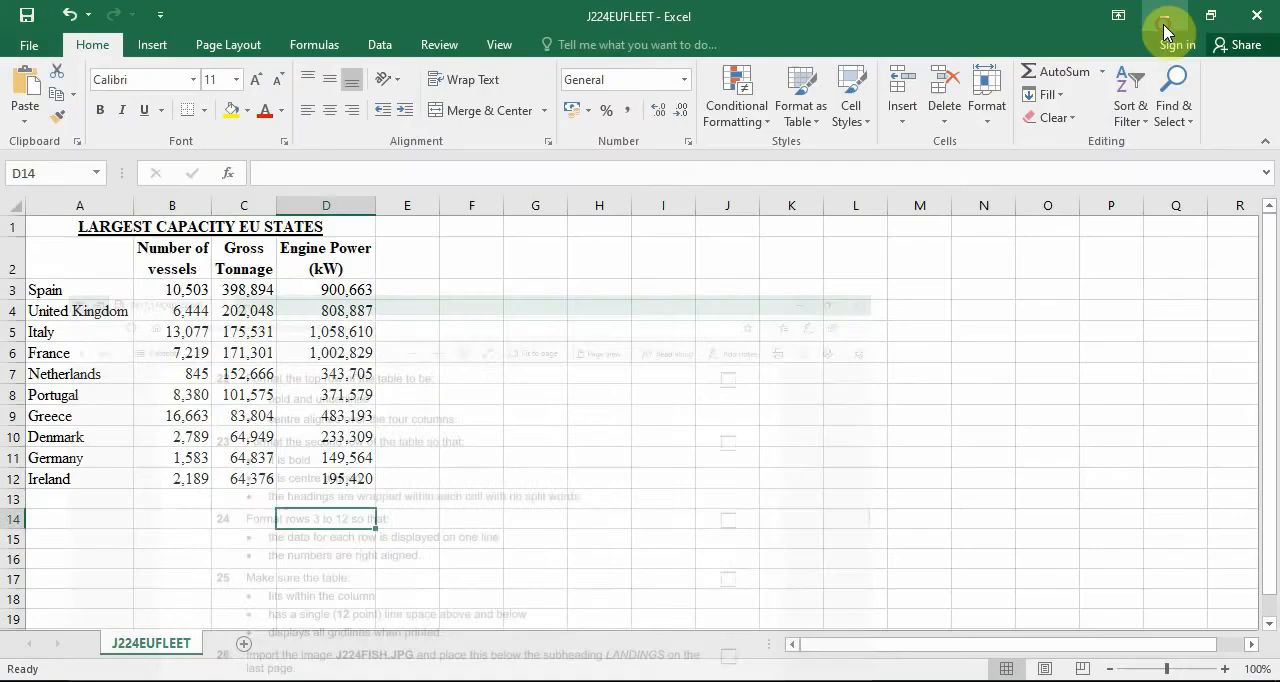
pyautogui.click(200, 396)
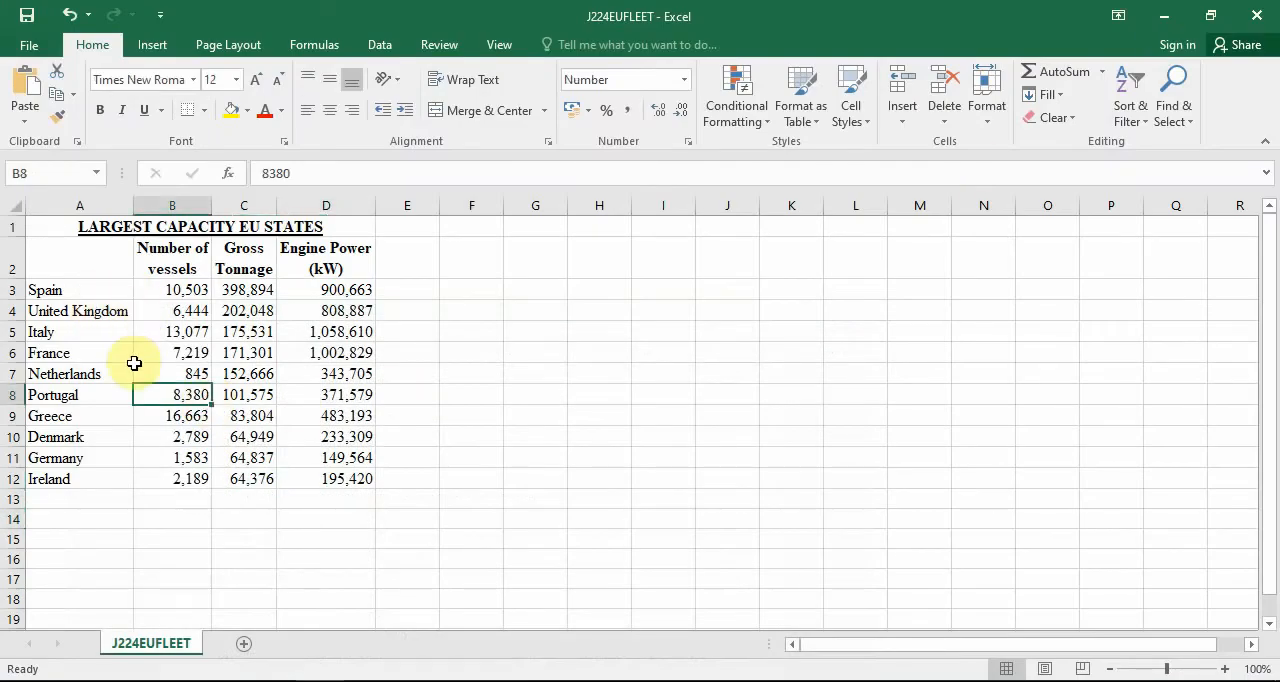
pyautogui.moveTo(94, 294); pyautogui.dragTo(315, 479)
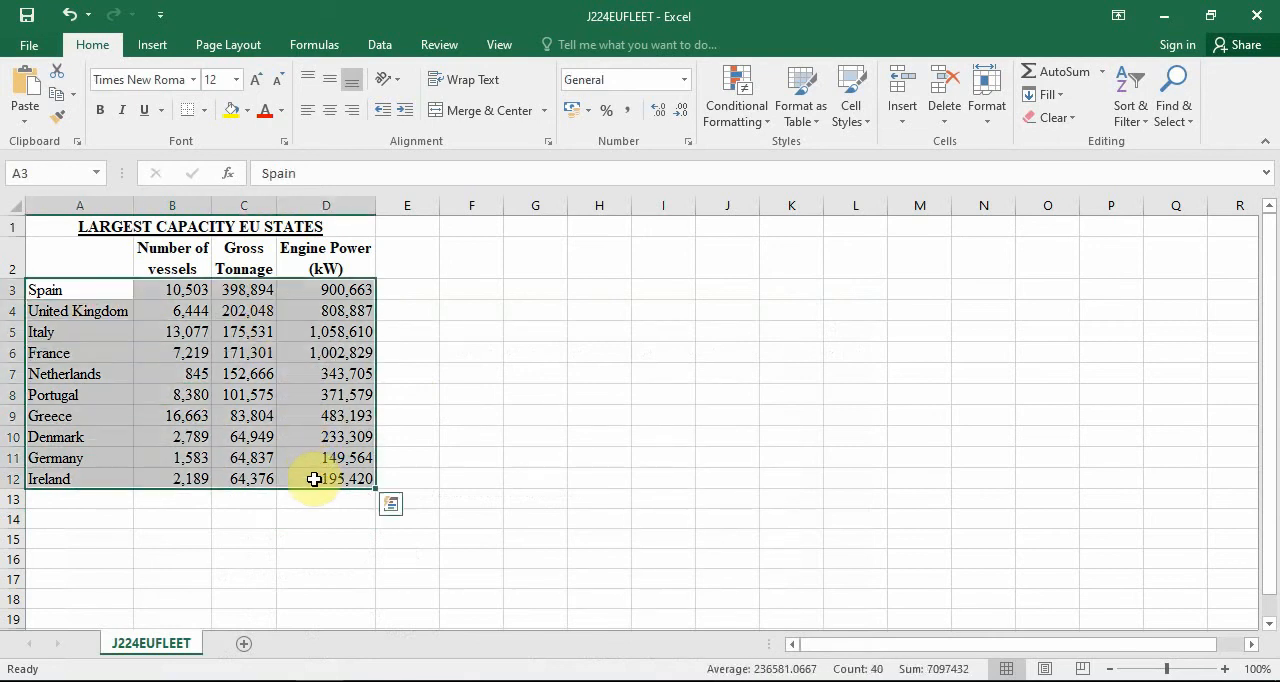
pyautogui.click(318, 458)
pyautogui.moveTo(189, 294); pyautogui.dragTo(322, 476)
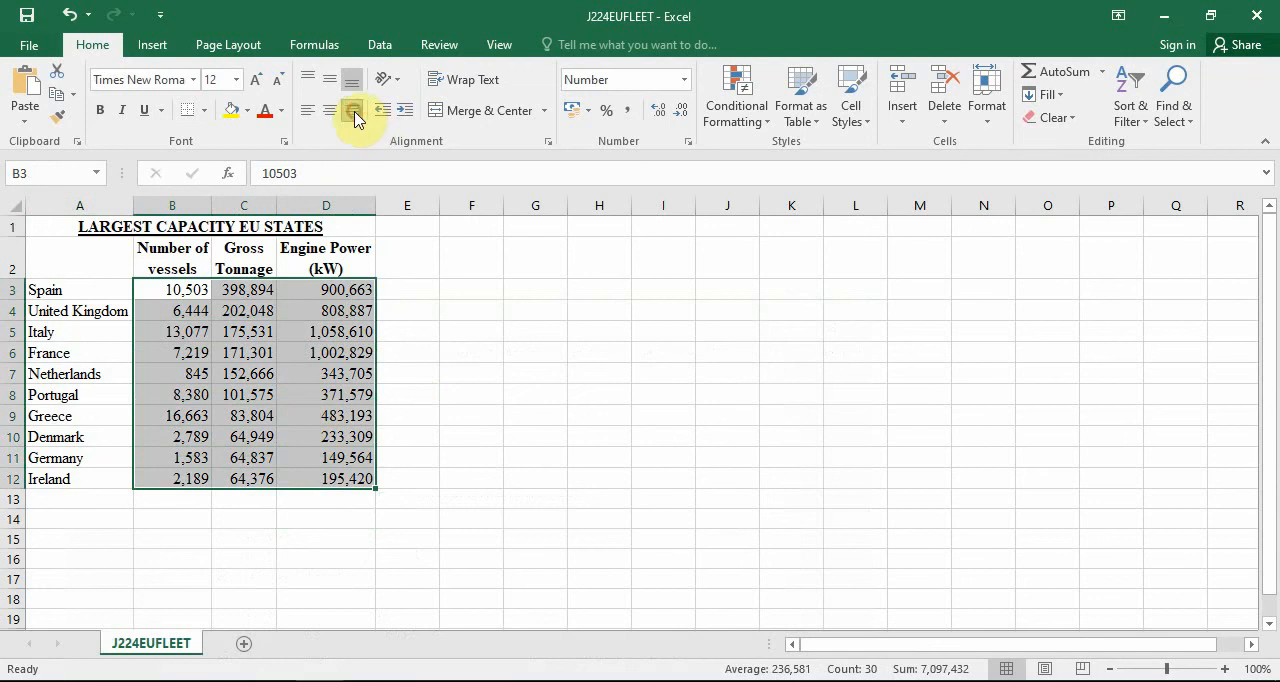
pyautogui.click(355, 113)
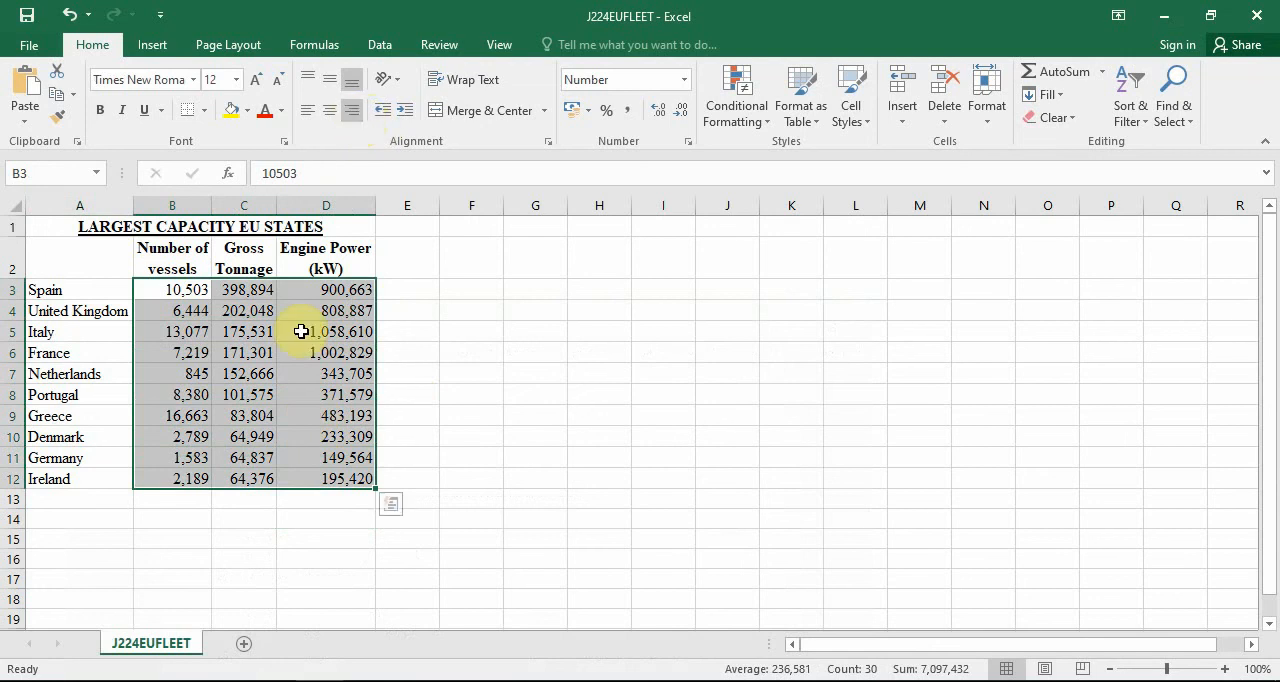
# Read task 25 in the question paper, and apply all borders to the fleet table in A1:D12.
pyautogui.click(173, 676)
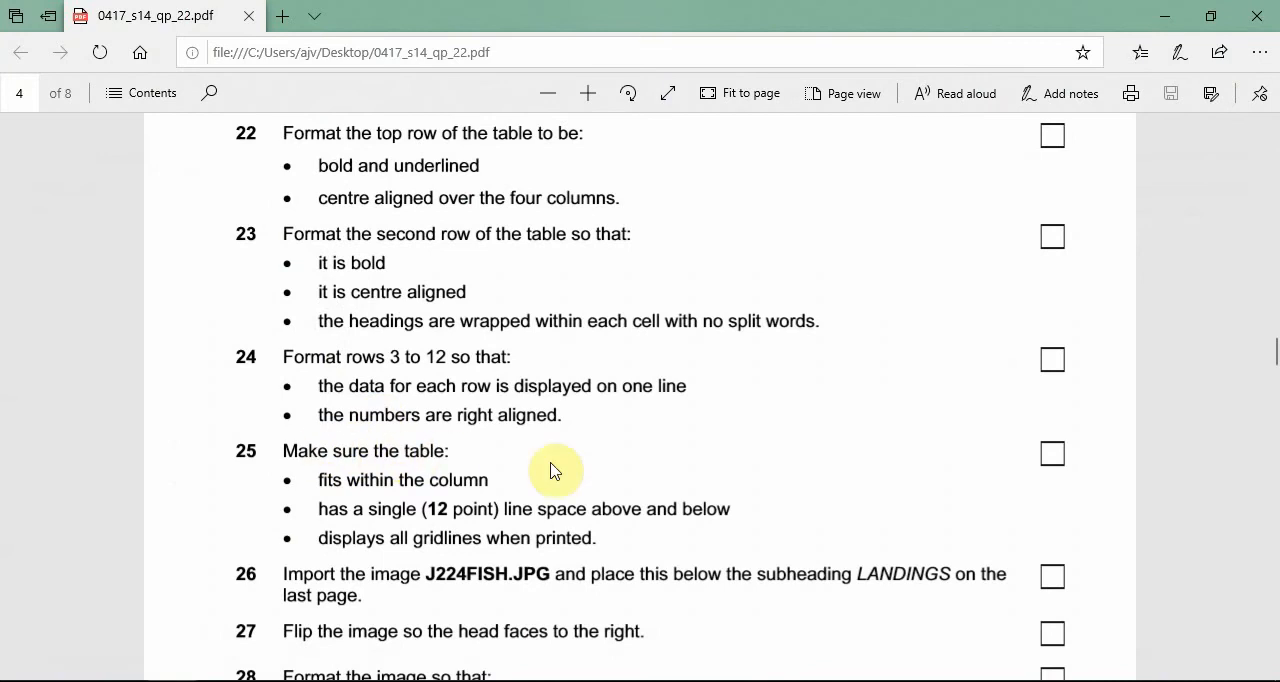
pyautogui.scroll(-1, 600, 470)
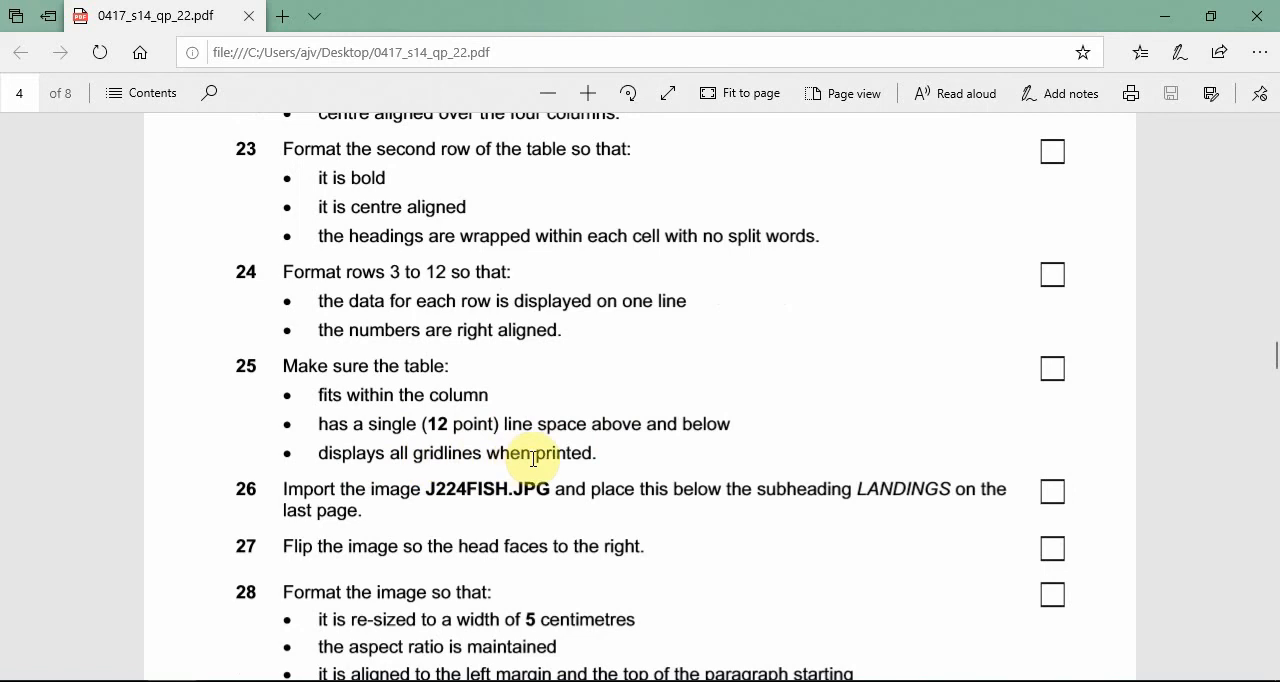
pyautogui.click(1162, 17)
pyautogui.click(578, 395)
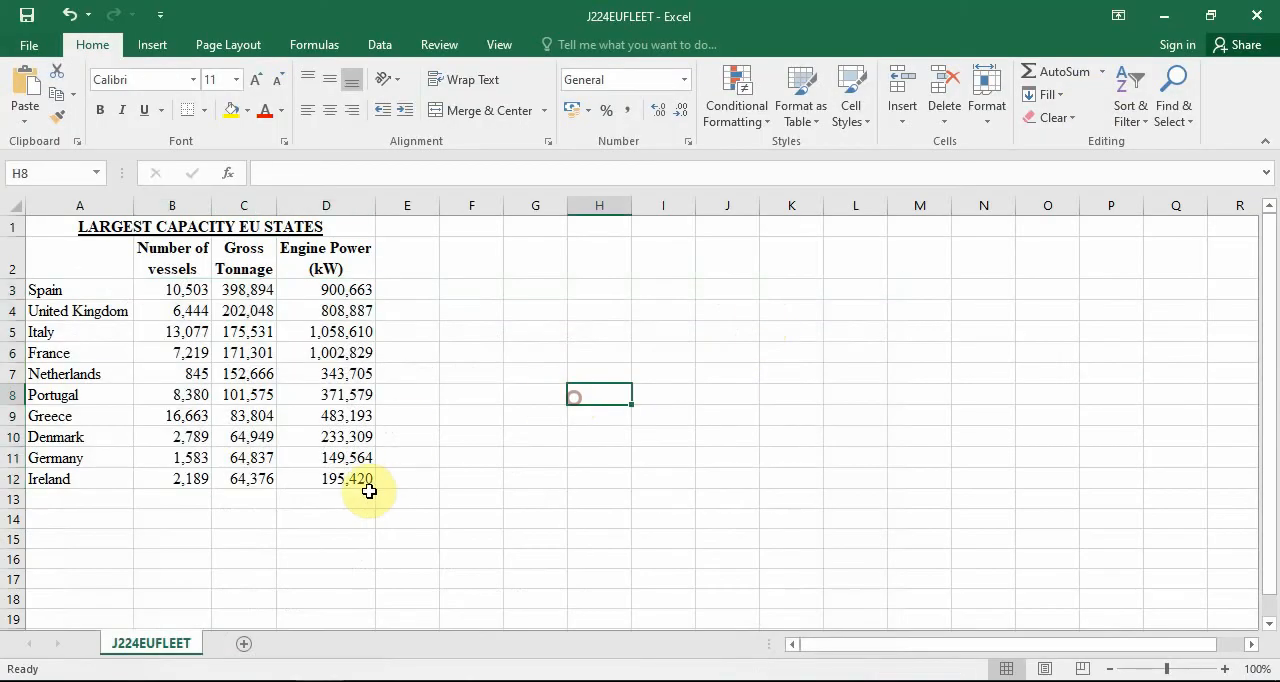
pyautogui.moveTo(358, 479); pyautogui.dragTo(95, 222)
pyautogui.click(204, 110)
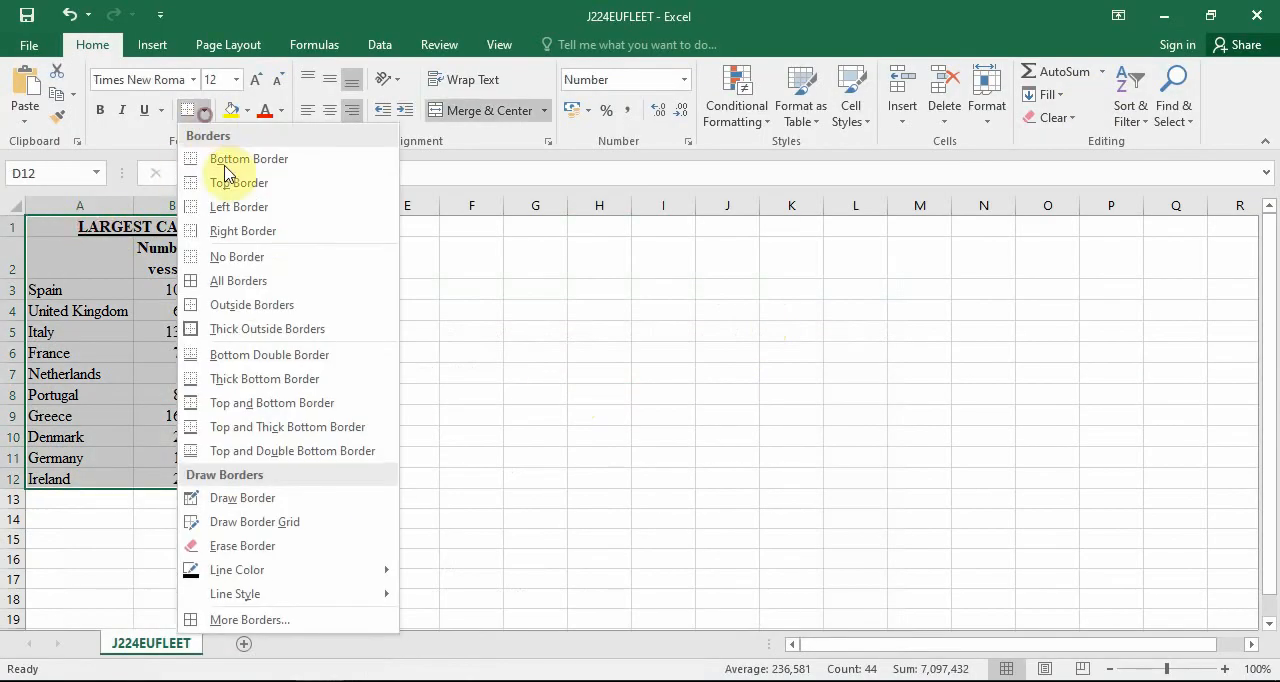
pyautogui.click(262, 282)
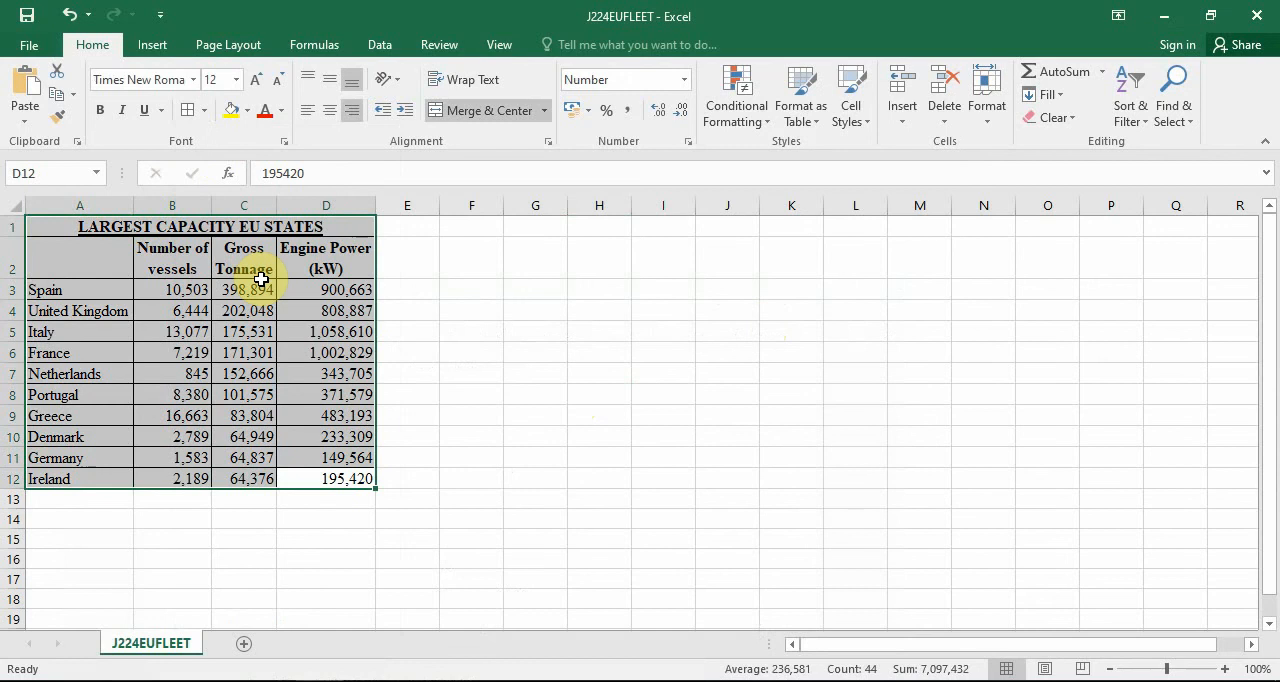
pyautogui.click(472, 418)
# Copy the fleet table A1:D12, recheck task 19 in the question paper, and switch to the J224FISHERIES report in Word.
pyautogui.moveTo(343, 480); pyautogui.dragTo(43, 191)
pyautogui.rightClick(116, 242)
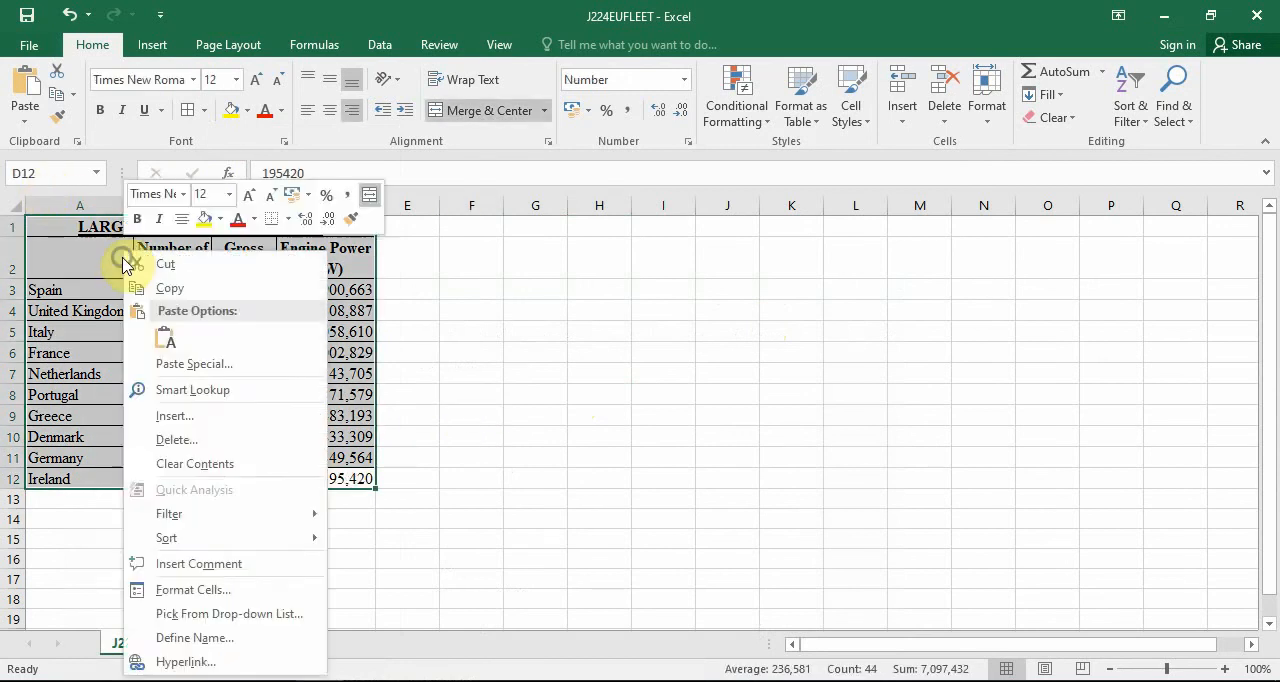
pyautogui.click(135, 286)
pyautogui.click(297, 681)
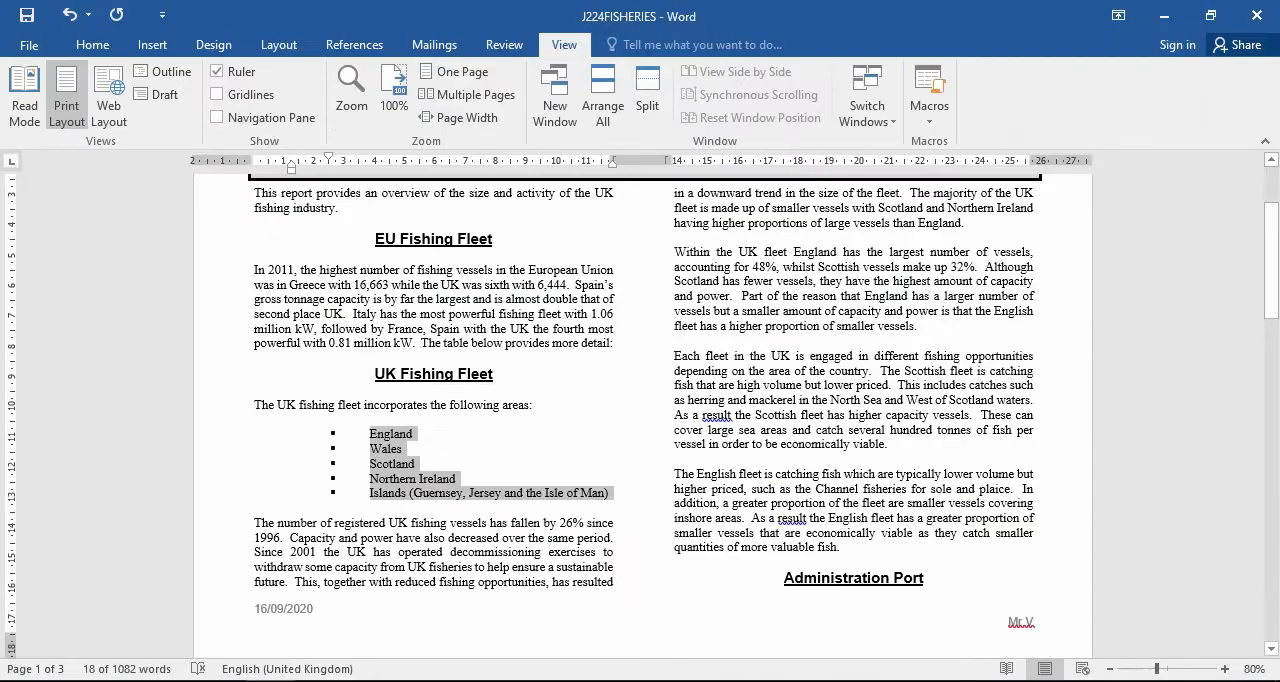
pyautogui.click(297, 681)
pyautogui.scroll(1, 603, 478)
pyautogui.scroll(6, 603, 478)
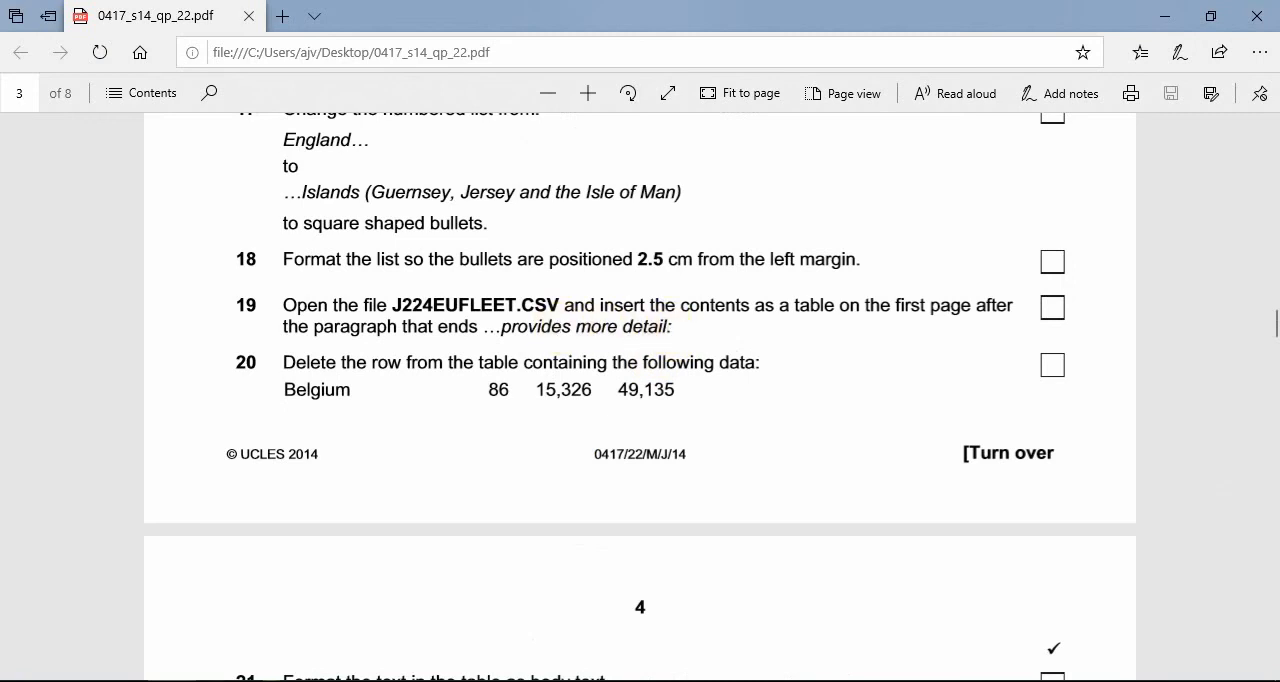
pyautogui.hotkey('alt', 'Tab')
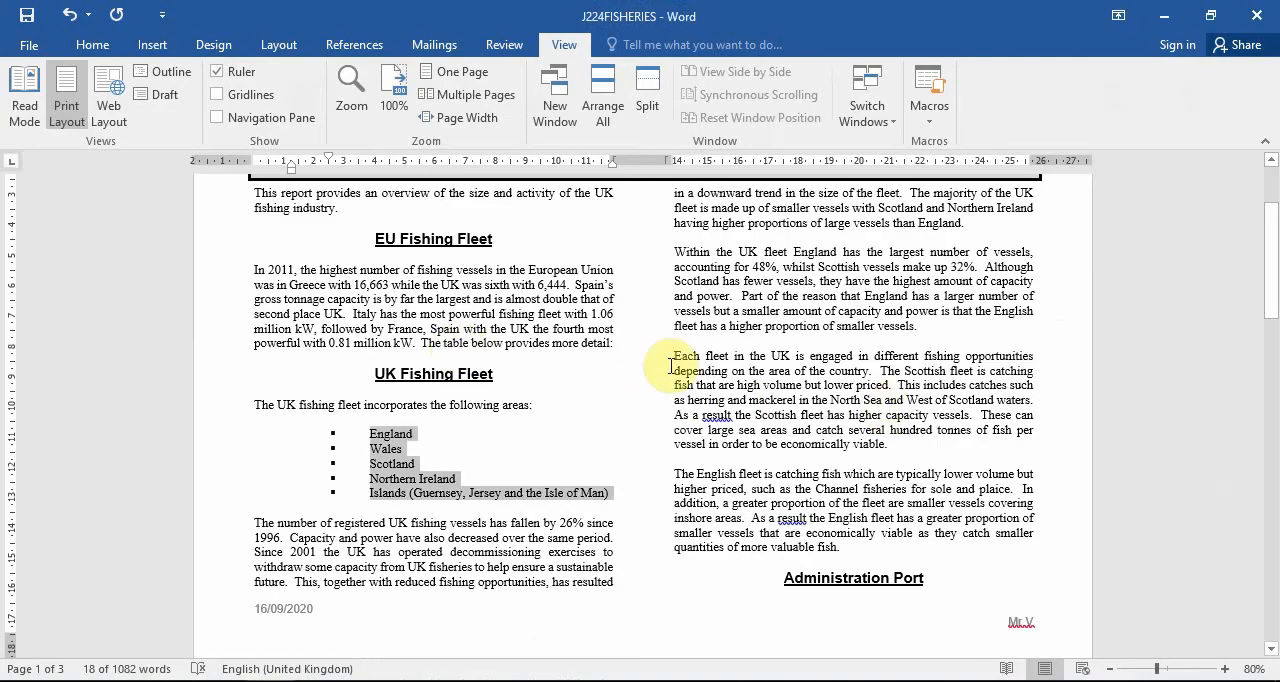
# Add blank lines after the paragraph ending "provides more detail:" and paste the copied fleet table there.
pyautogui.click(613, 344)
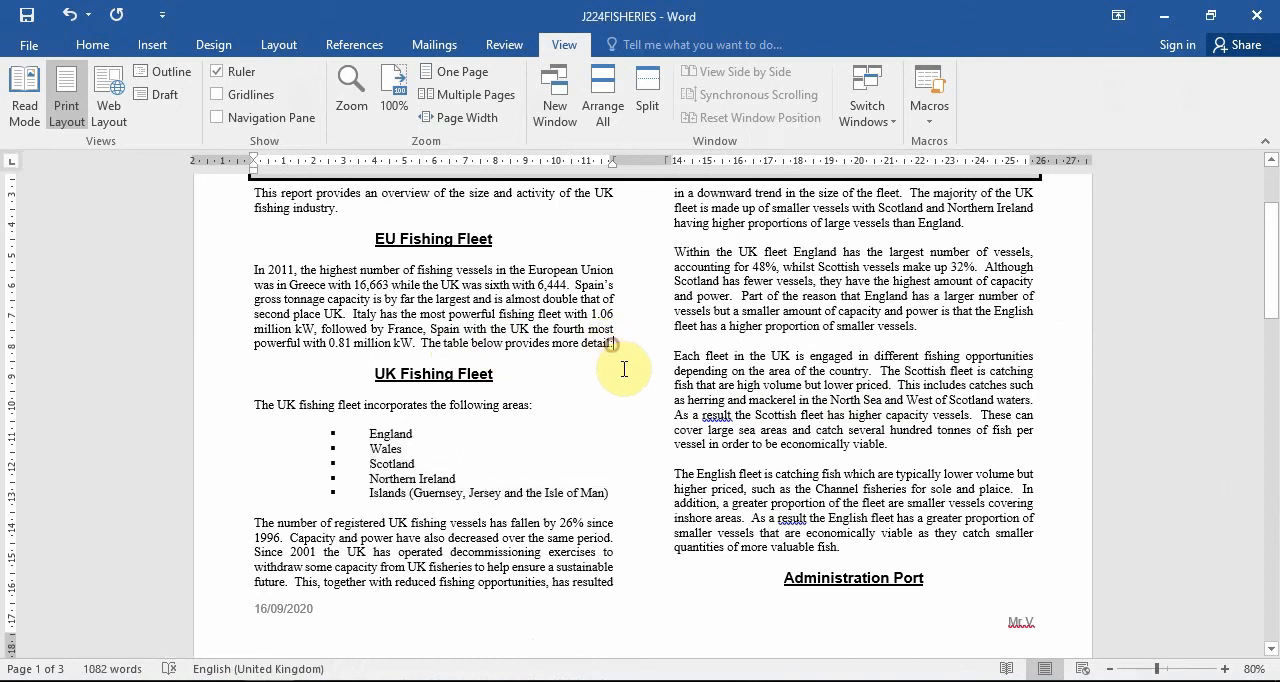
pyautogui.press('Return')
pyautogui.press('Return')
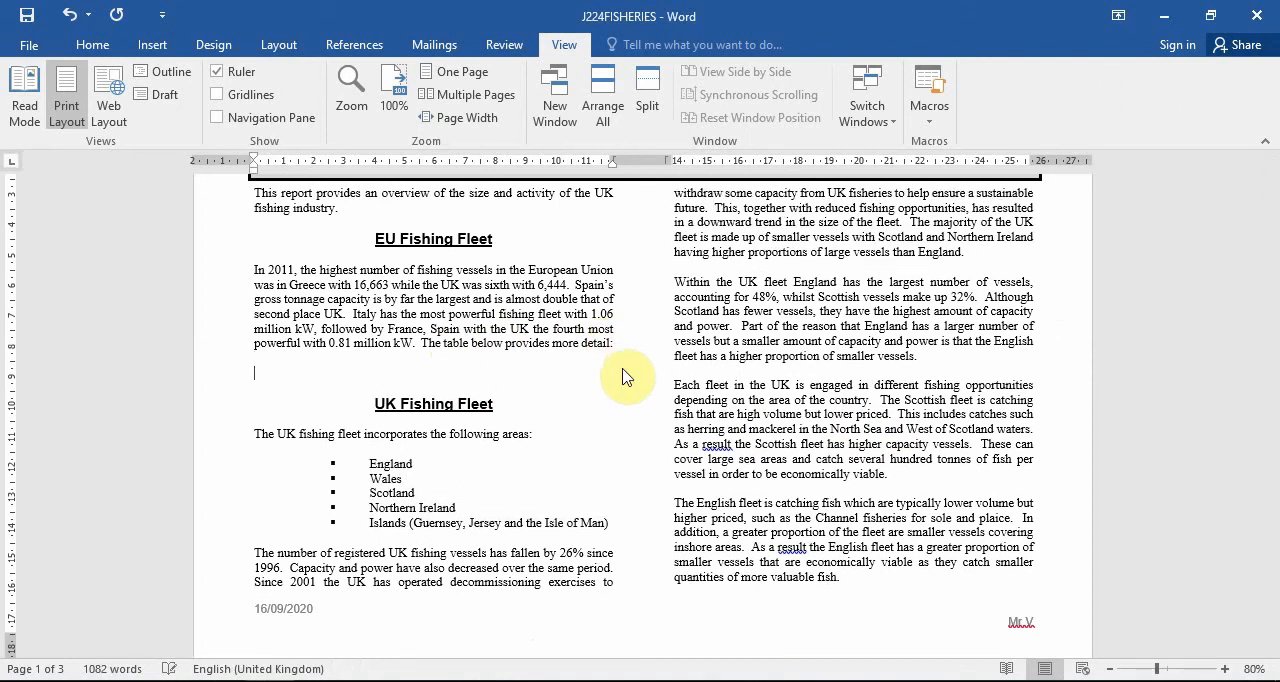
pyautogui.scroll(2, 622, 400)
pyautogui.press('Return')
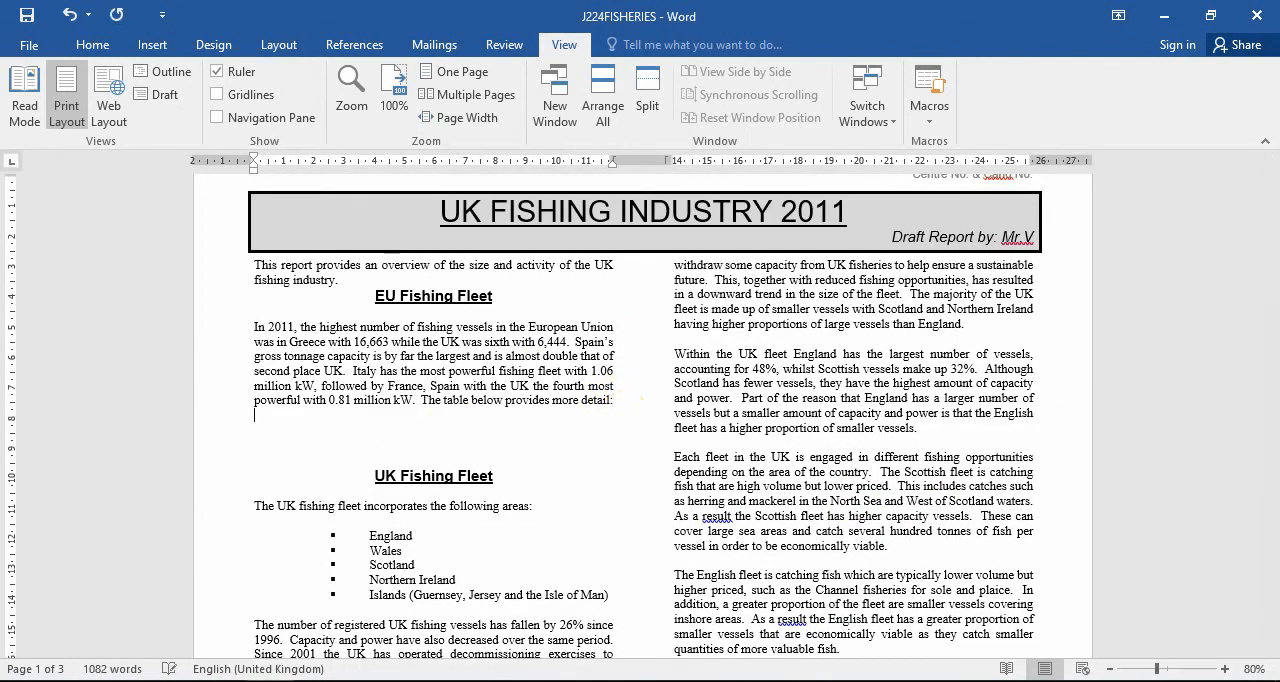
pyautogui.press('Return')
pyautogui.hotkey('ctrl', 'v')
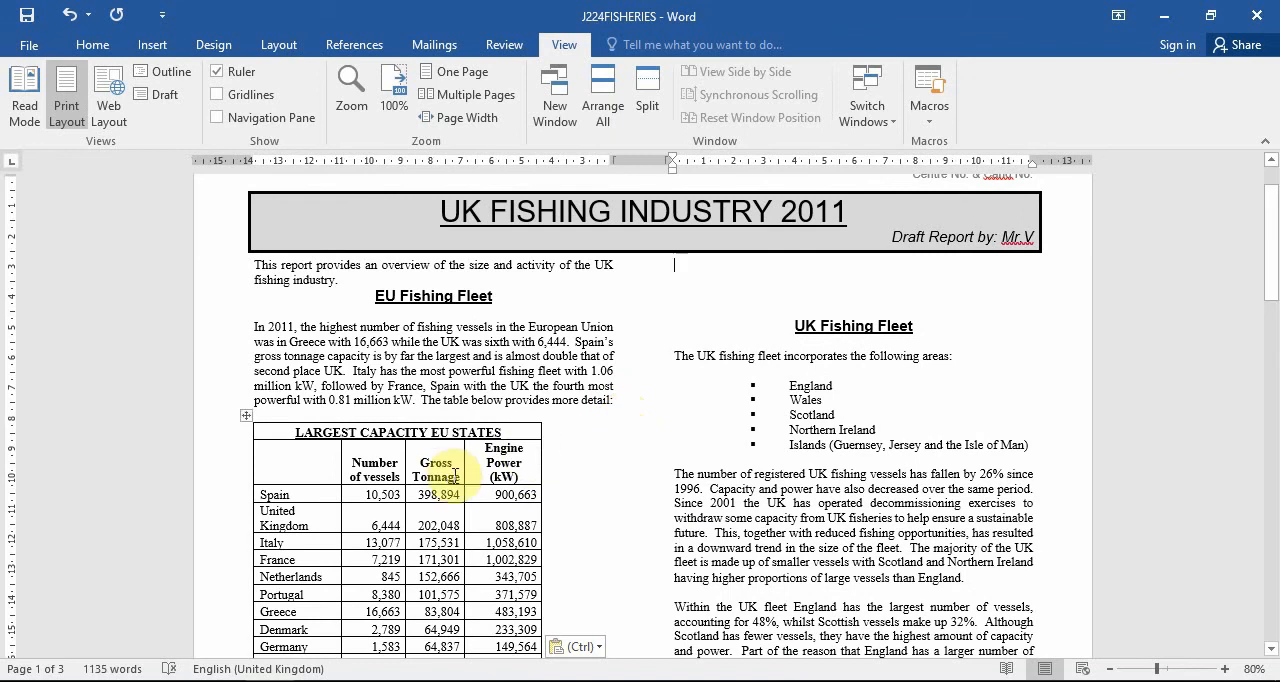
# Delete the surplus blank lines between the pasted table and the UK Fishing Fleet subheading, and check the first page layout.
pyautogui.scroll(-5, 400, 465)
pyautogui.scroll(4, 457, 400)
pyautogui.scroll(1, 718, 295)
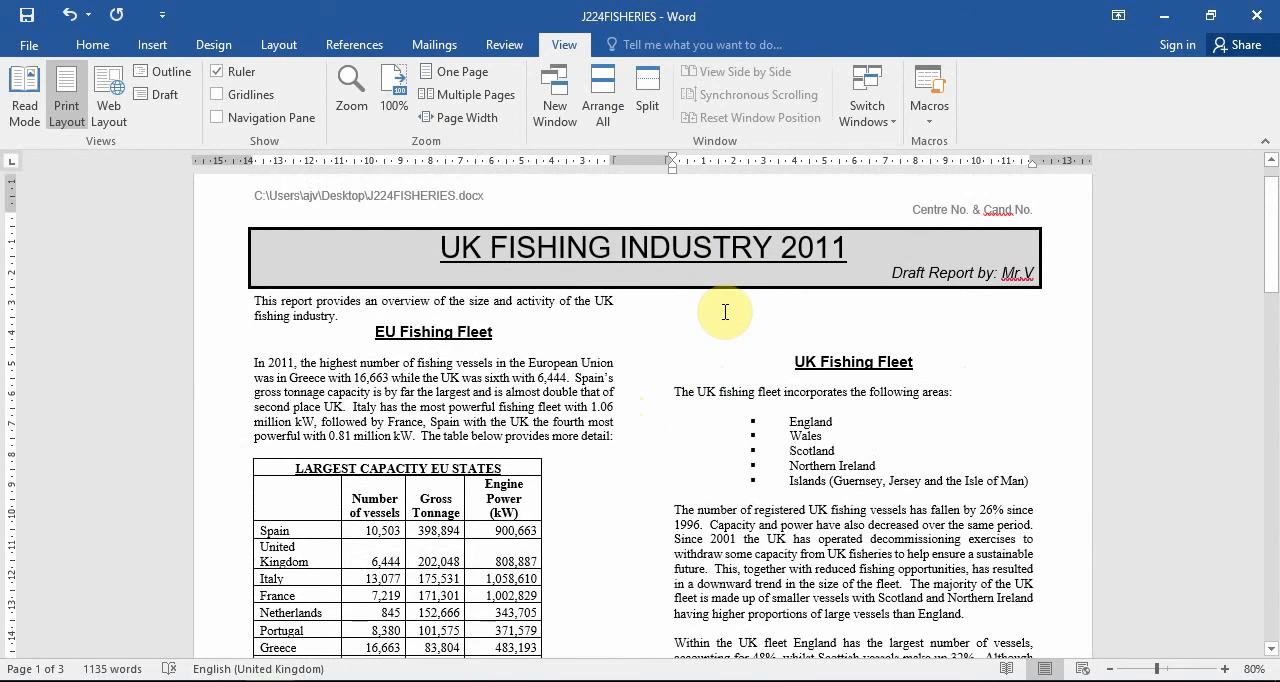
pyautogui.press('Delete')
pyautogui.press('Delete')
pyautogui.press('Delete')
pyautogui.press('Delete')
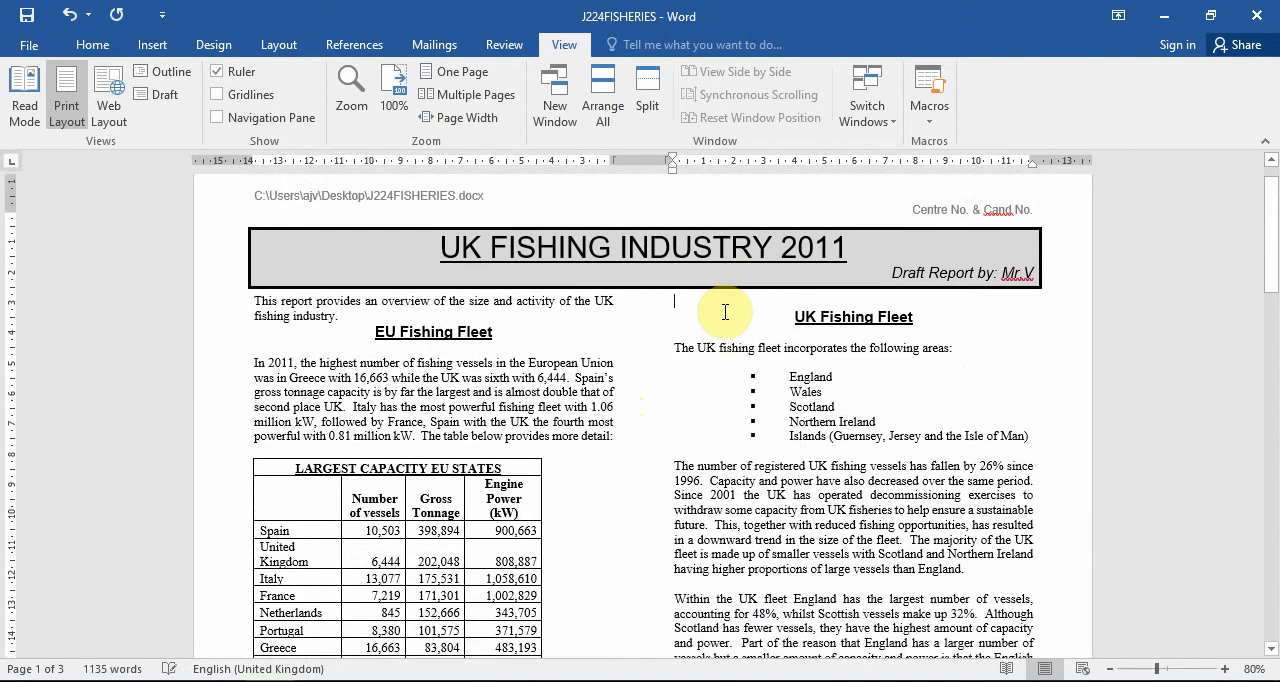
pyautogui.scroll(-4, 857, 427)
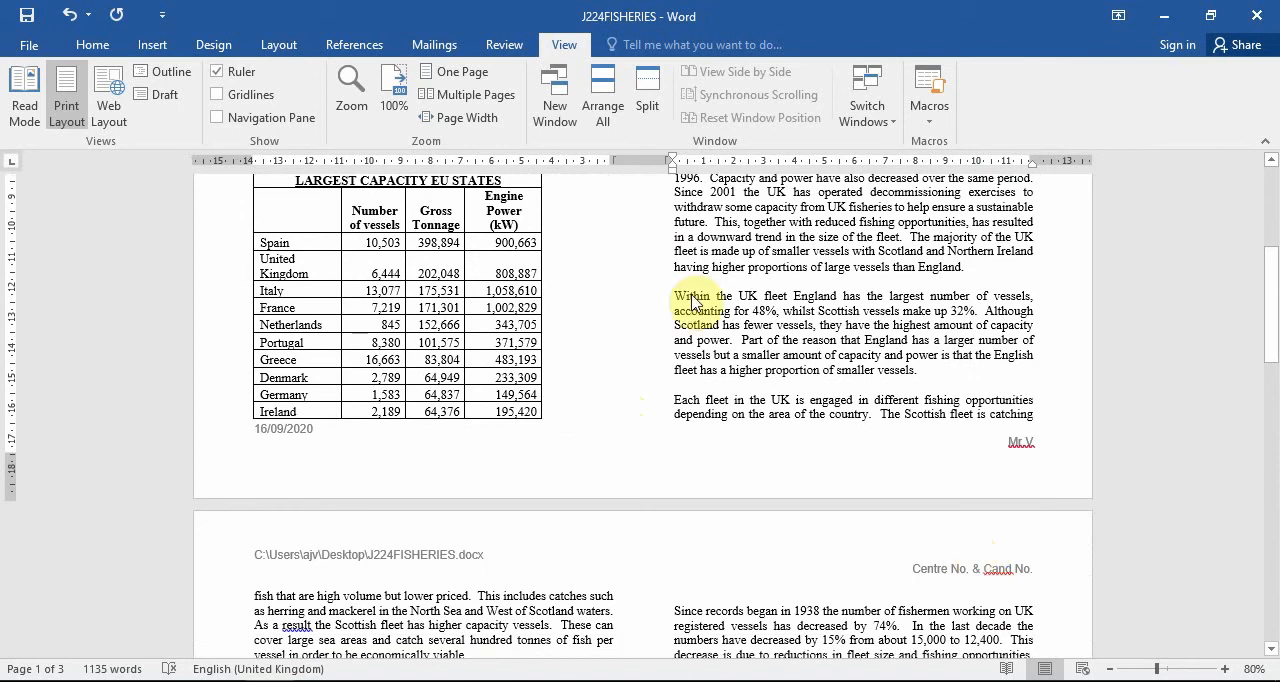
# Read task 26 in the question paper and return to the J224FISHERIES report in Word.
pyautogui.hotkey('alt', 'Tab')
pyautogui.scroll(-7, 600, 471)
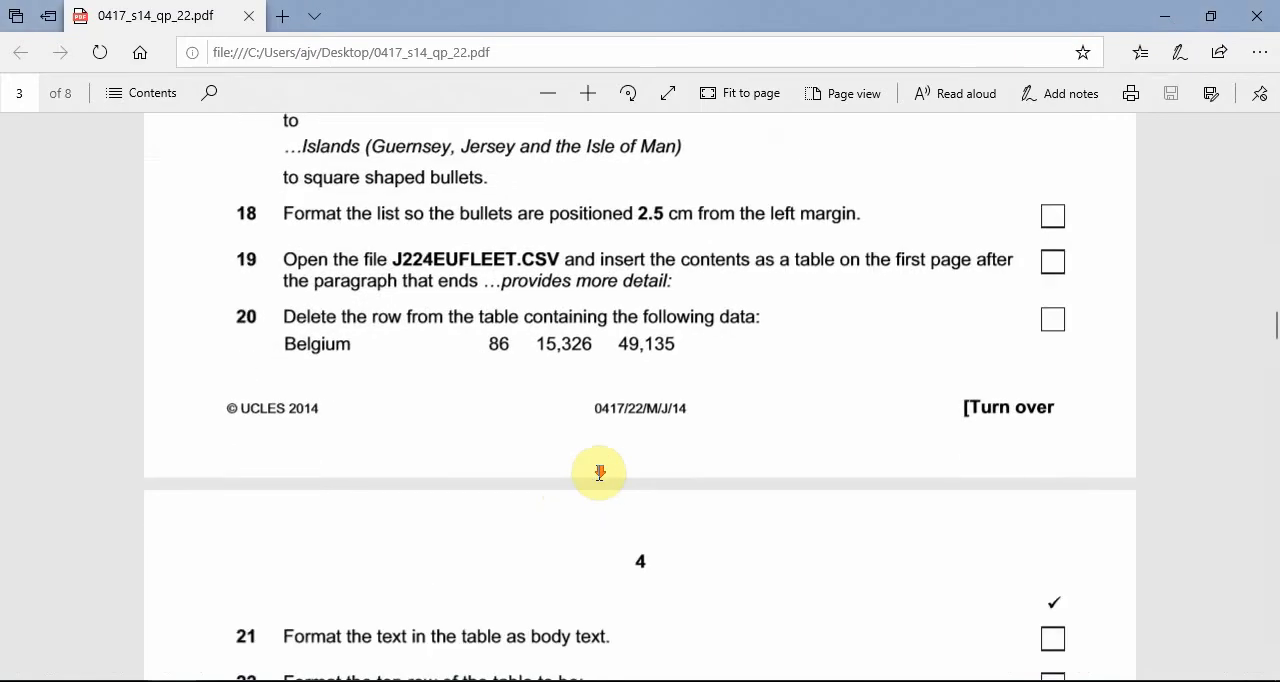
pyautogui.scroll(2, 752, 446)
pyautogui.scroll(2, 752, 446)
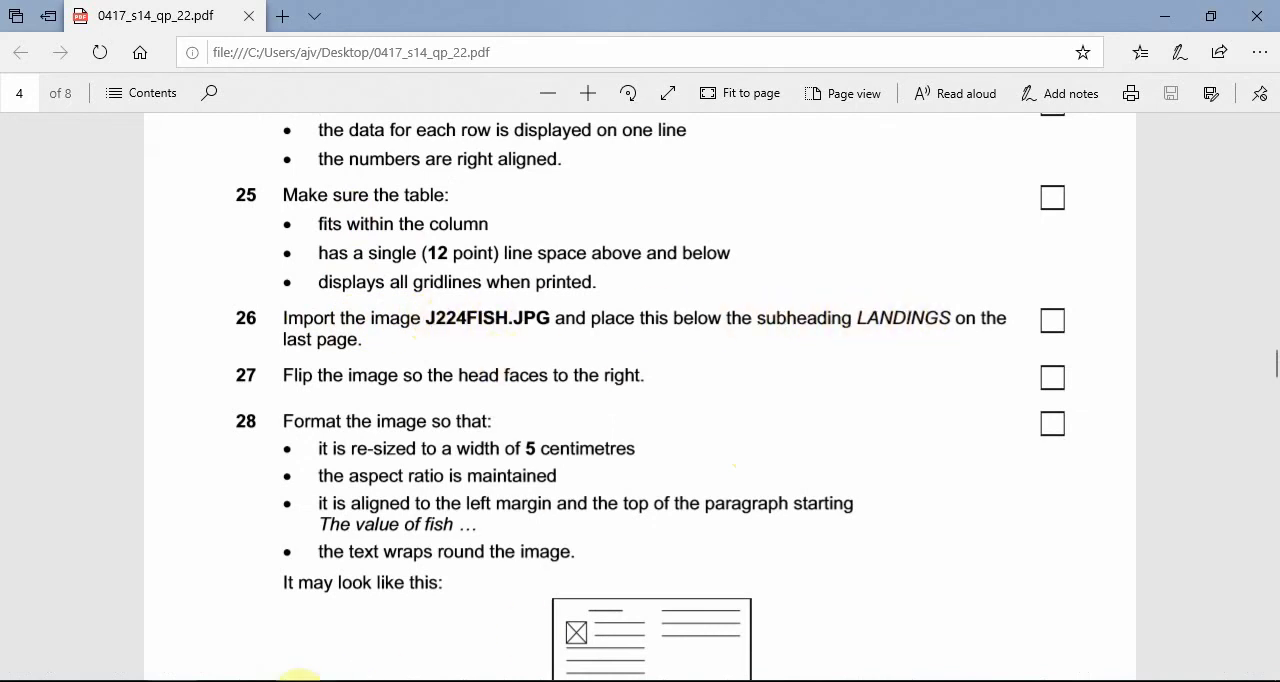
pyautogui.hotkey('alt', 'Tab')
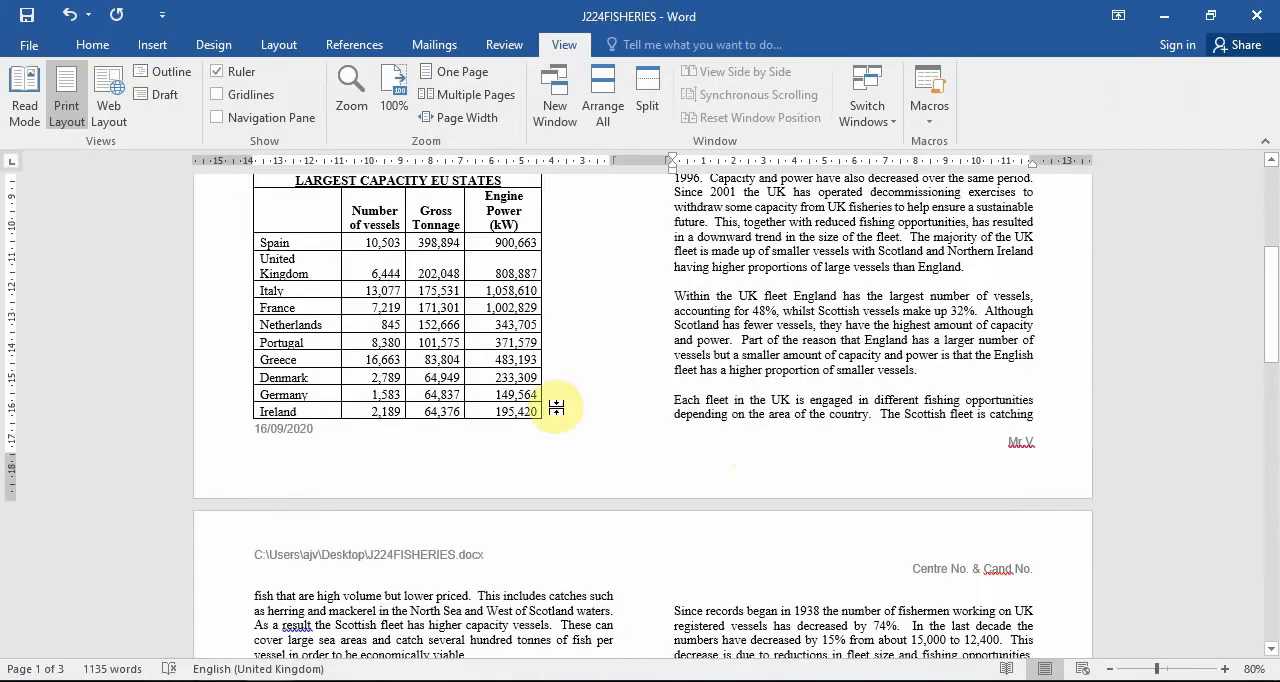
# Insert the J224FISH picture from the 0417_s14_sf_22 folder before the paragraph starting "The value of fish" under the Landings subheading.
pyautogui.scroll(-6, 566, 400)
pyautogui.scroll(-10, 892, 415)
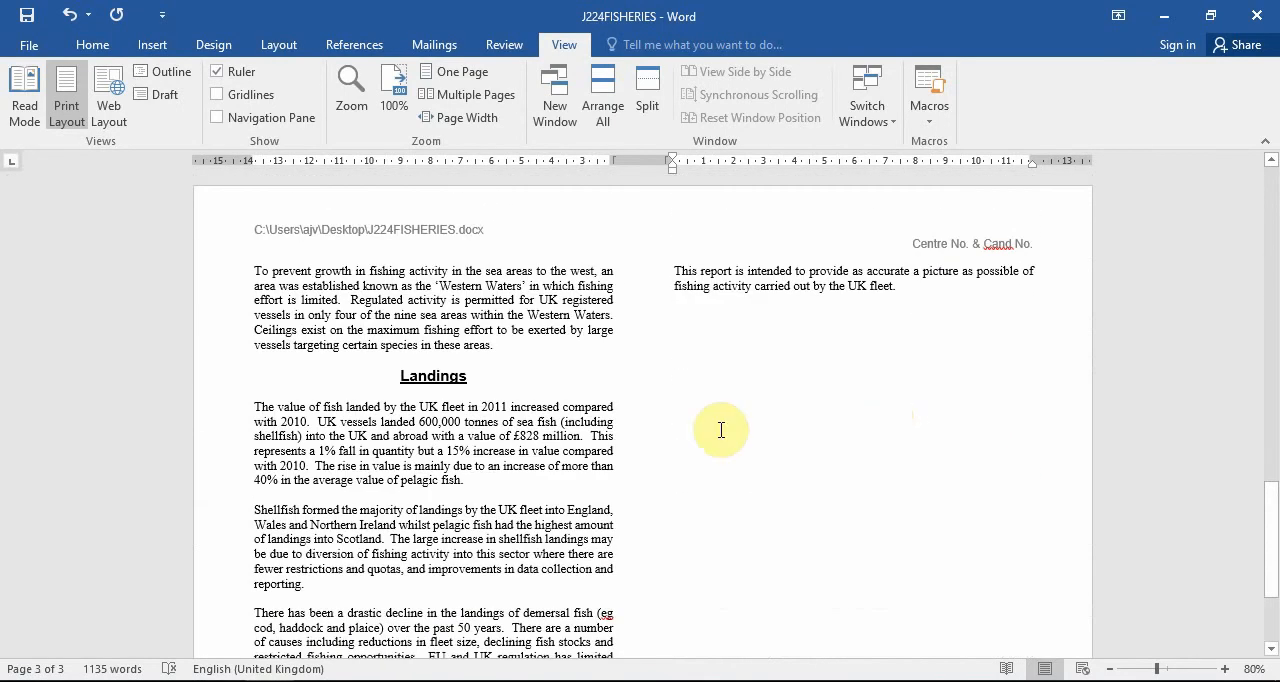
pyautogui.moveTo(171, 680)
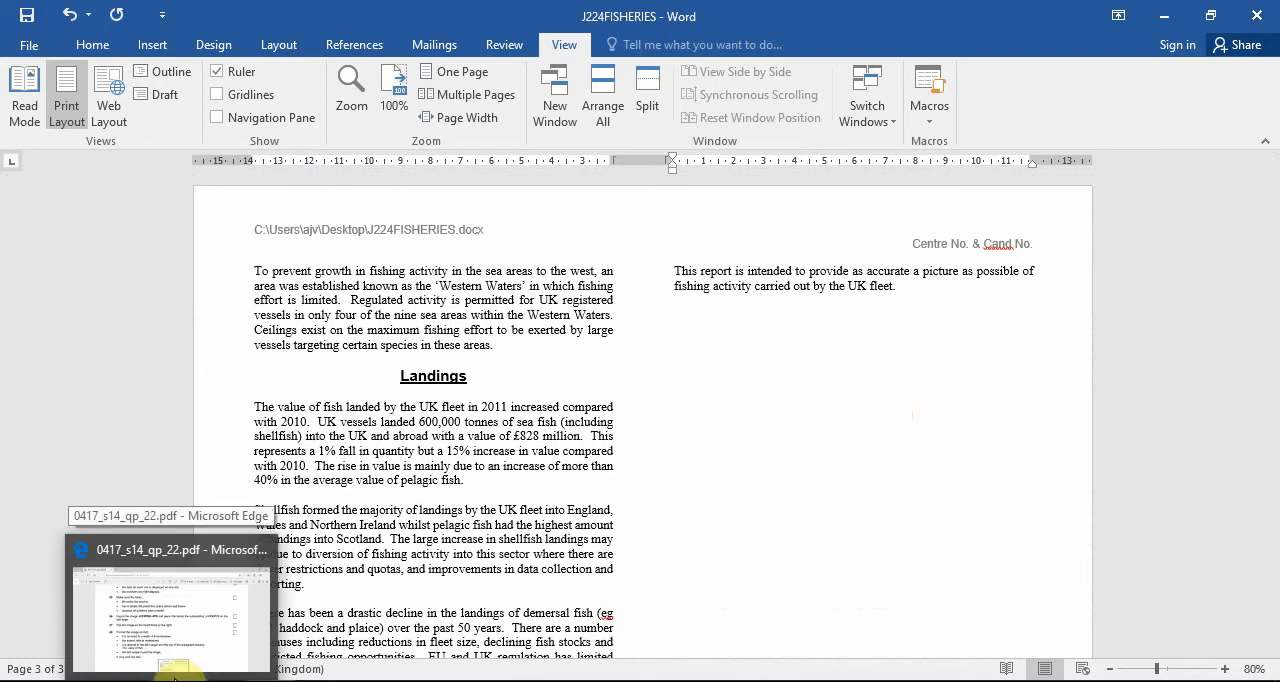
pyautogui.click(262, 407)
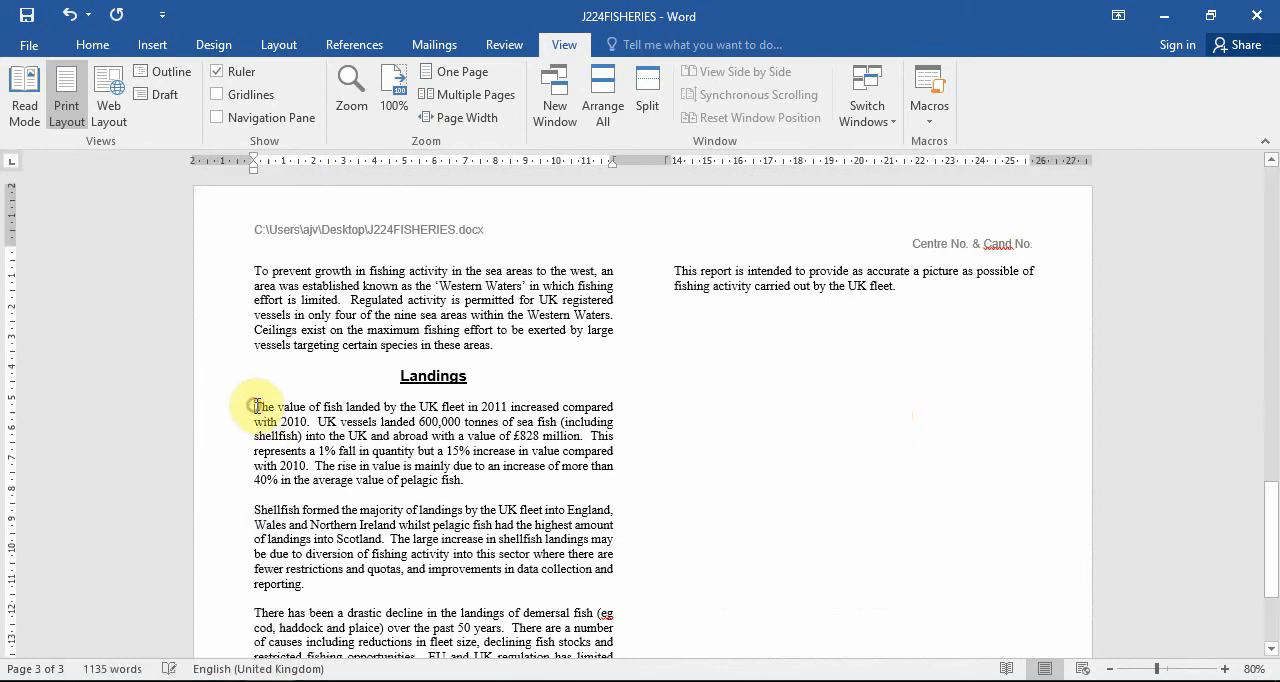
pyautogui.click(168, 50)
pyautogui.click(192, 95)
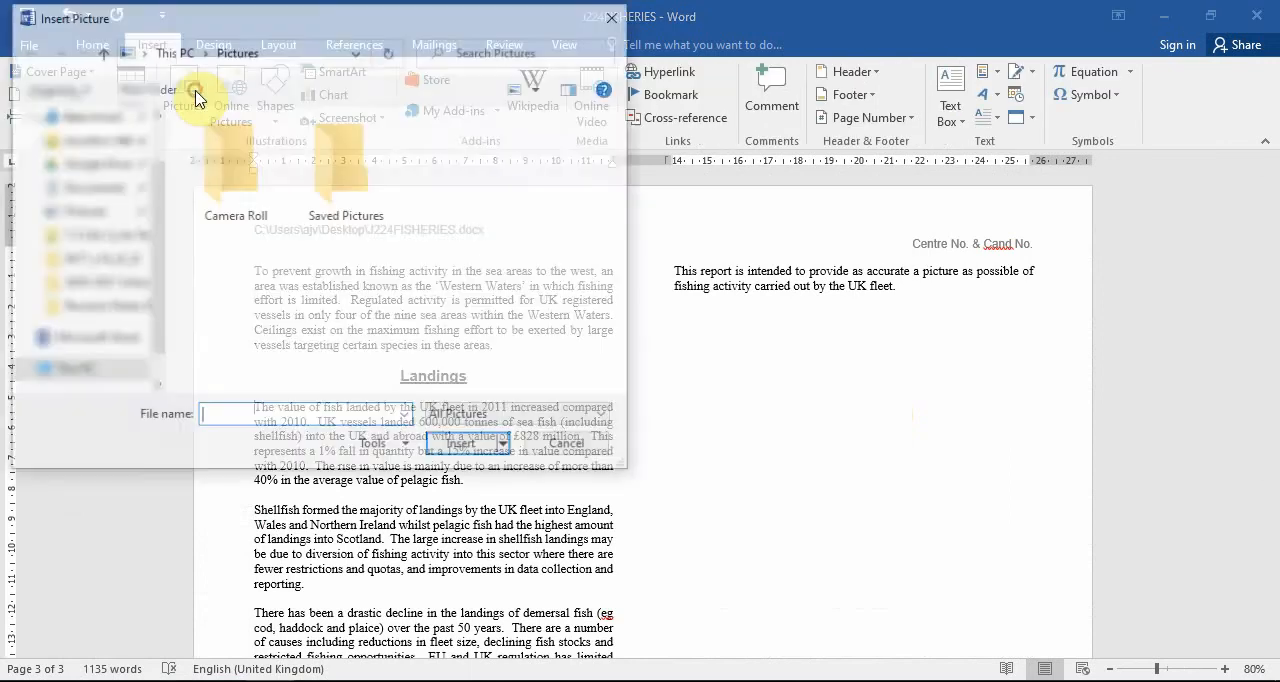
pyautogui.click(103, 155)
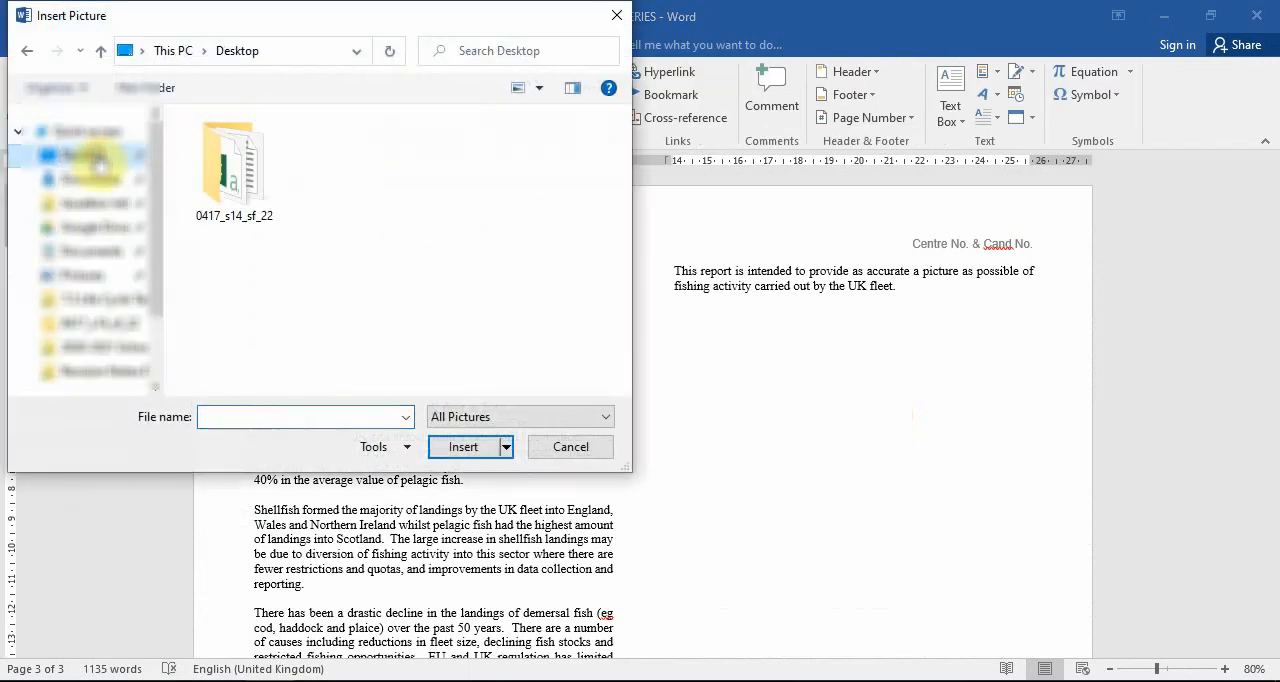
pyautogui.doubleClick(216, 180)
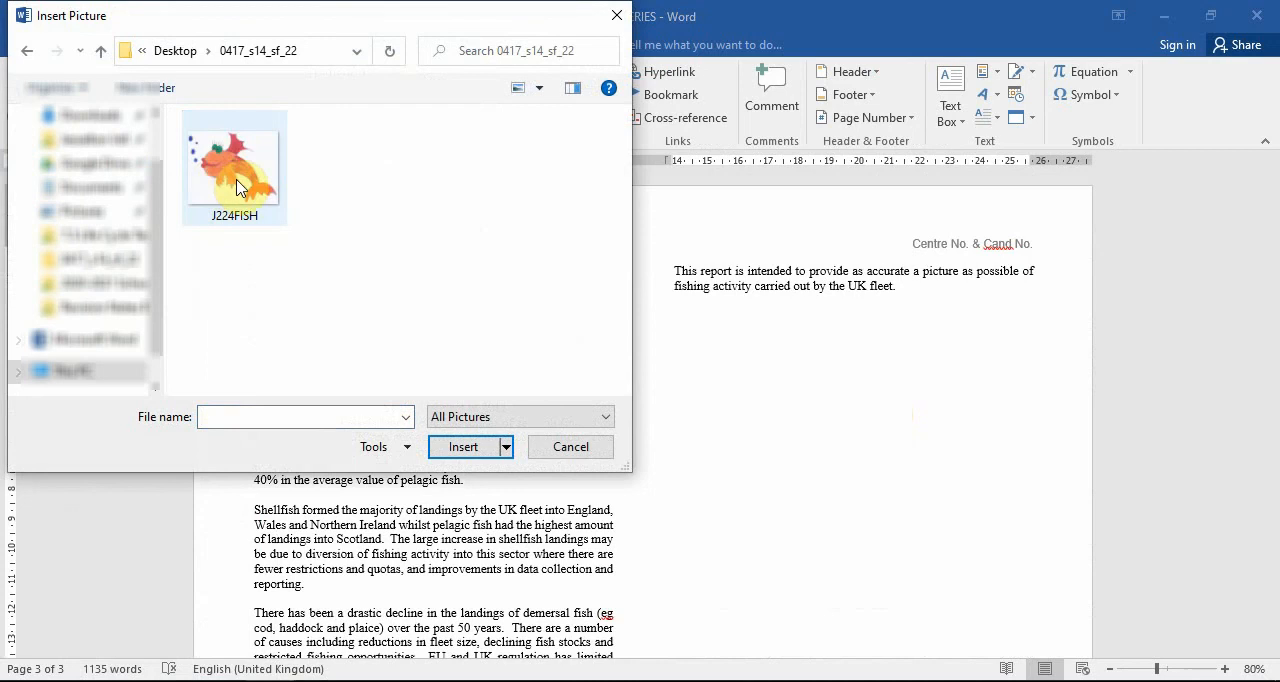
pyautogui.doubleClick(206, 180)
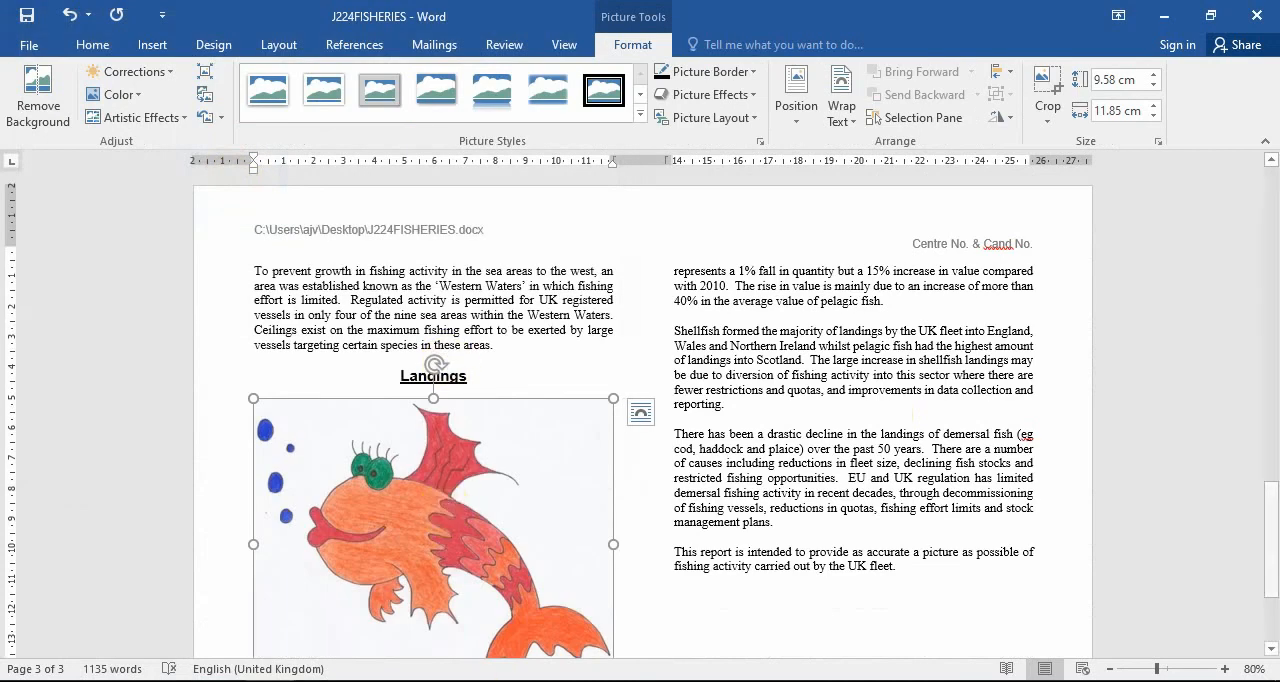
# Check task 27 in the question paper, and flip the fish picture horizontally so its head faces right.
pyautogui.hotkey('alt', 'Tab')
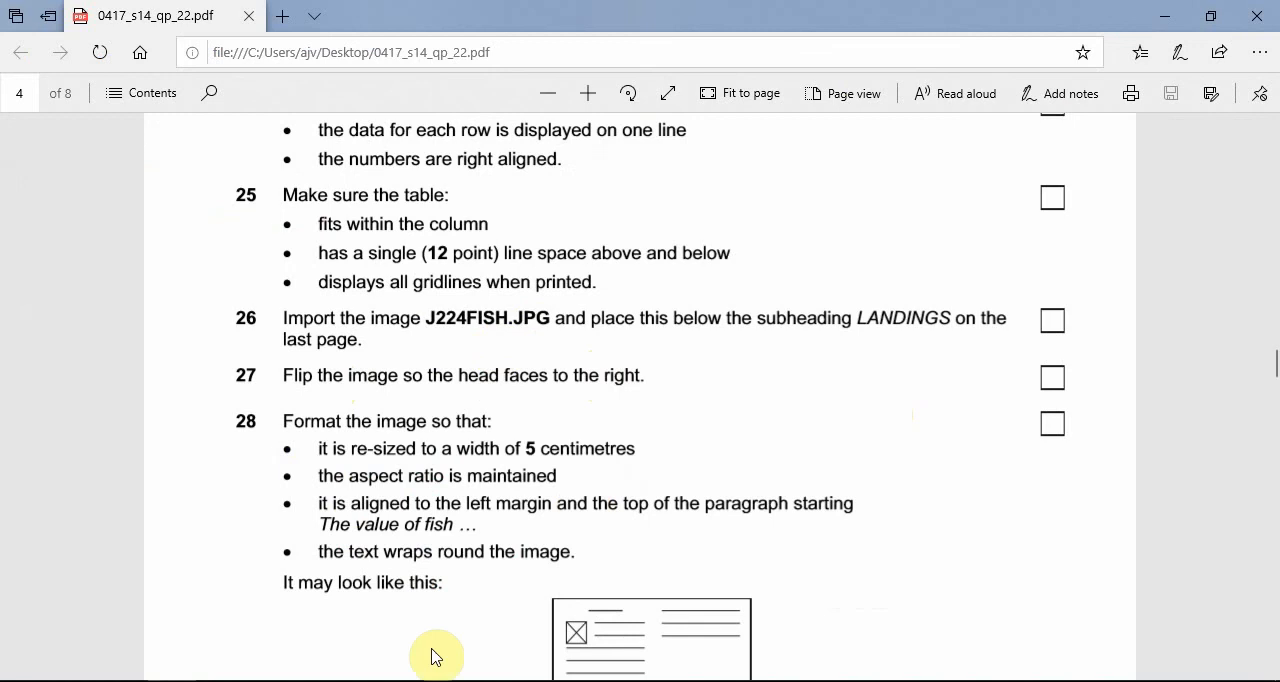
pyautogui.click(241, 681)
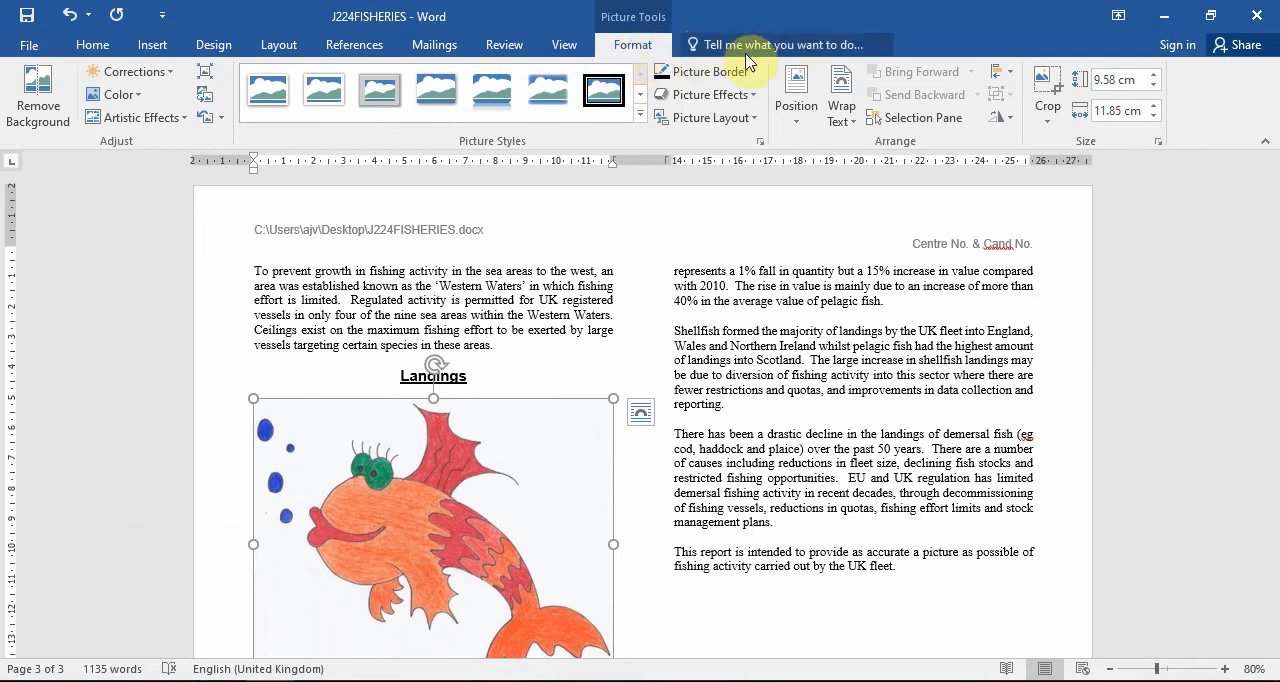
pyautogui.click(1005, 120)
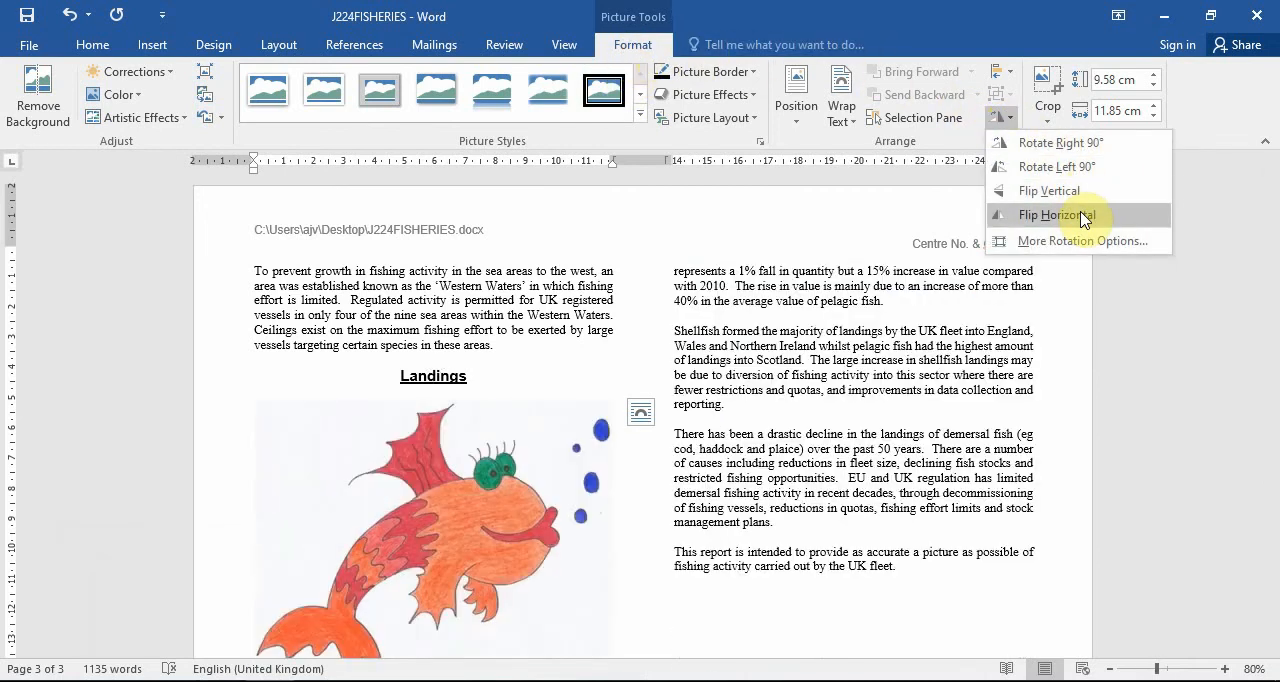
pyautogui.click(1083, 216)
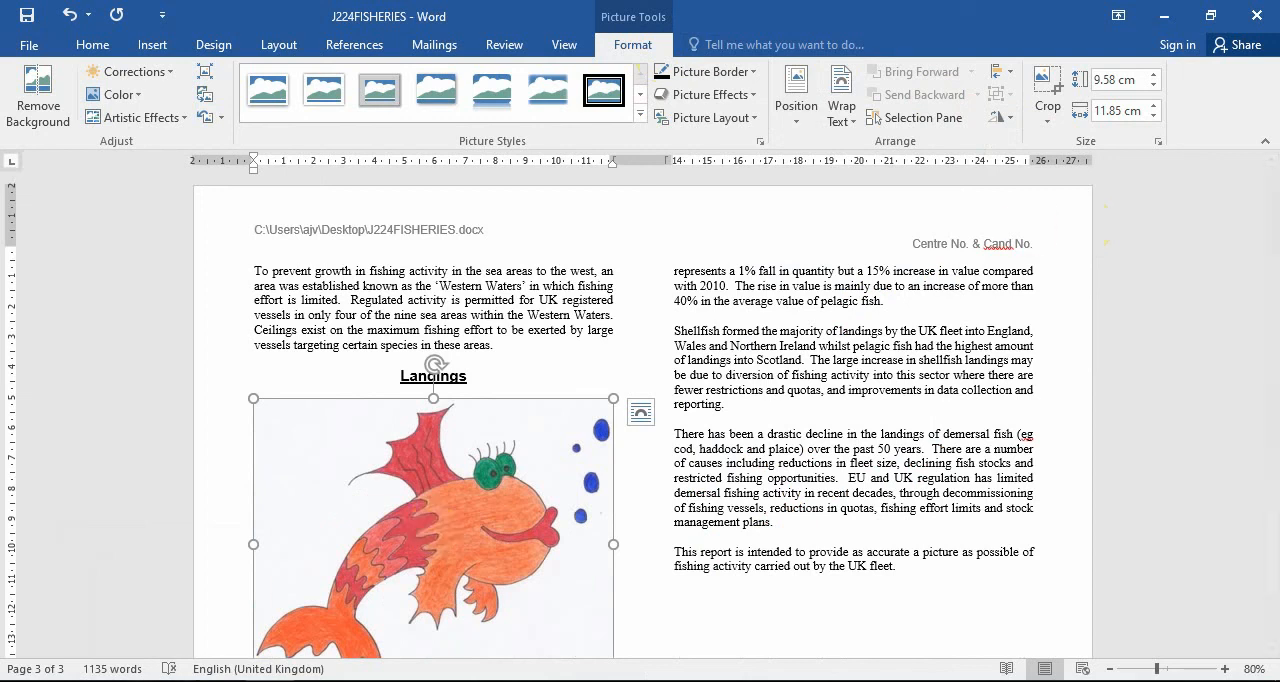
# Read task 28 in the question paper, and resize the fish picture to a height of 5 cm with its proportions kept.
pyautogui.hotkey('alt', 'Tab')
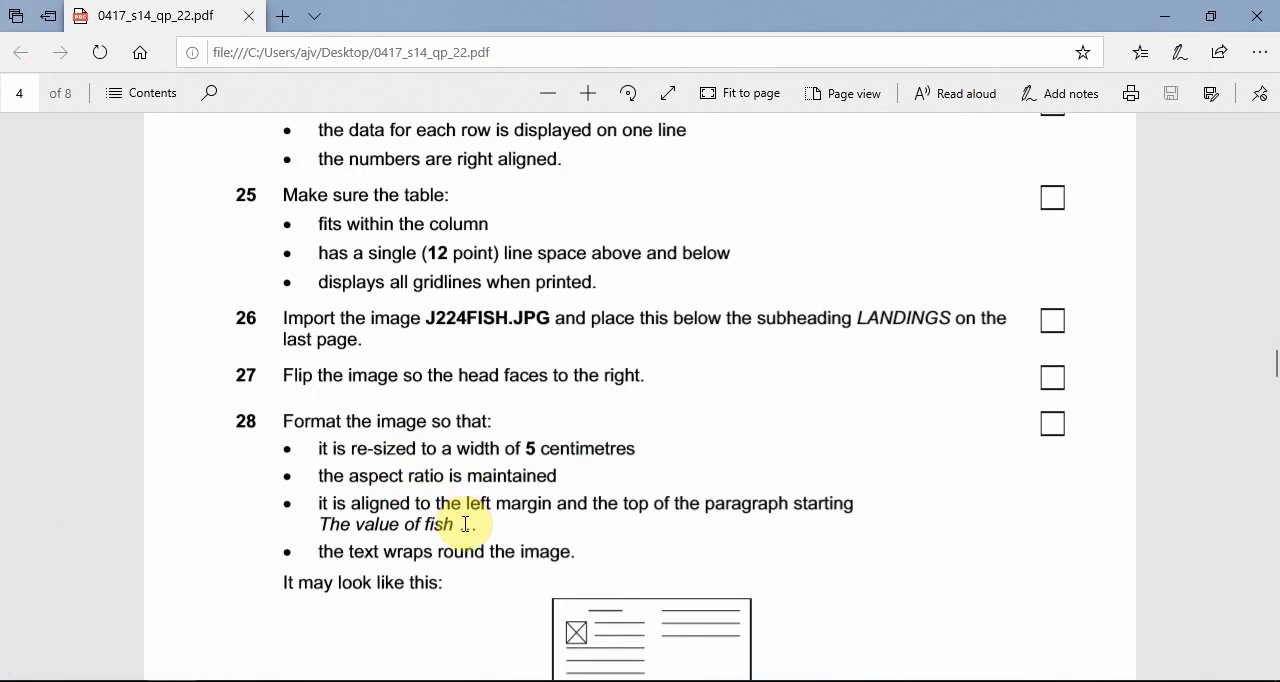
pyautogui.scroll(-3, 655, 560)
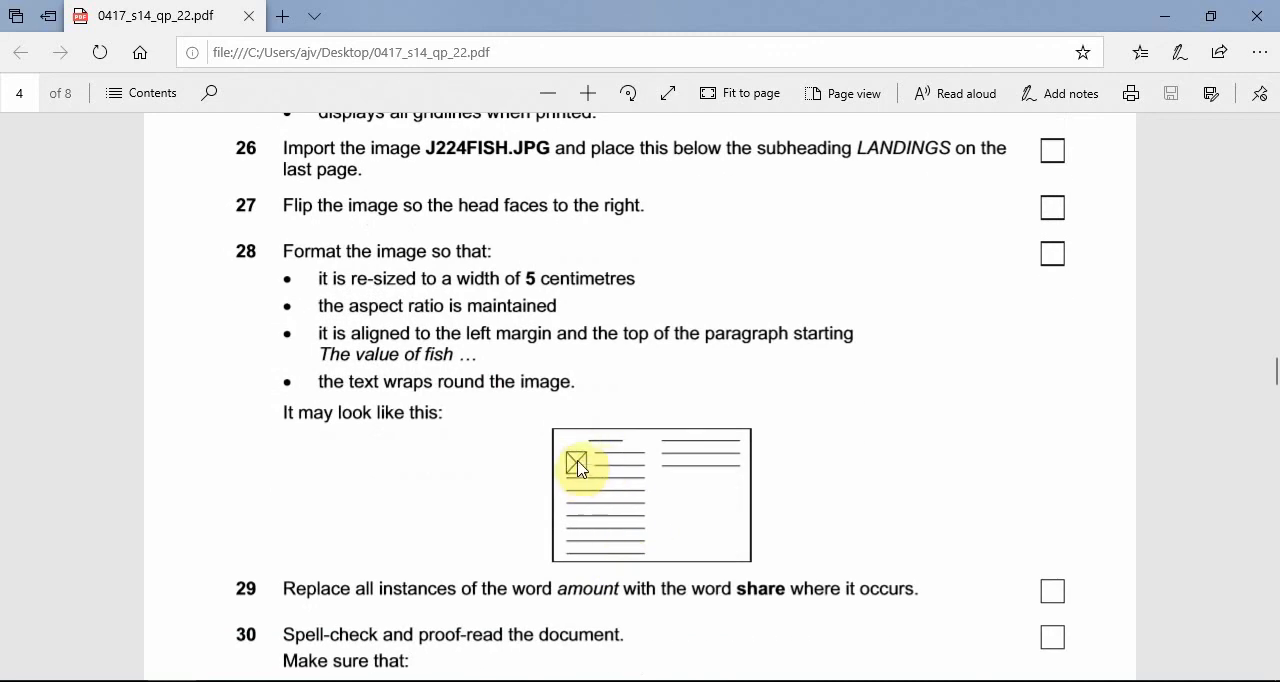
pyautogui.click(1164, 16)
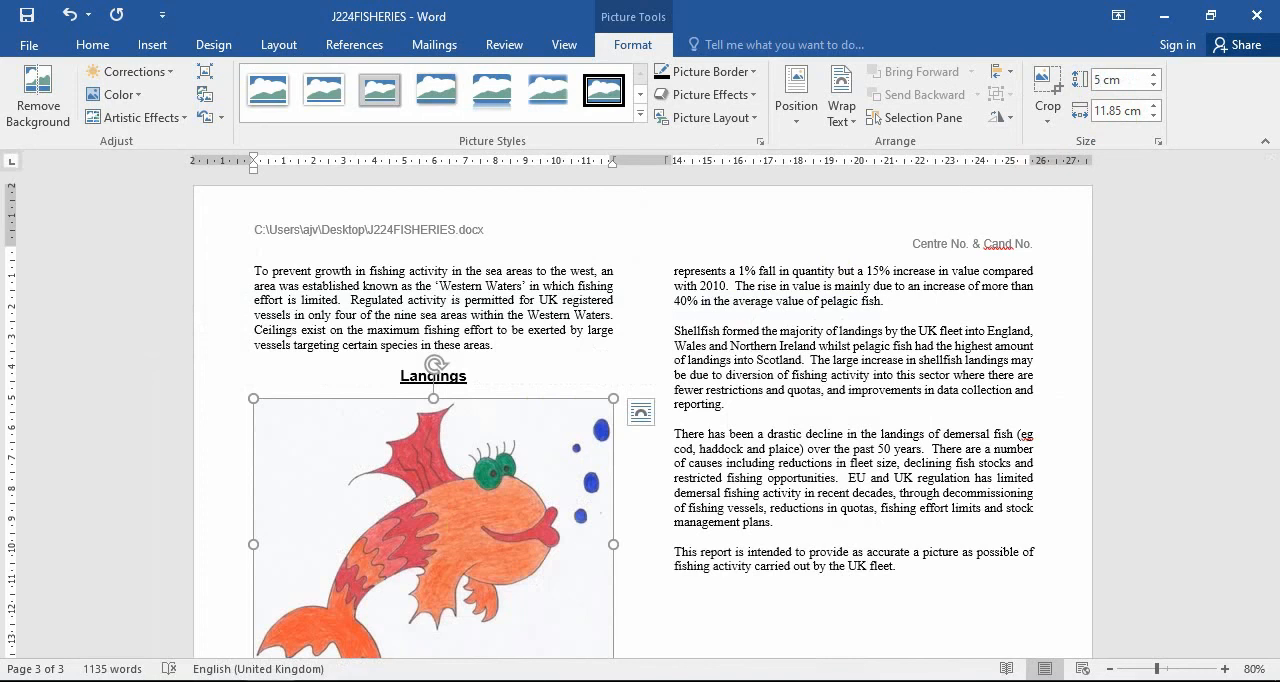
pyautogui.click(551, 364)
pyautogui.click(392, 479)
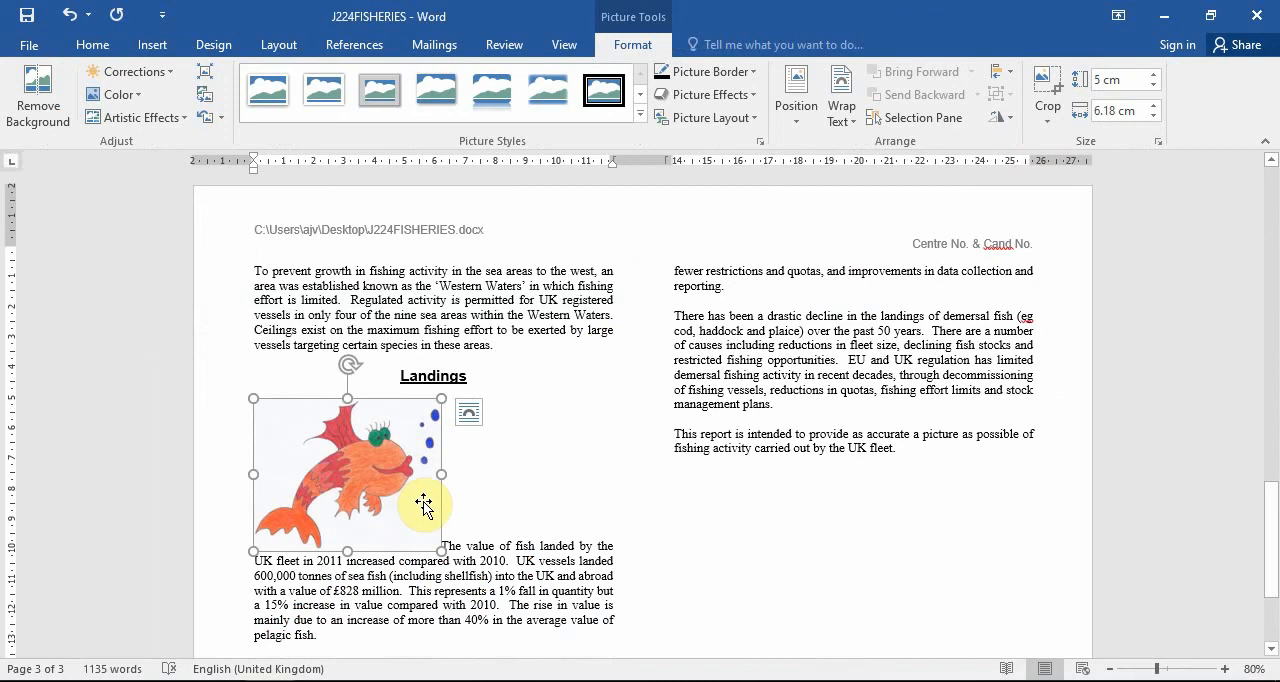
# Set the fish picture's text wrapping to Tight and deselect the picture.
pyautogui.click(838, 125)
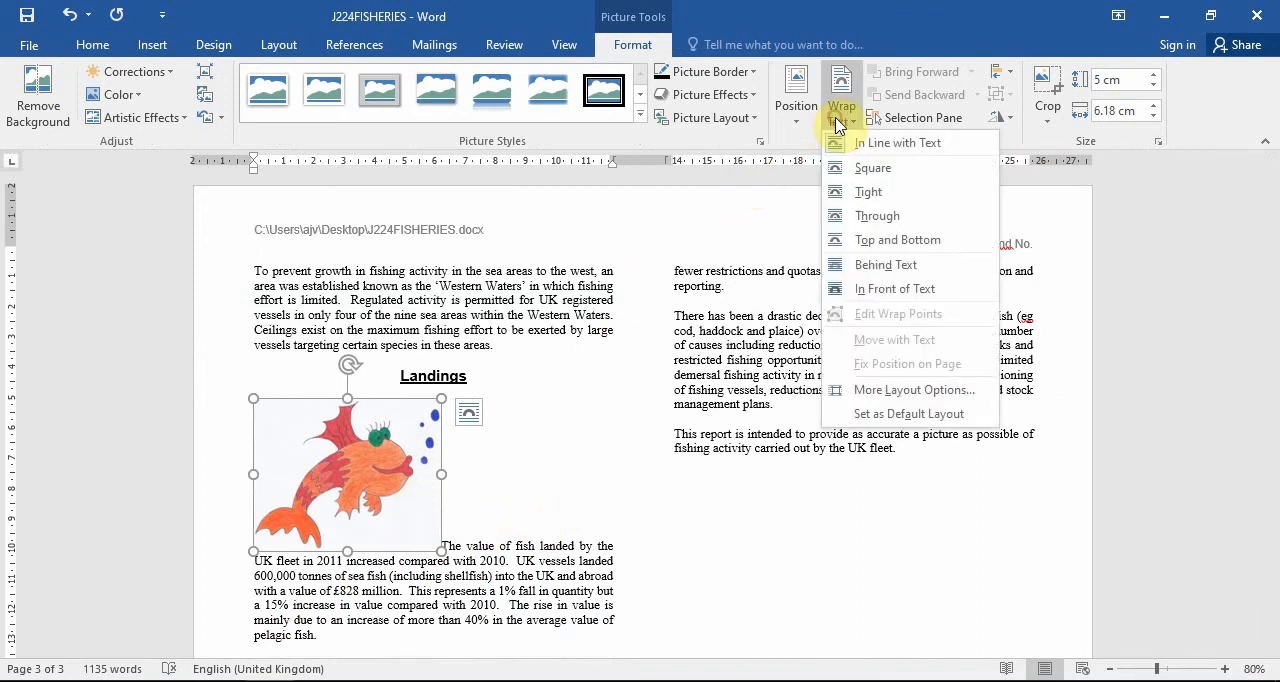
pyautogui.click(887, 194)
pyautogui.click(458, 415)
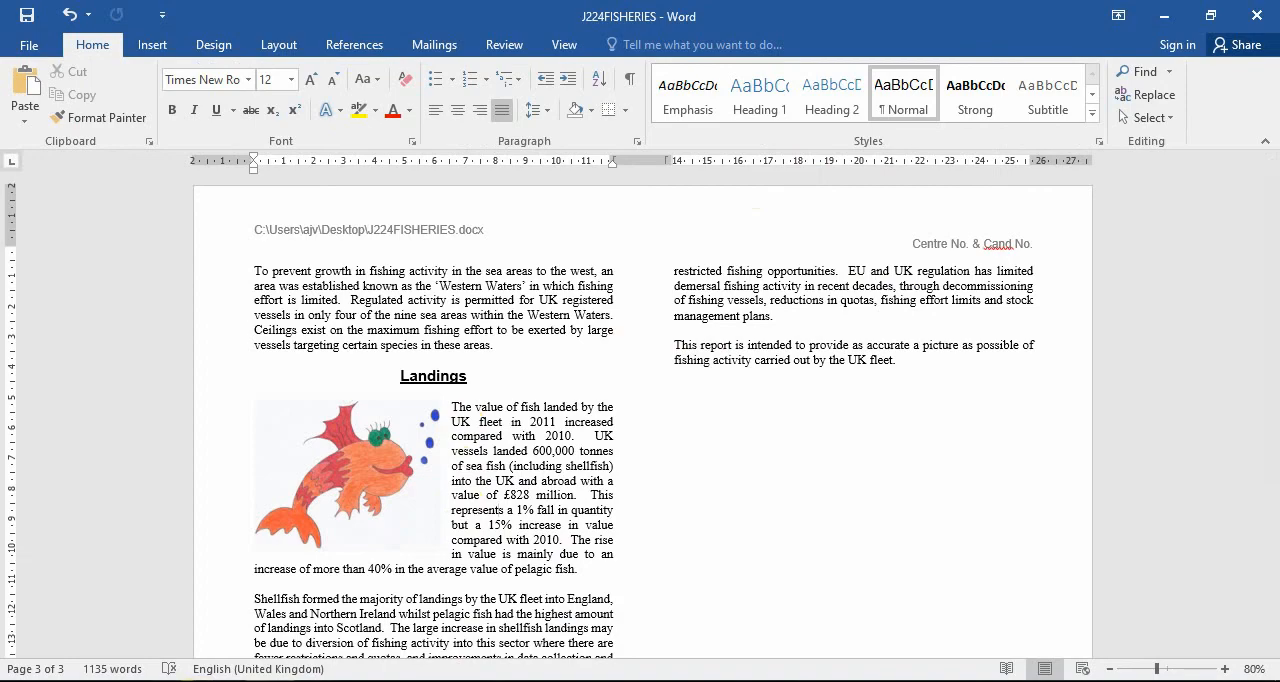
# Read task 29 in the question paper, and replace all instances of "amount" with "share" in the report.
pyautogui.hotkey('alt', 'Tab')
pyautogui.scroll(-1, 915, 410)
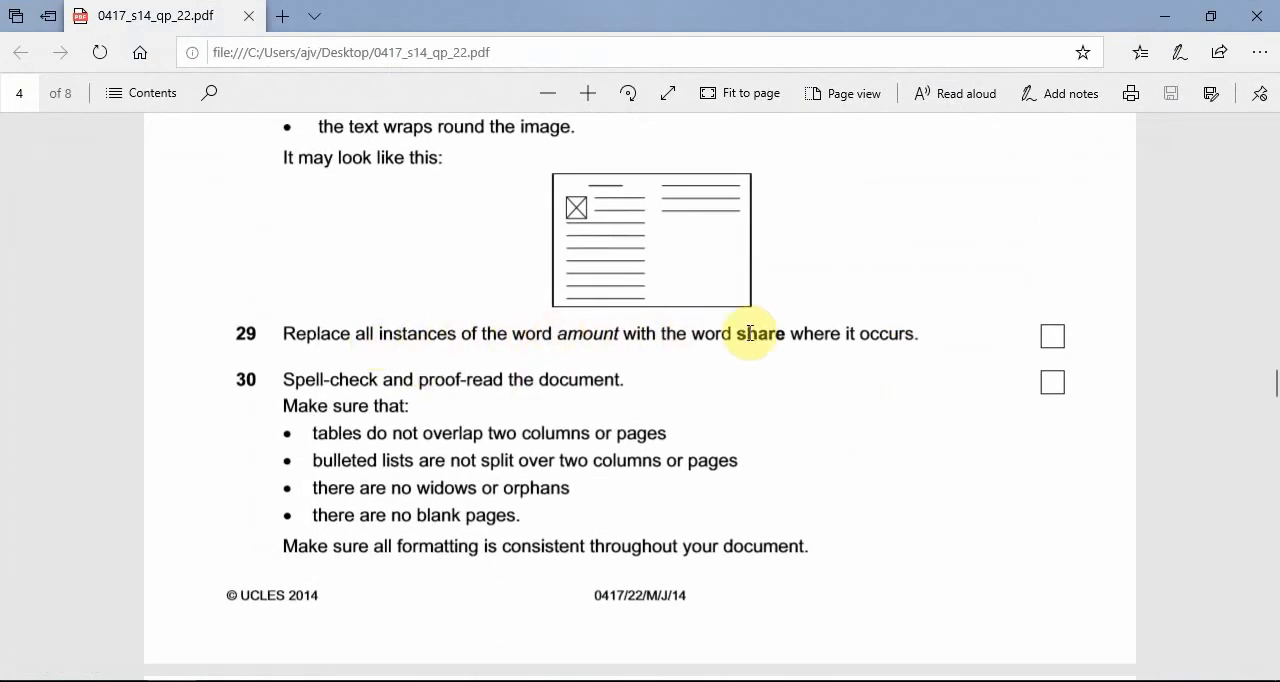
pyautogui.click(1164, 16)
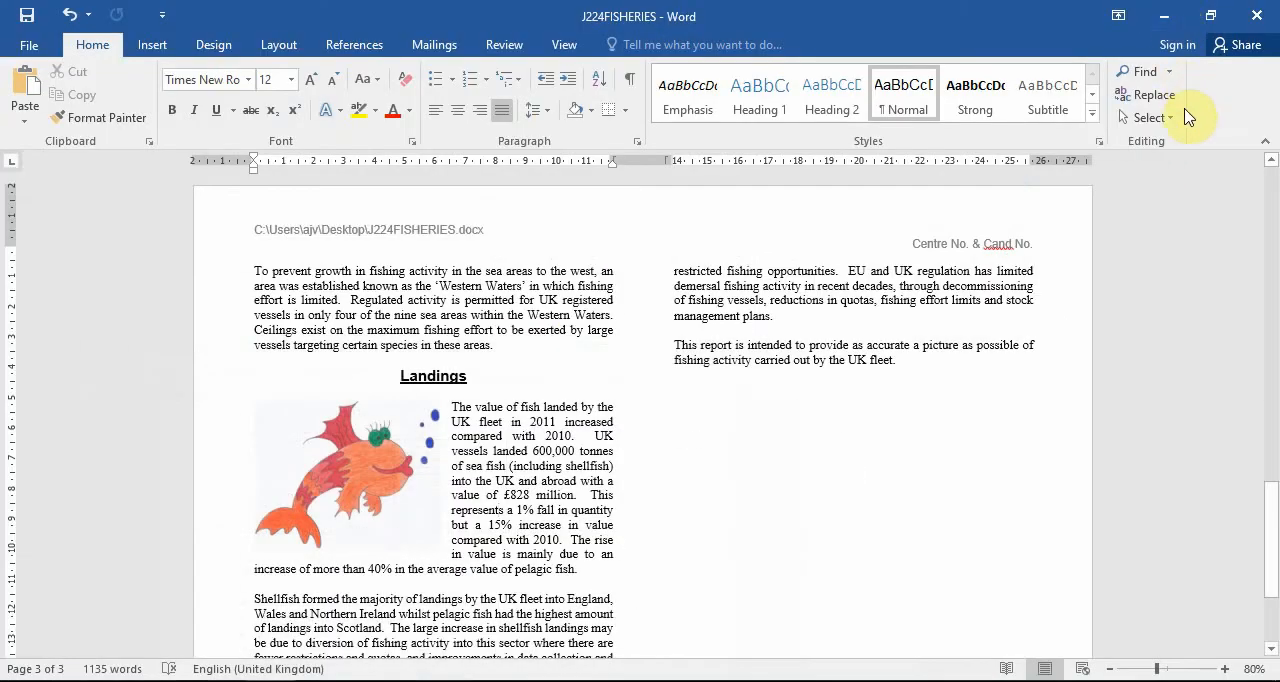
pyautogui.click(1140, 95)
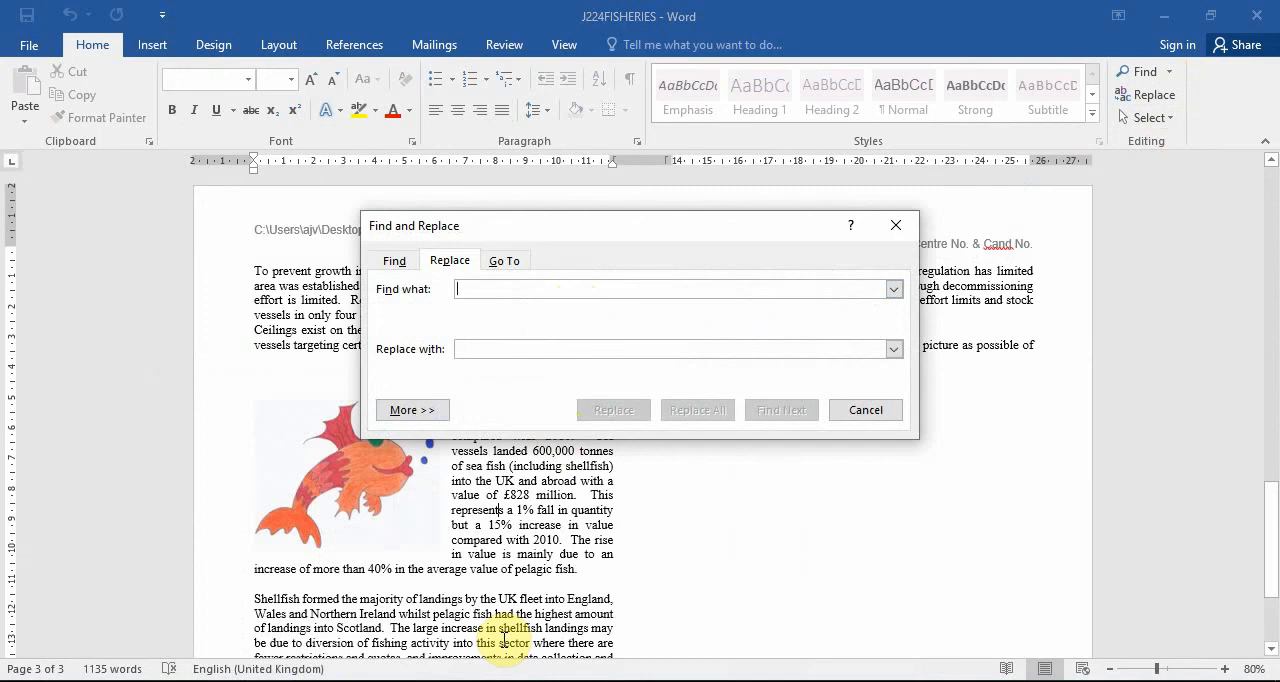
pyautogui.write('amount')
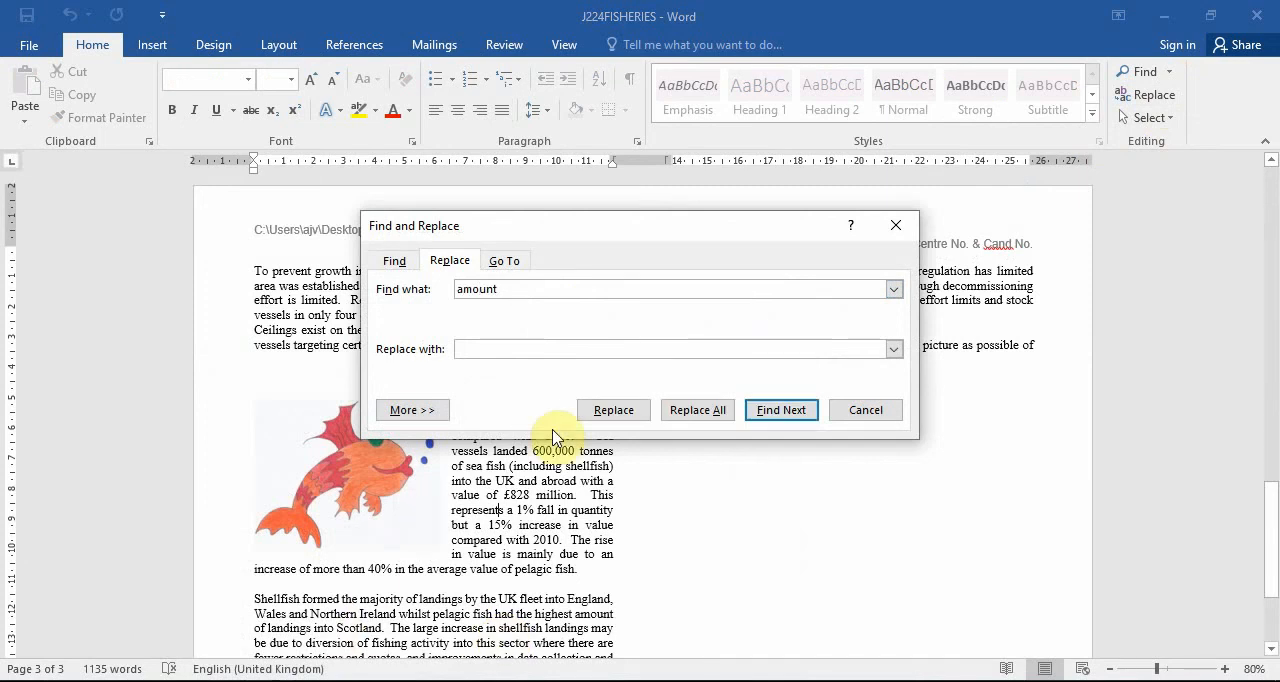
pyautogui.write('share')
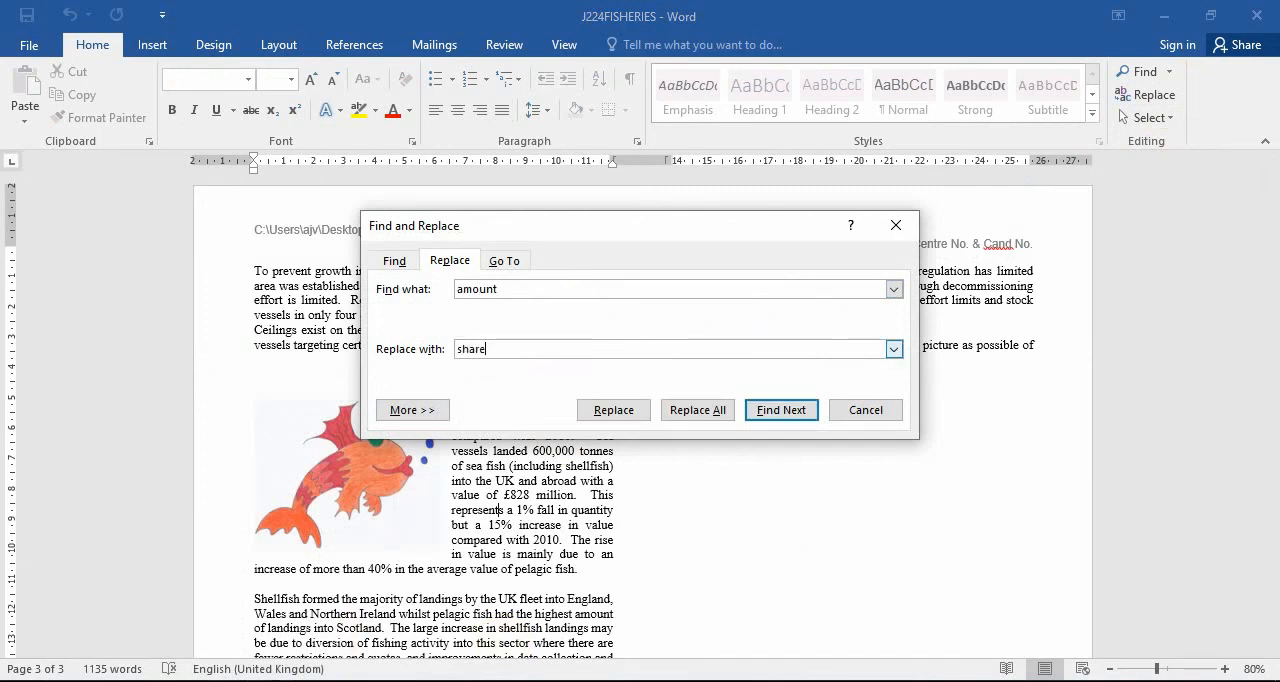
pyautogui.click(690, 420)
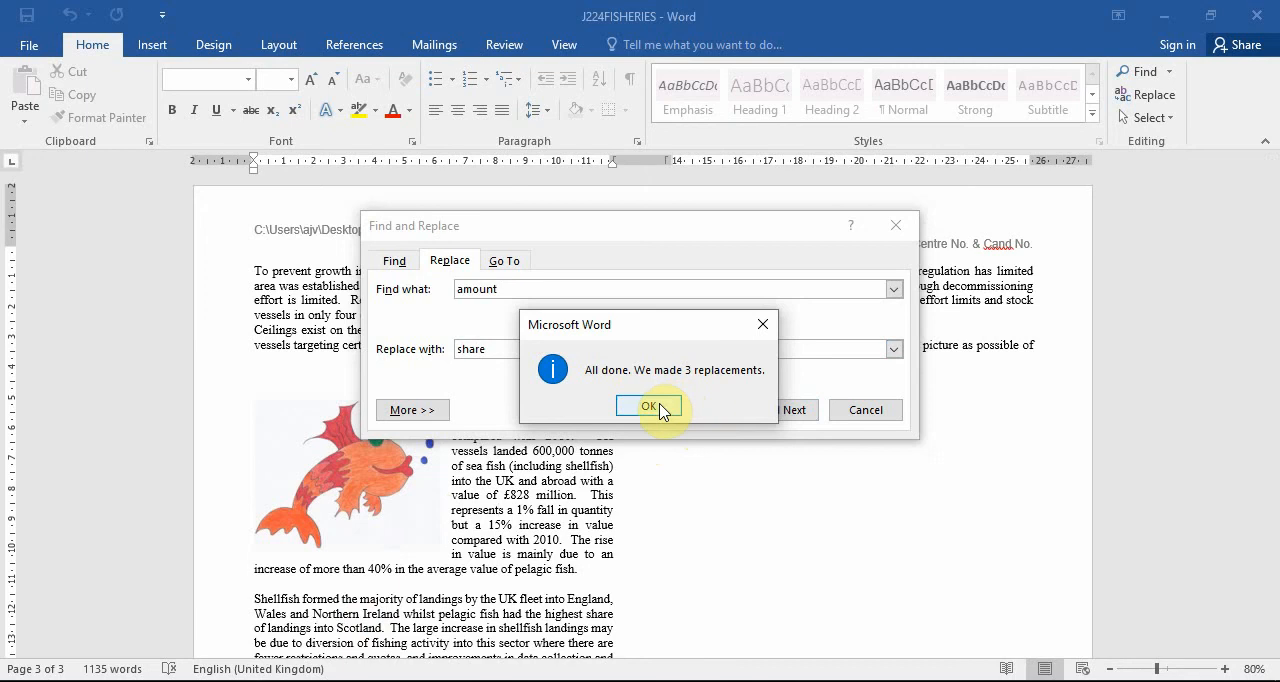
pyautogui.click(650, 406)
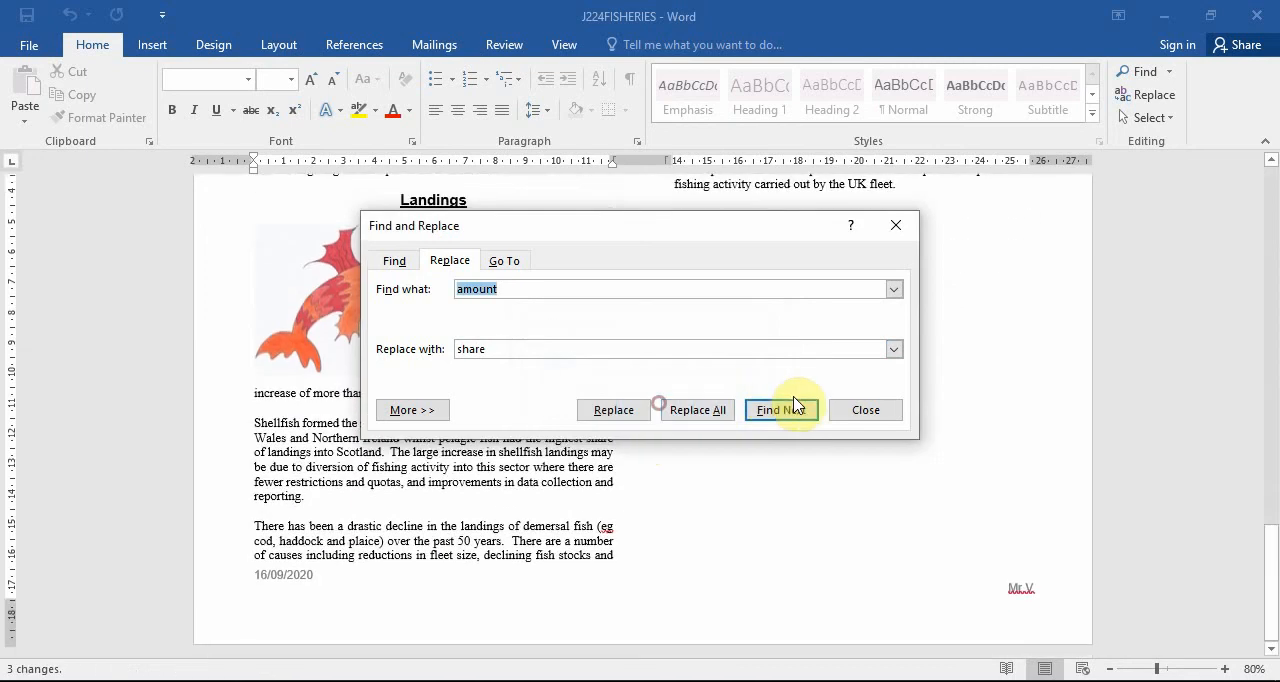
pyautogui.click(848, 409)
# Read task 30 in the question paper, and check the report's pages for split tables or lists, widows, orphans and blank pages.
pyautogui.click(227, 681)
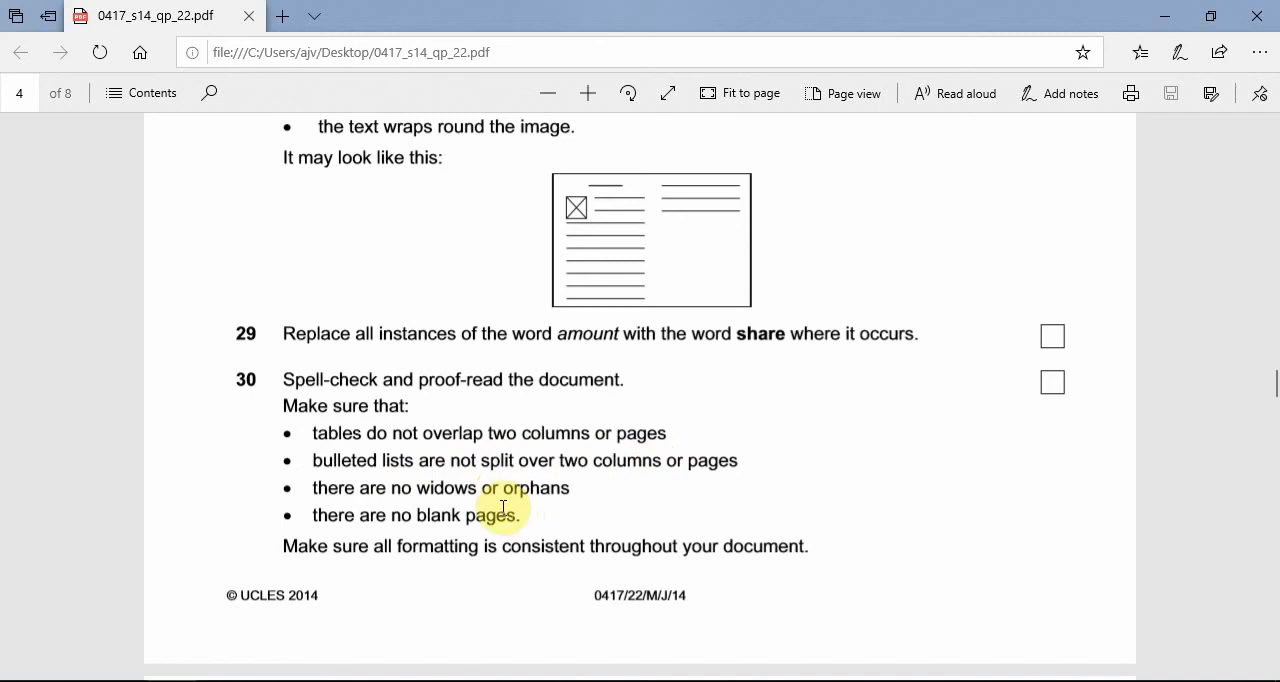
pyautogui.click(1163, 16)
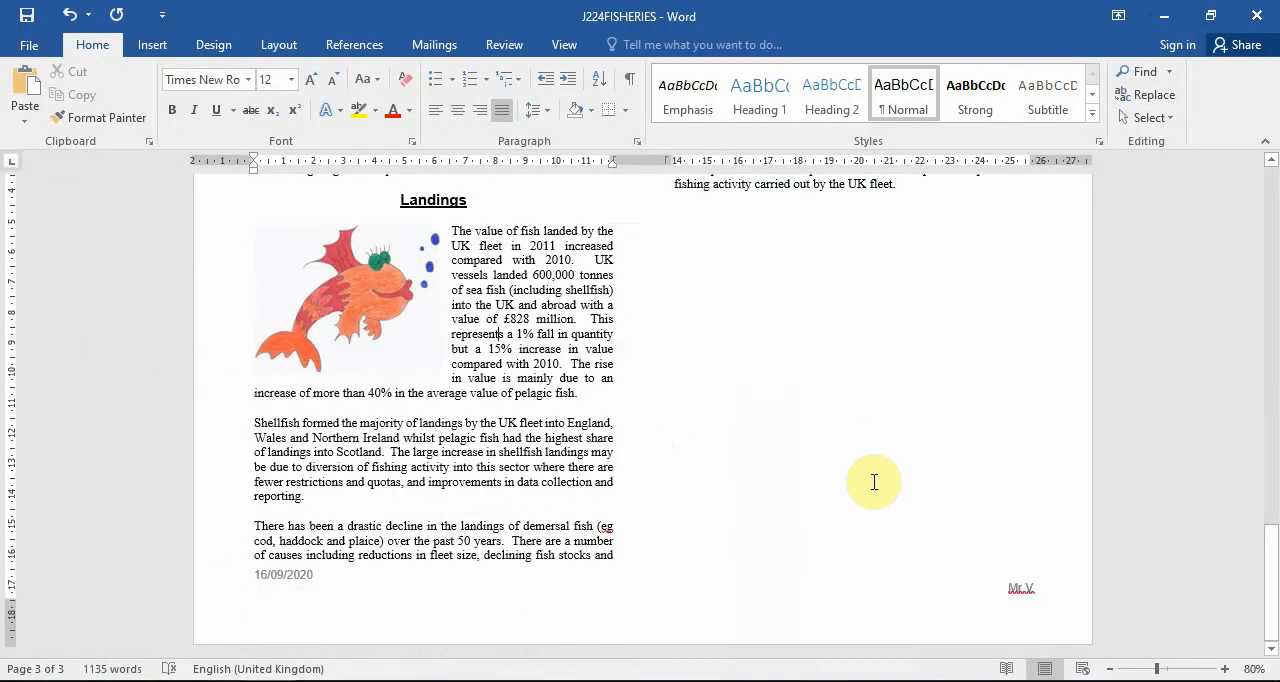
pyautogui.scroll(20, 880, 498)
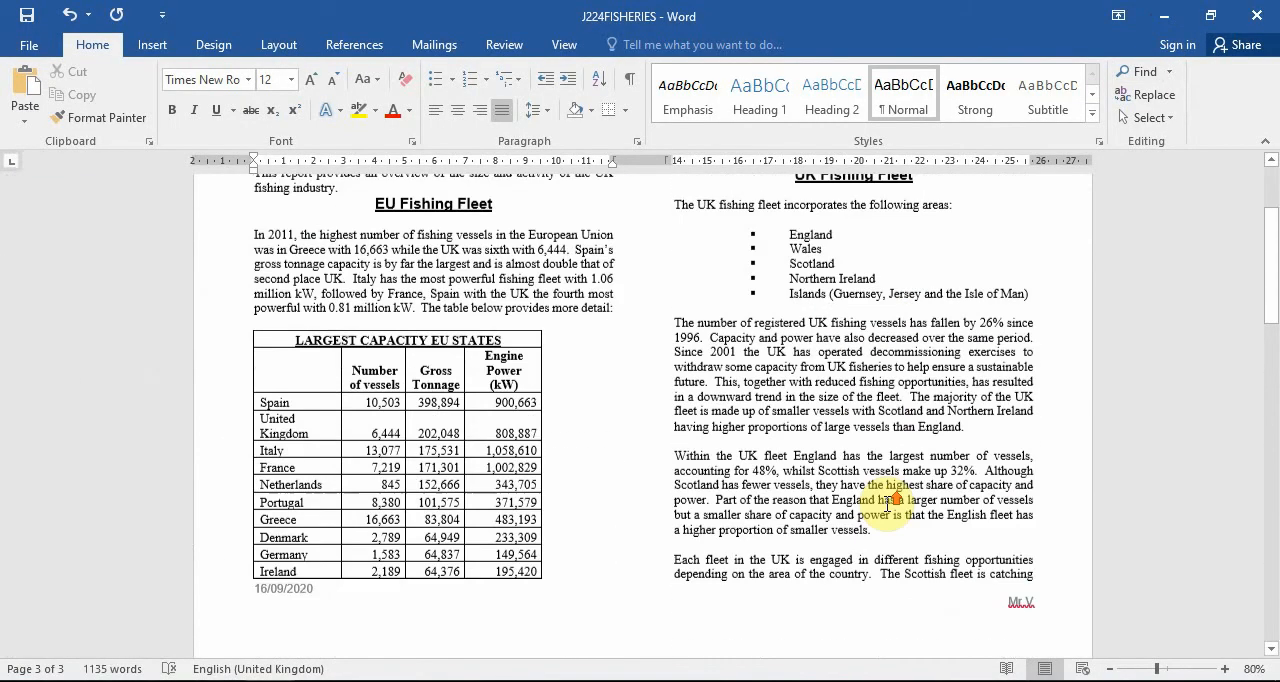
pyautogui.scroll(-8, 887, 503)
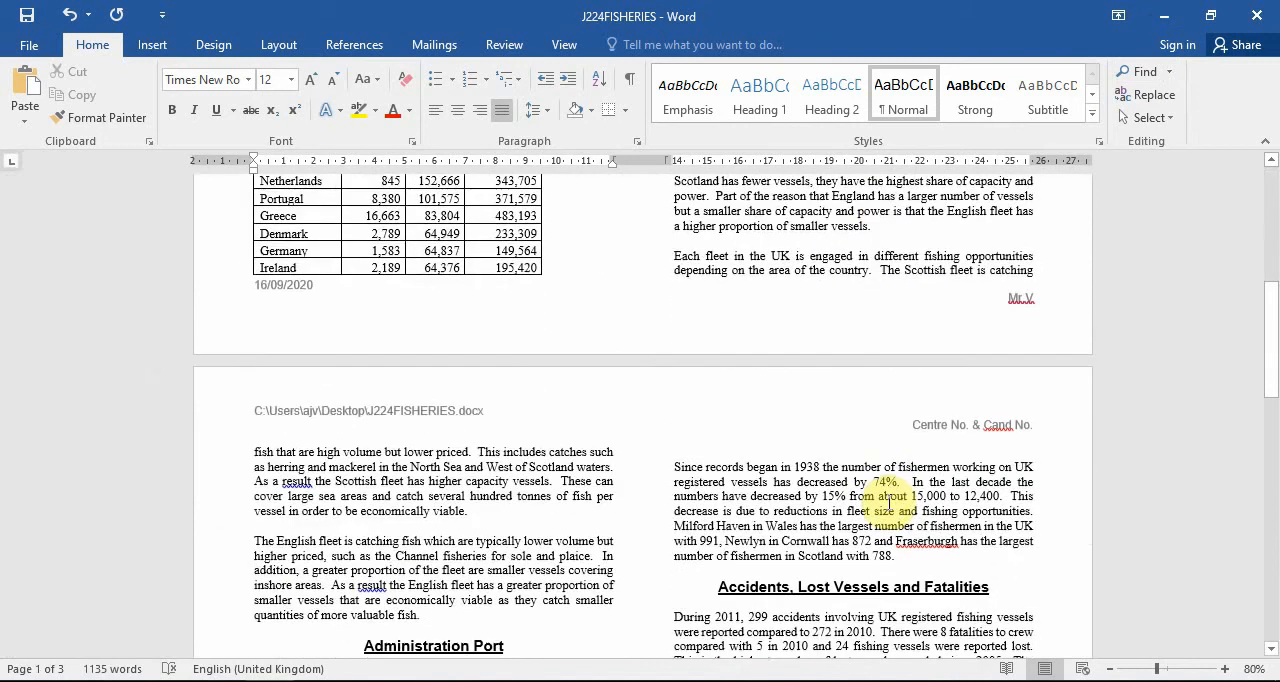
pyautogui.scroll(1, 889, 500)
pyautogui.scroll(-13, 820, 460)
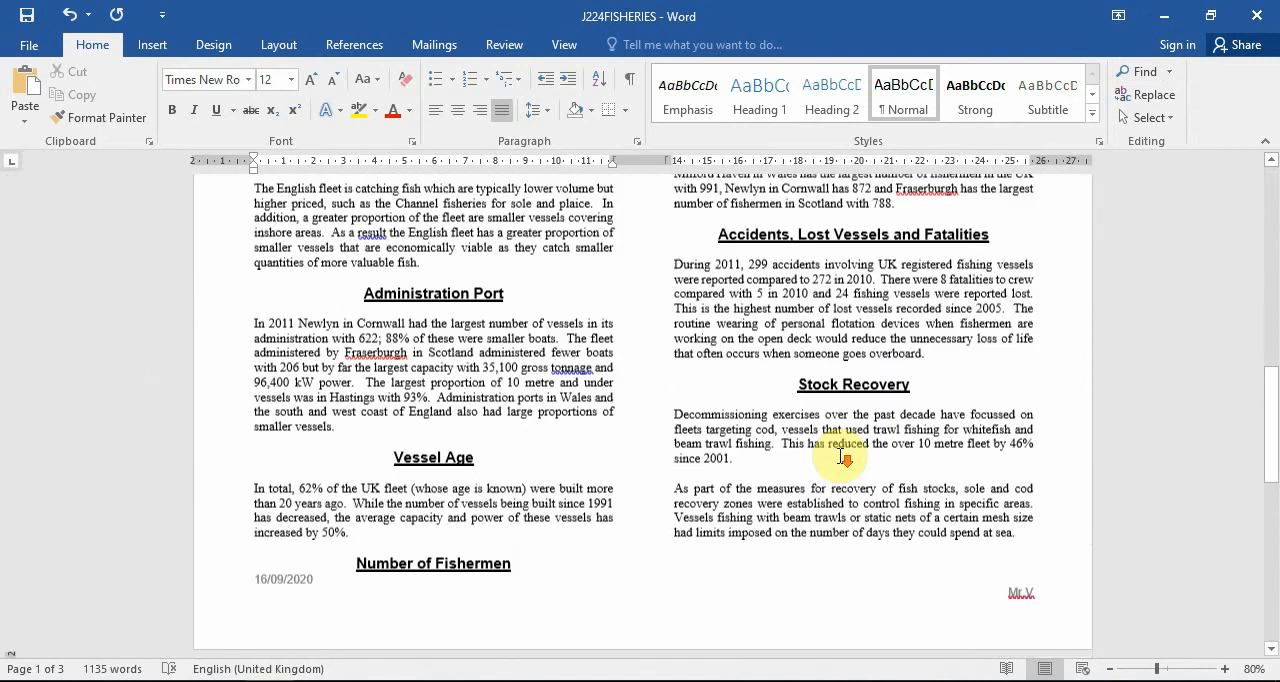
pyautogui.scroll(-3, 845, 460)
# Insert a column break before the paragraph starting "Each fleet in the UK" and check the layout of the following pages.
pyautogui.scroll(12, 846, 457)
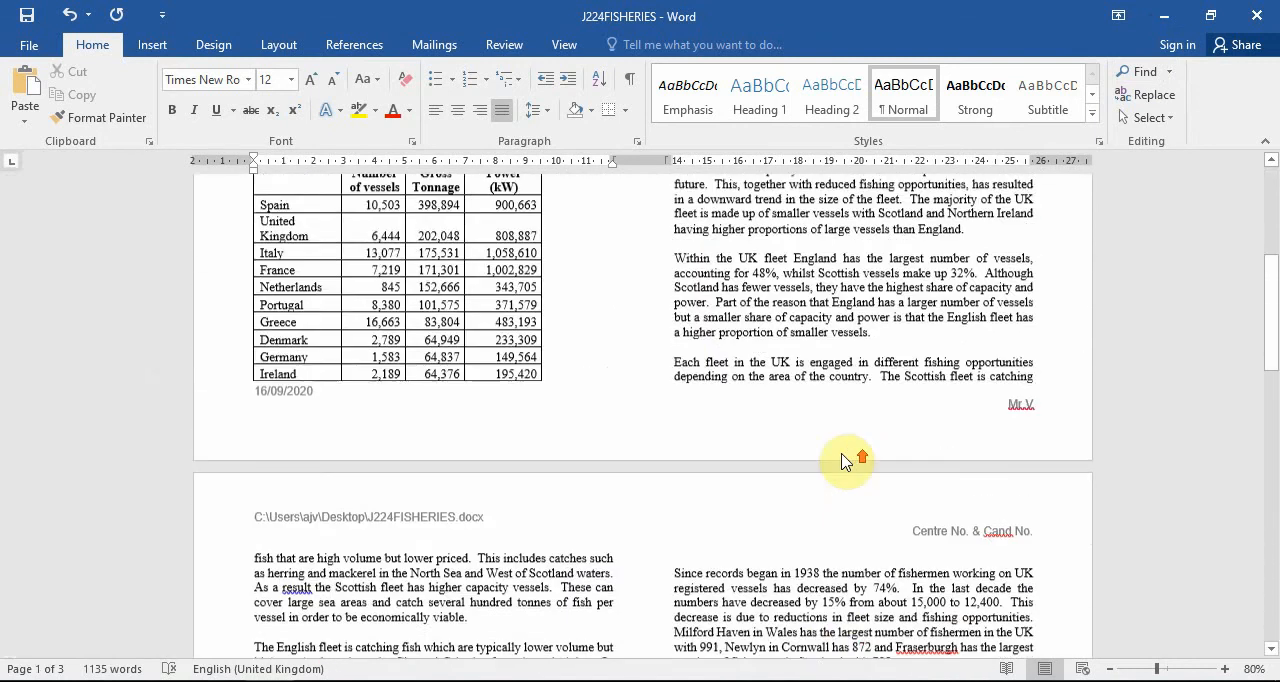
pyautogui.click(675, 432)
pyautogui.hotkey('ctrl', 'shift', 'Return')
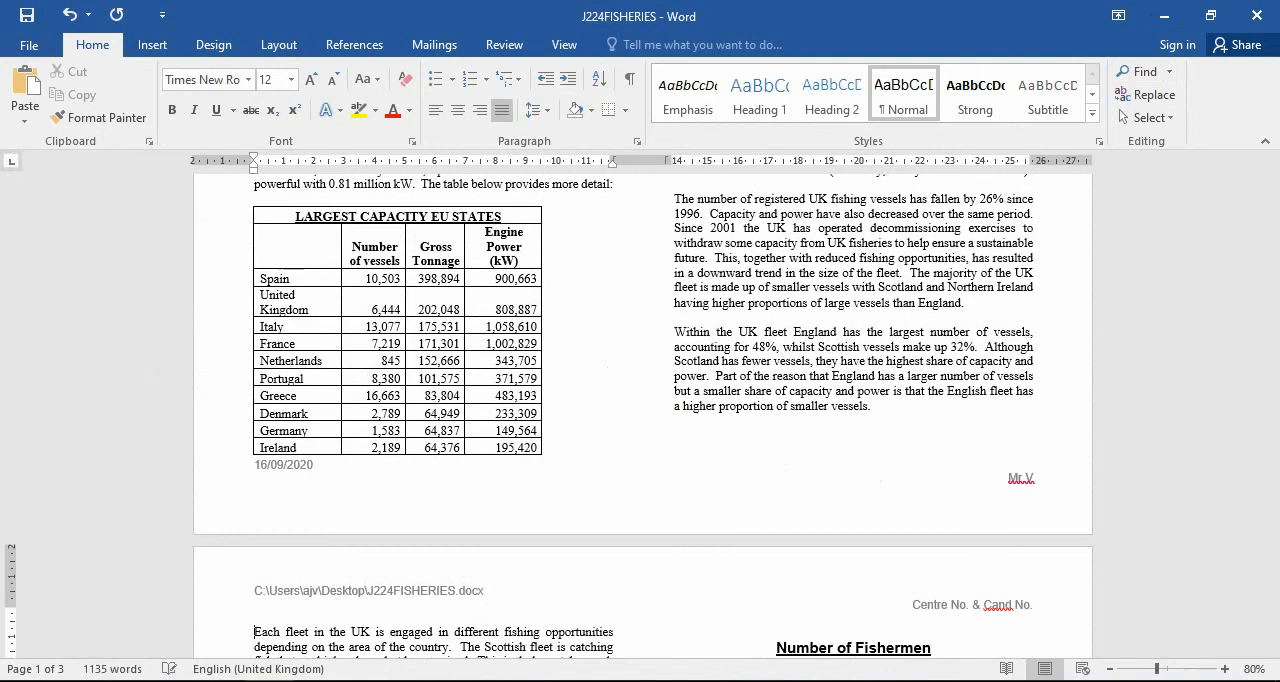
pyautogui.scroll(-10, 760, 540)
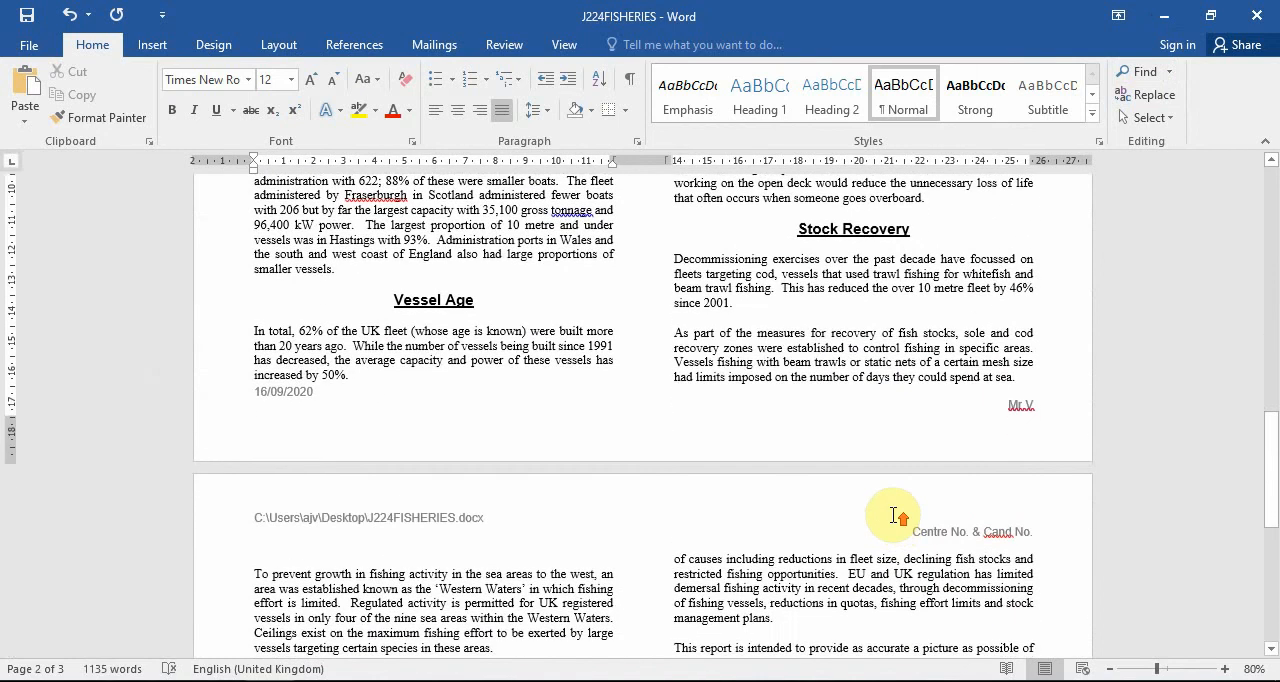
# Delete the blank line above the "Number of Fishermen" heading on page 2, and check the layout of the report's pages.
pyautogui.scroll(6, 880, 460)
pyautogui.click(771, 268)
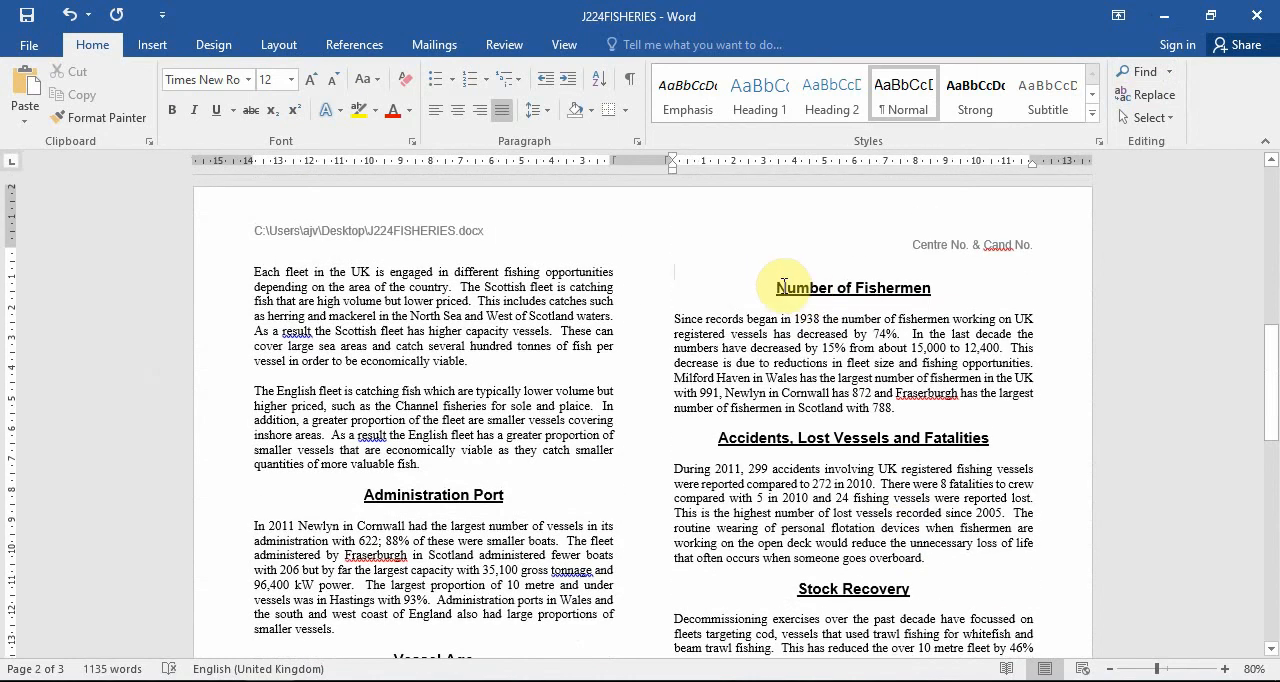
pyautogui.scroll(-8, 810, 340)
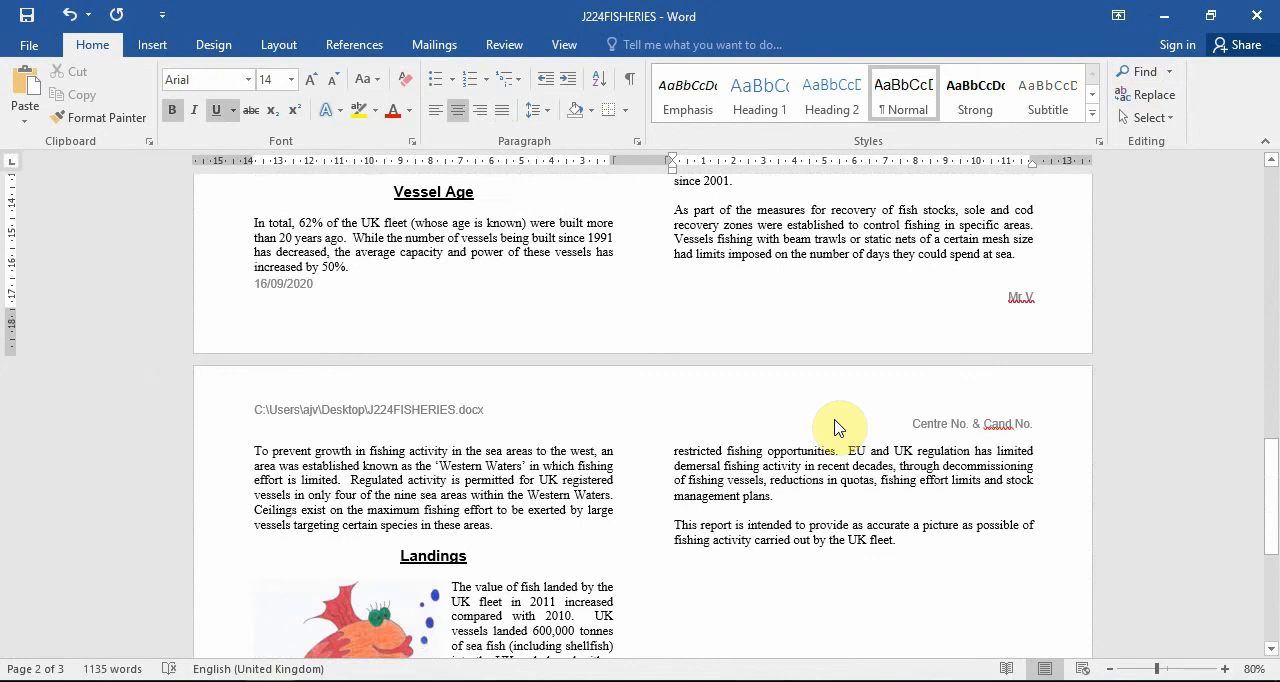
pyautogui.scroll(-7, 838, 428)
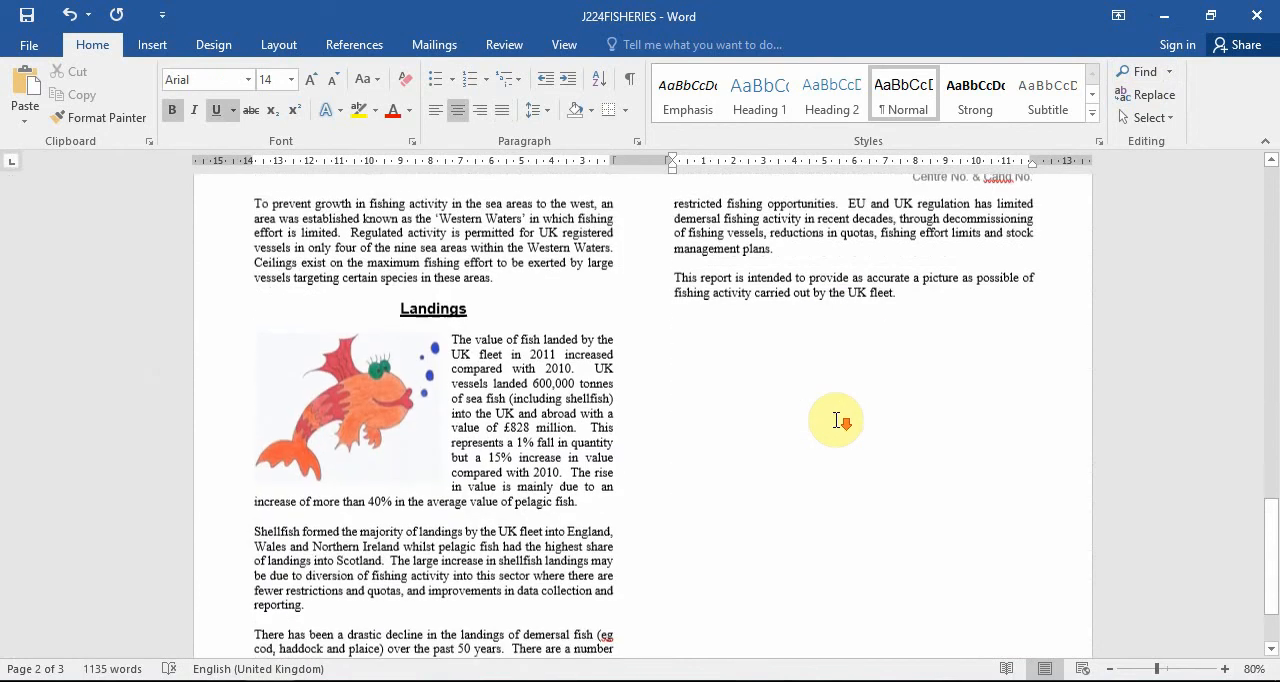
pyautogui.scroll(7, 838, 425)
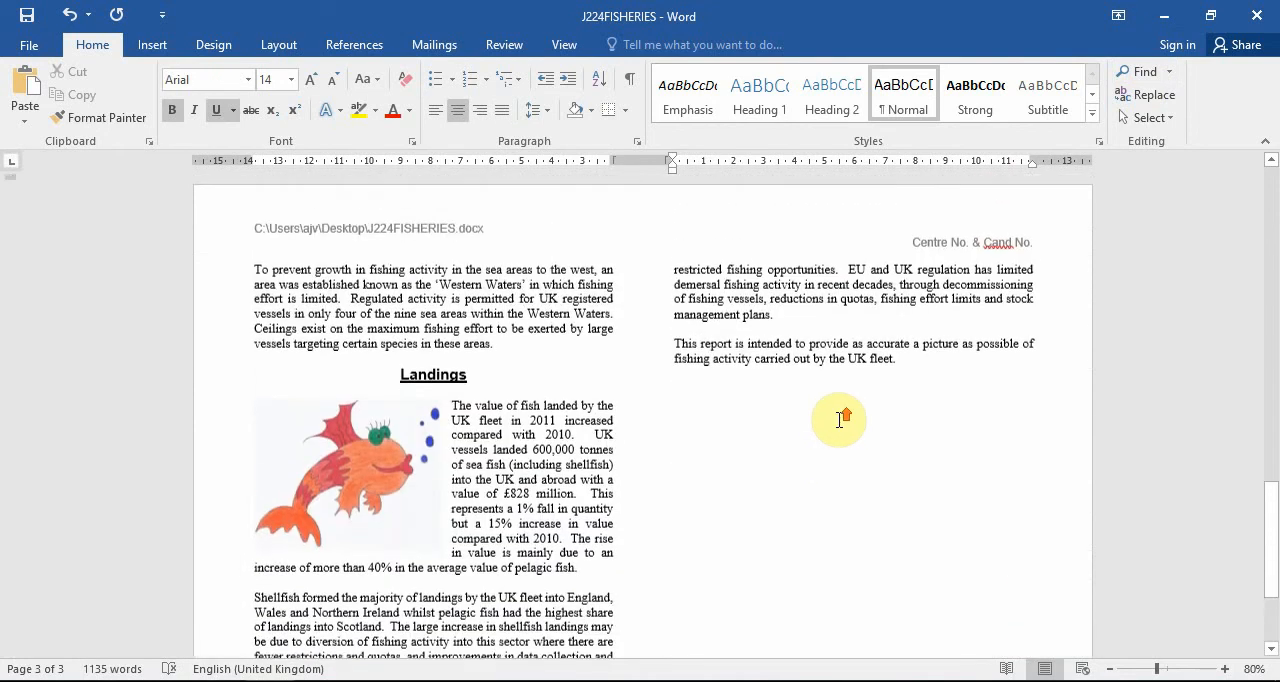
pyautogui.scroll(20, 838, 430)
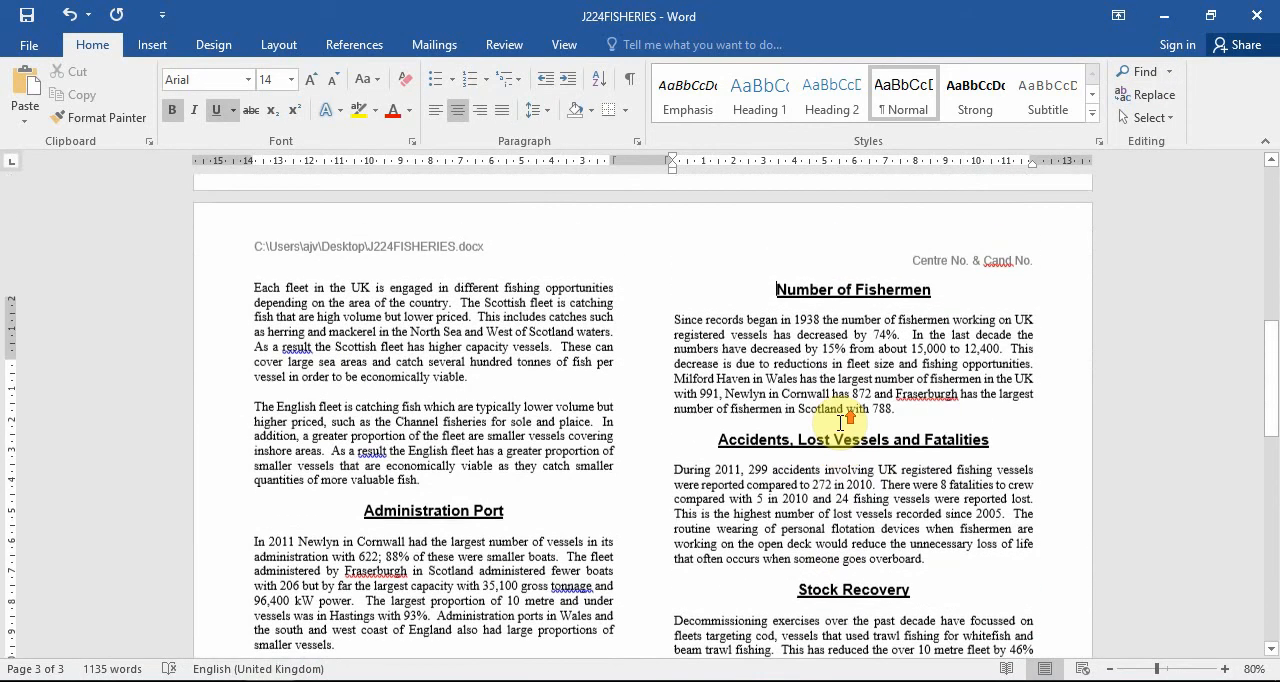
pyautogui.scroll(1, 844, 422)
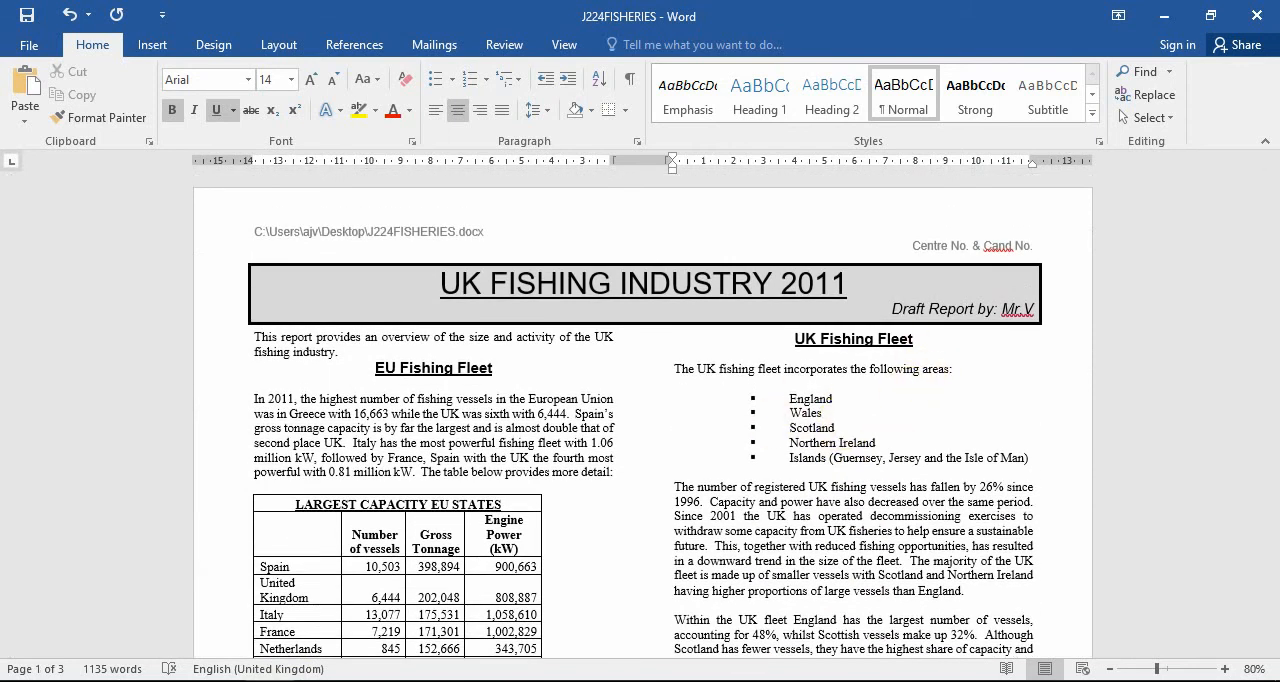
pyautogui.click(1006, 681)
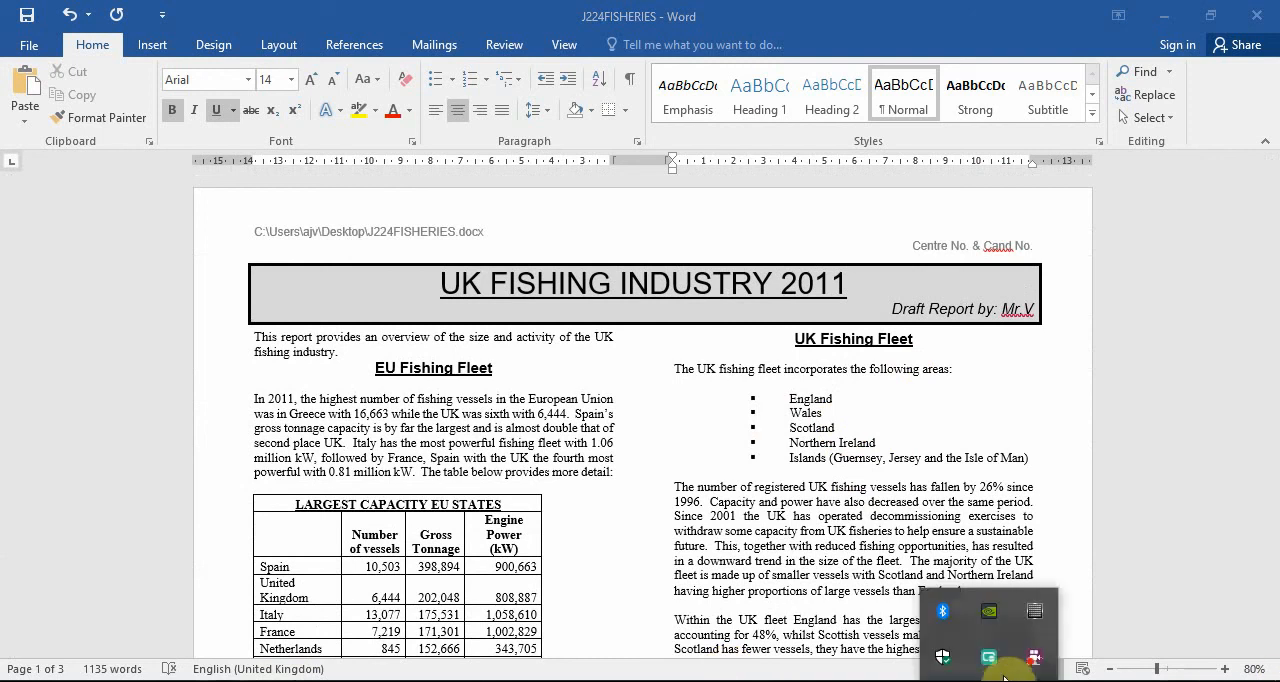